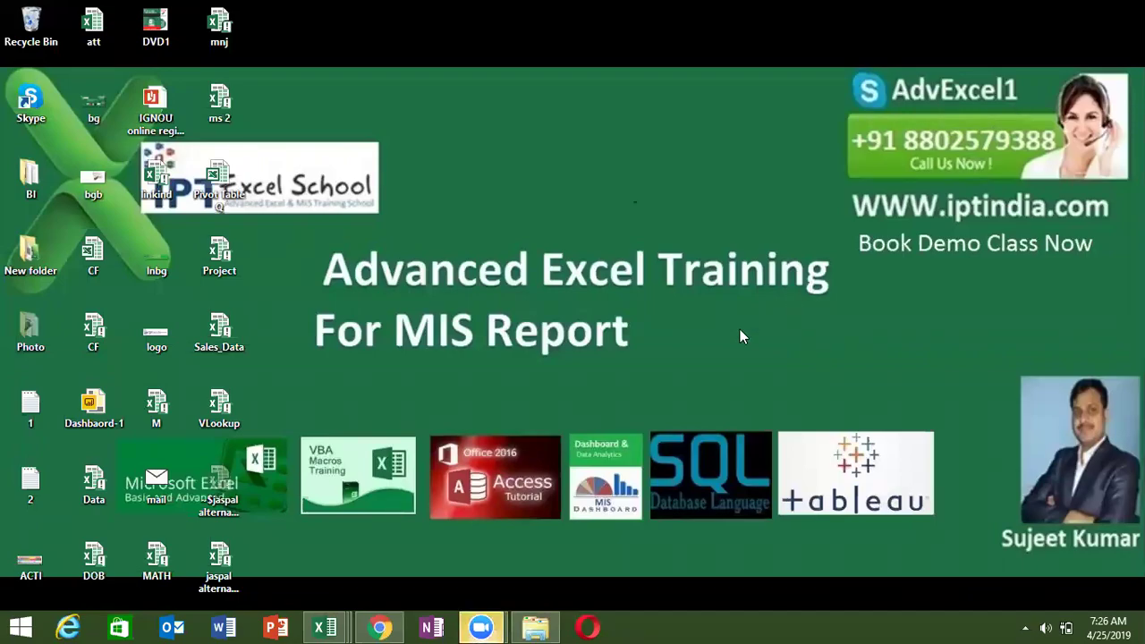
# Step: Bring the 'jaspal alternate rows' Excel window to the front from the taskbar
pyautogui.moveTo(332, 626)
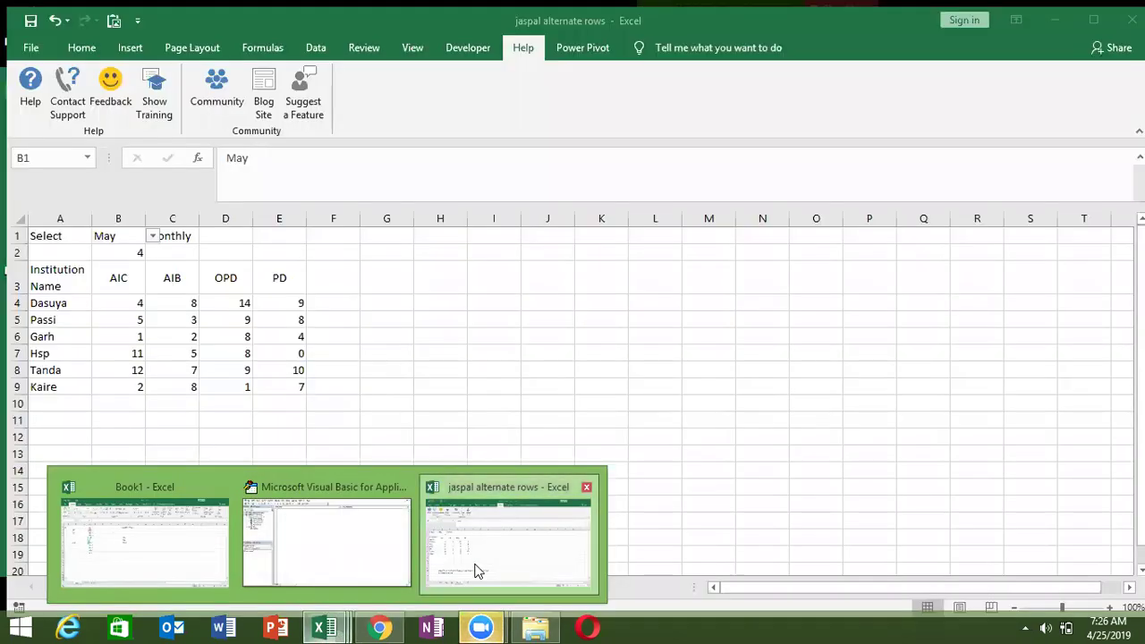
pyautogui.click(477, 571)
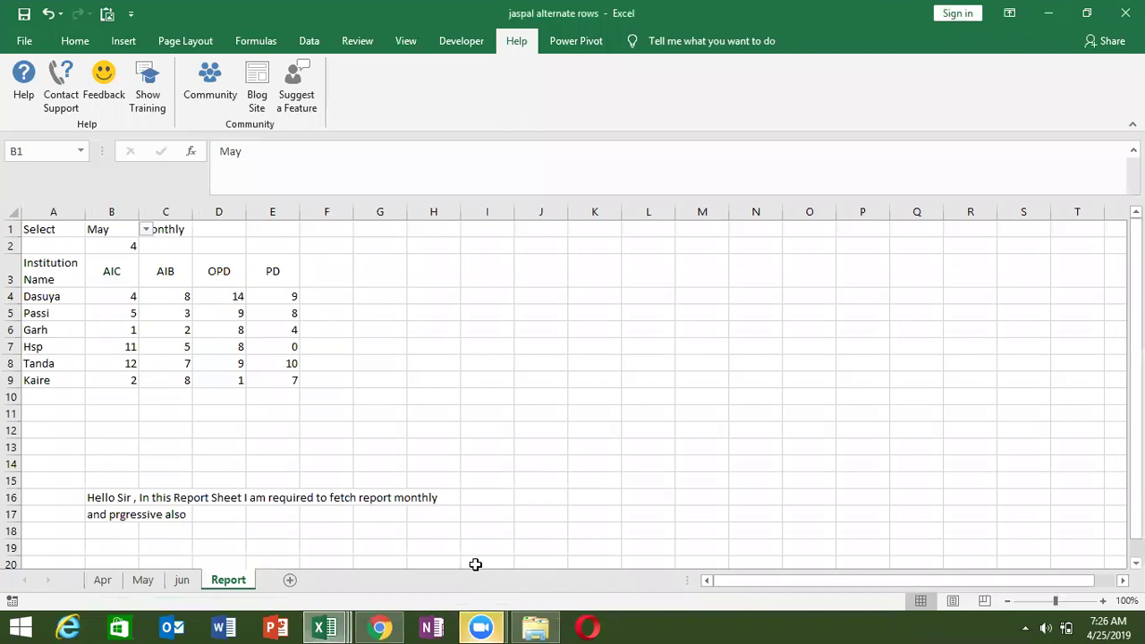
pyautogui.click(497, 482)
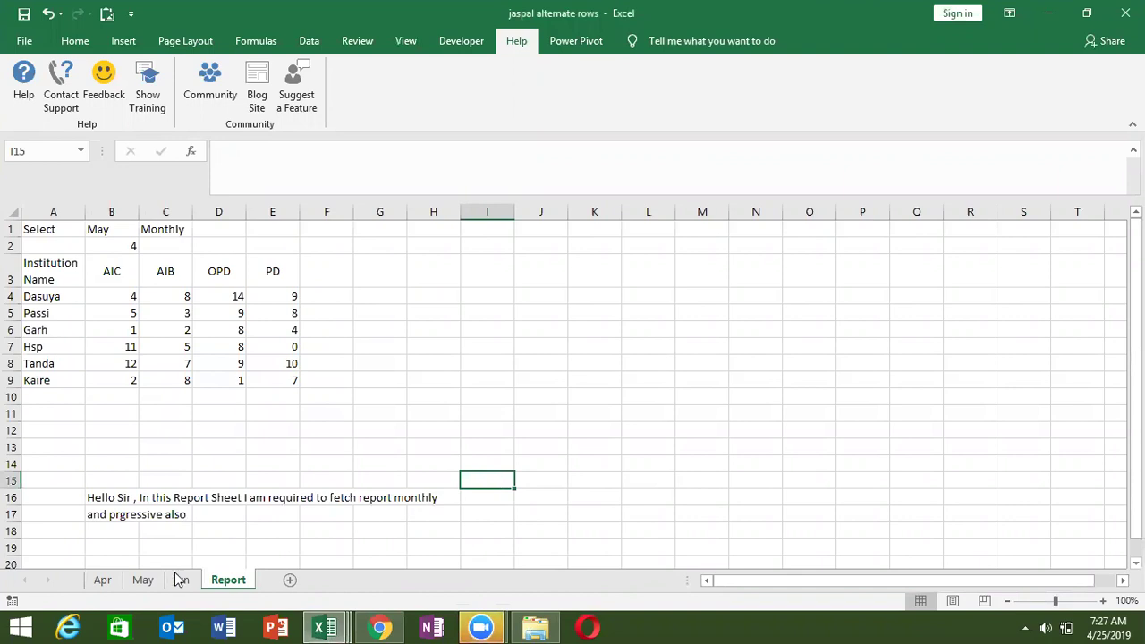
pyautogui.click(118, 582)
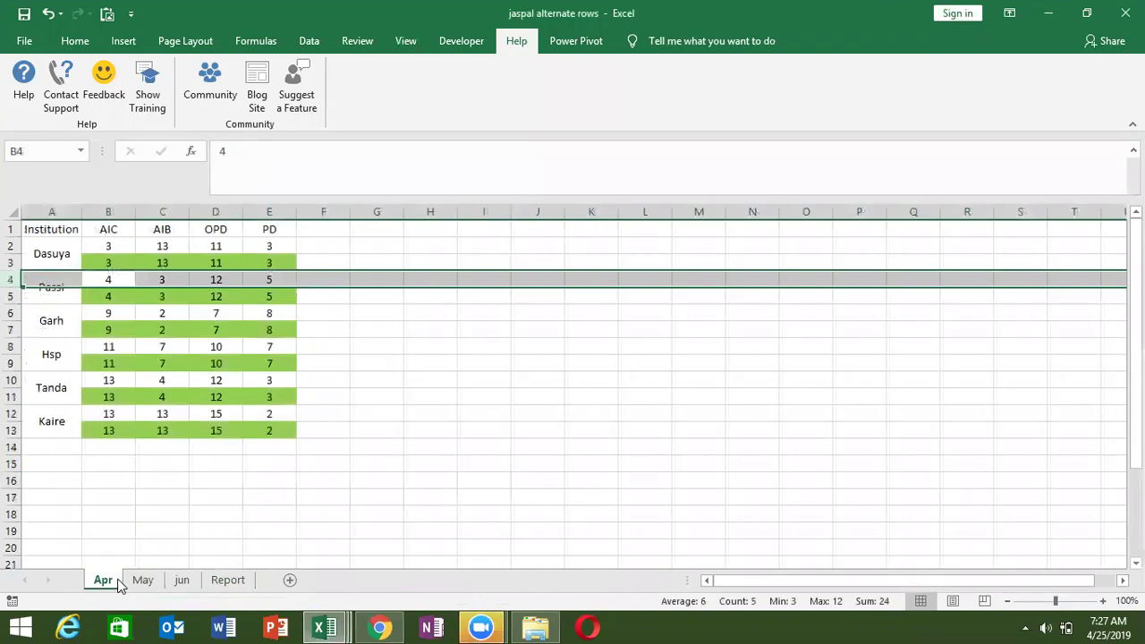
pyautogui.click(53, 211)
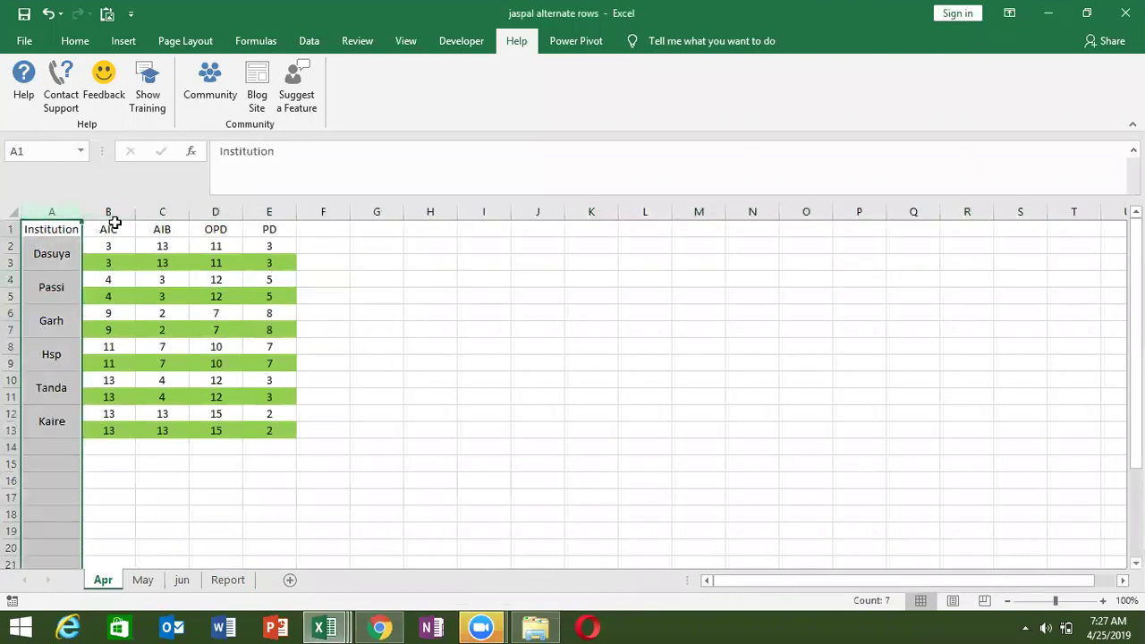
pyautogui.click(114, 224)
pyautogui.press('Down')
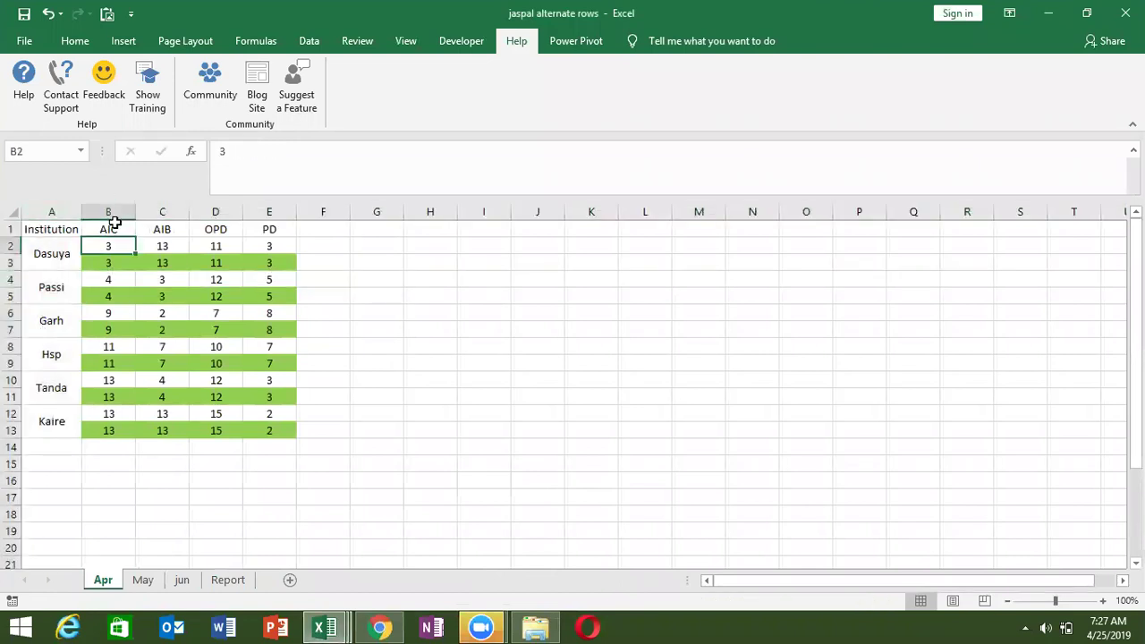
pyautogui.press('Right')
pyautogui.press('Left')
pyautogui.press('Right')
pyautogui.press('Left')
pyautogui.press('Down')
pyautogui.press('Right')
pyautogui.press('Right')
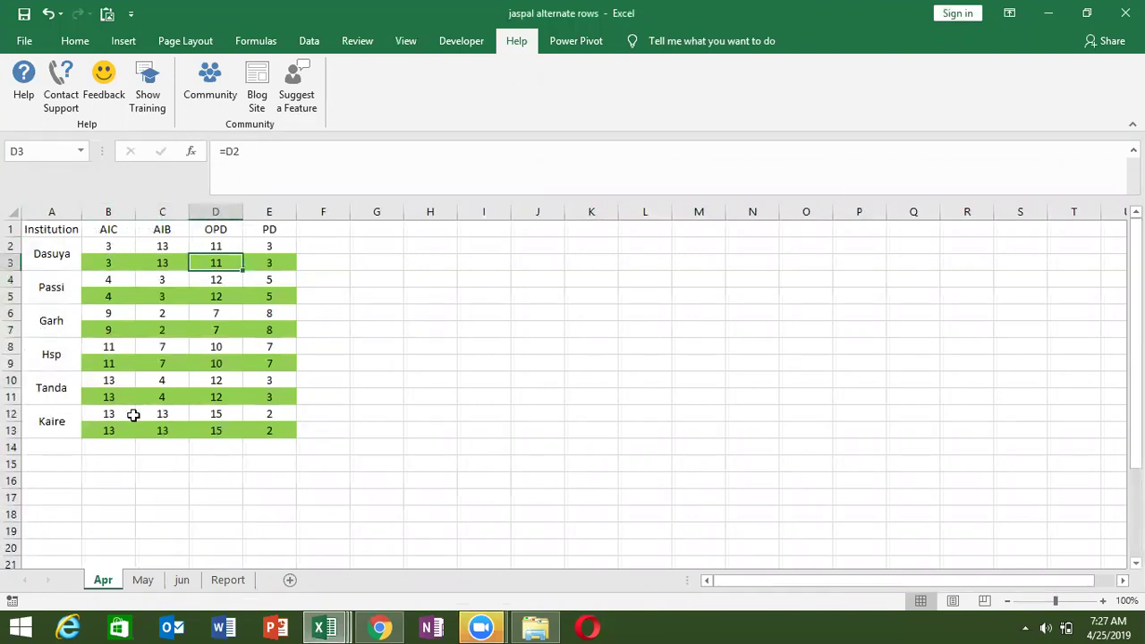
pyautogui.click(144, 580)
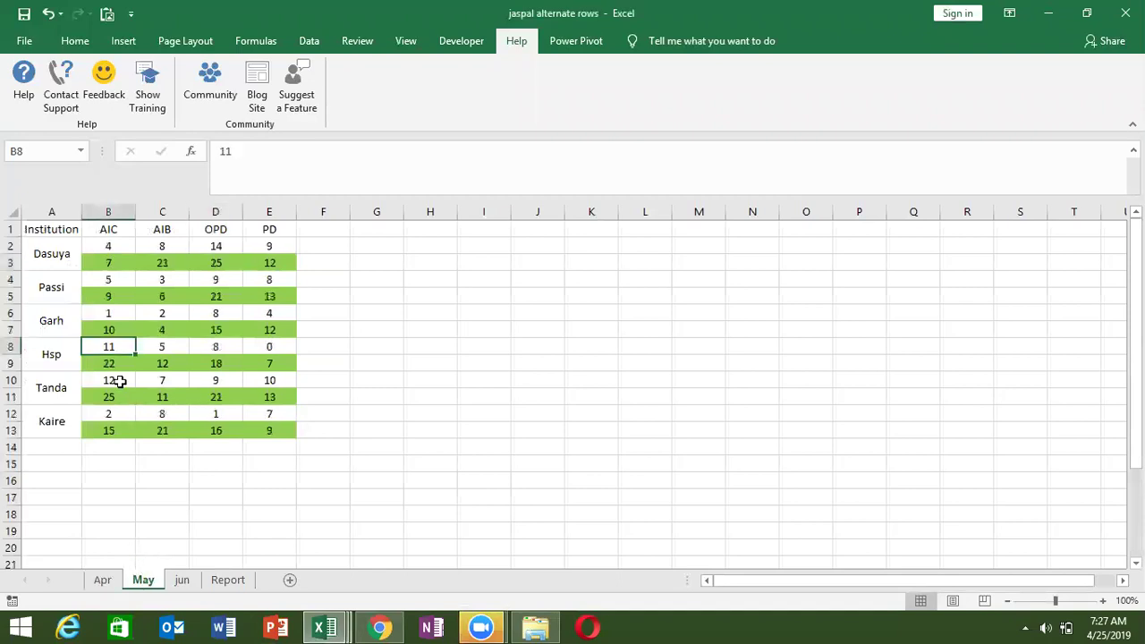
pyautogui.click(109, 259)
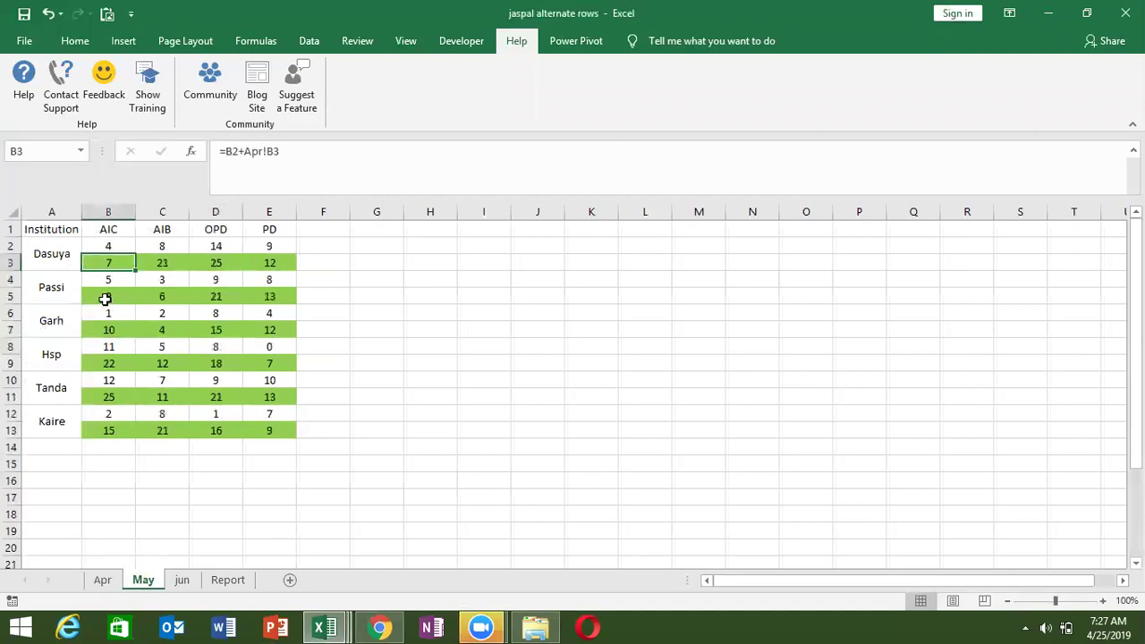
pyautogui.click(104, 580)
pyautogui.click(139, 581)
pyautogui.click(182, 580)
pyautogui.click(147, 580)
pyautogui.click(106, 581)
pyautogui.click(145, 581)
pyautogui.click(175, 583)
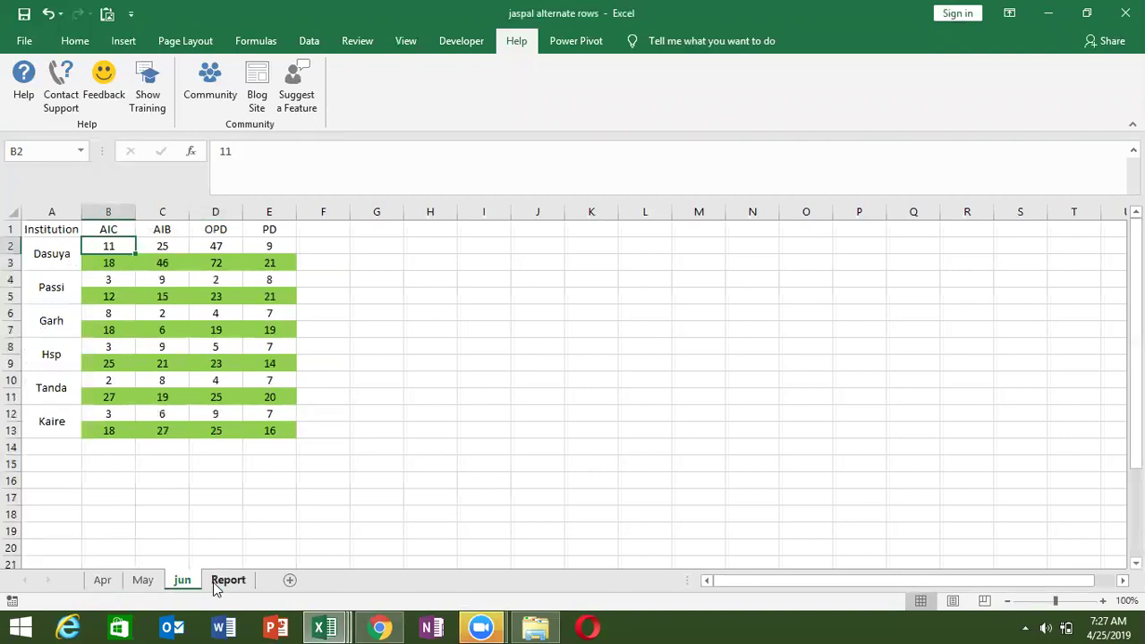
pyautogui.click(215, 586)
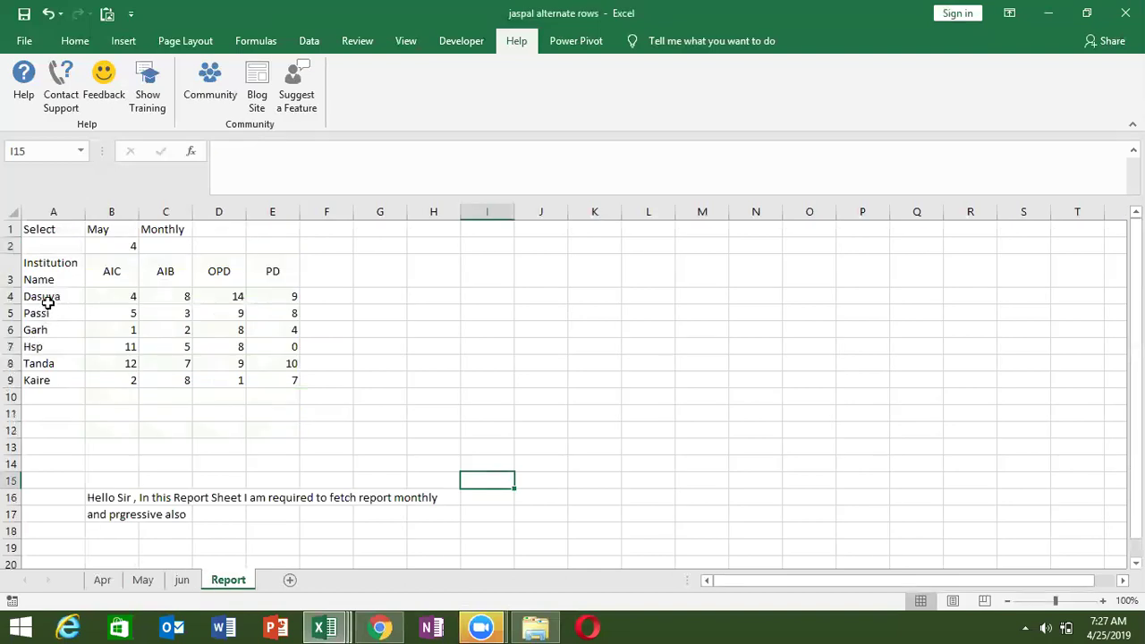
# Step: Review the institution names and AIC–PD headings, then switch B1's month to Apr, then May
pyautogui.moveTo(47, 302); pyautogui.dragTo(45, 374)
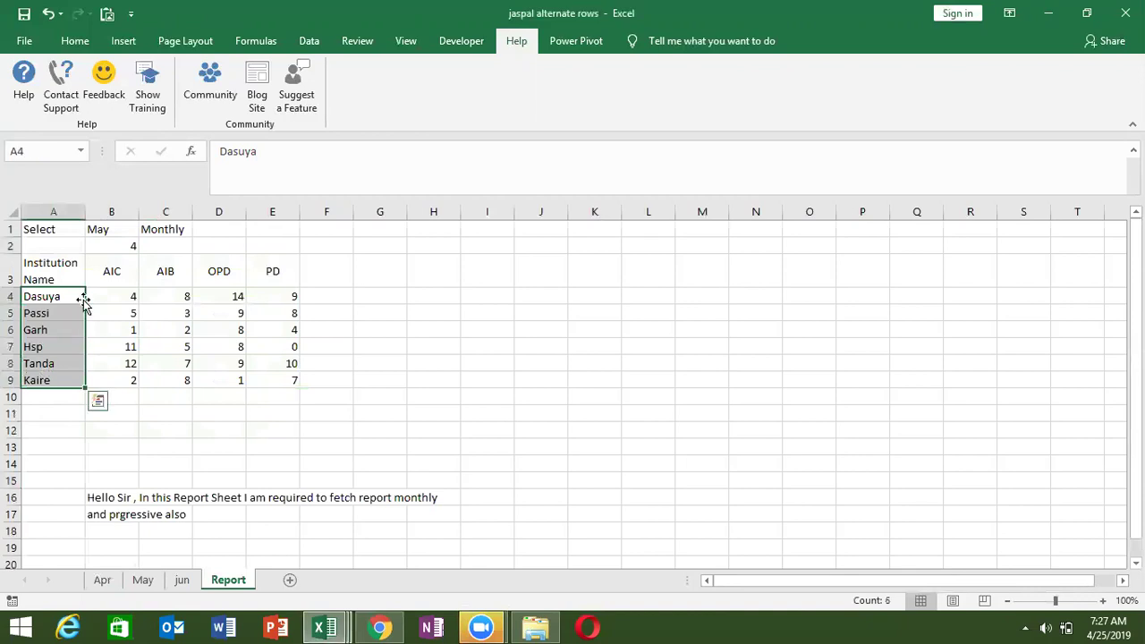
pyautogui.moveTo(111, 271); pyautogui.dragTo(274, 271)
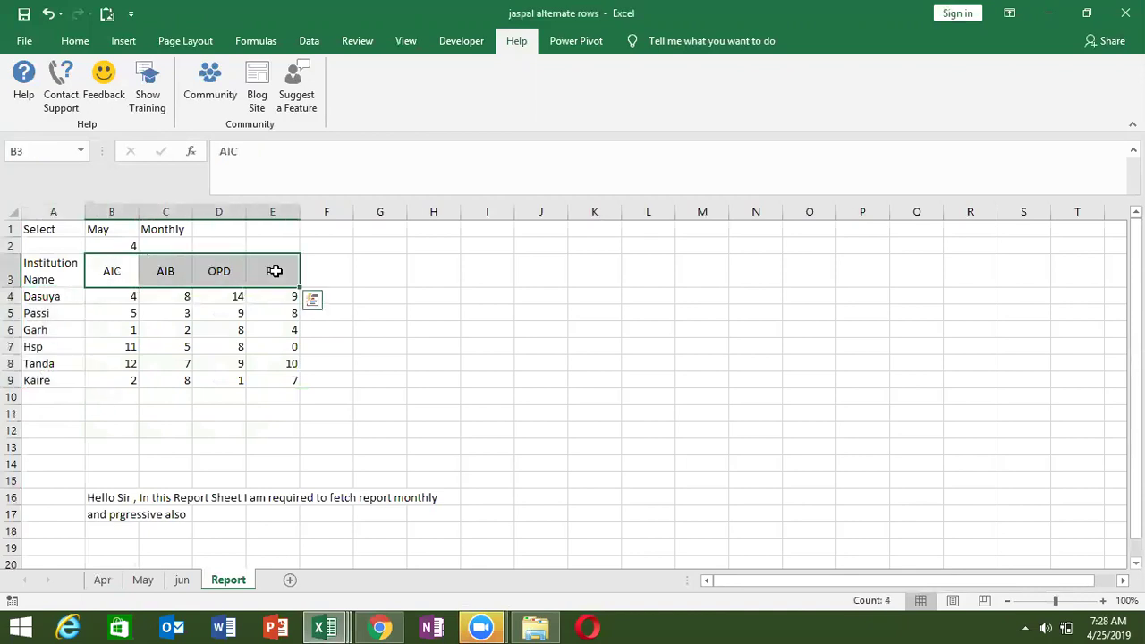
pyautogui.click(113, 229)
pyautogui.click(145, 230)
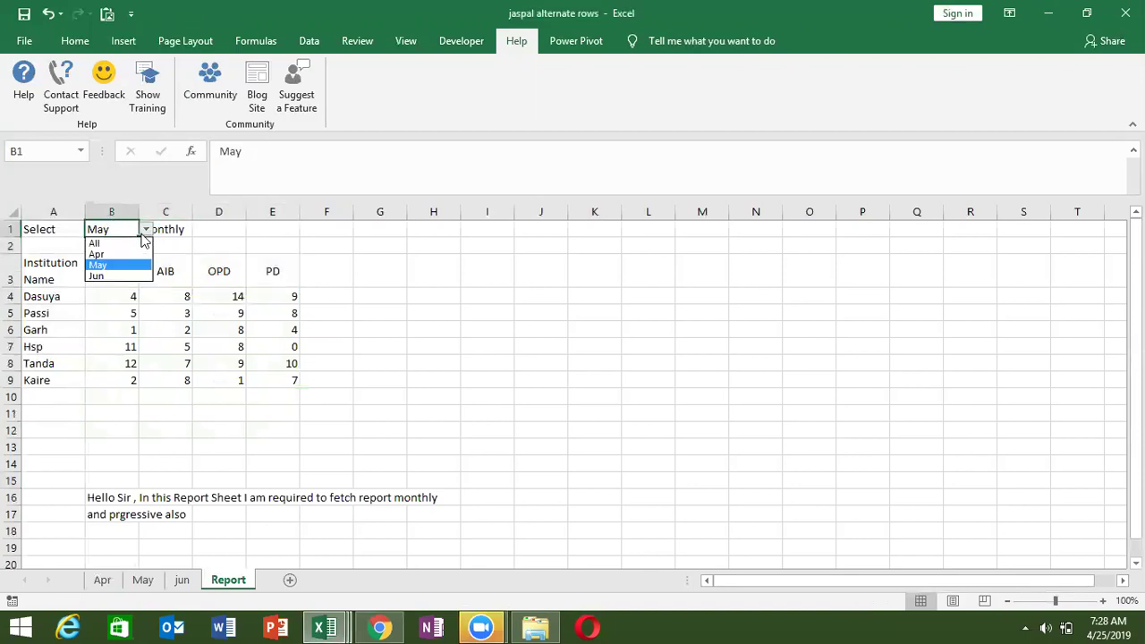
pyautogui.click(136, 254)
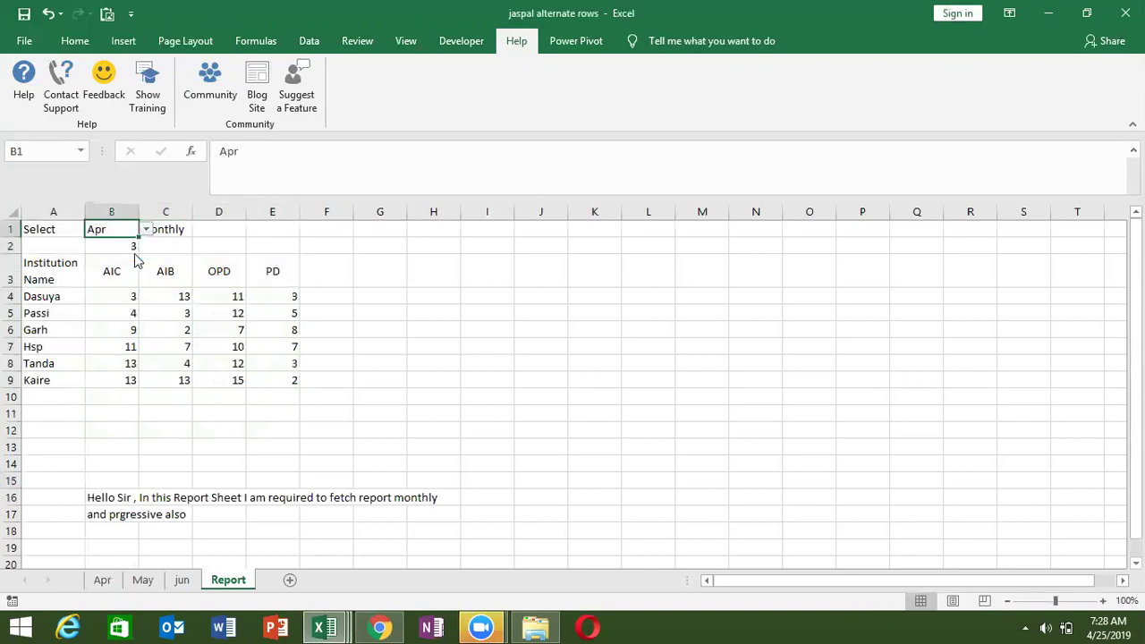
pyautogui.click(145, 230)
pyautogui.click(134, 266)
# Step: Set C1's period to Prg and compare against Dasuya's rows B2:E3 on the May sheet
pyautogui.click(179, 229)
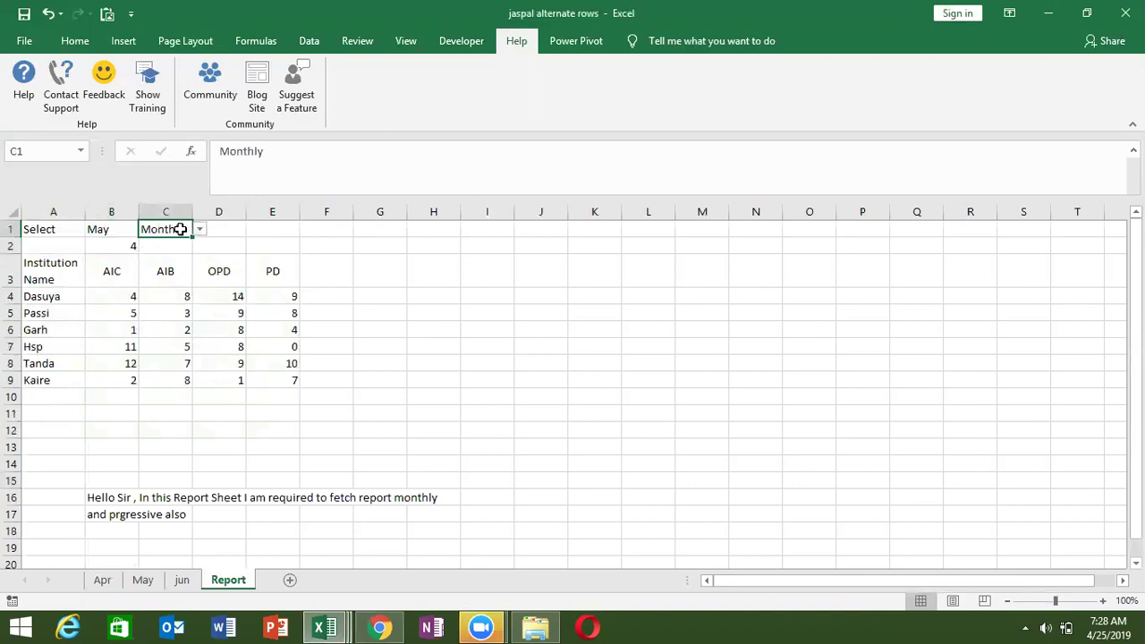
pyautogui.click(198, 230)
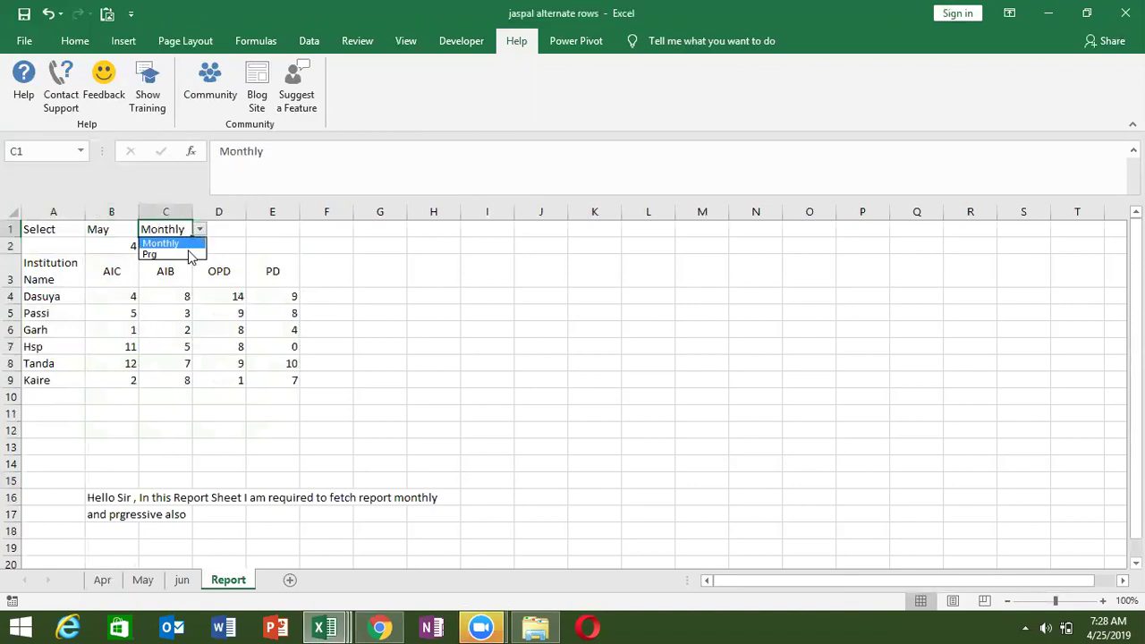
pyautogui.click(190, 255)
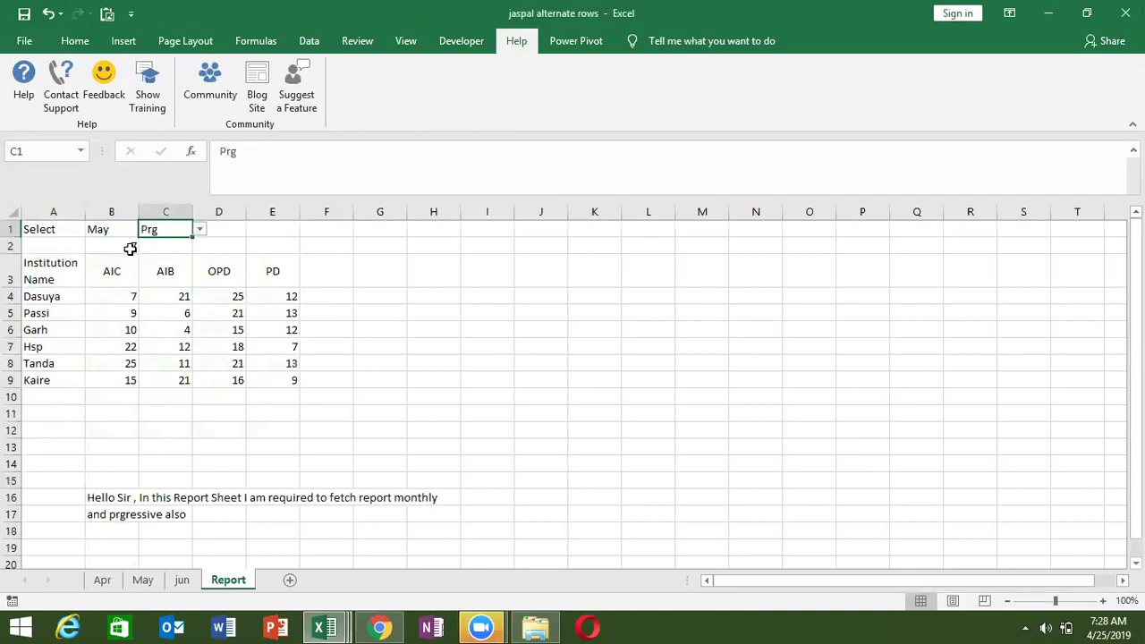
pyautogui.click(144, 580)
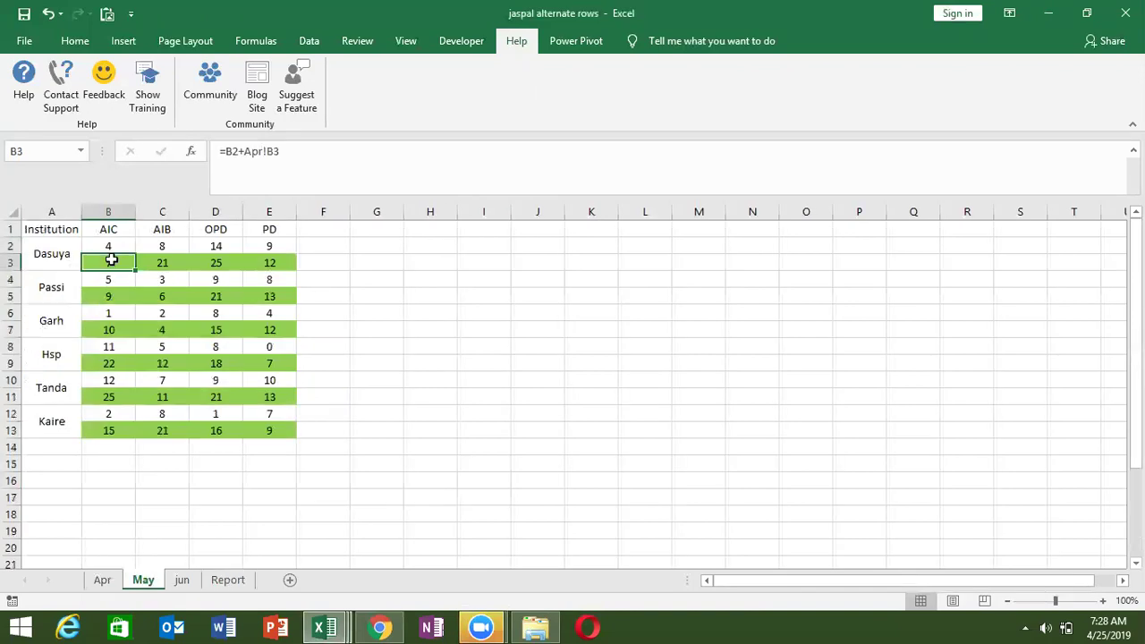
pyautogui.moveTo(111, 260); pyautogui.dragTo(268, 262)
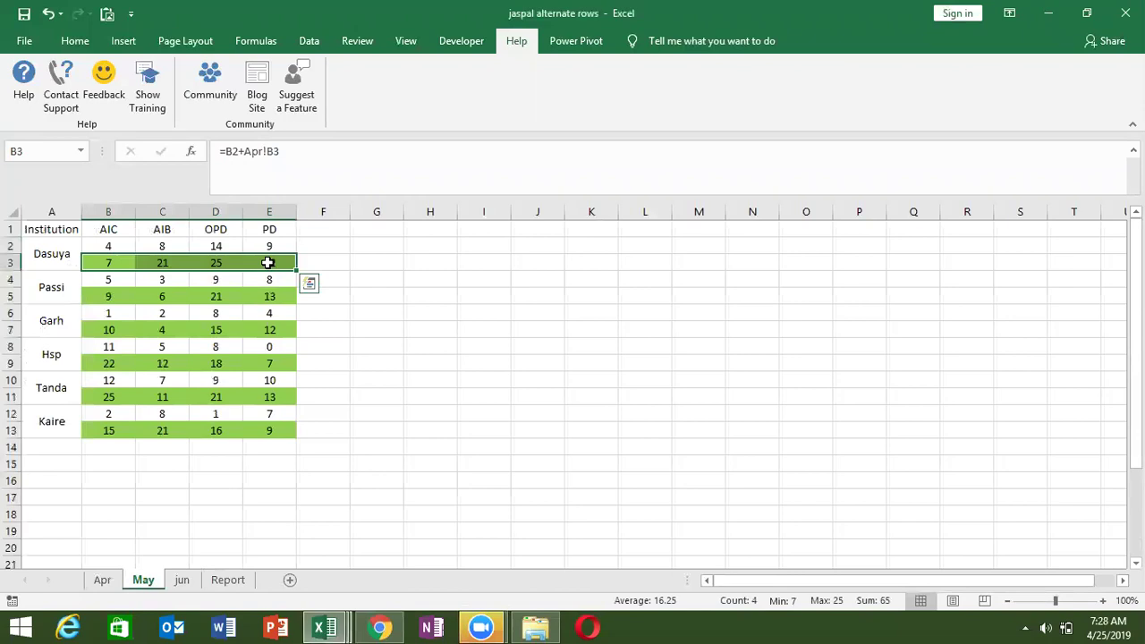
pyautogui.moveTo(100, 245)
pyautogui.mouseDown()
pyautogui.moveTo(272, 258)
pyautogui.moveTo(272, 247)
pyautogui.mouseUp()
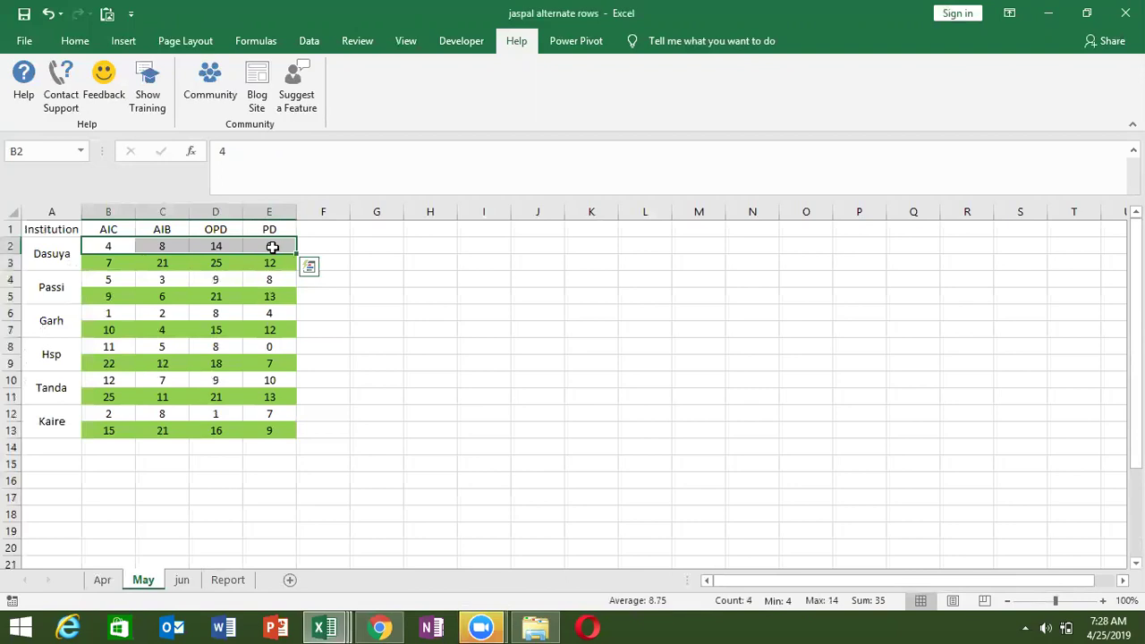
pyautogui.click(225, 579)
# Step: Back on Report, choose All in B1 and Monthly in C1
pyautogui.click(119, 232)
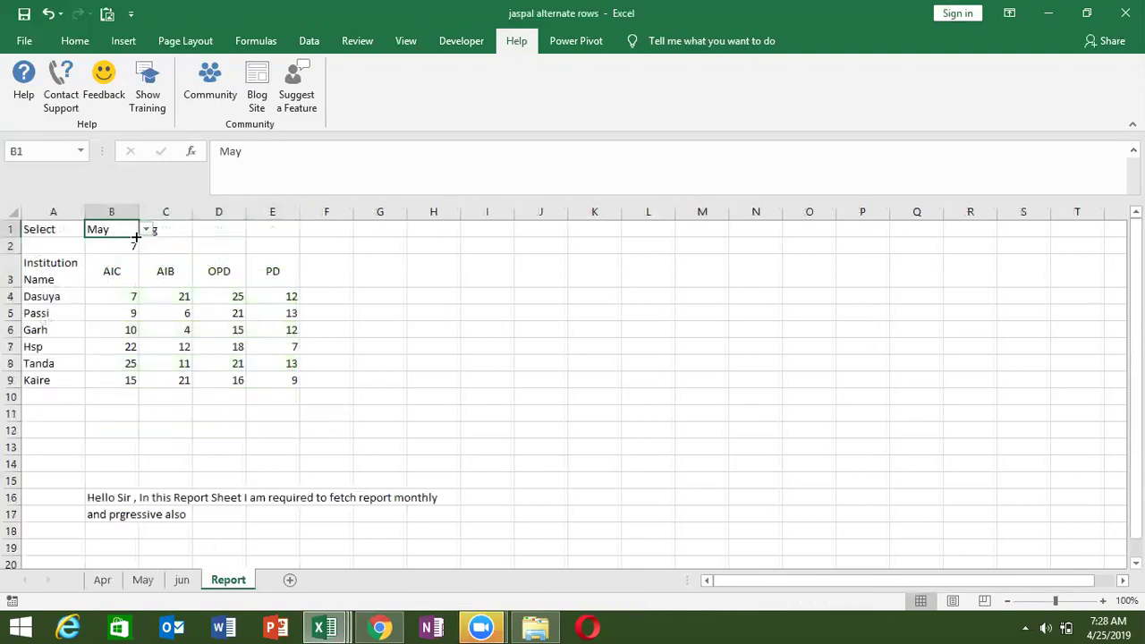
pyautogui.click(146, 230)
pyautogui.click(143, 242)
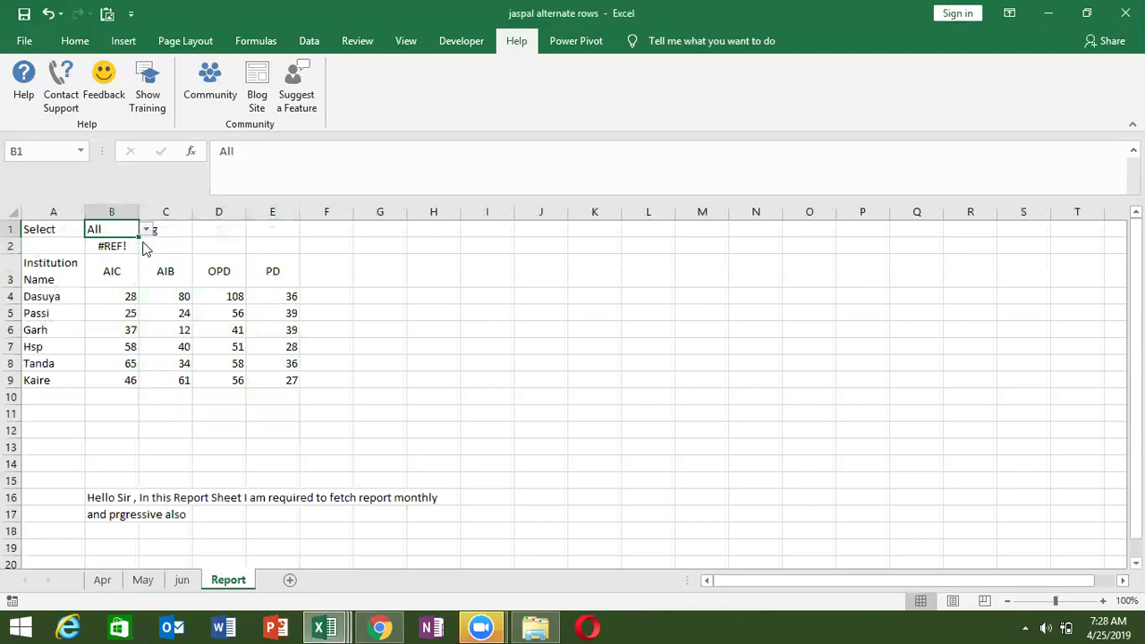
pyautogui.click(171, 233)
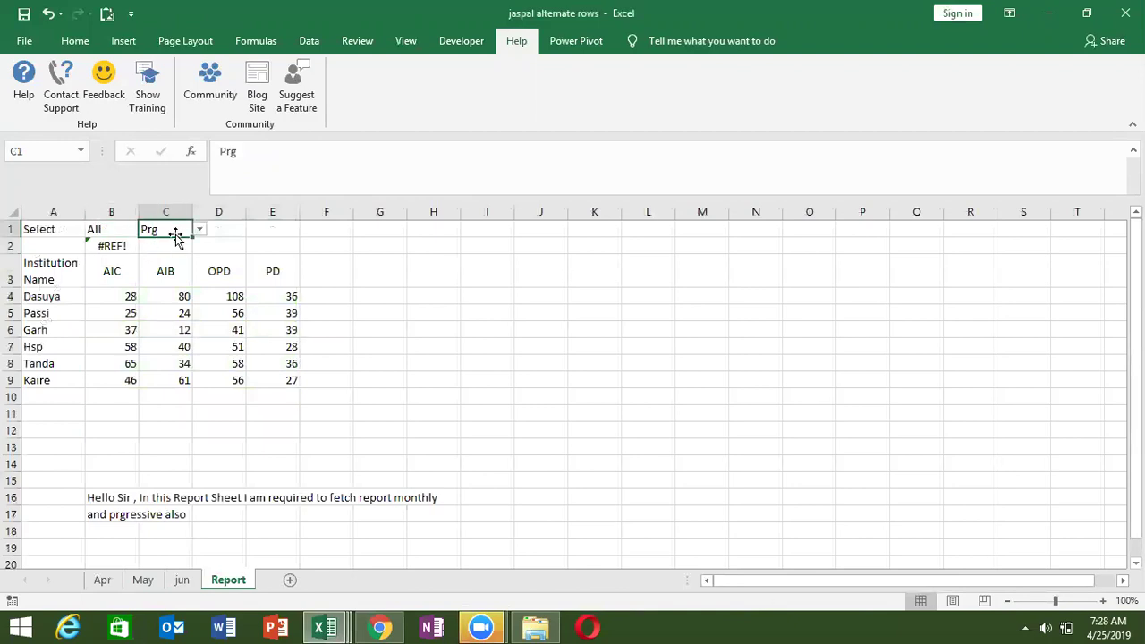
pyautogui.click(200, 230)
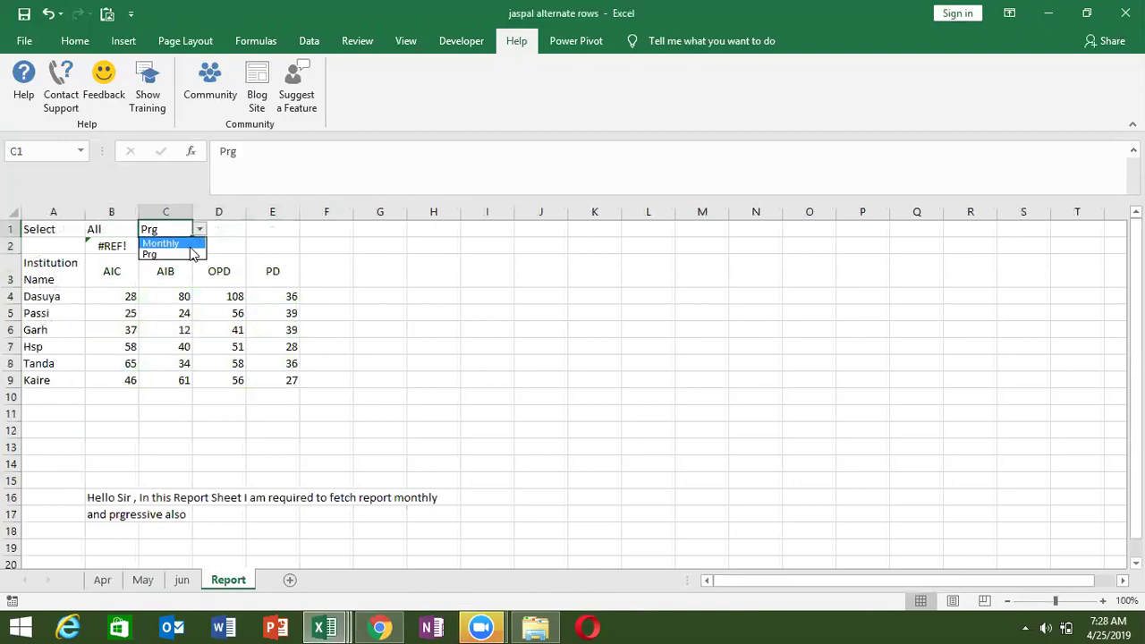
pyautogui.click(190, 246)
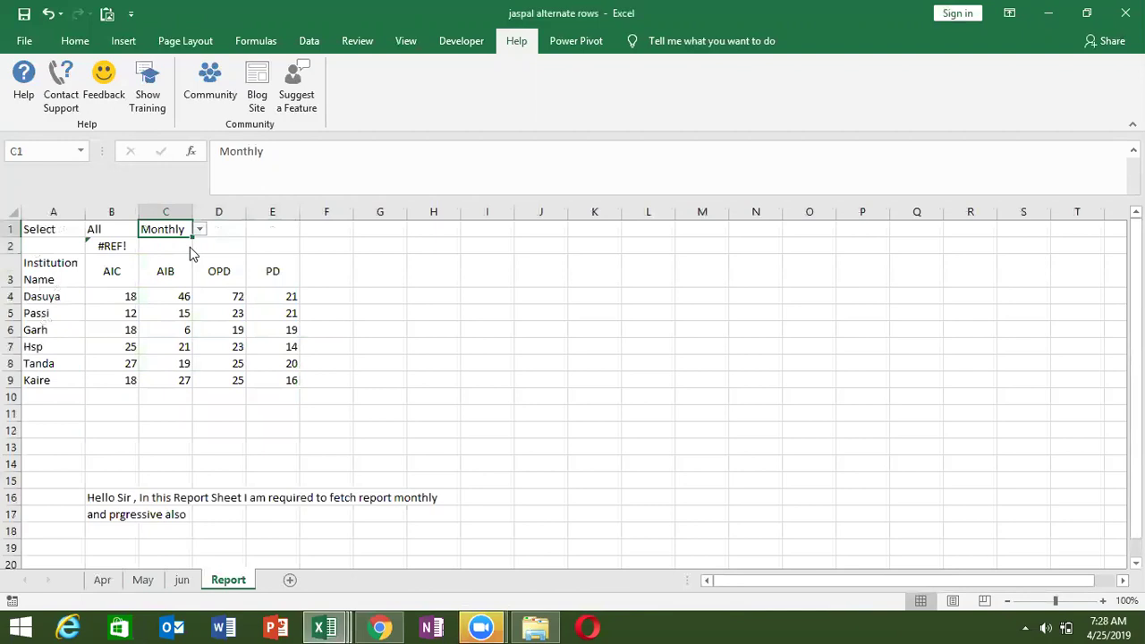
# Step: Inspect Dasuya's monthly B2 and progressive B3:E3 values on the jun sheet
pyautogui.click(186, 589)
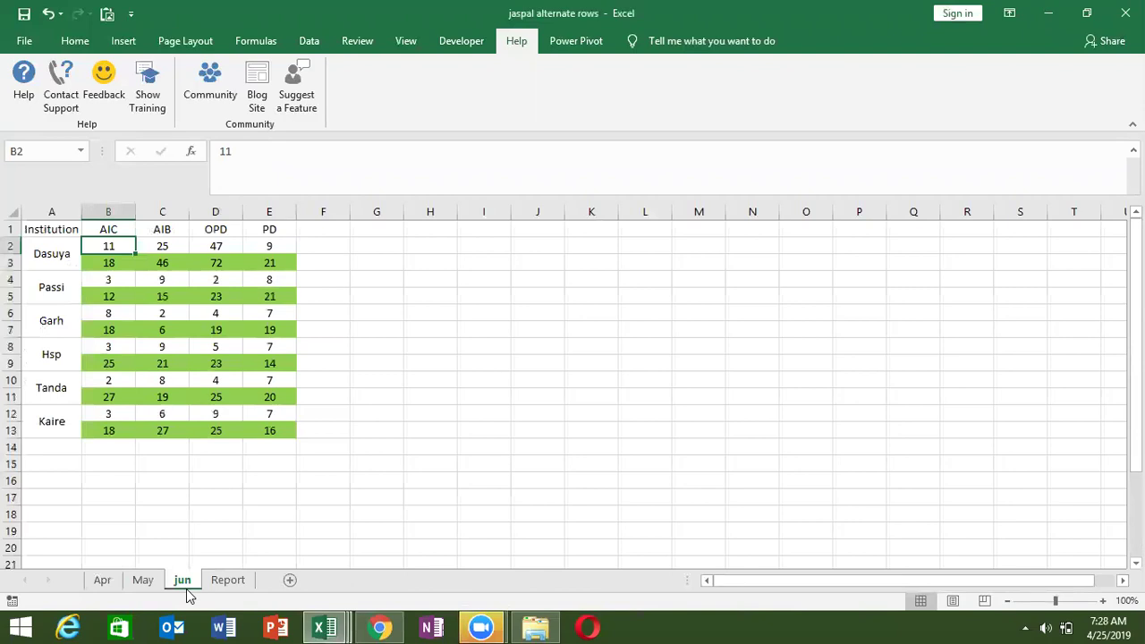
pyautogui.click(106, 260)
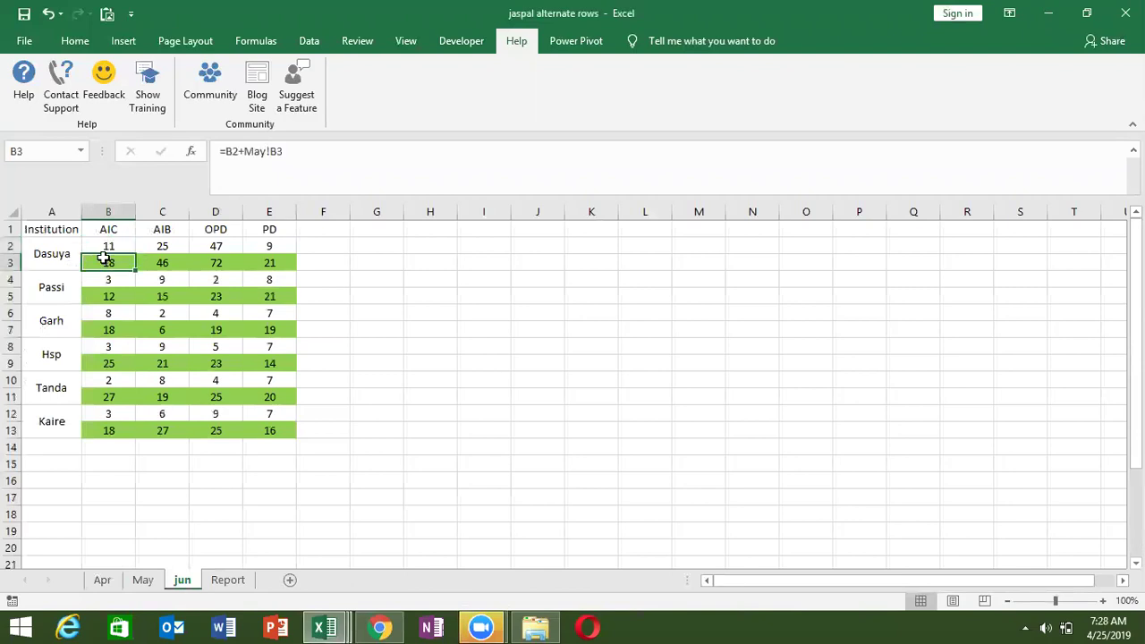
pyautogui.click(109, 251)
pyautogui.click(109, 260)
pyautogui.moveTo(109, 261); pyautogui.dragTo(289, 262)
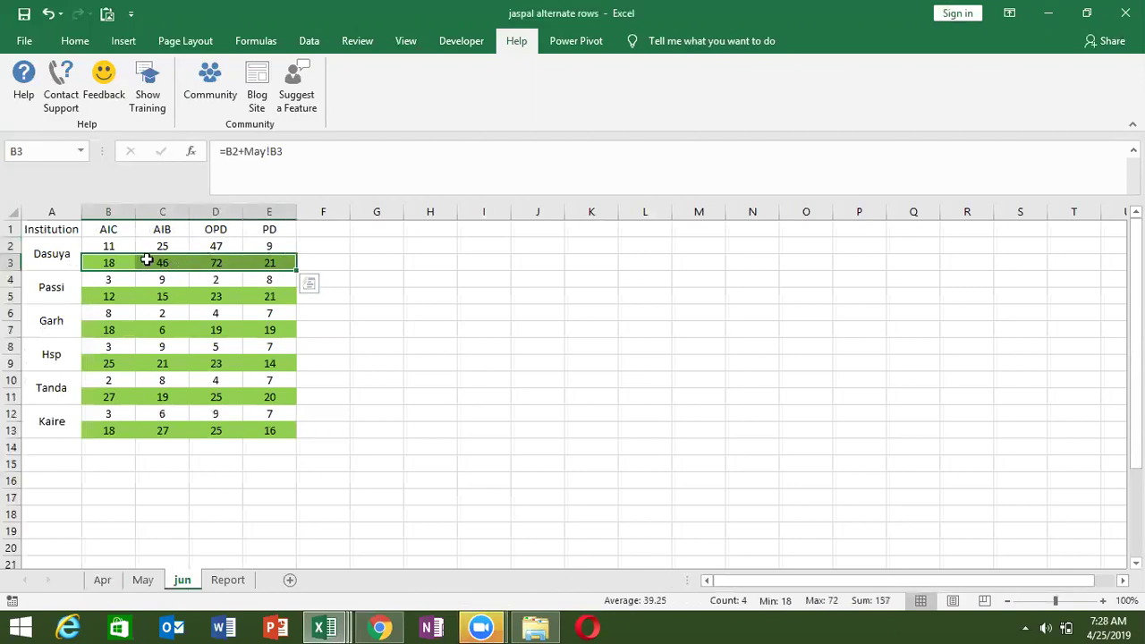
pyautogui.click(116, 257)
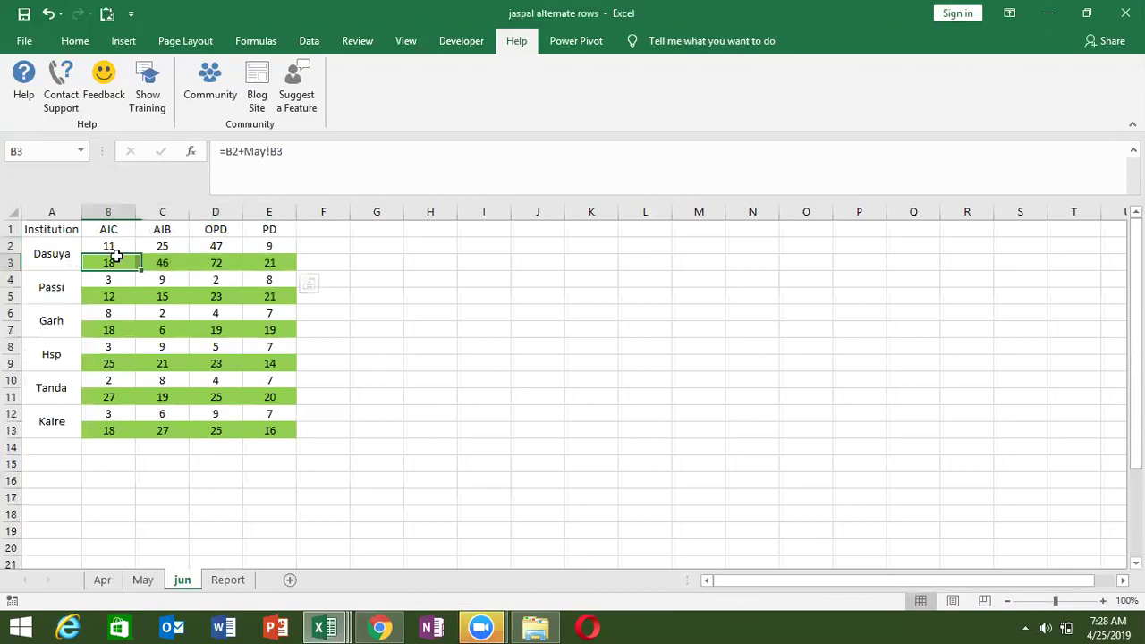
# Step: Cycle through the May, Apr, jun and Report sheets, ending on jun
pyautogui.click(145, 581)
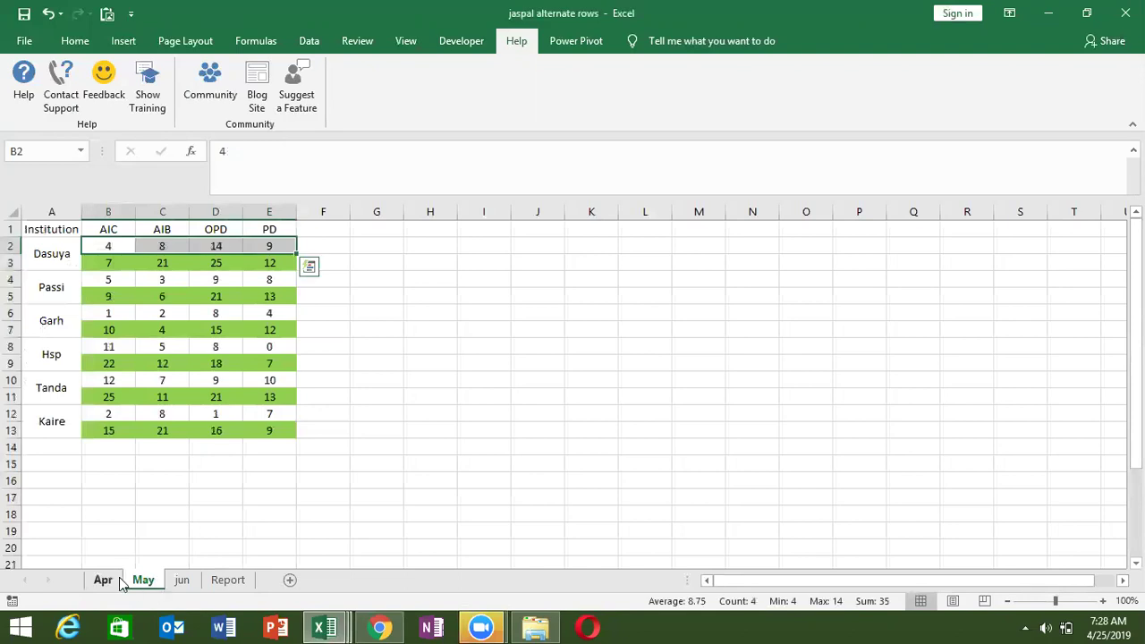
pyautogui.click(119, 580)
pyautogui.click(183, 581)
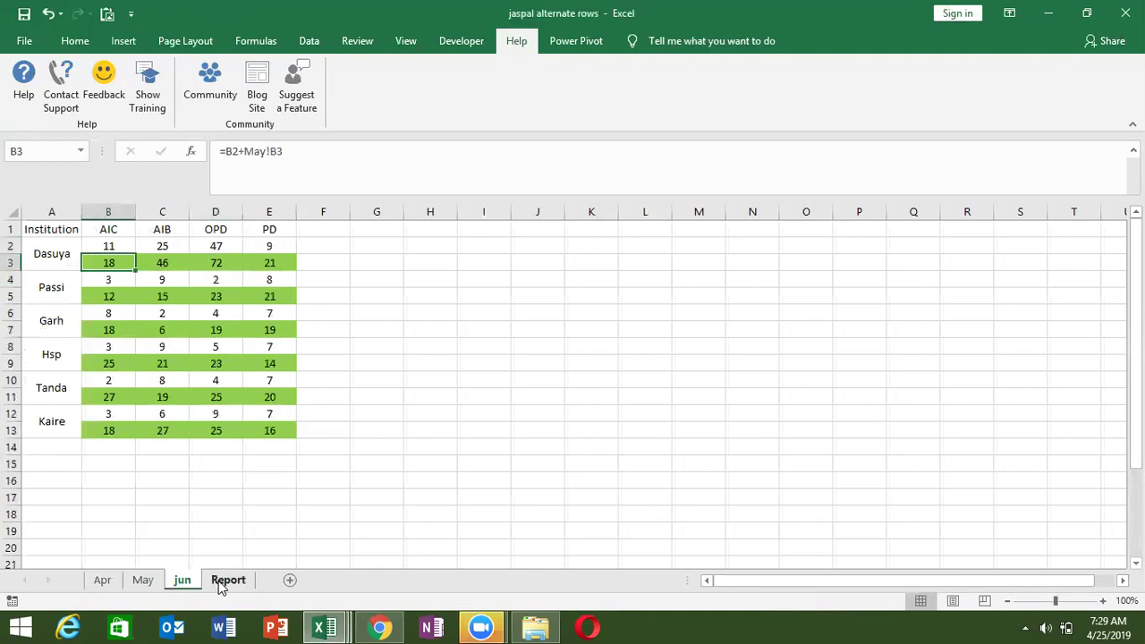
pyautogui.click(225, 581)
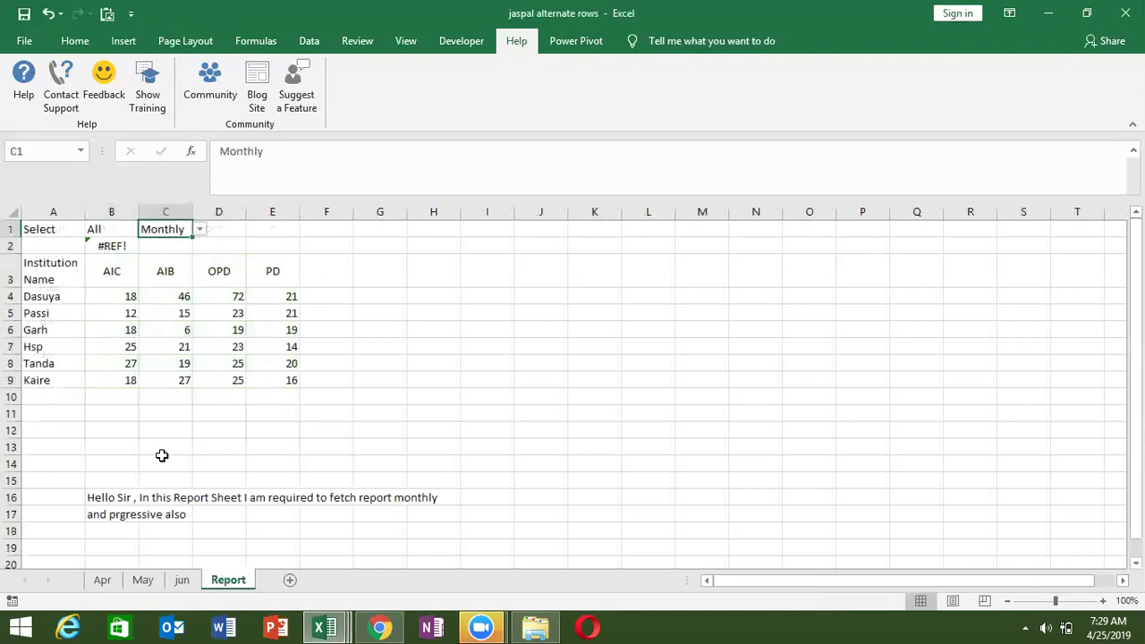
pyautogui.click(183, 581)
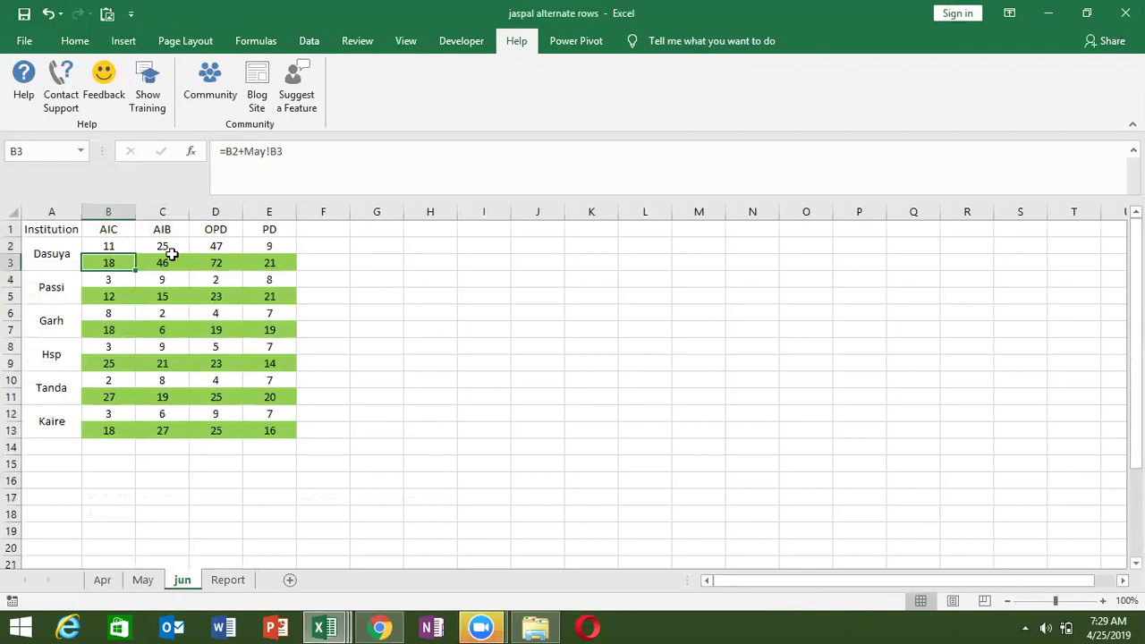
pyautogui.click(216, 587)
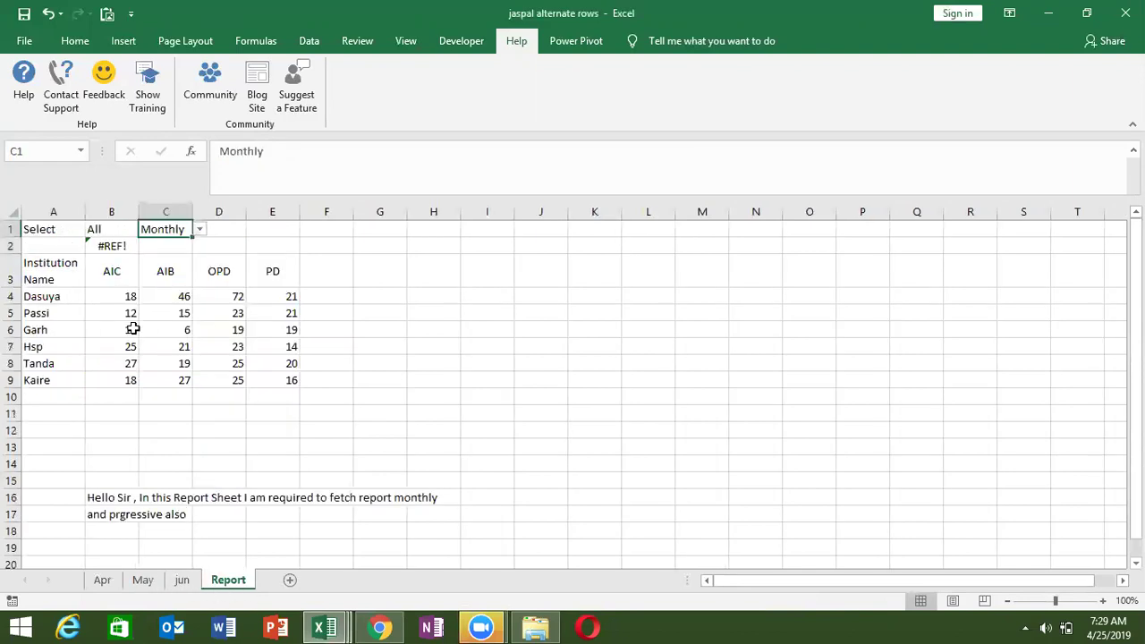
pyautogui.moveTo(133, 295); pyautogui.dragTo(293, 378)
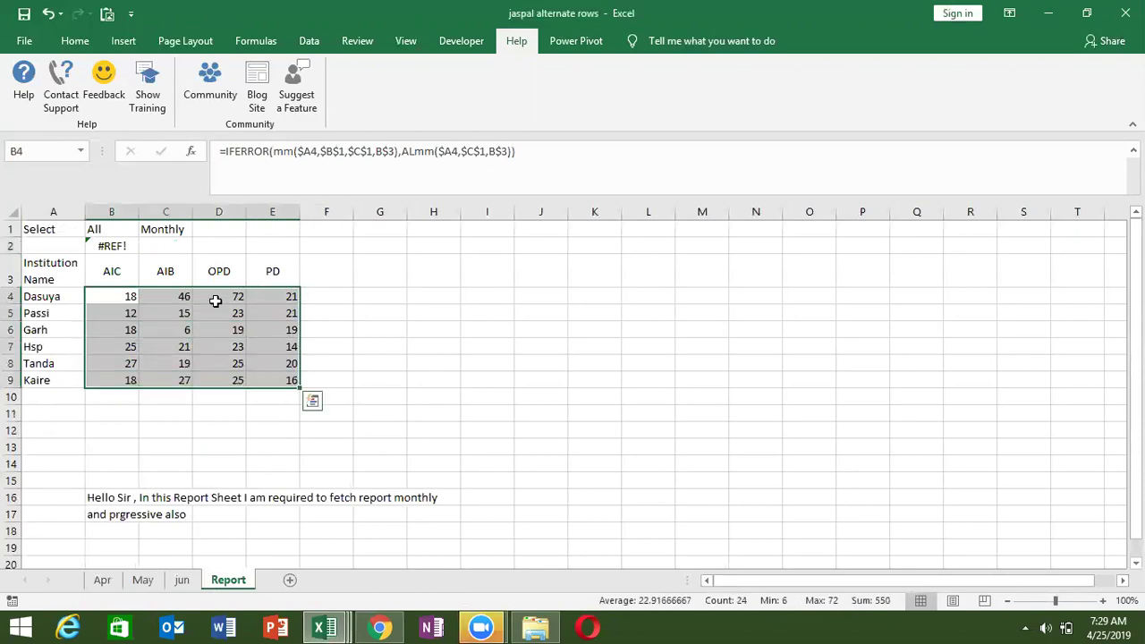
pyautogui.click(177, 226)
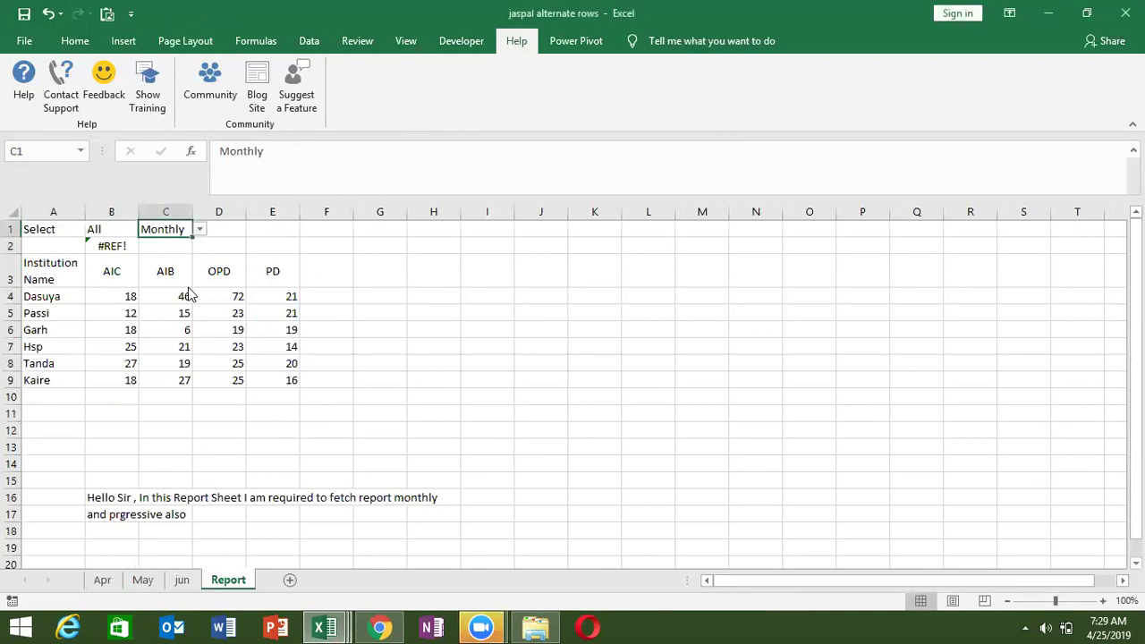
# Step: Delete the B4:E9 values and B2's #REF! formula, then select B4
pyautogui.moveTo(132, 297); pyautogui.dragTo(289, 373)
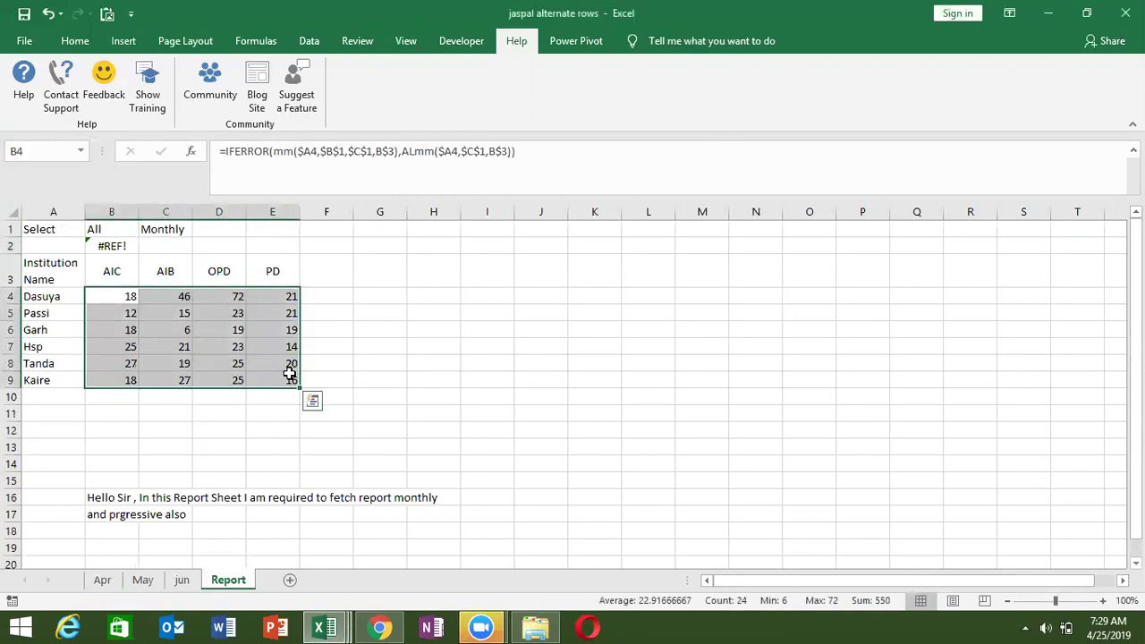
pyautogui.press('Delete')
pyautogui.click(128, 247)
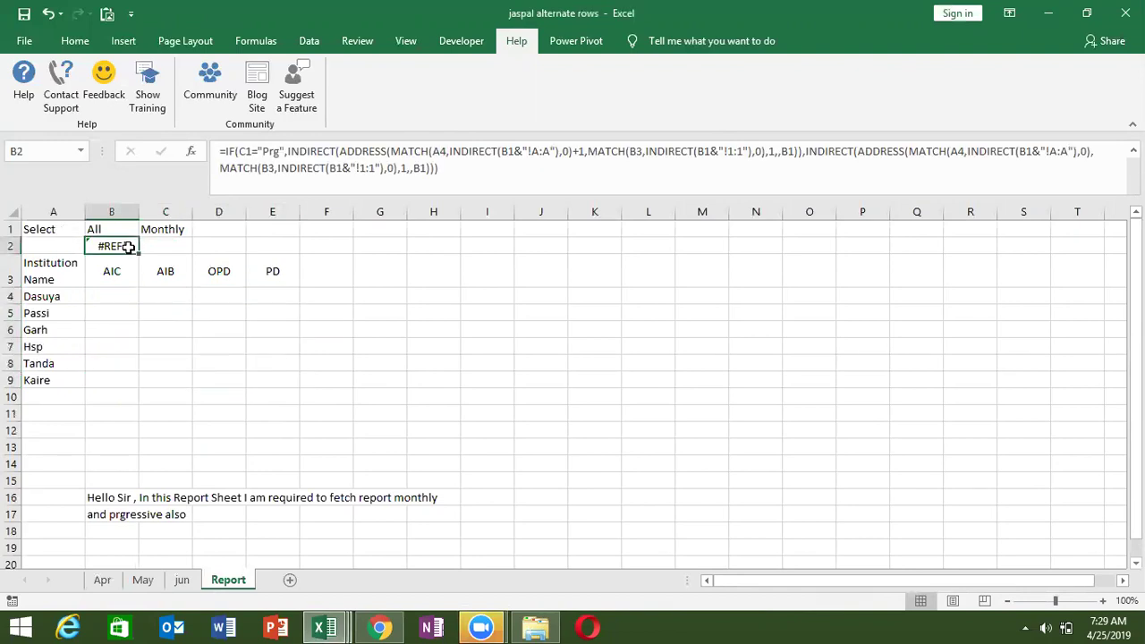
pyautogui.press('Delete')
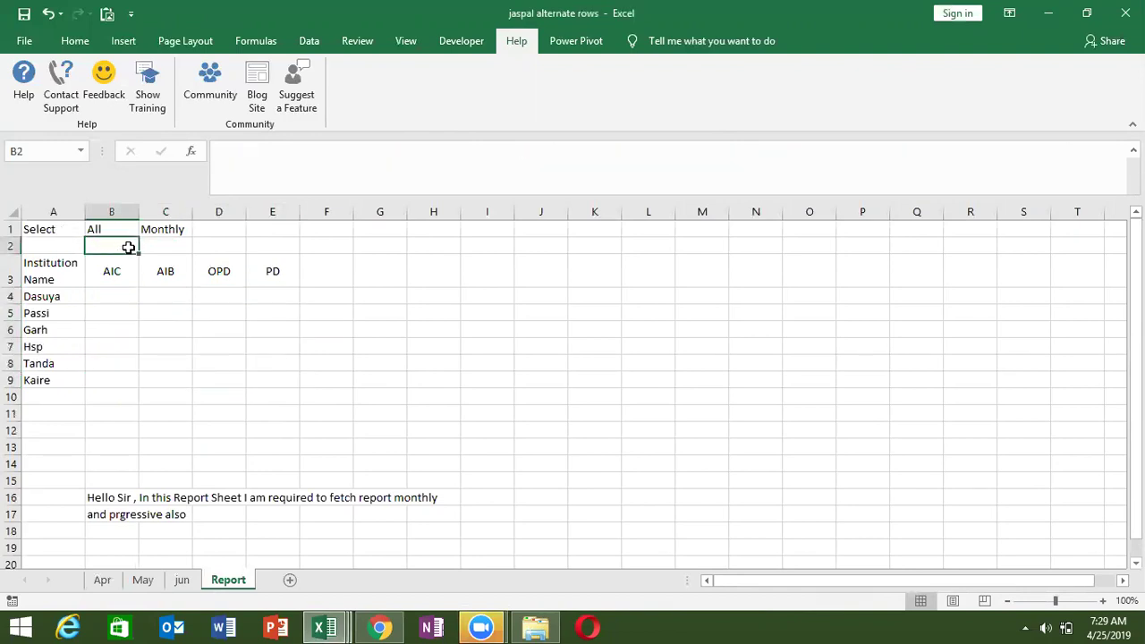
pyautogui.click(113, 294)
# Step: Start a MATCH formula in B4 using A4, then abandon it
pyautogui.write('=')
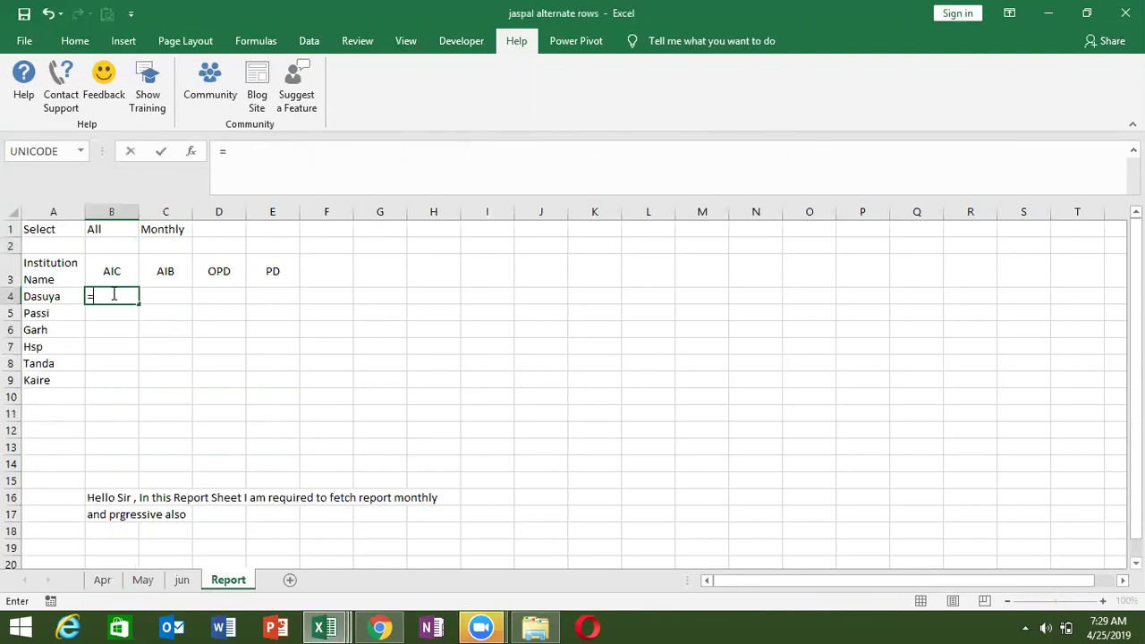
pyautogui.write('mat')
pyautogui.press('Tab')
pyautogui.click(50, 296)
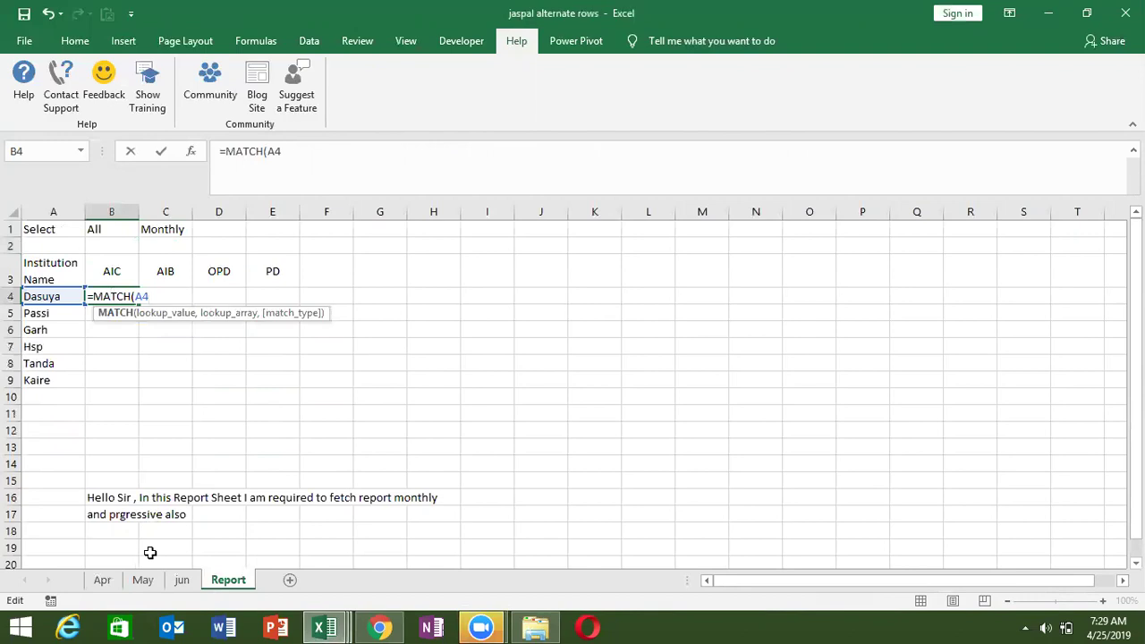
pyautogui.click(98, 579)
pyautogui.press('Return')
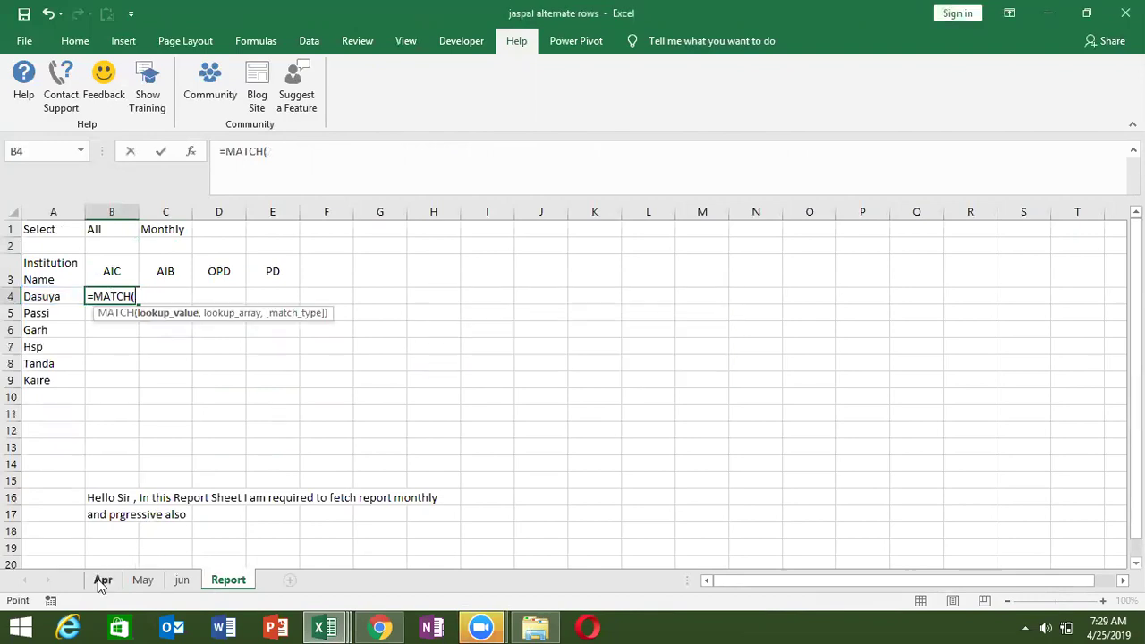
pyautogui.press('Escape')
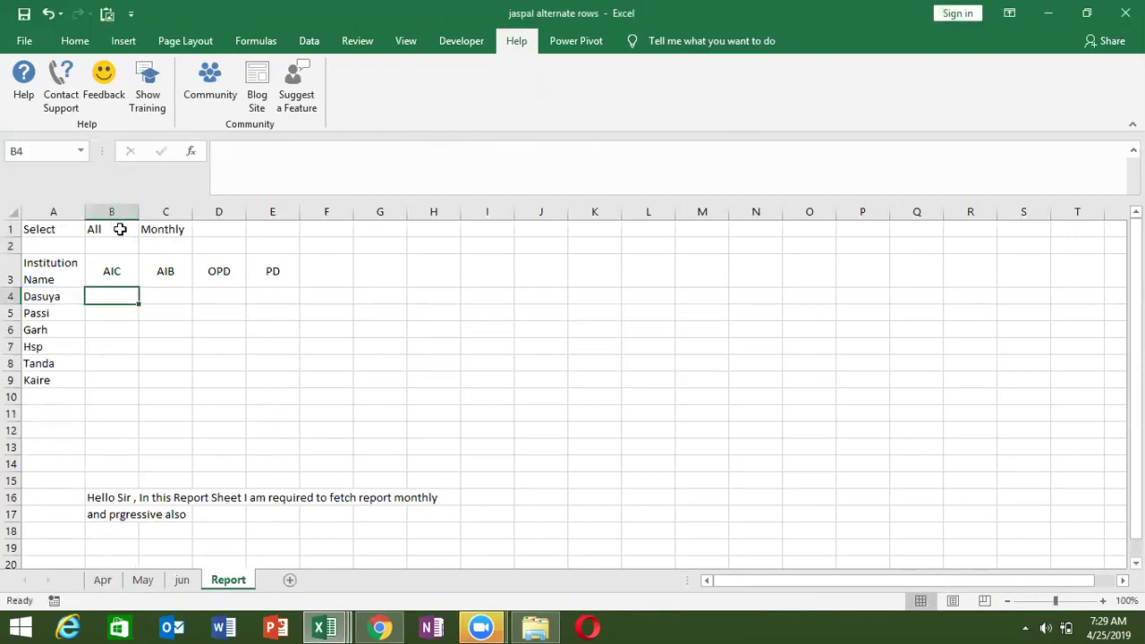
# Step: Choose Apr as B1's month and begin a new MATCH formula in B4
pyautogui.click(120, 229)
pyautogui.click(146, 230)
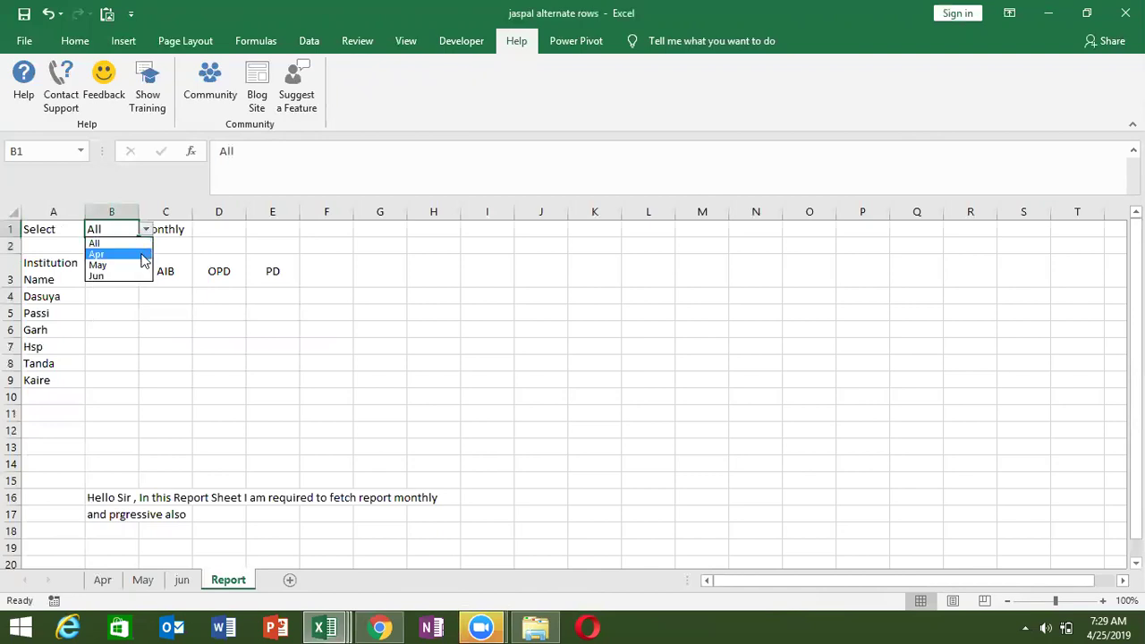
pyautogui.click(142, 255)
pyautogui.click(118, 299)
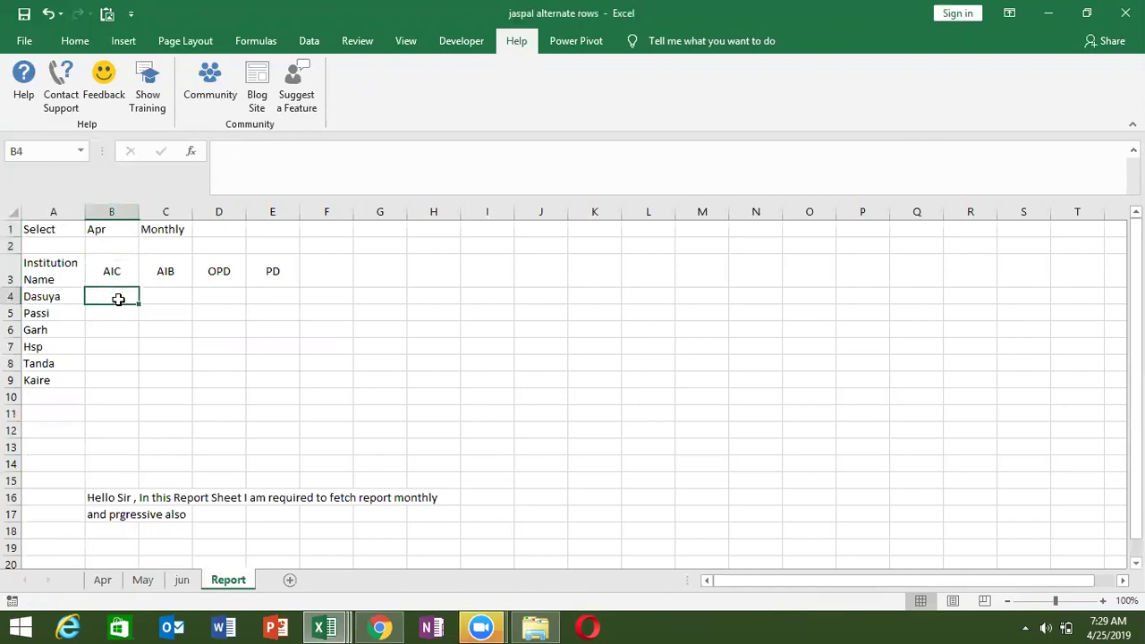
pyautogui.write('=')
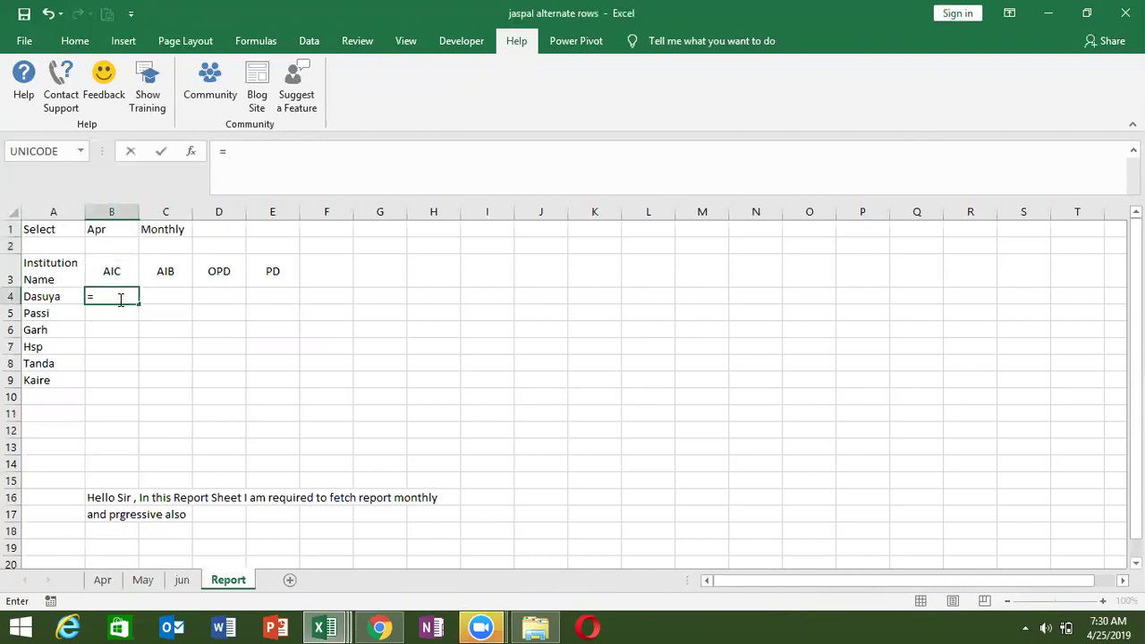
pyautogui.write('mat')
# Step: Try a MATCH on the Apr sheet's column A in B4, then cancel it
pyautogui.press('Tab')
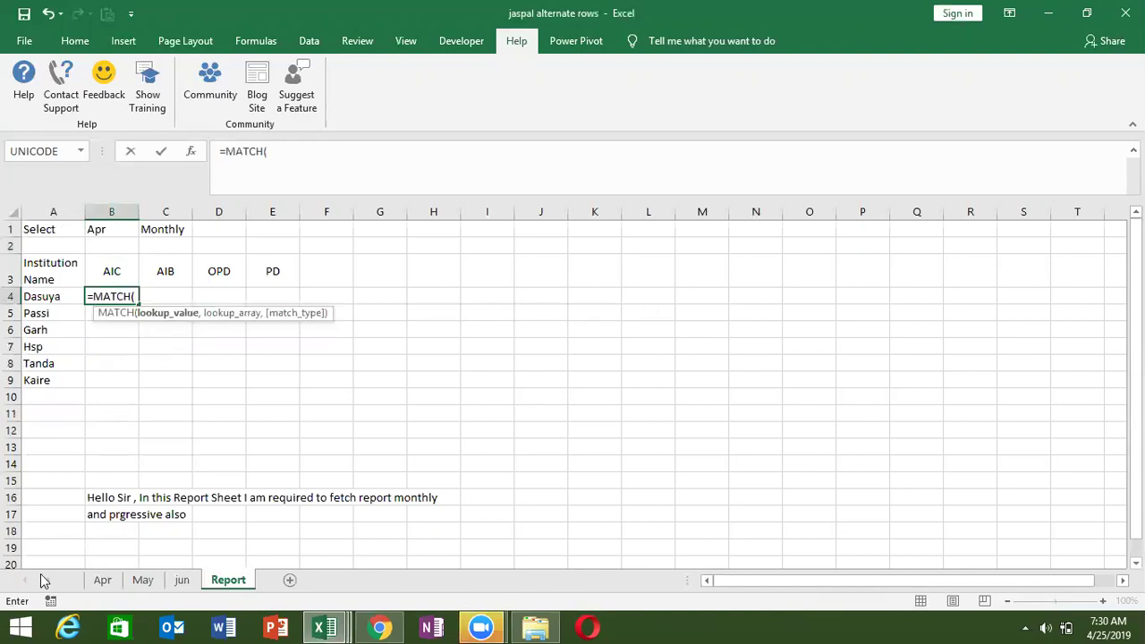
pyautogui.click(102, 580)
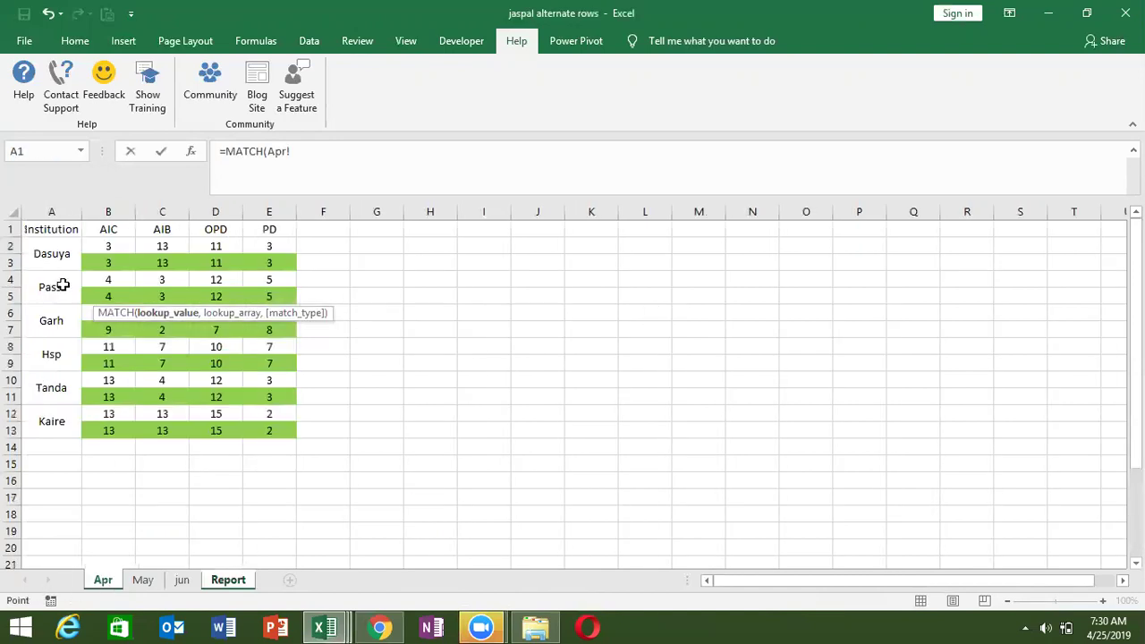
pyautogui.click(56, 215)
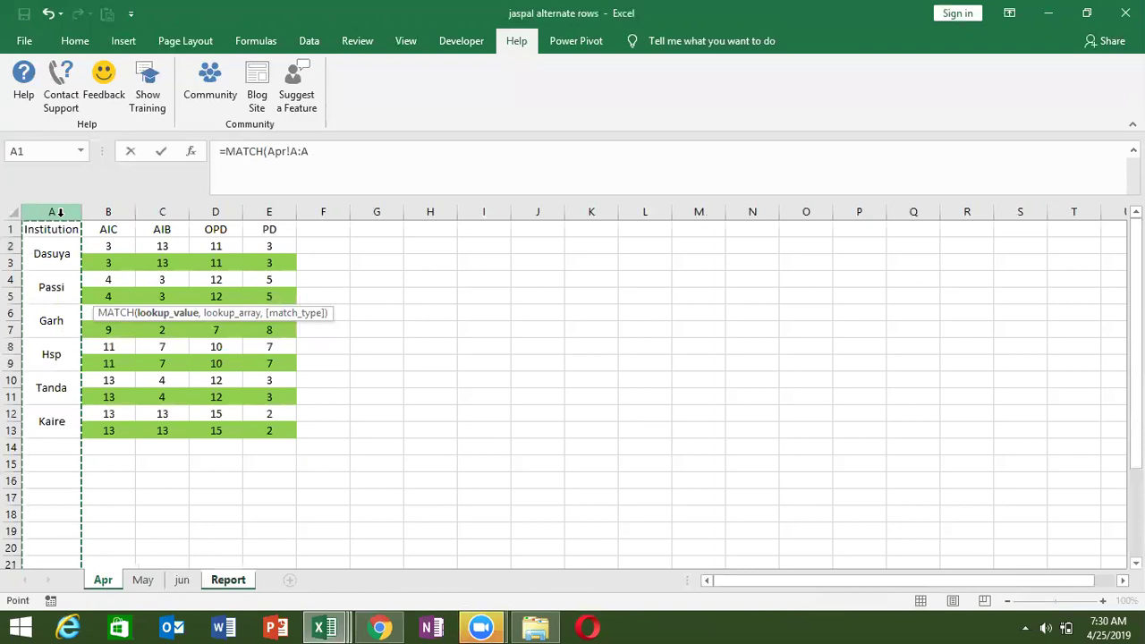
pyautogui.press('Escape')
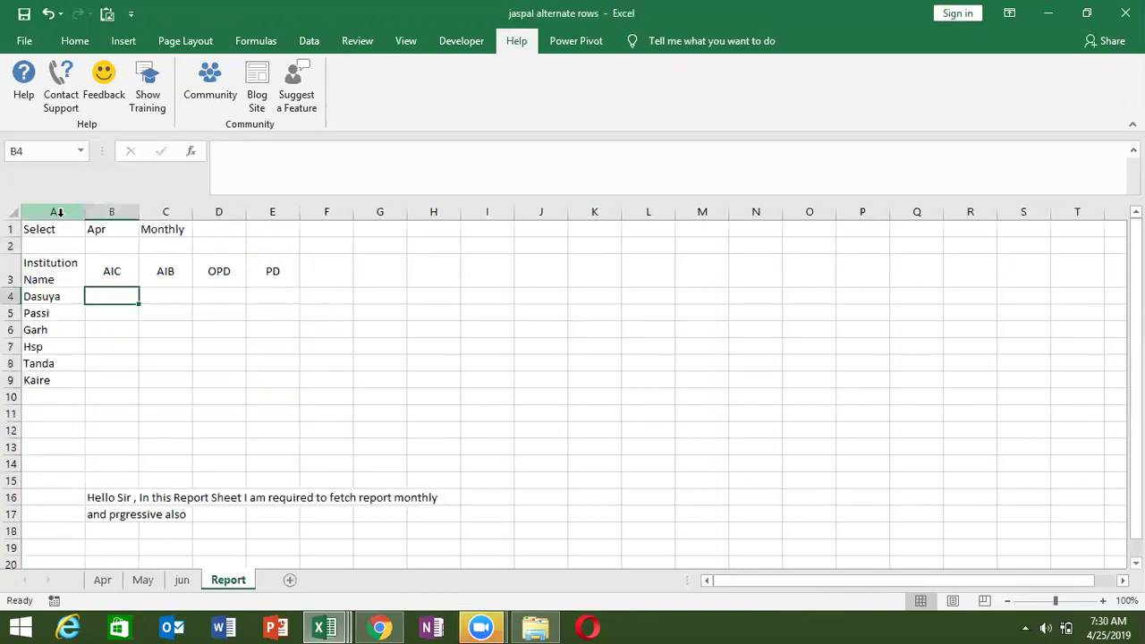
# Step: Enter =MATCH(A4,Apr!A:A,0) in B4, returning 2
pyautogui.write('=mat')
pyautogui.press('Tab')
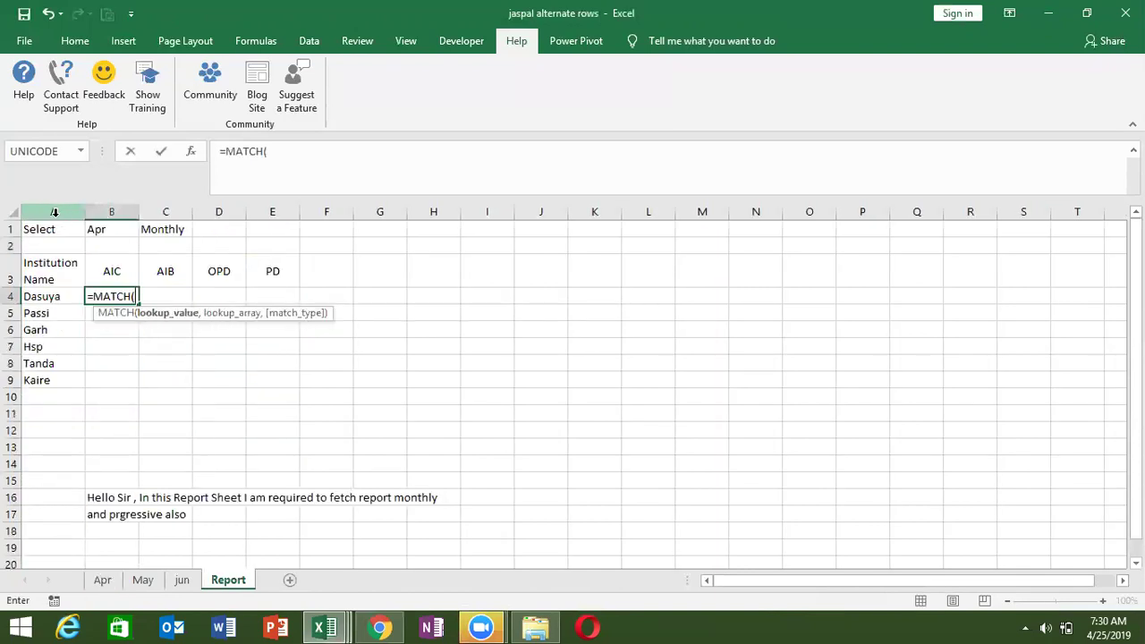
pyautogui.click(54, 297)
pyautogui.write(',')
pyautogui.click(103, 580)
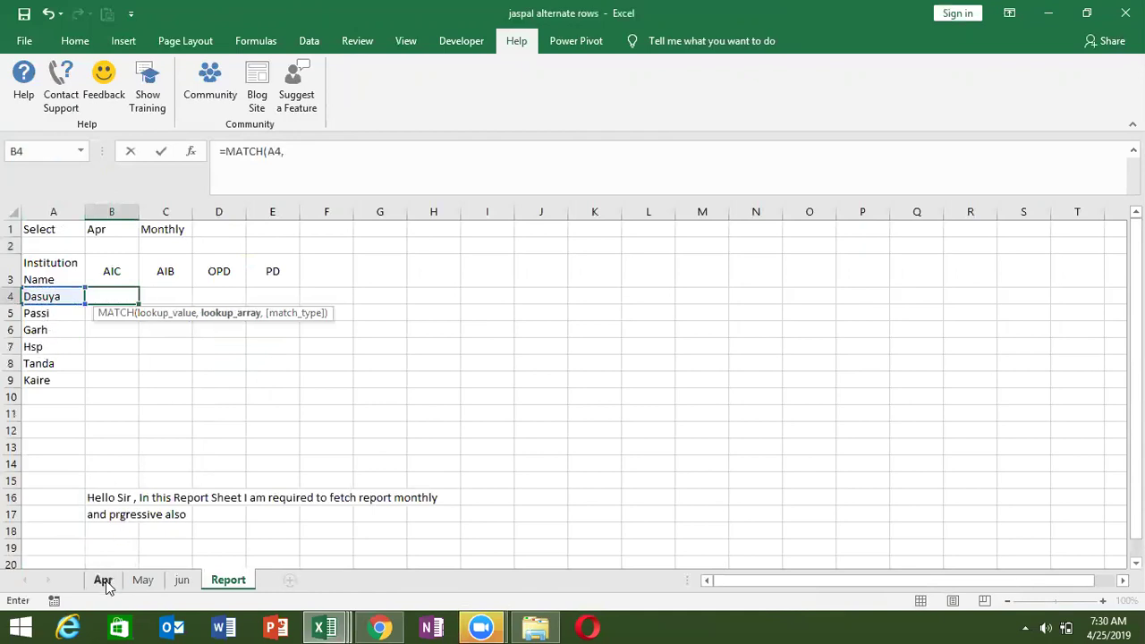
pyautogui.click(67, 204)
pyautogui.write(',0')
pyautogui.press('Return')
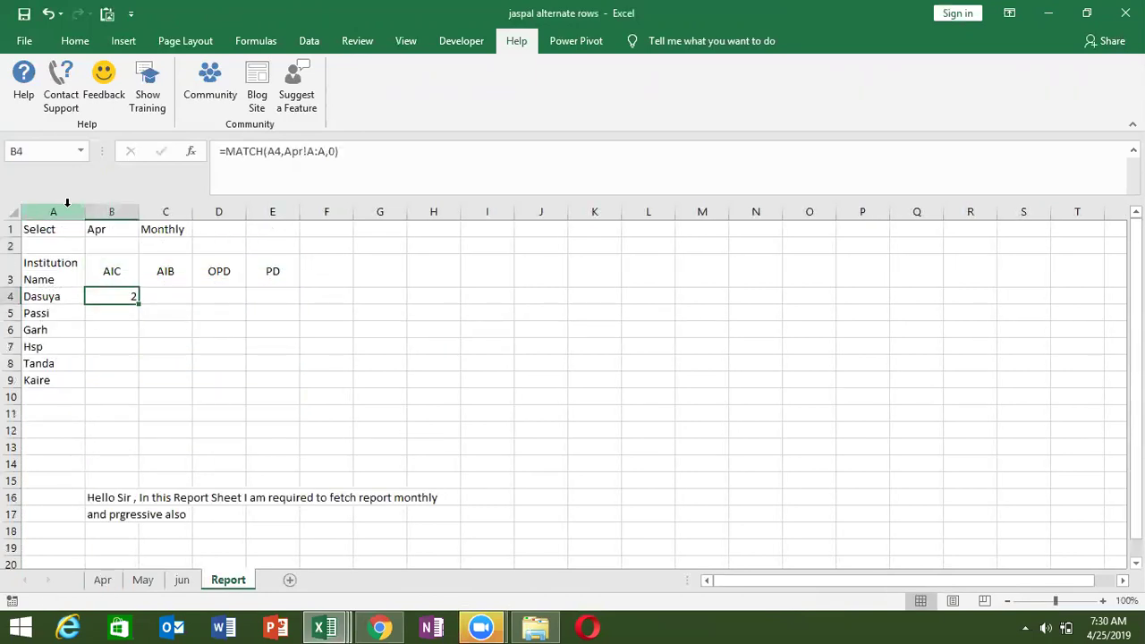
# Step: Check Dasuya in A4, then inspect the Apr sheet's institution rows 2, 4, 6 and 8
pyautogui.click(46, 299)
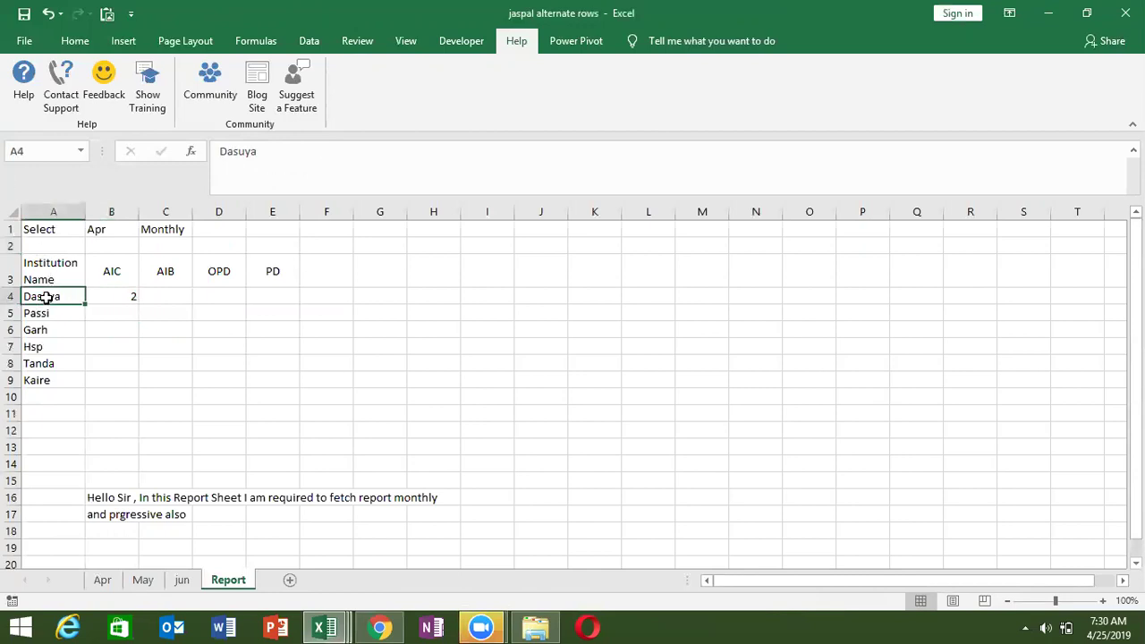
pyautogui.click(127, 580)
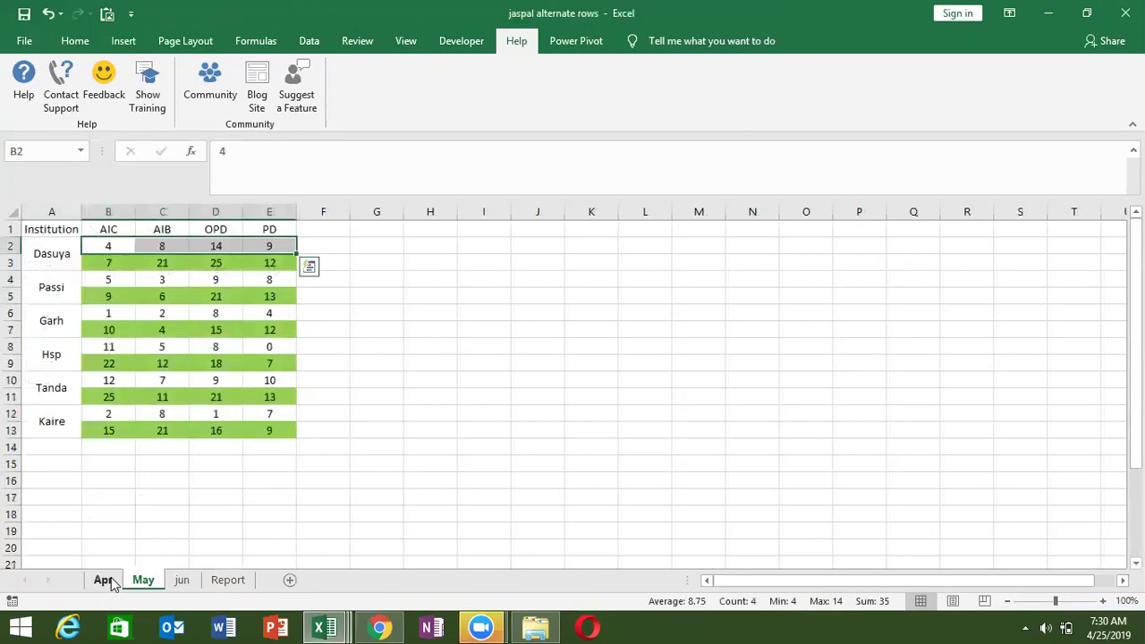
pyautogui.click(110, 581)
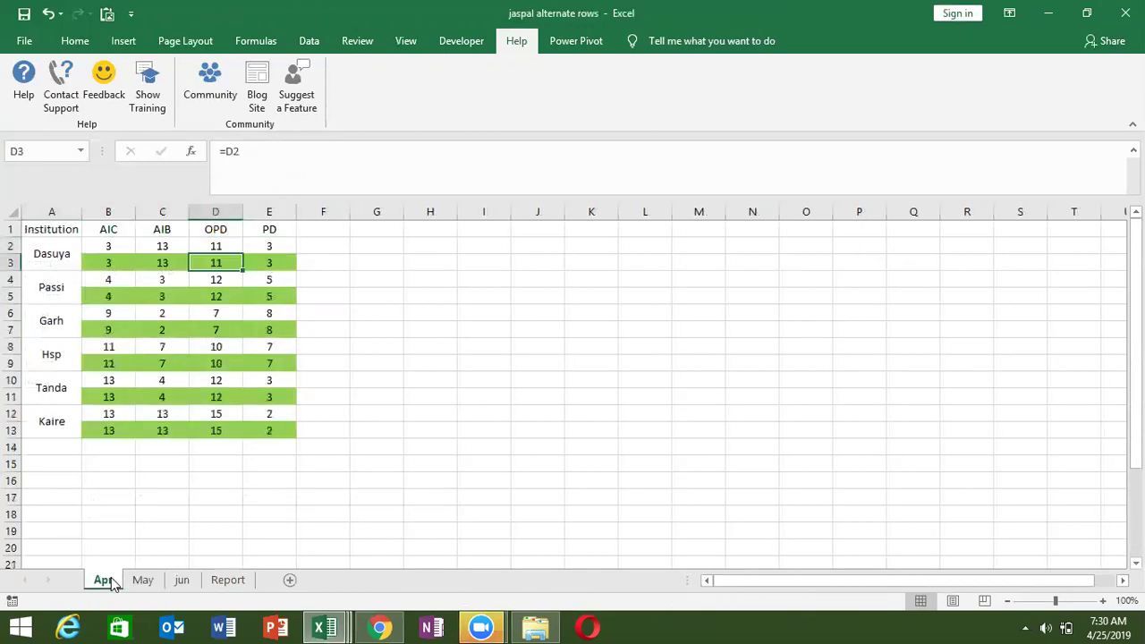
pyautogui.click(41, 250)
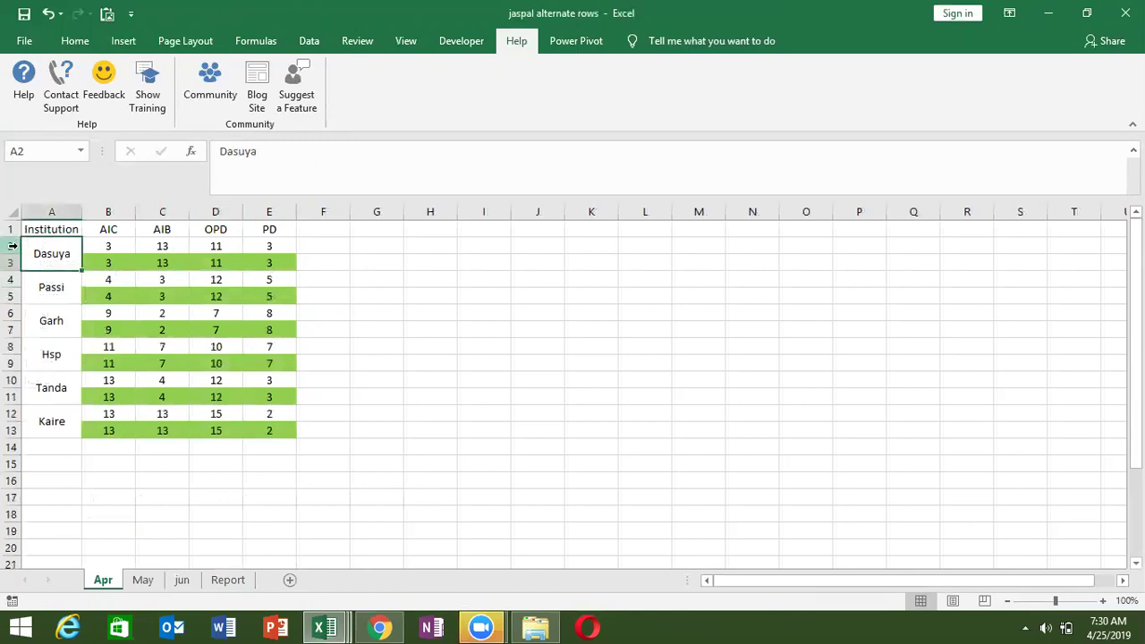
pyautogui.click(12, 246)
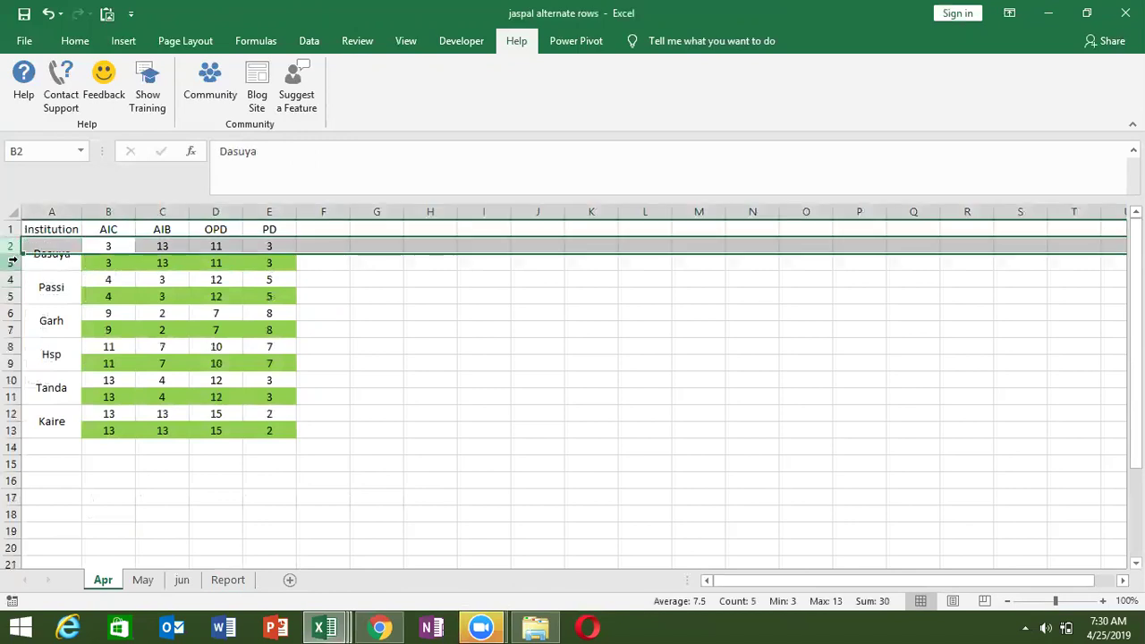
pyautogui.click(12, 279)
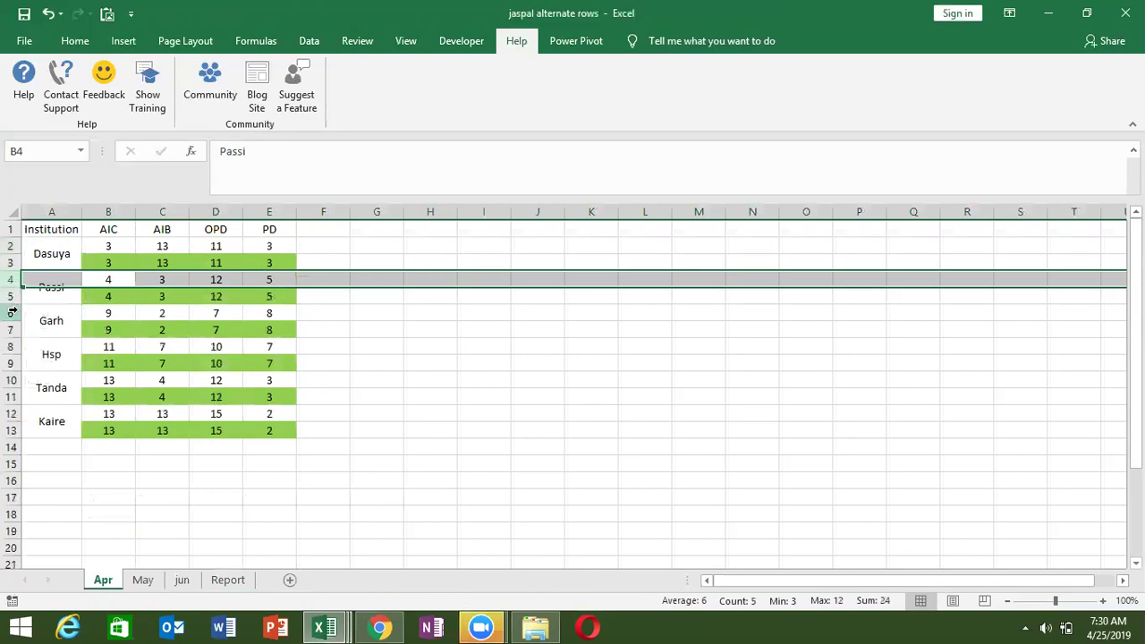
pyautogui.click(12, 313)
pyautogui.click(12, 346)
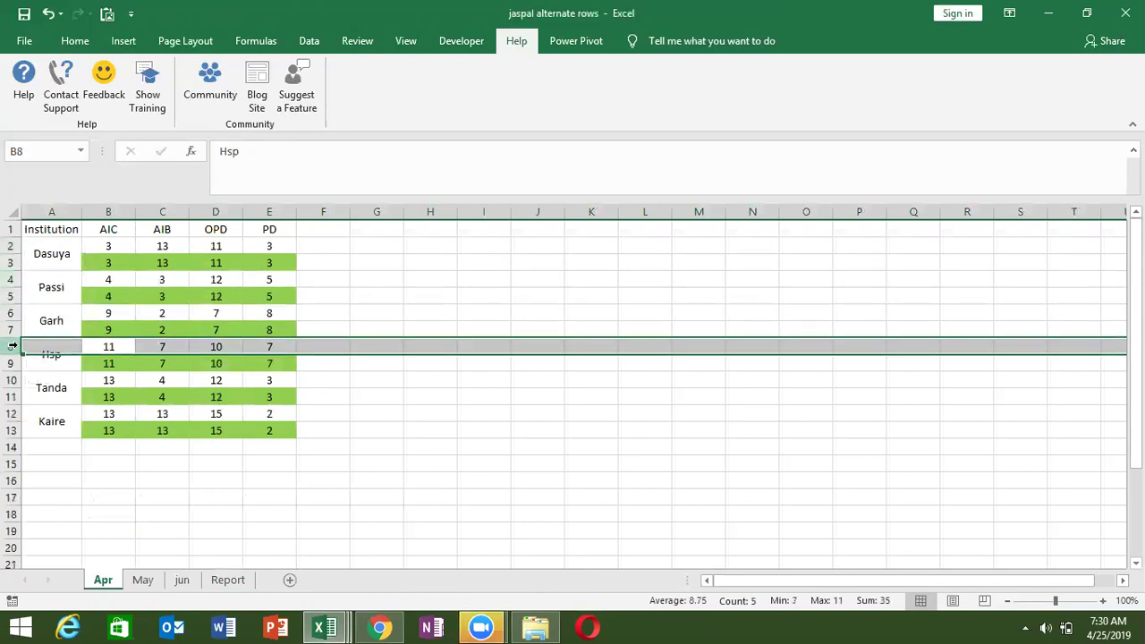
# Step: Return to the Report sheet and open B4's =MATCH(A4,Apr!A:A,0) formula
pyautogui.click(156, 582)
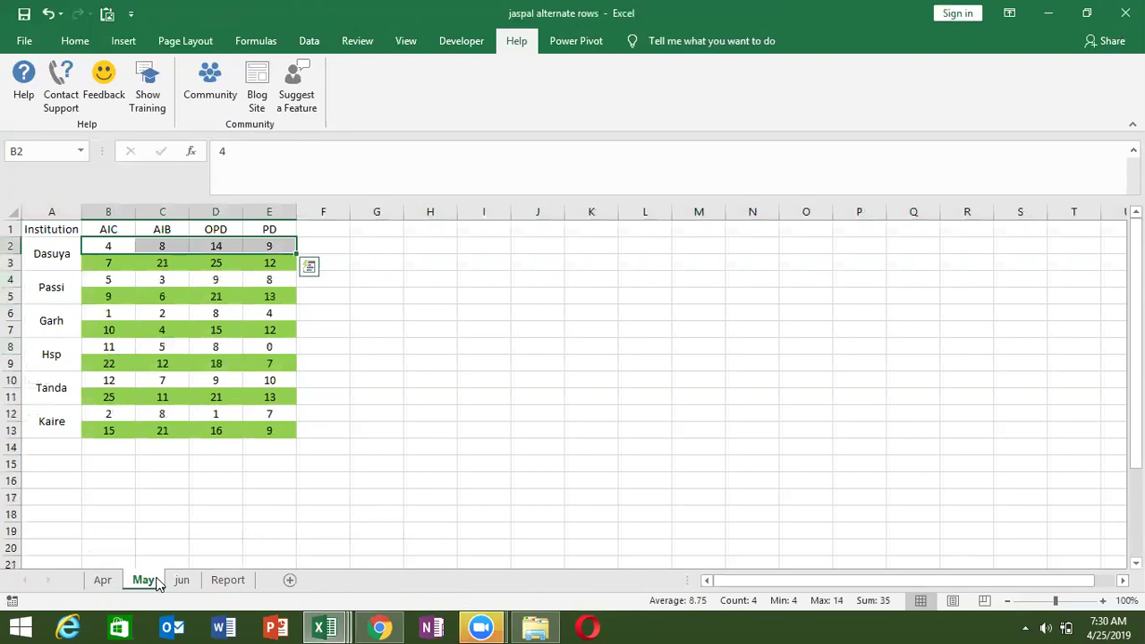
pyautogui.click(227, 580)
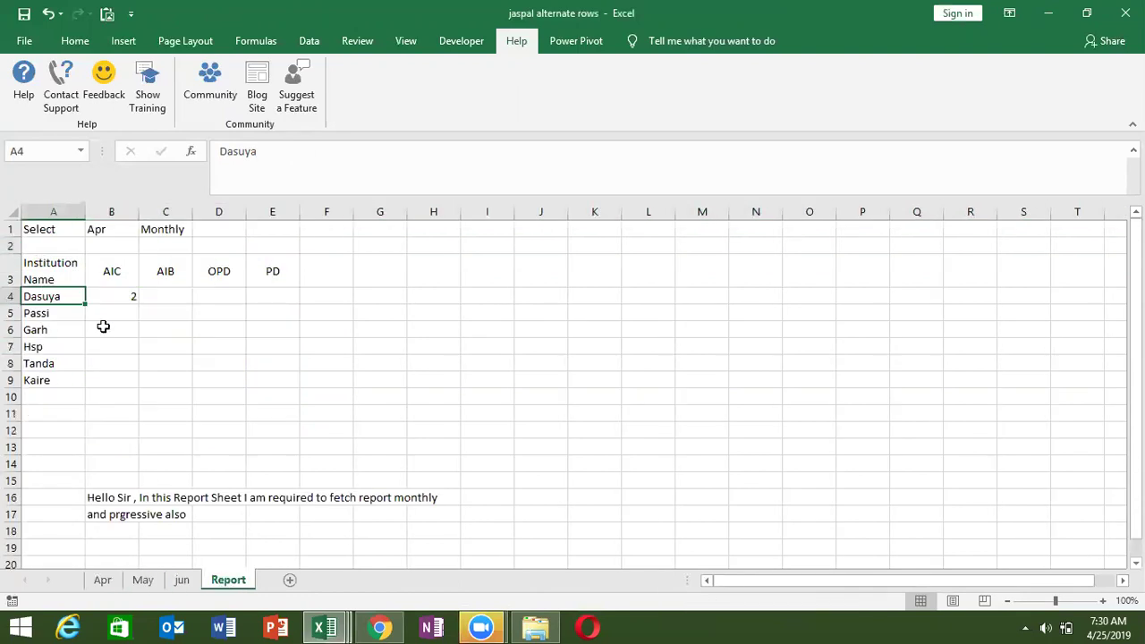
pyautogui.doubleClick(117, 296)
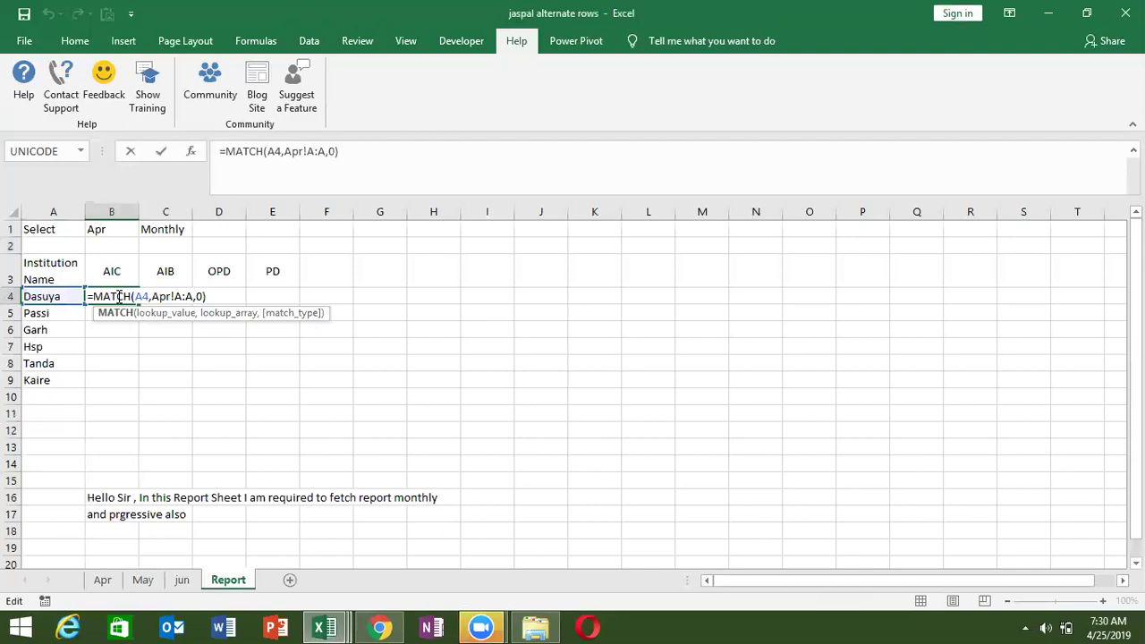
pyautogui.press('Return')
pyautogui.click(117, 296)
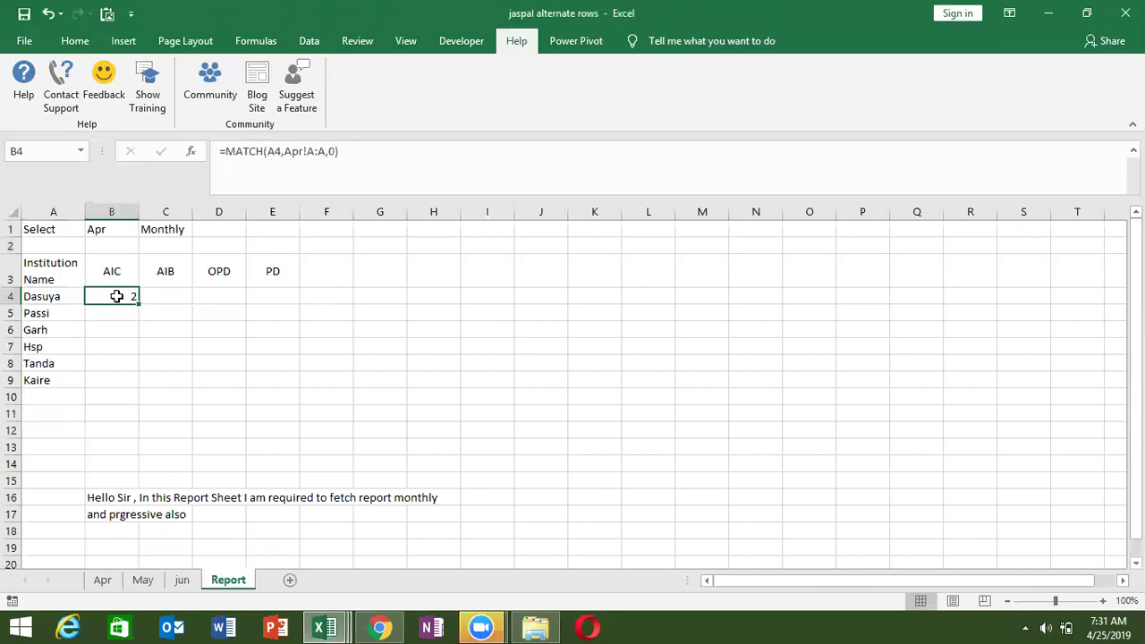
pyautogui.press('Down')
pyautogui.press('Right')
pyautogui.press('Left')
pyautogui.press('Up')
pyautogui.press('Up')
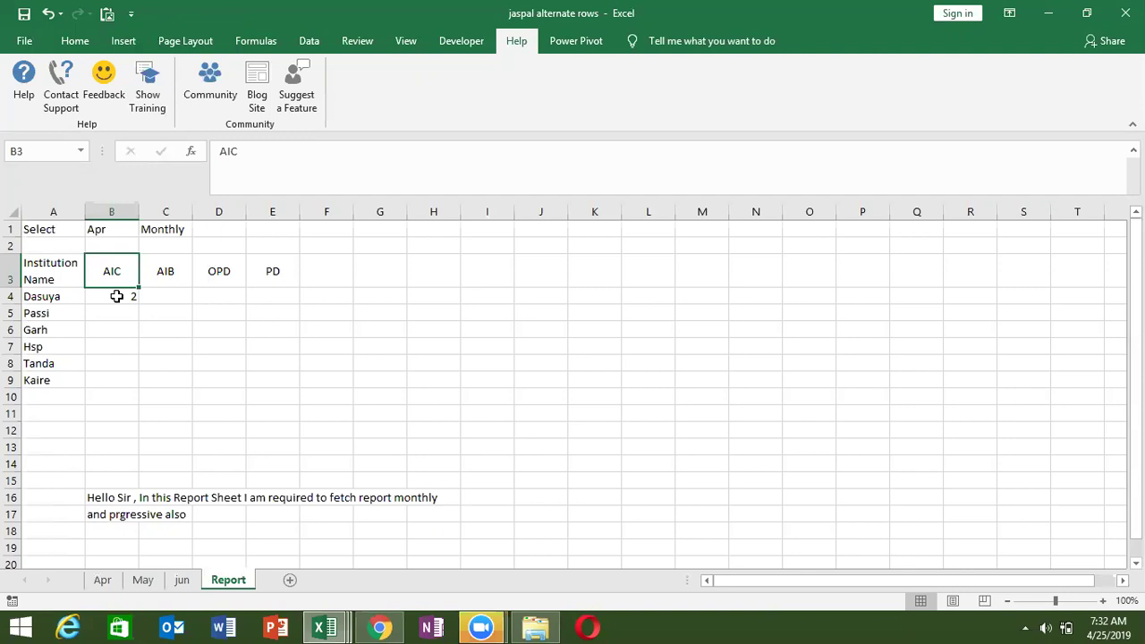
# Step: Enter =MATCH(B3,Apr!1:1,0) in C4 to find the AIC heading's column, returning 2
pyautogui.click(117, 296)
pyautogui.click(161, 296)
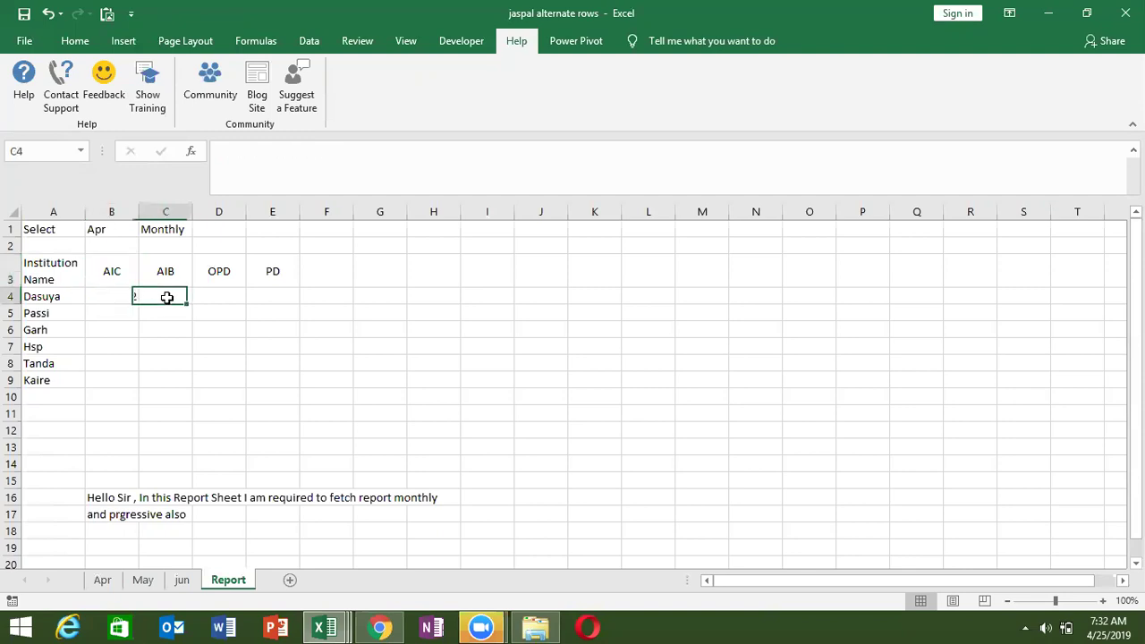
pyautogui.doubleClick(167, 298)
pyautogui.write('=ma')
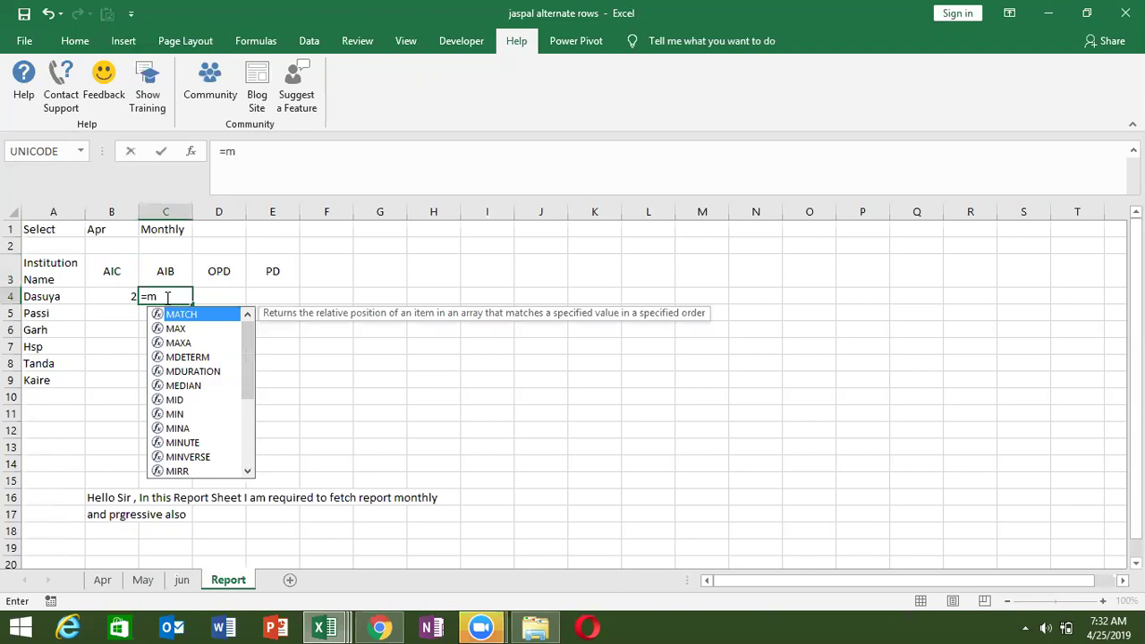
pyautogui.press('Tab')
pyautogui.click(118, 275)
pyautogui.write(',')
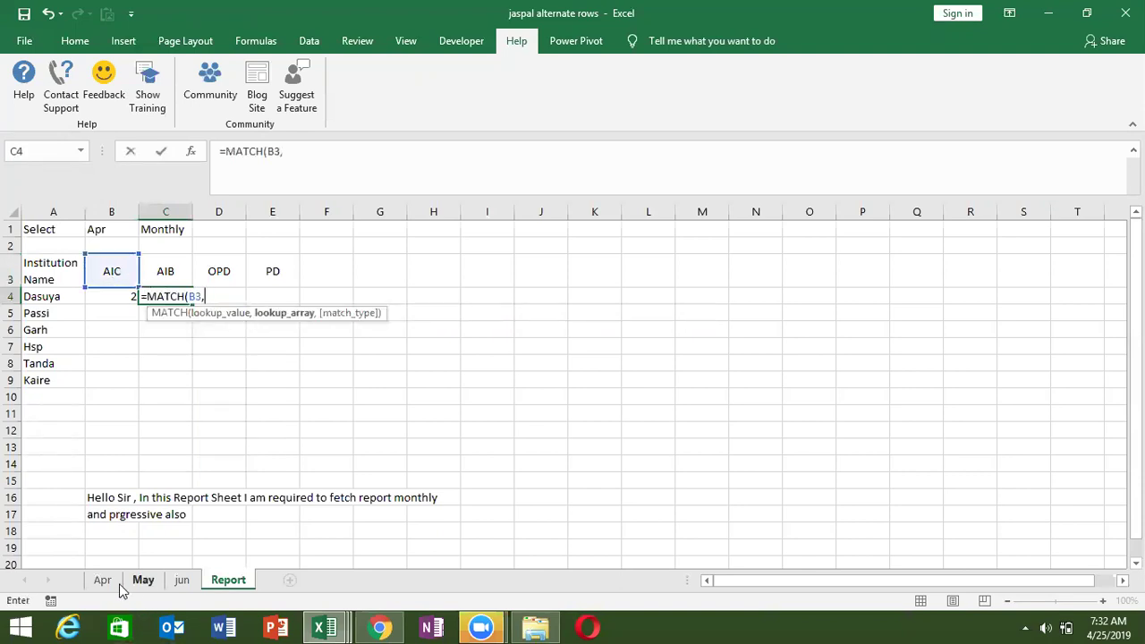
pyautogui.click(105, 582)
pyautogui.click(12, 229)
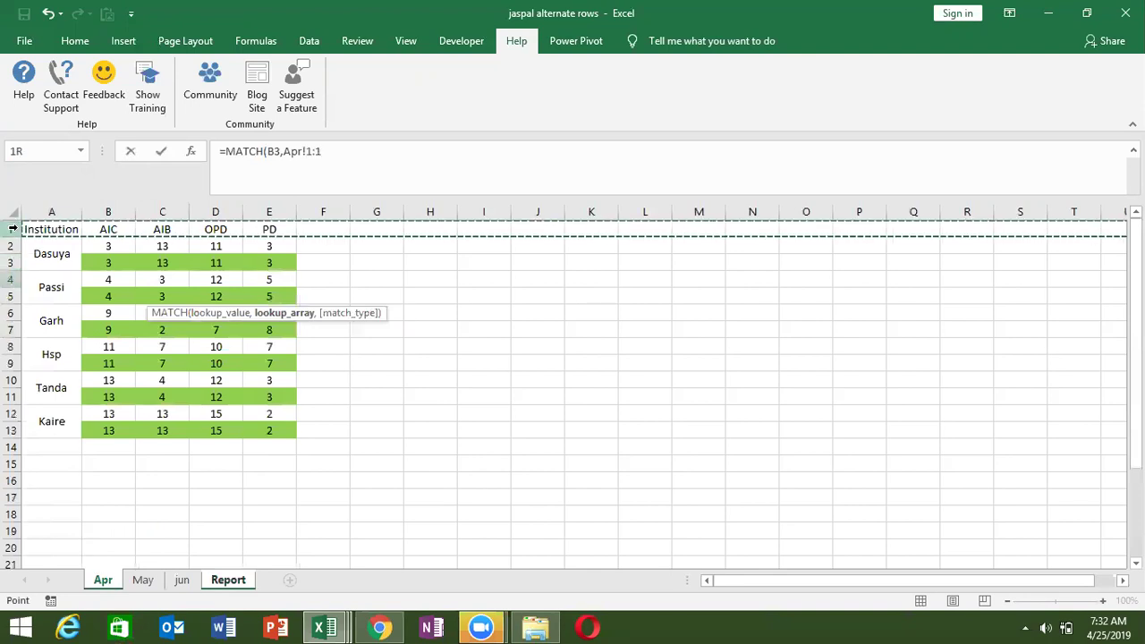
pyautogui.write(',0')
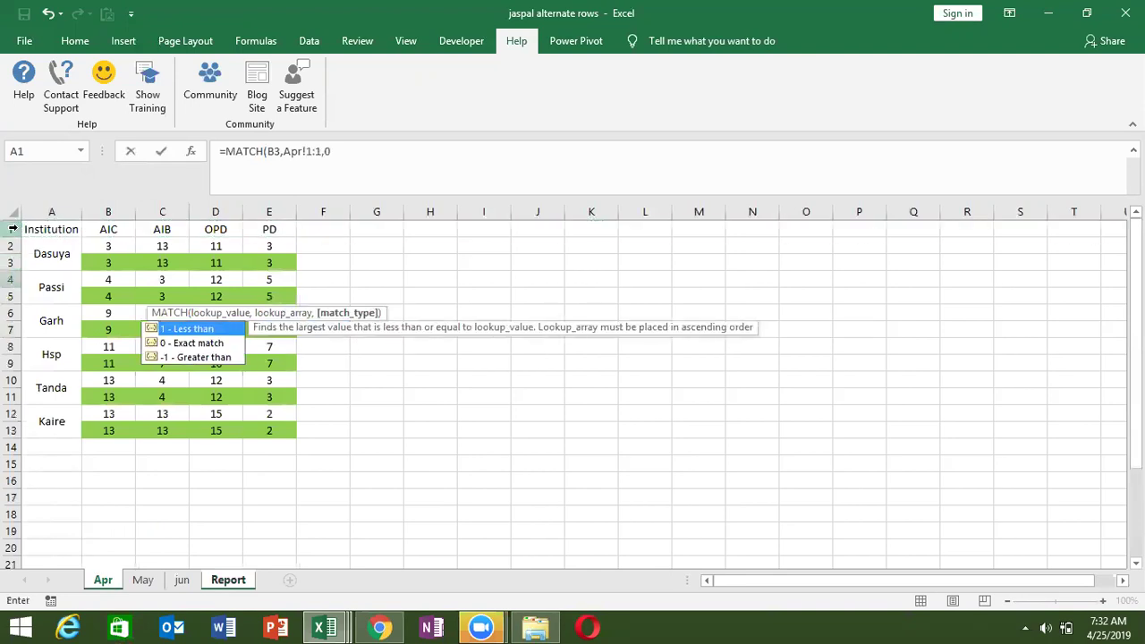
pyautogui.write(')')
pyautogui.press('Return')
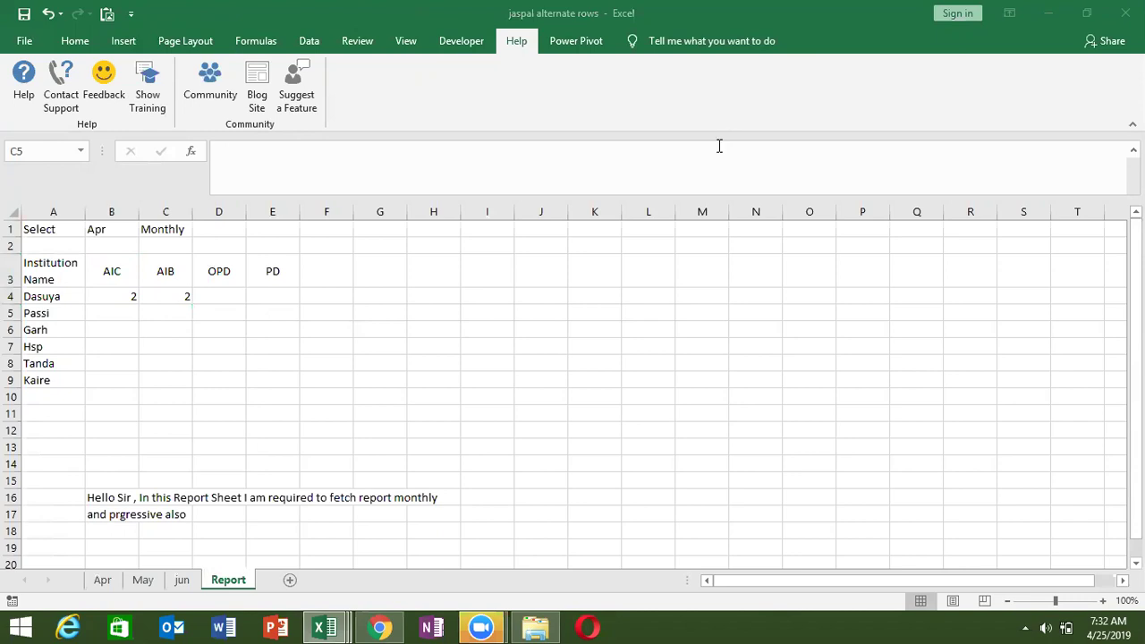
# Step: Collapse the formula bar and review A4, B3, and the Apr sheet's B3 formula
pyautogui.click(606, 197)
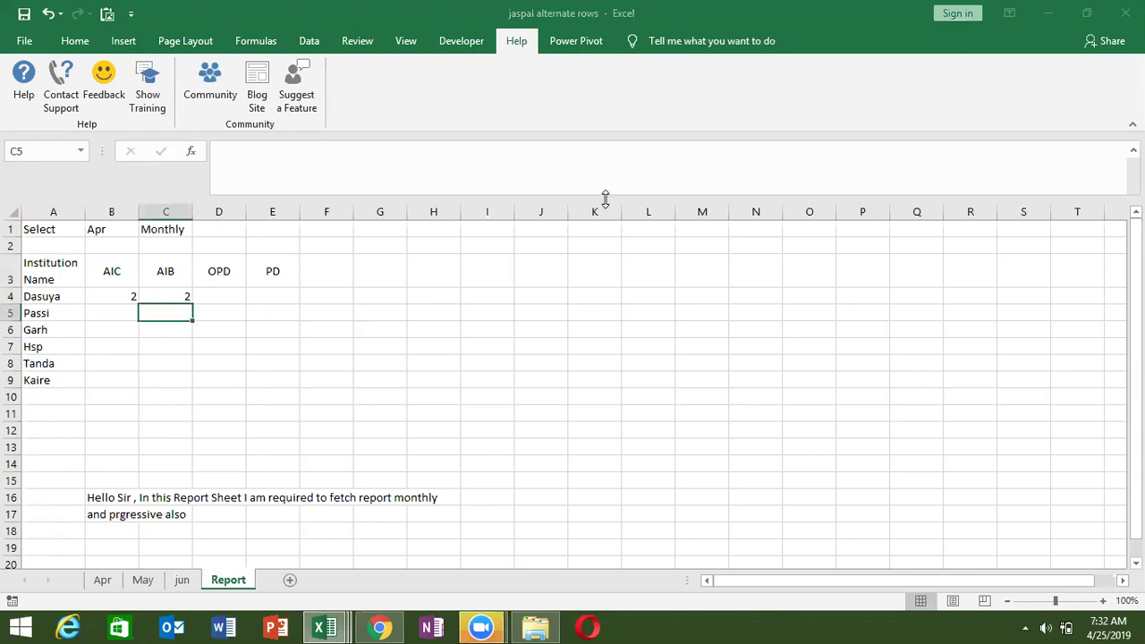
pyautogui.moveTo(594, 192); pyautogui.dragTo(595, 165)
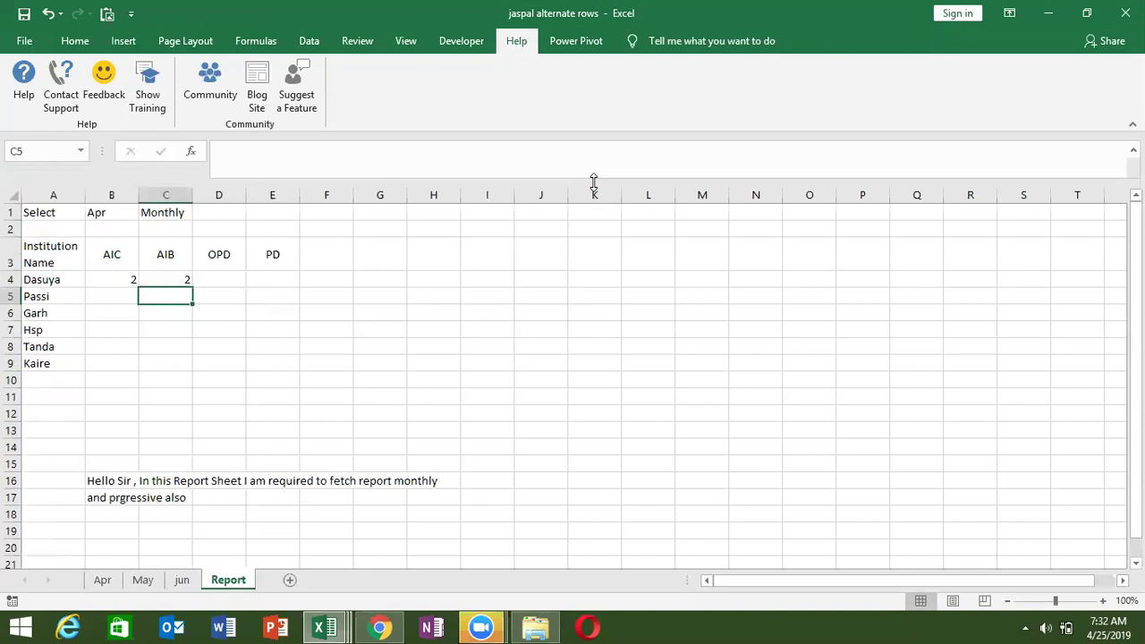
pyautogui.click(66, 262)
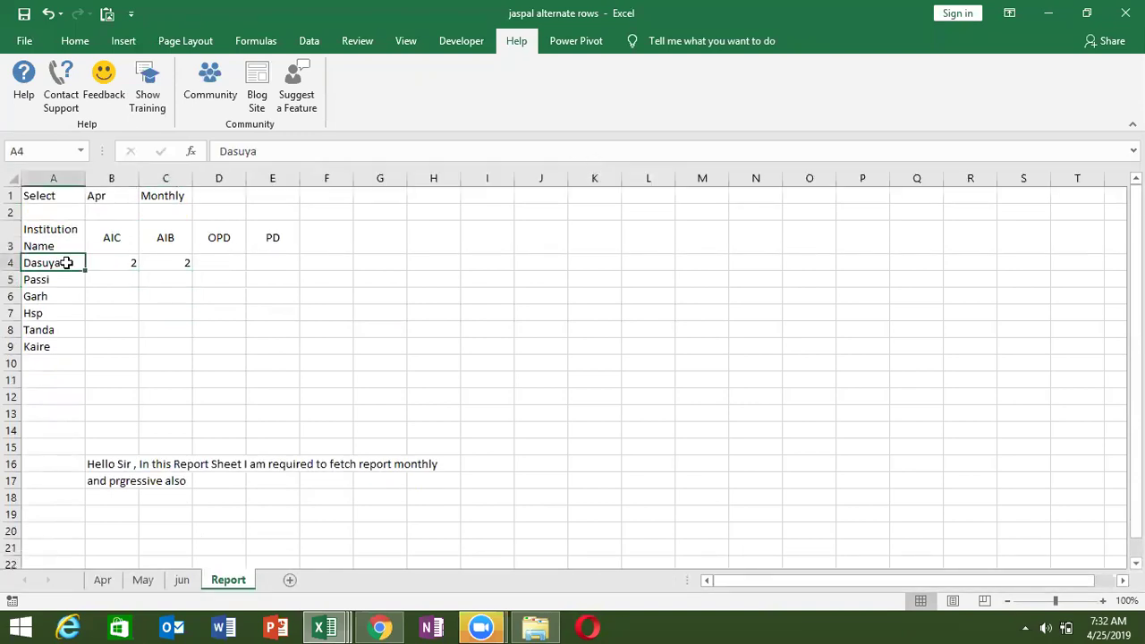
pyautogui.click(105, 238)
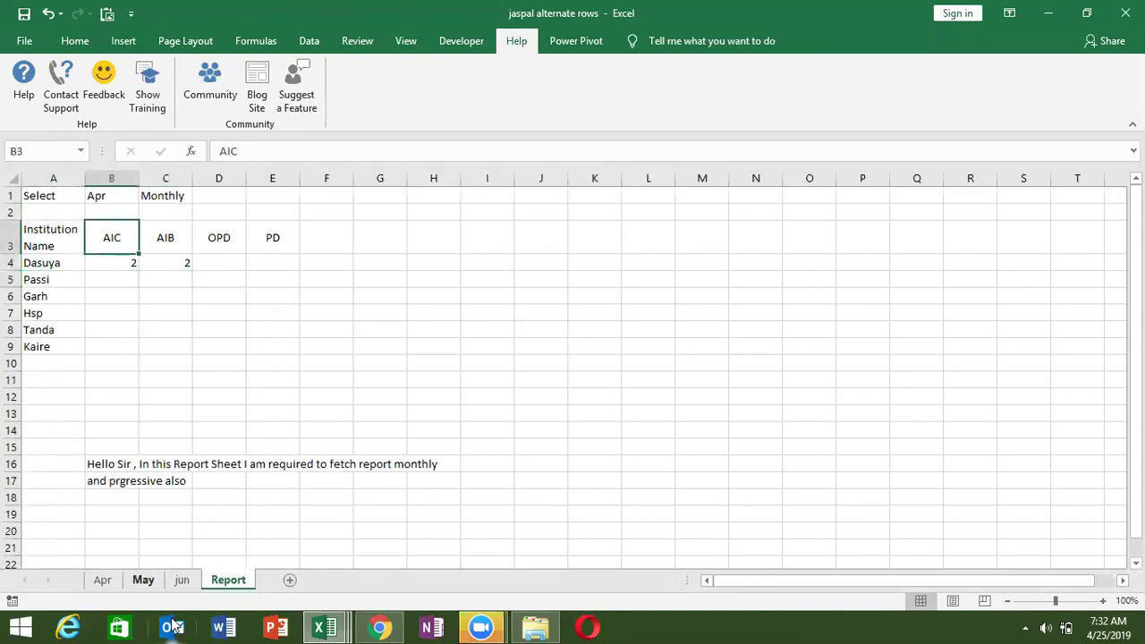
pyautogui.click(102, 579)
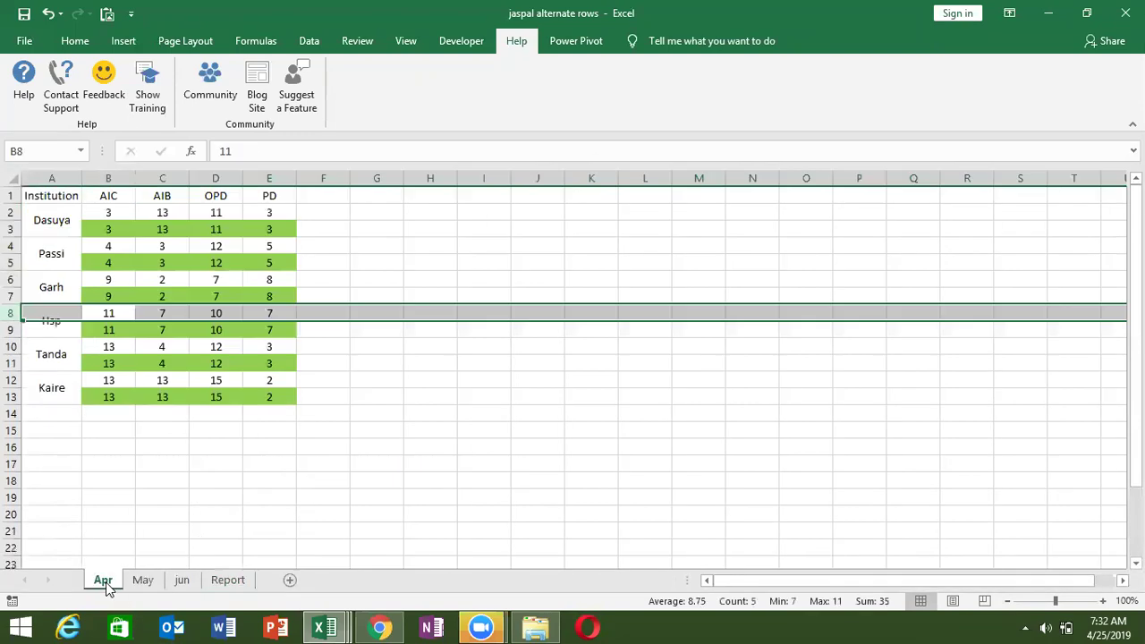
pyautogui.click(84, 228)
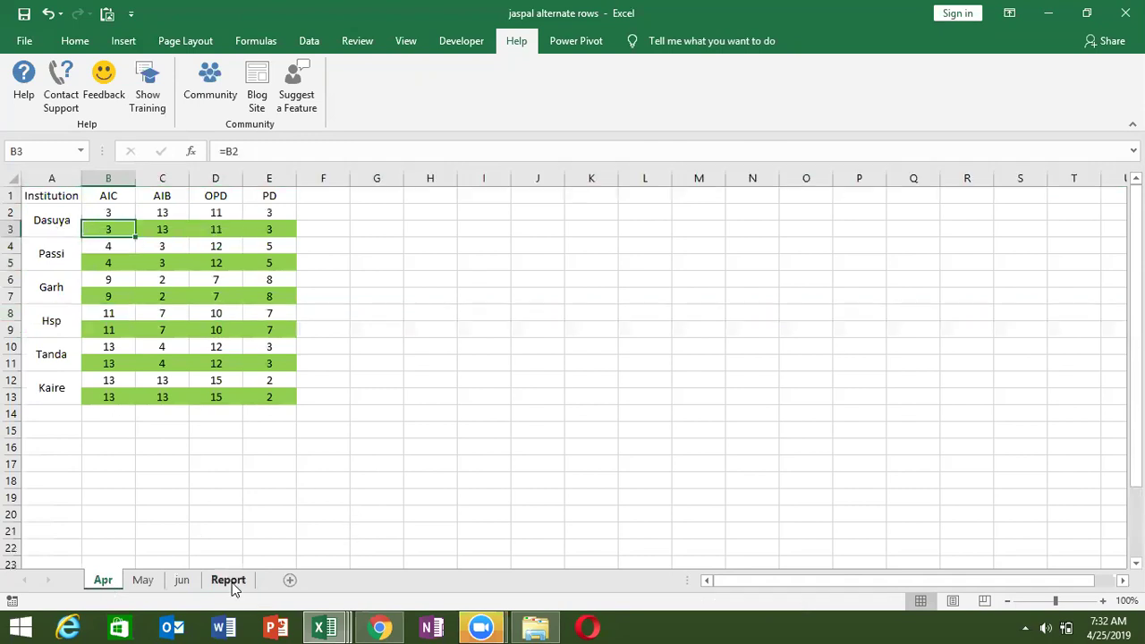
pyautogui.click(230, 580)
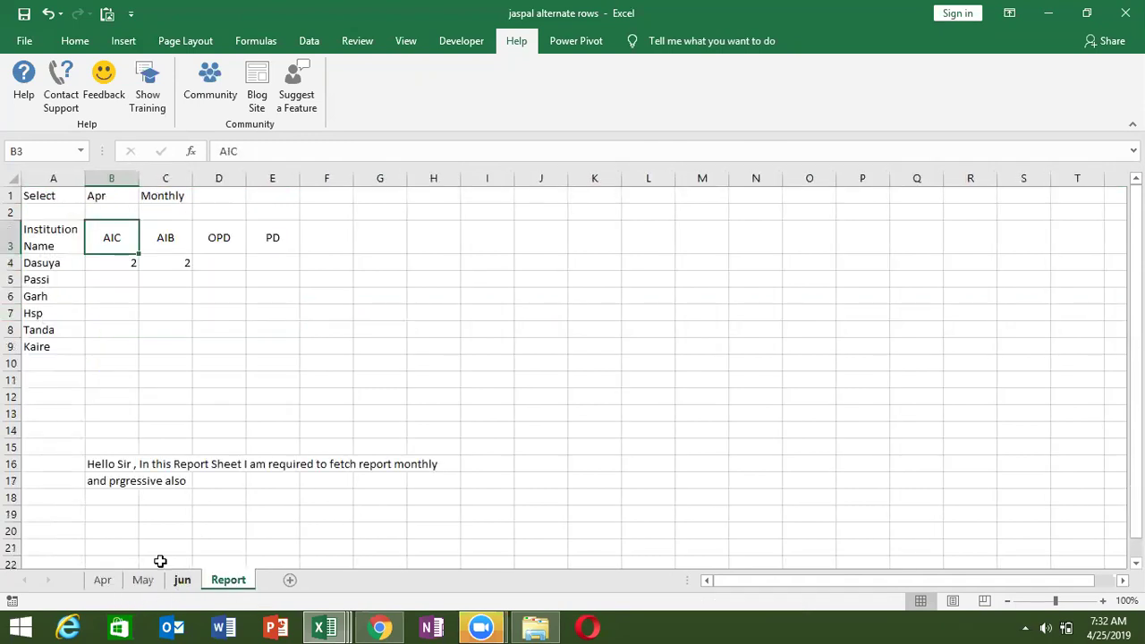
pyautogui.click(112, 192)
pyautogui.click(116, 259)
# Step: In B4, replace the fixed Apr sheet name with B1&"!A:A" as the lookup range
pyautogui.doubleClick(116, 260)
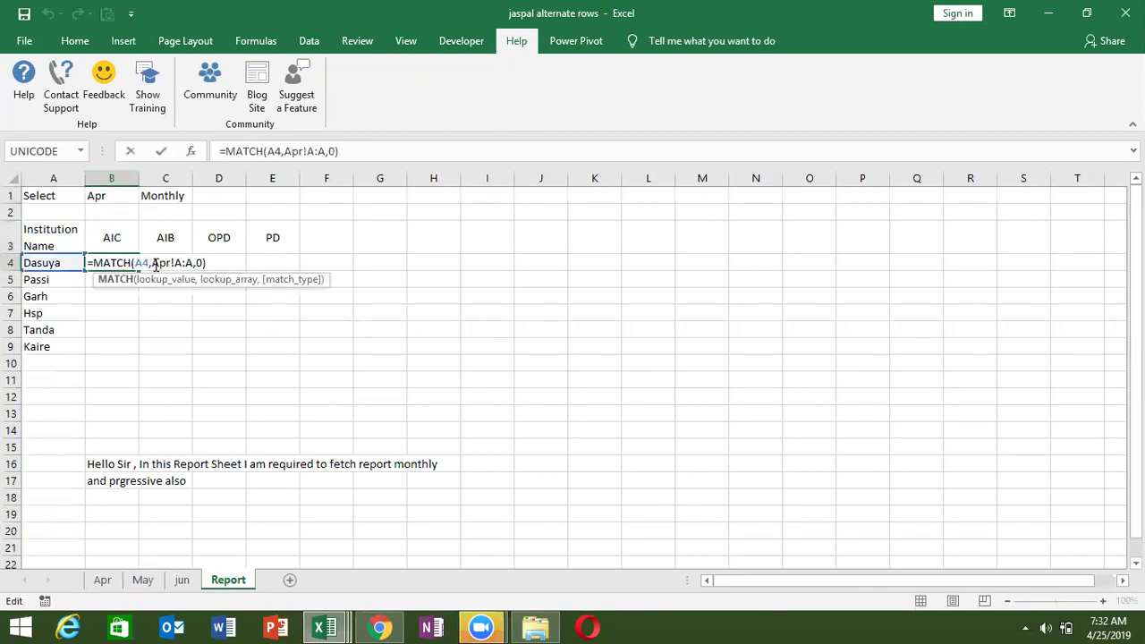
pyautogui.click(152, 264)
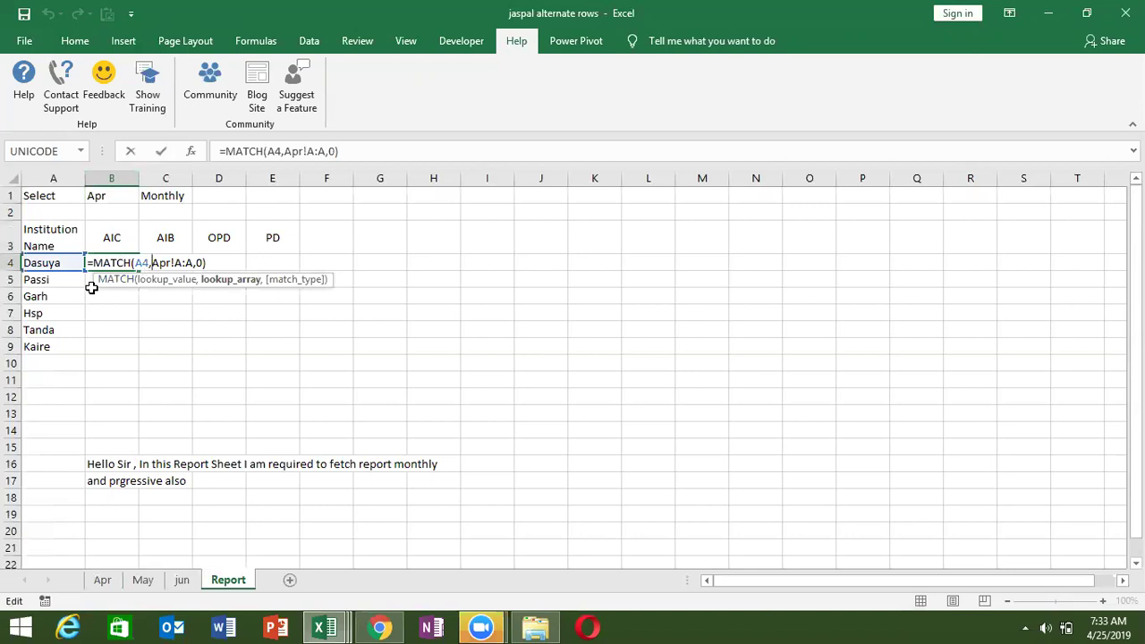
pyautogui.press('Delete')
pyautogui.press('Delete')
pyautogui.press('Delete')
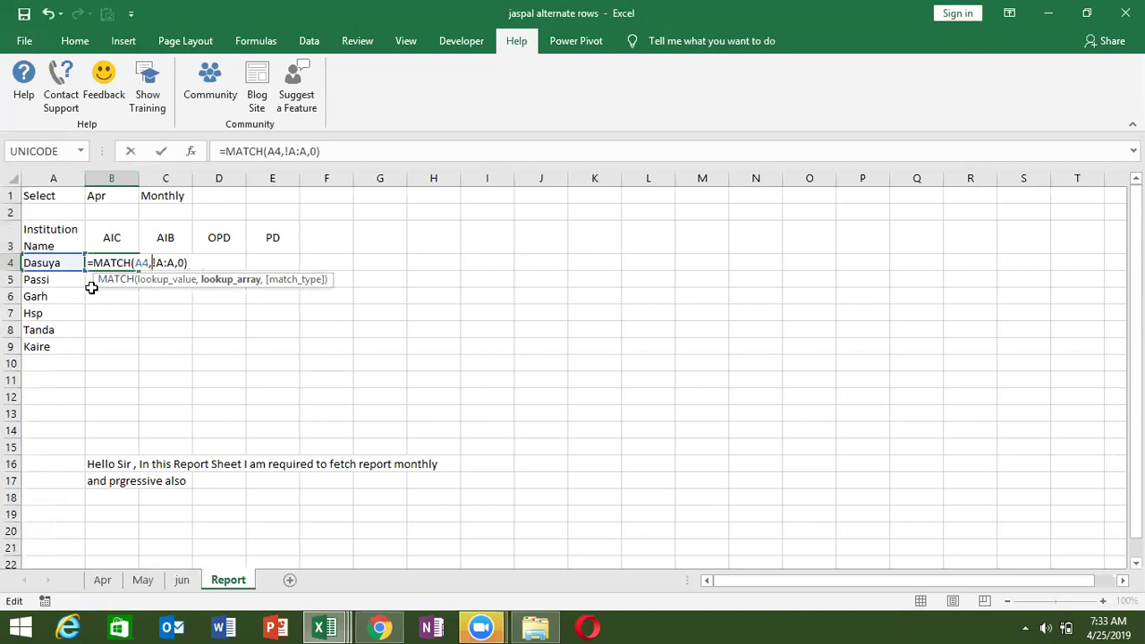
pyautogui.write('"!A:A')
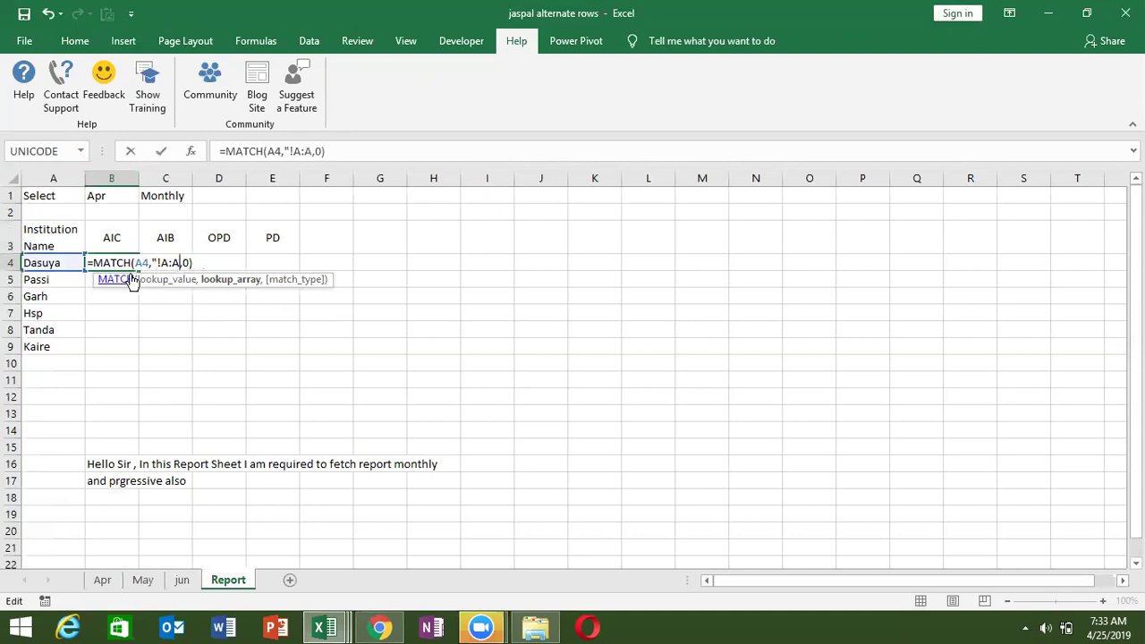
pyautogui.write('"')
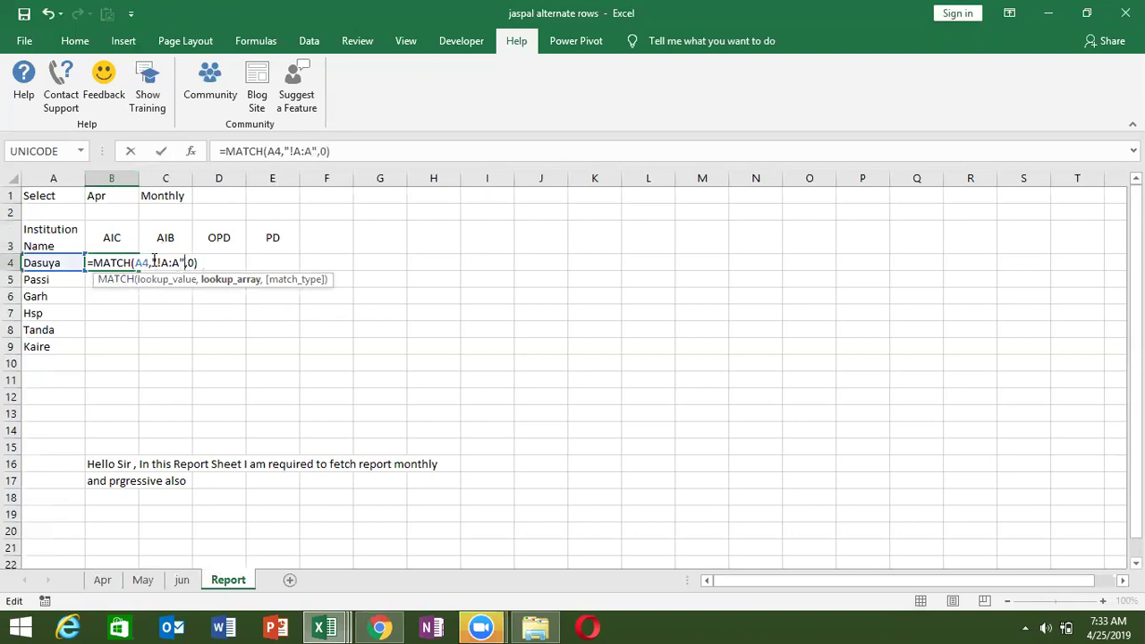
pyautogui.click(111, 194)
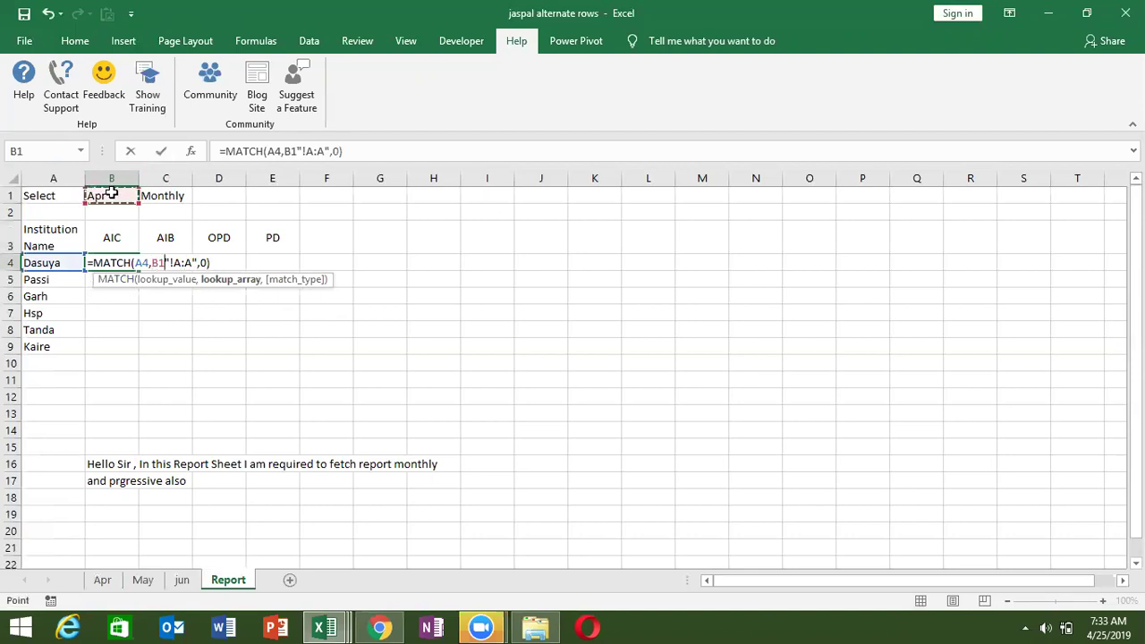
pyautogui.write('&')
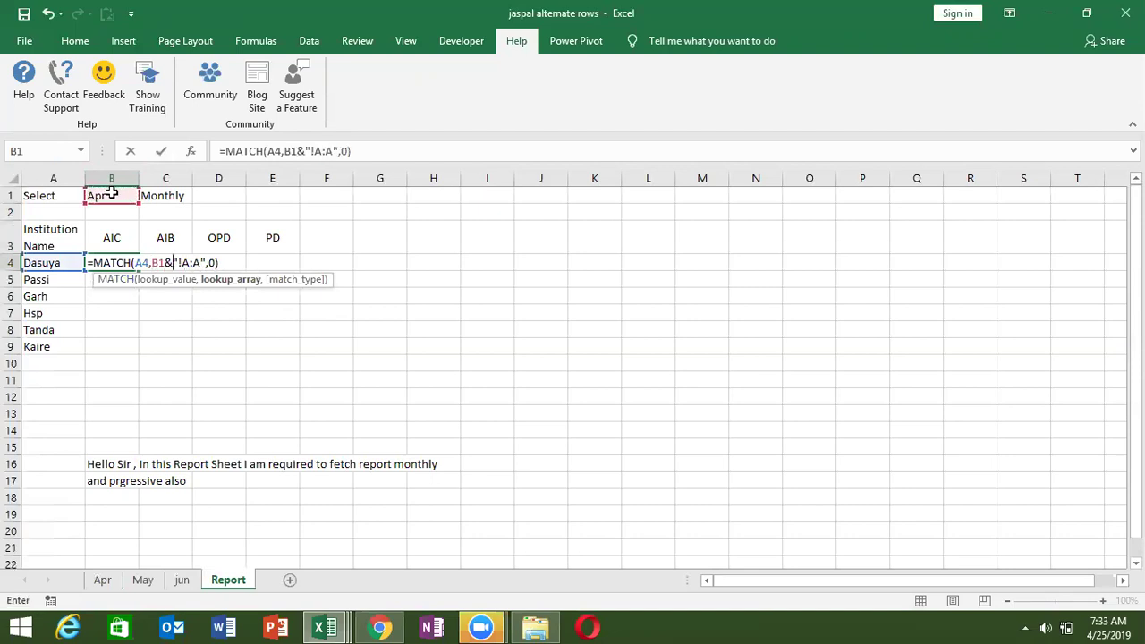
# Step: Wrap the range in INDIRECT, committing =MATCH(A4,INDIRECT(B1&"!A:A"),0)
pyautogui.click(150, 262)
pyautogui.click(153, 263)
pyautogui.write('ind')
pyautogui.press('Down')
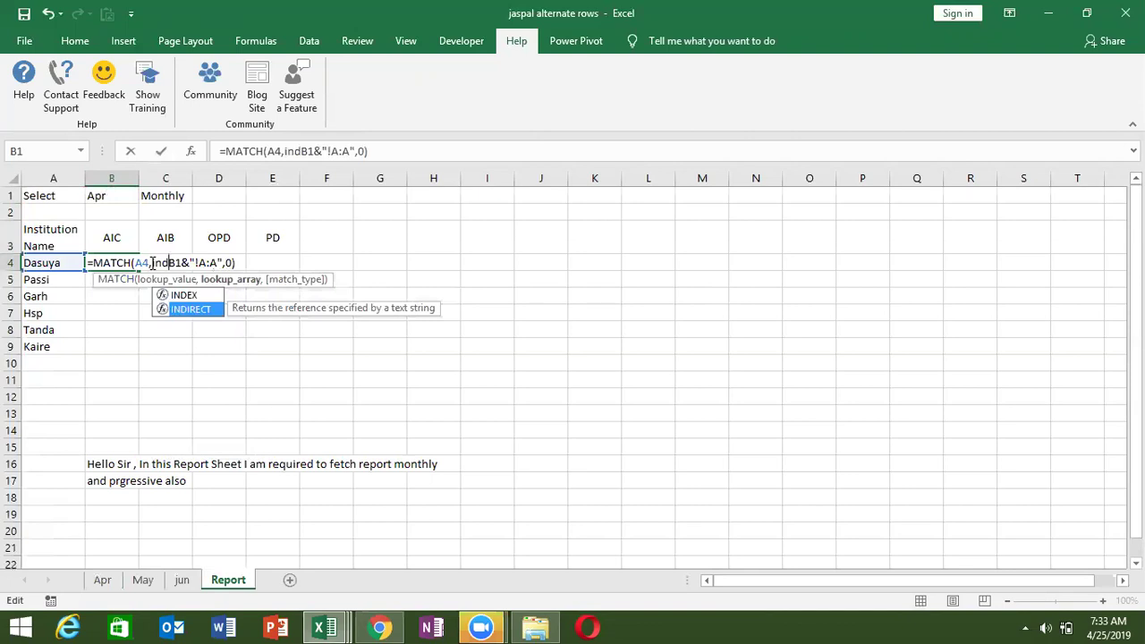
pyautogui.press('Tab')
pyautogui.click(256, 262)
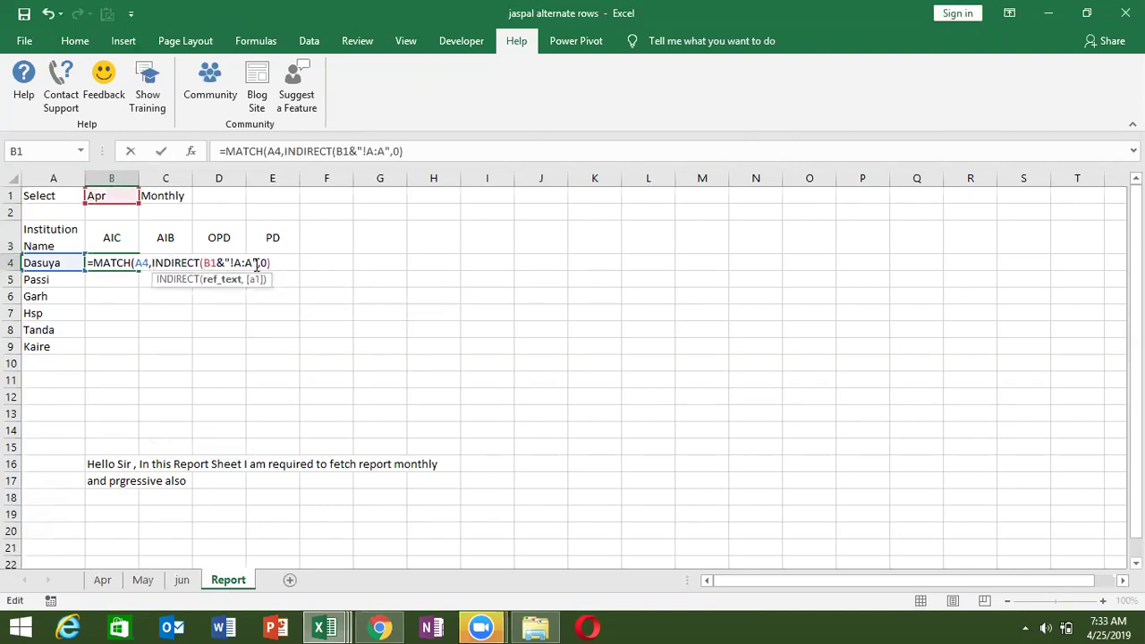
pyautogui.write(')')
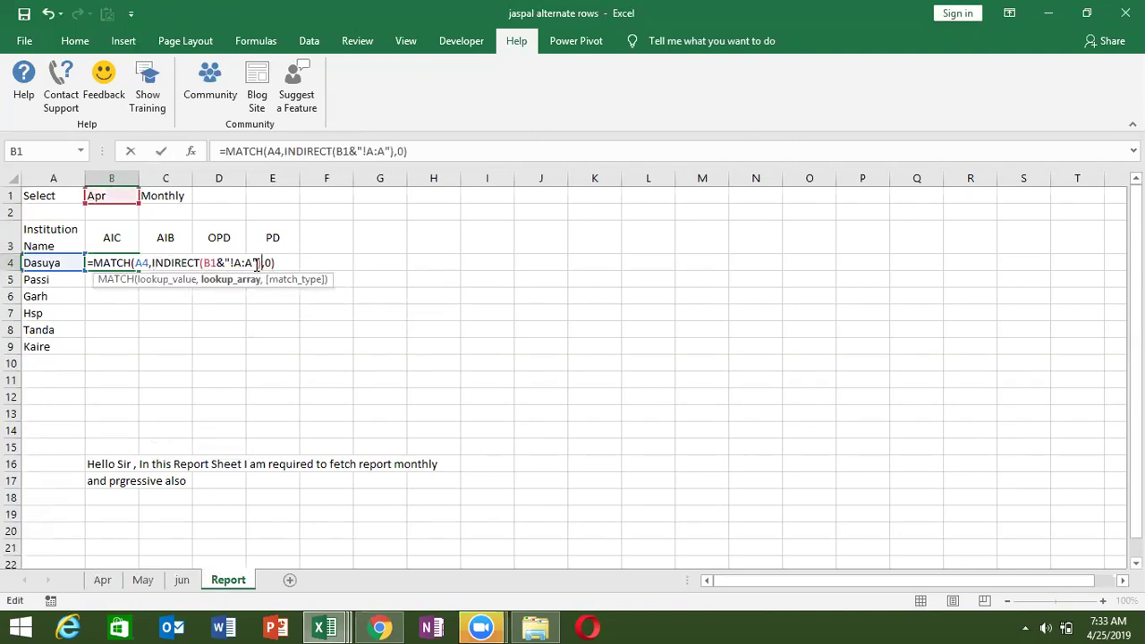
pyautogui.press('Return')
# Step: Open B1's month list and close it without changing the month
pyautogui.click(117, 190)
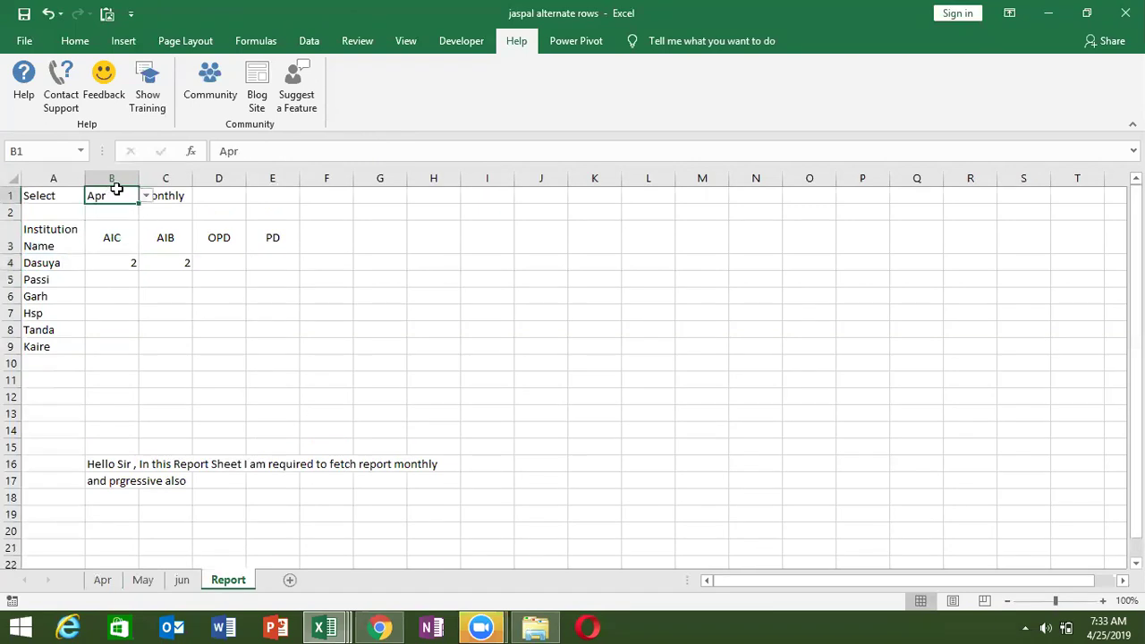
pyautogui.click(146, 195)
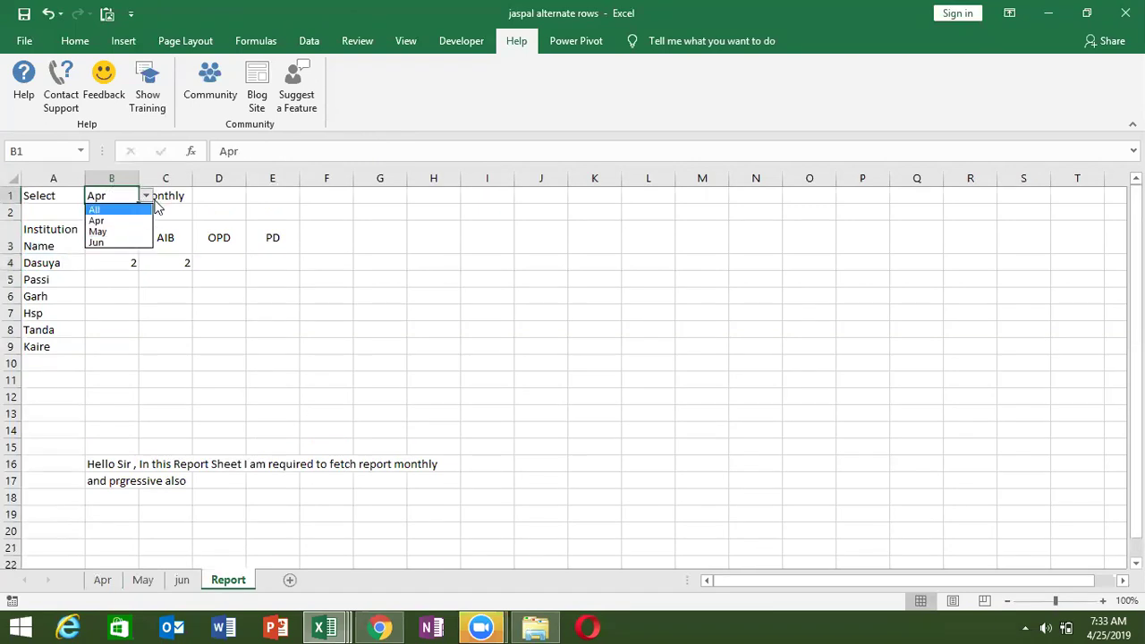
pyautogui.click(177, 292)
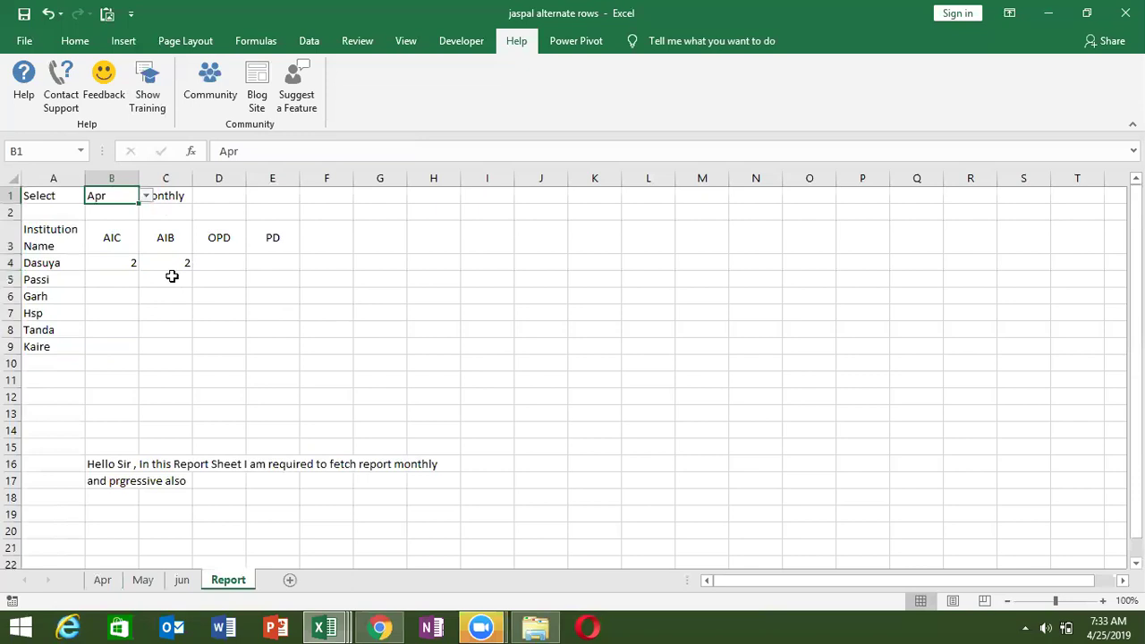
pyautogui.click(171, 266)
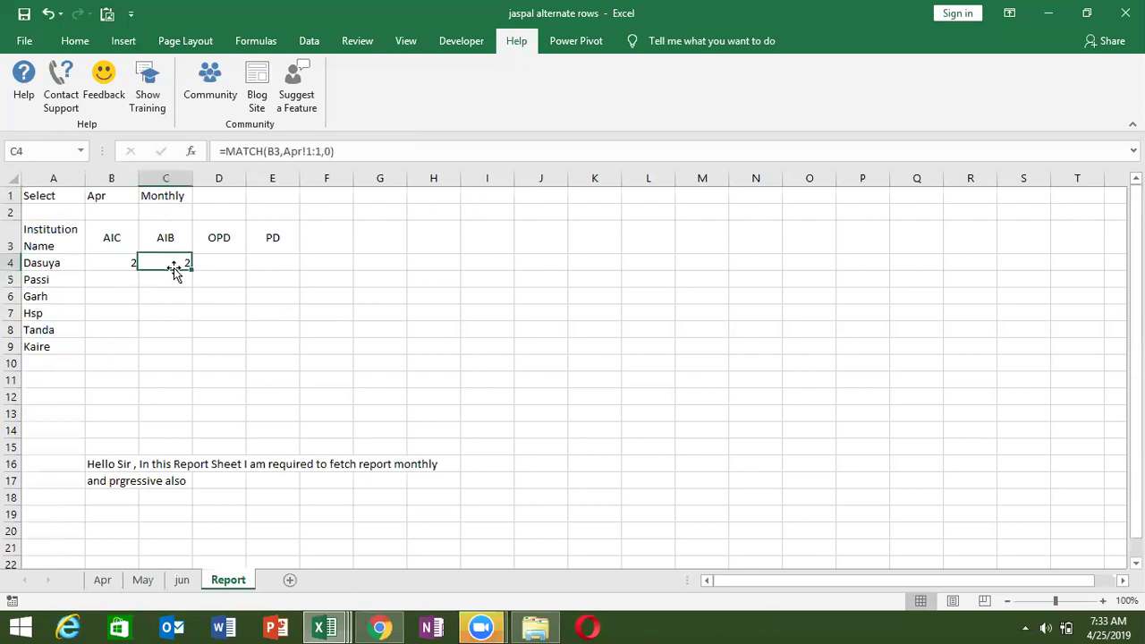
# Step: In C4, replace the fixed Apr sheet name with B1&"!1:1" as the lookup range
pyautogui.click(299, 151)
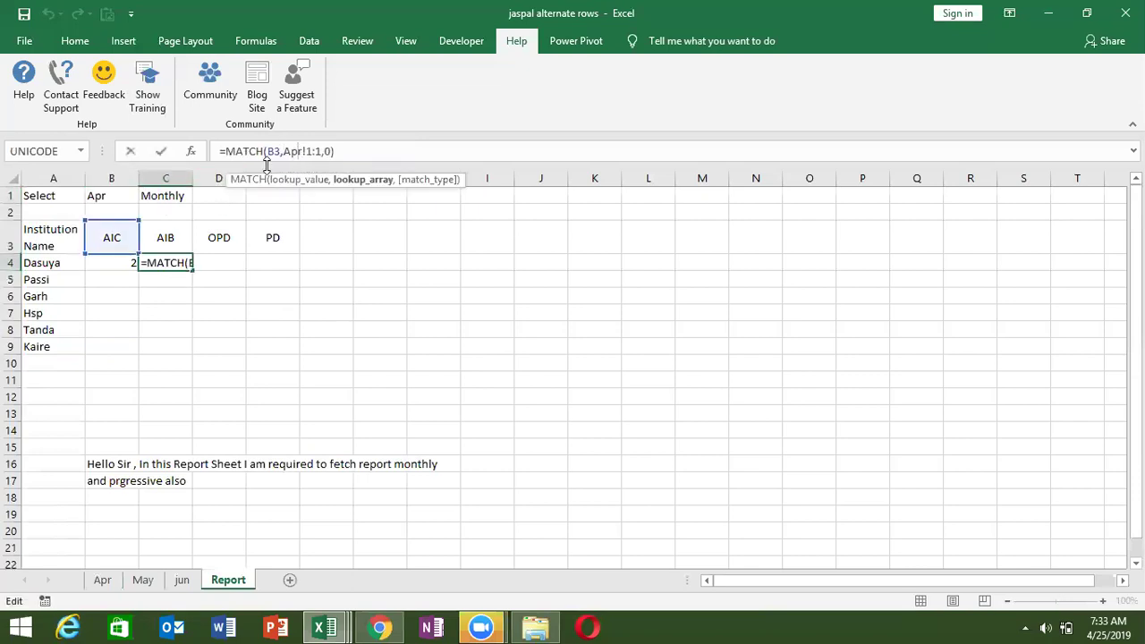
pyautogui.press('BackSpace')
pyautogui.press('BackSpace')
pyautogui.press('BackSpace')
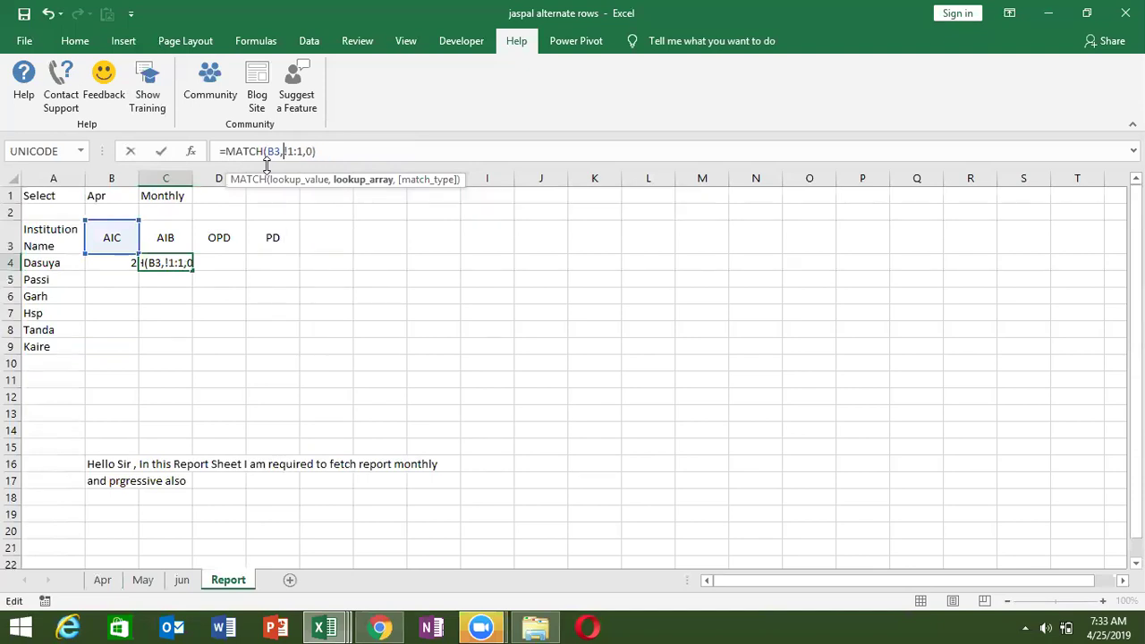
pyautogui.click(115, 195)
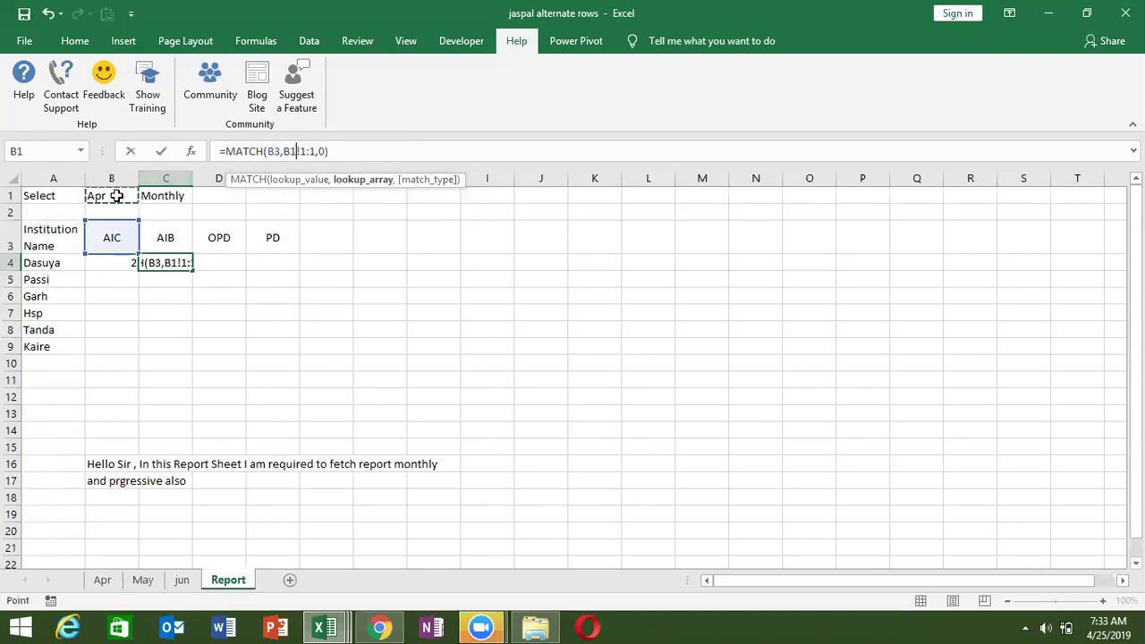
pyautogui.write('&"')
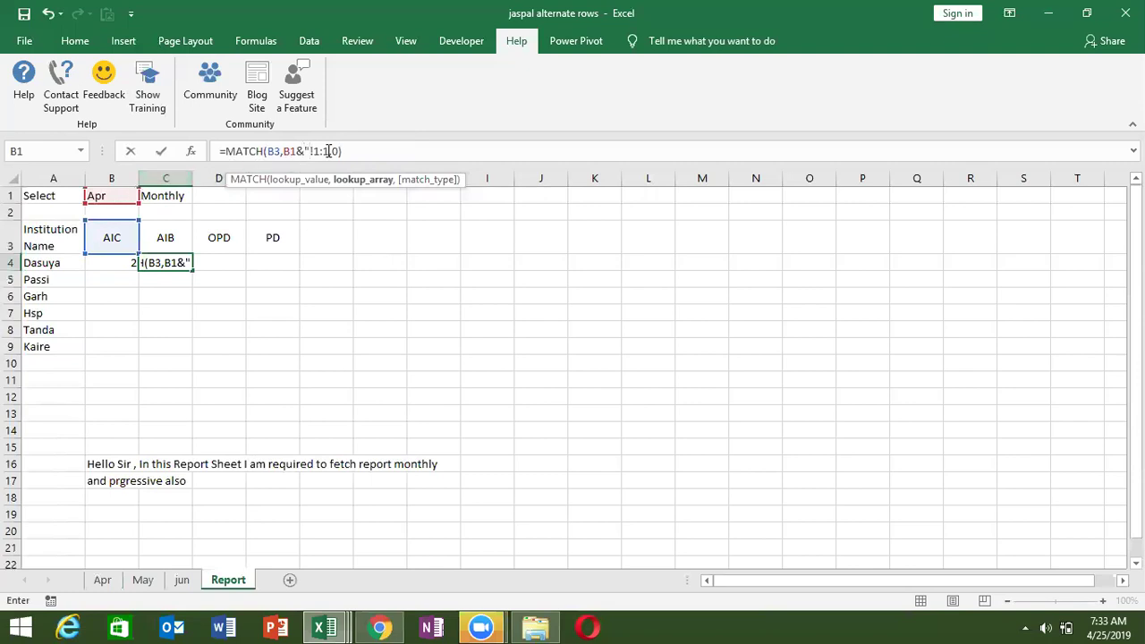
pyautogui.click(330, 150)
pyautogui.write('"')
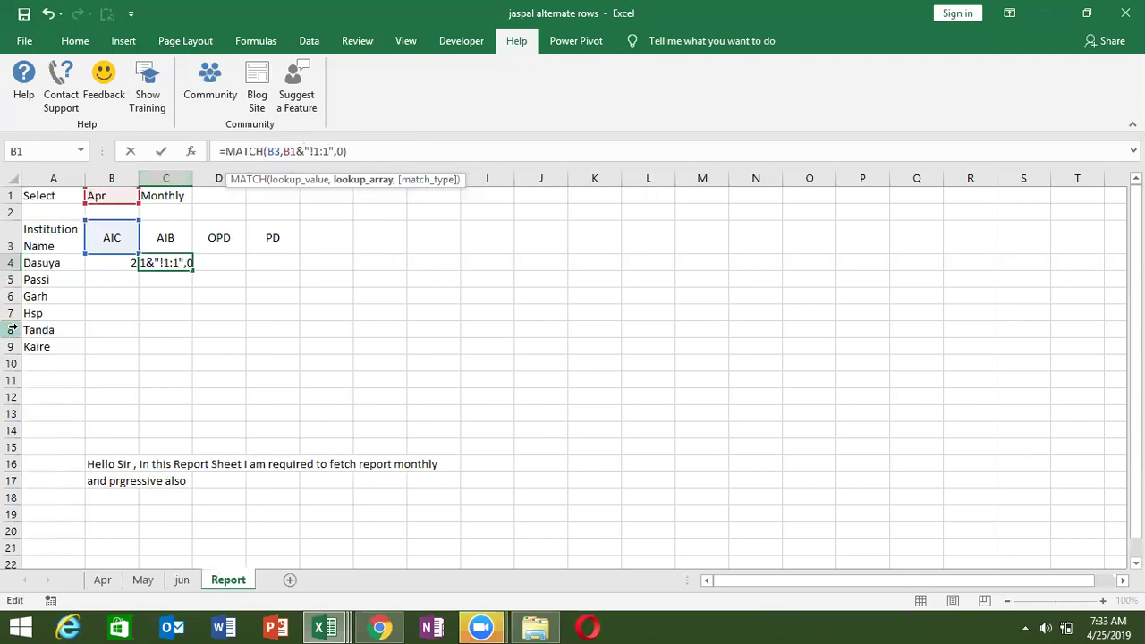
# Step: Wrap the range in INDIRECT, committing =MATCH(B3,INDIRECT(B1&"!1:1"),0)
pyautogui.click(285, 151)
pyautogui.write('ind')
pyautogui.press('Down')
pyautogui.press('Tab')
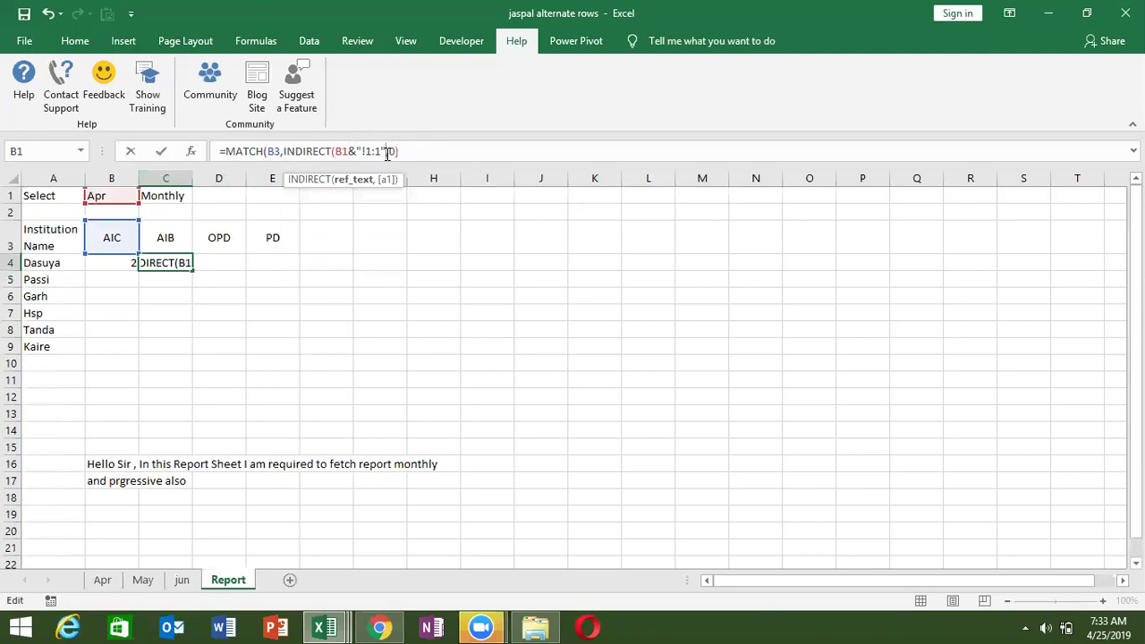
pyautogui.write(')')
pyautogui.press('Return')
# Step: Review C4's formula, then begin a new formula in C5
pyautogui.press('Up')
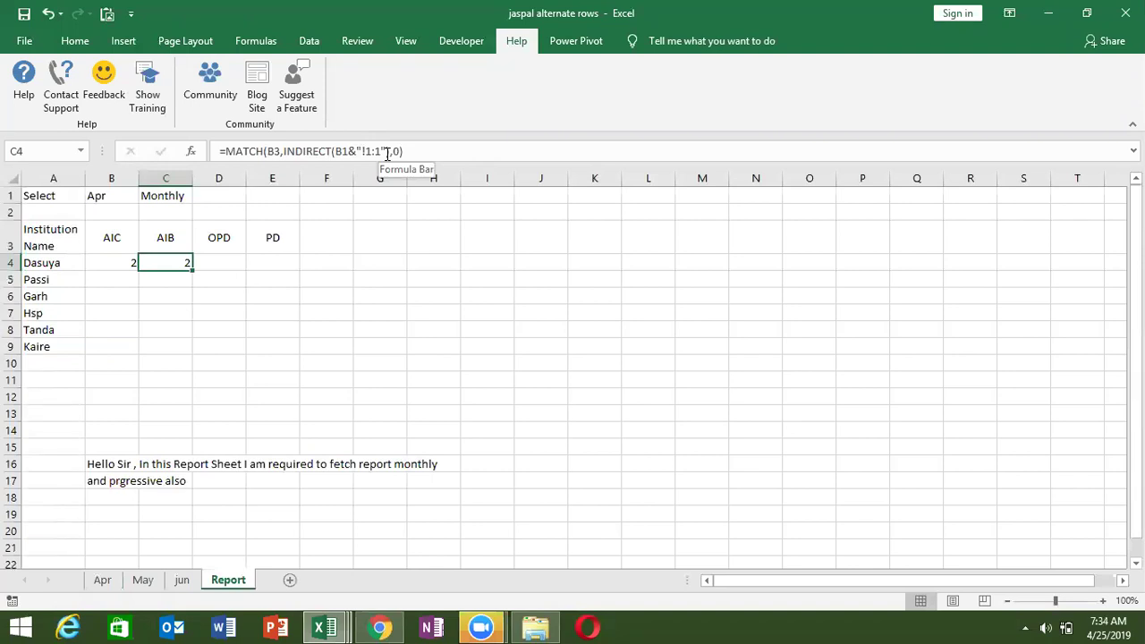
pyautogui.press('Down')
pyautogui.write('=')
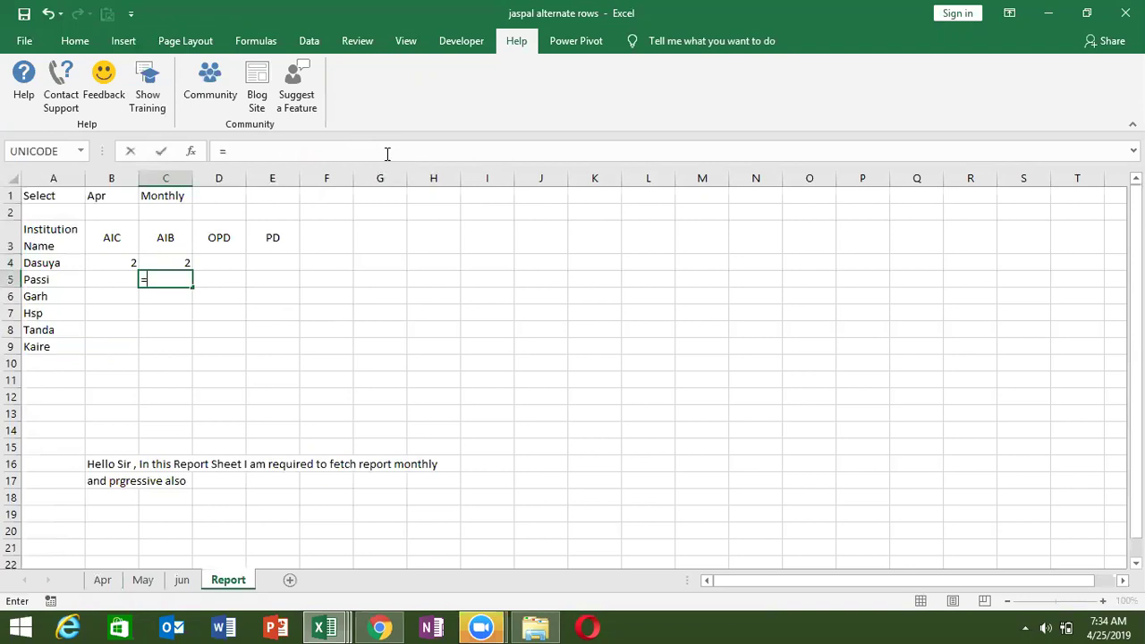
pyautogui.write('ad')
# Step: Enter an OFFSET formula in C5 anchored at Apr!A1, using B4 and C4 as offsets
pyautogui.press('Tab')
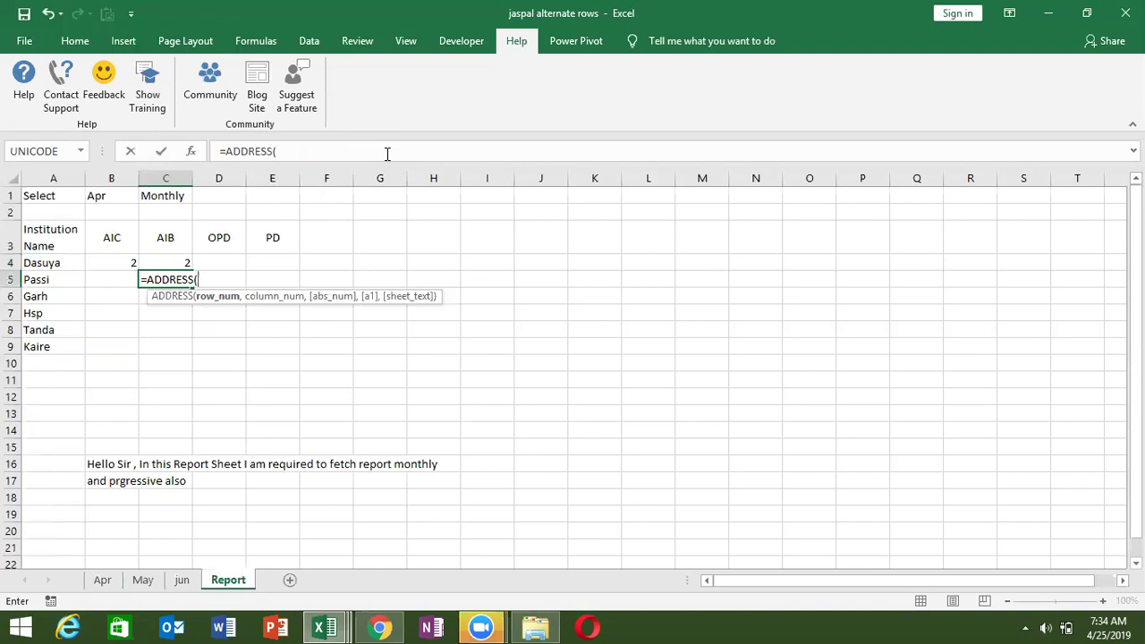
pyautogui.press('Escape')
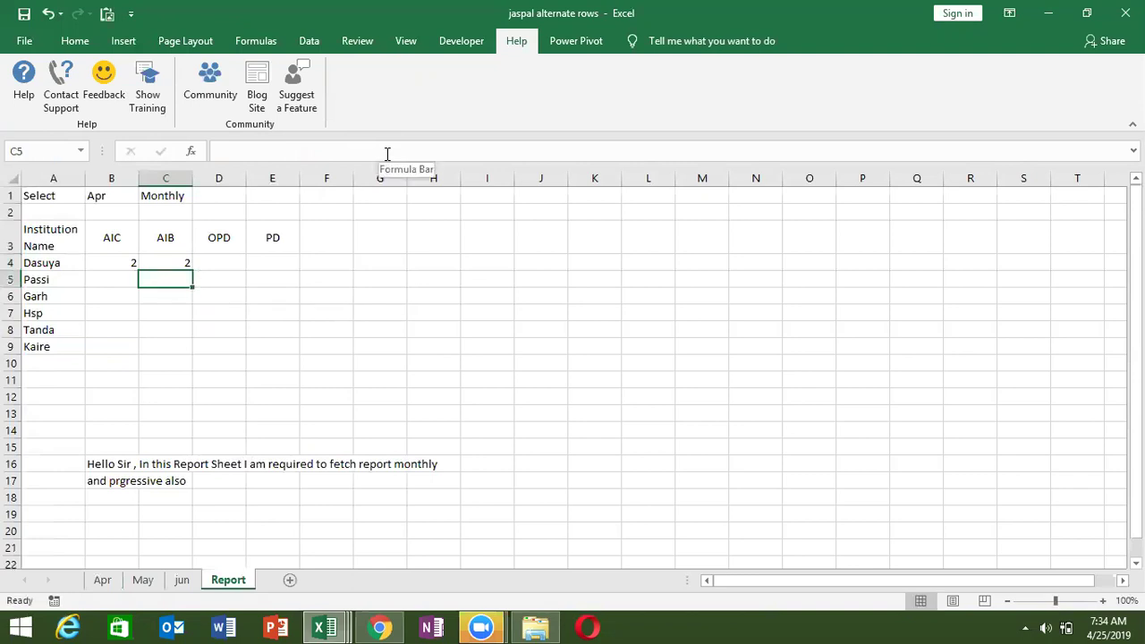
pyautogui.write('=o')
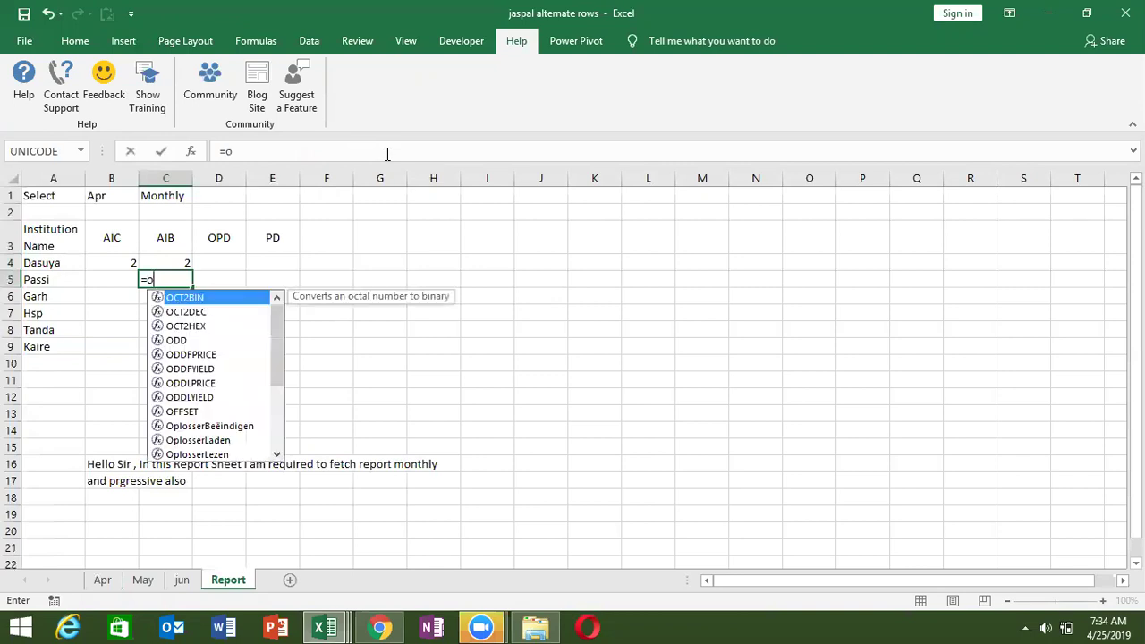
pyautogui.write('ff')
pyautogui.press('Tab')
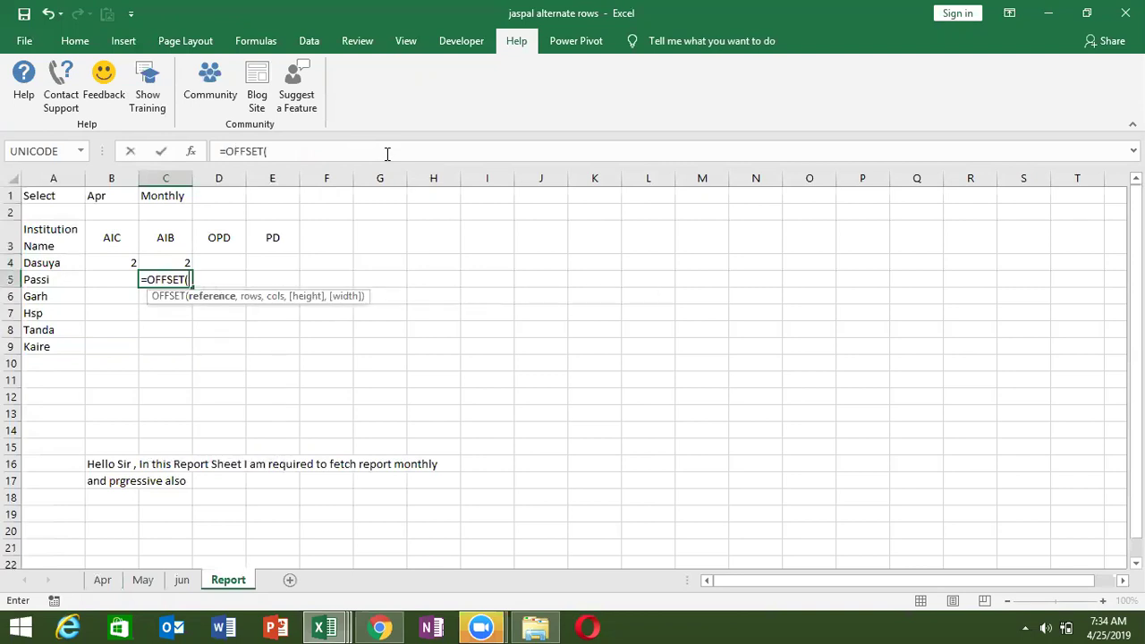
pyautogui.click(103, 580)
pyautogui.click(66, 198)
pyautogui.write(',')
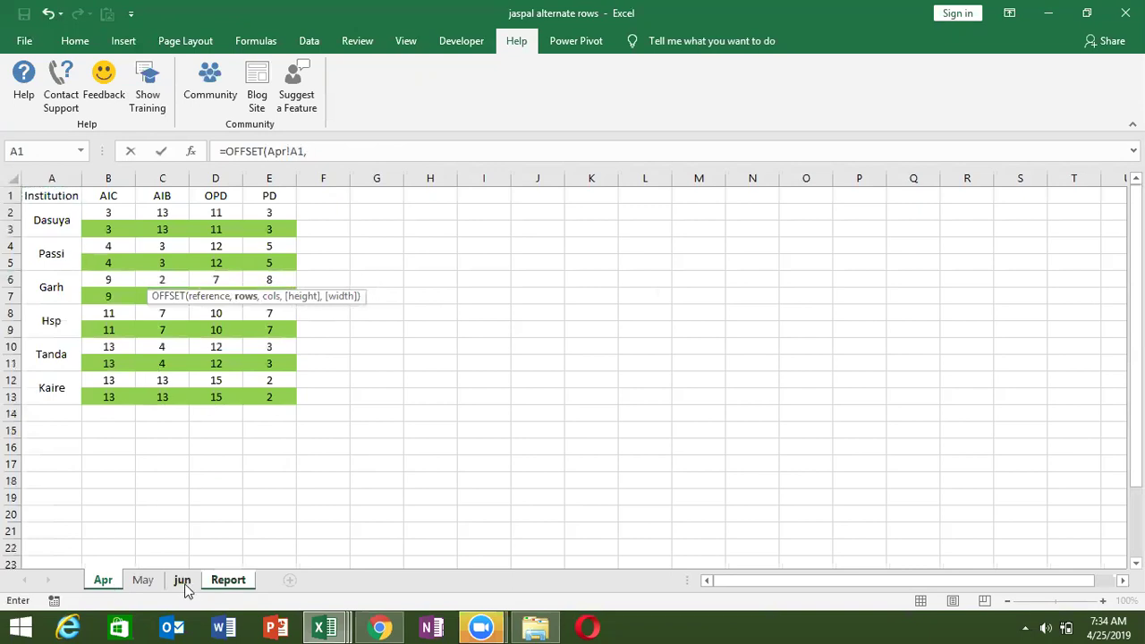
pyautogui.click(238, 588)
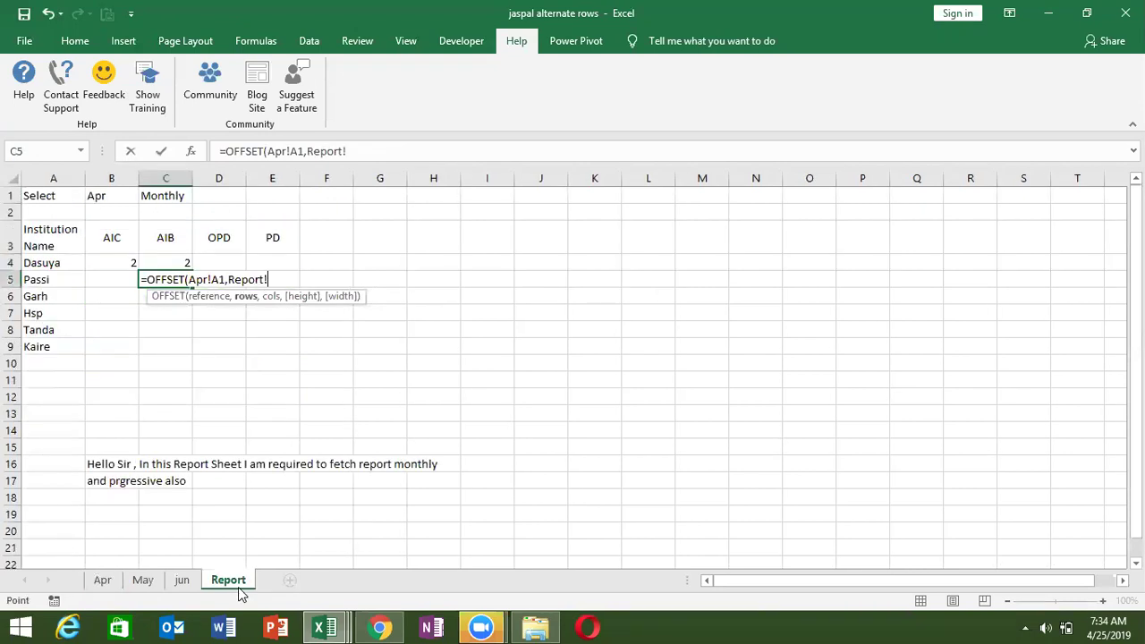
pyautogui.click(121, 263)
pyautogui.write(',')
pyautogui.click(172, 263)
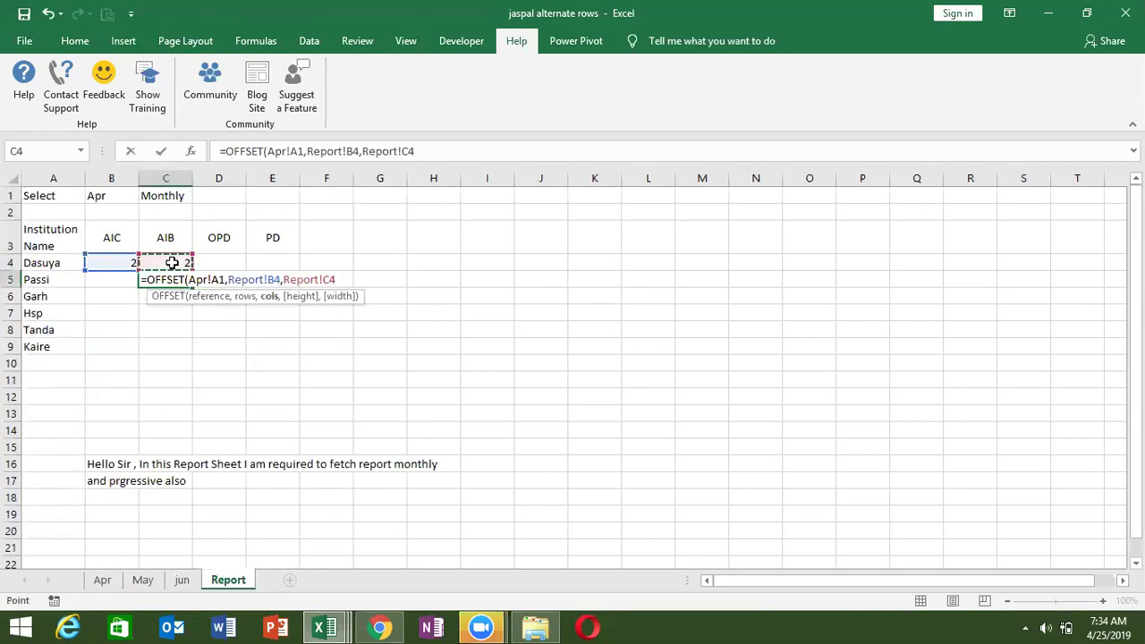
pyautogui.hotkey('ctrl', 'Return')
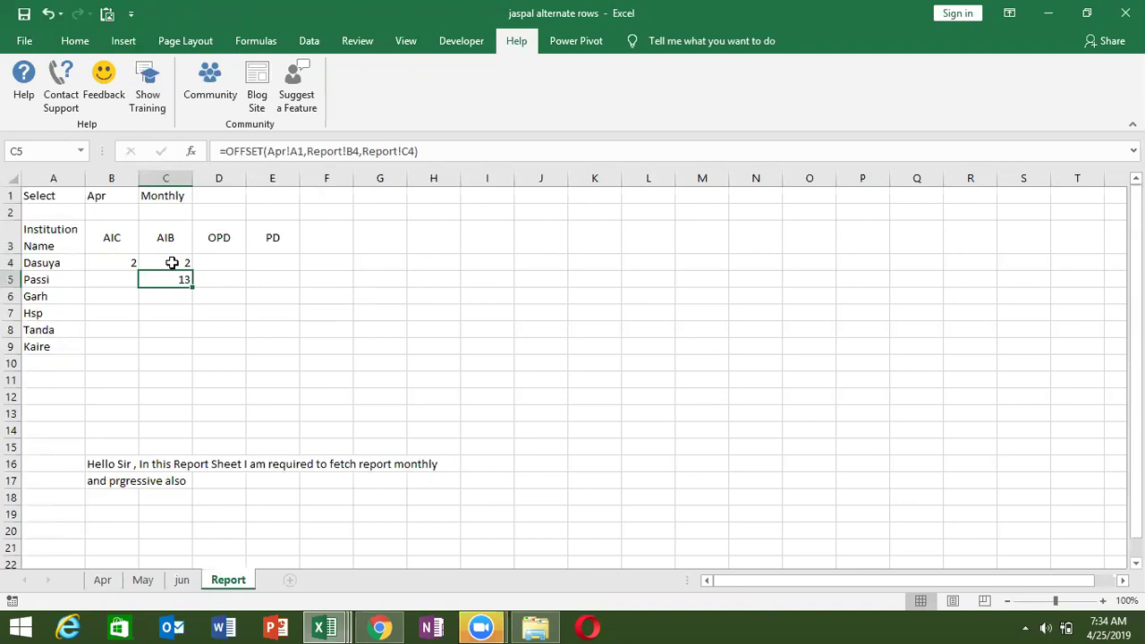
# Step: Correct C5 to =OFFSET(Apr!A1,B4-1,C4-1) by removing the Report! prefixes
pyautogui.click(358, 152)
pyautogui.write('-1')
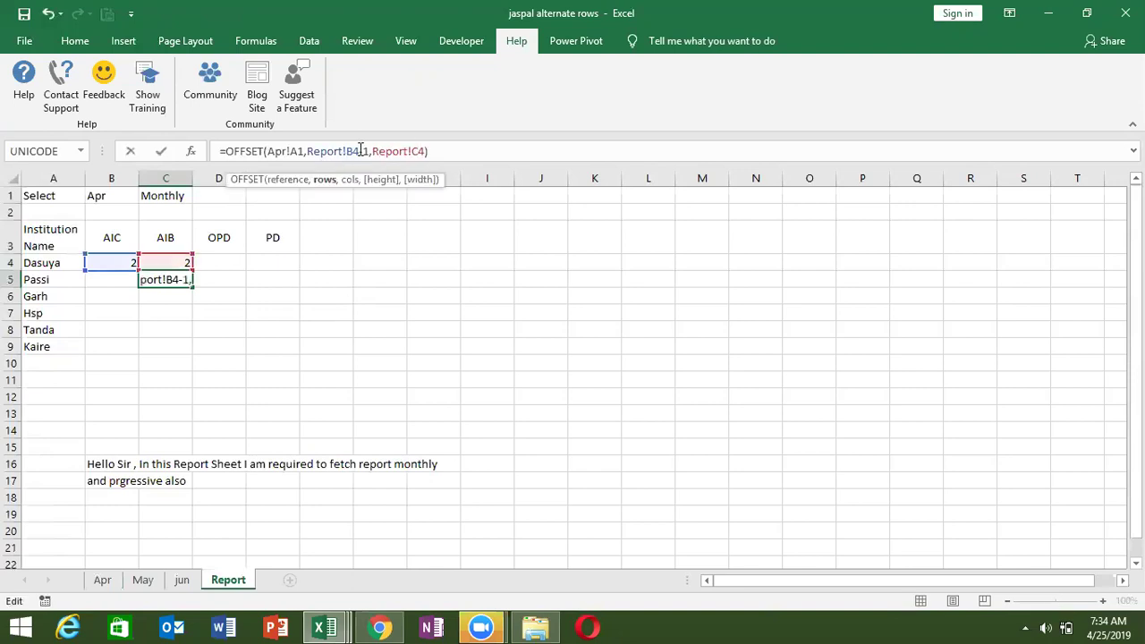
pyautogui.click(348, 151)
pyautogui.press('BackSpace')
pyautogui.press('BackSpace')
pyautogui.press('BackSpace')
pyautogui.press('BackSpace')
pyautogui.press('BackSpace')
pyautogui.press('BackSpace')
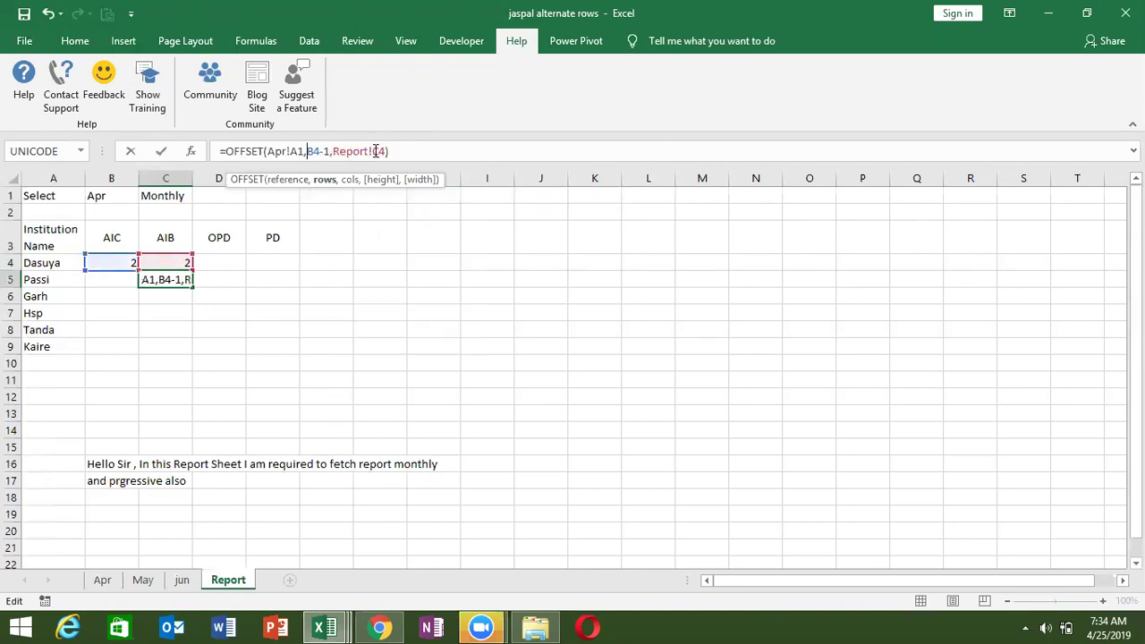
pyautogui.click(372, 151)
pyautogui.press('BackSpace')
pyautogui.press('BackSpace')
pyautogui.press('BackSpace')
pyautogui.press('BackSpace')
pyautogui.press('BackSpace')
pyautogui.press('BackSpace')
pyautogui.press('BackSpace')
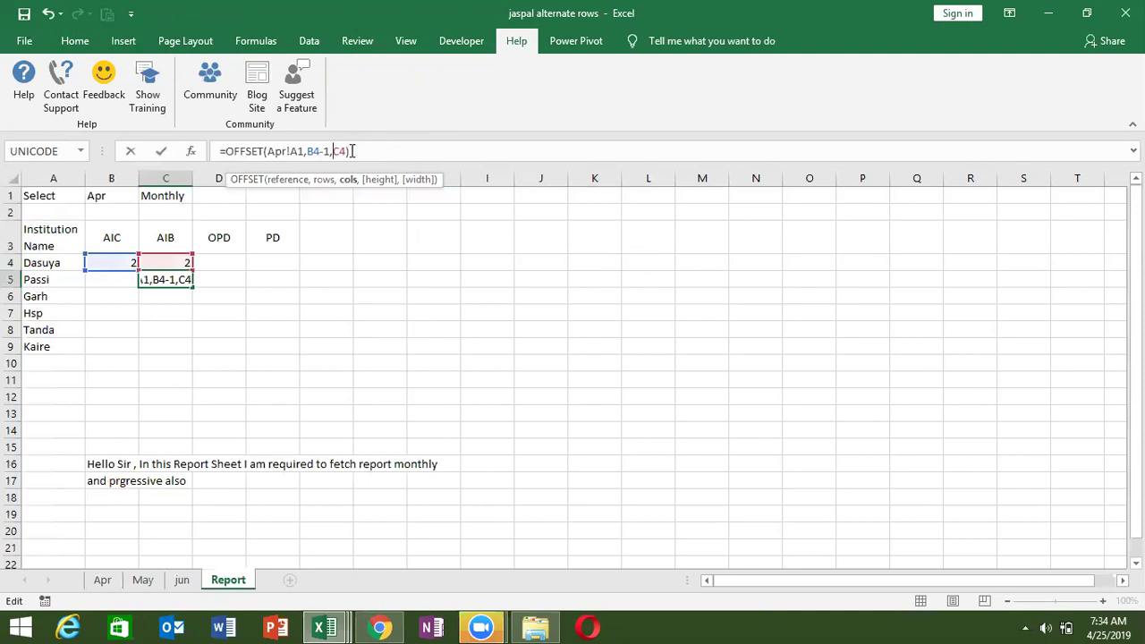
pyautogui.write(')')
pyautogui.press('Return')
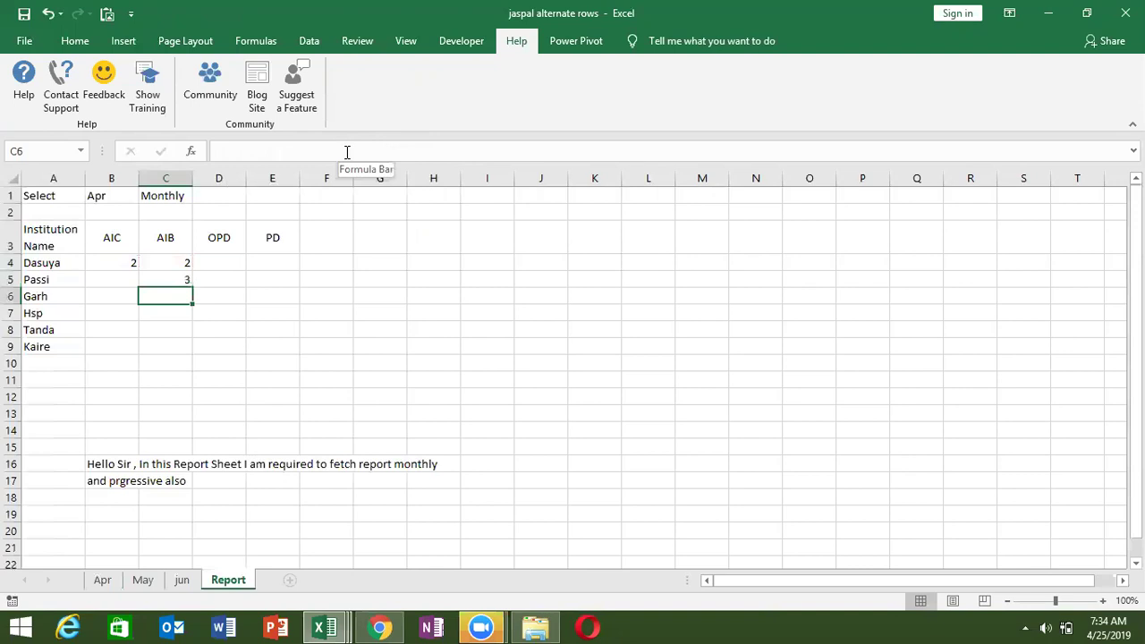
# Step: Replace the fixed Apr sheet name in C5's anchor with B1&"!A1"
pyautogui.click(132, 193)
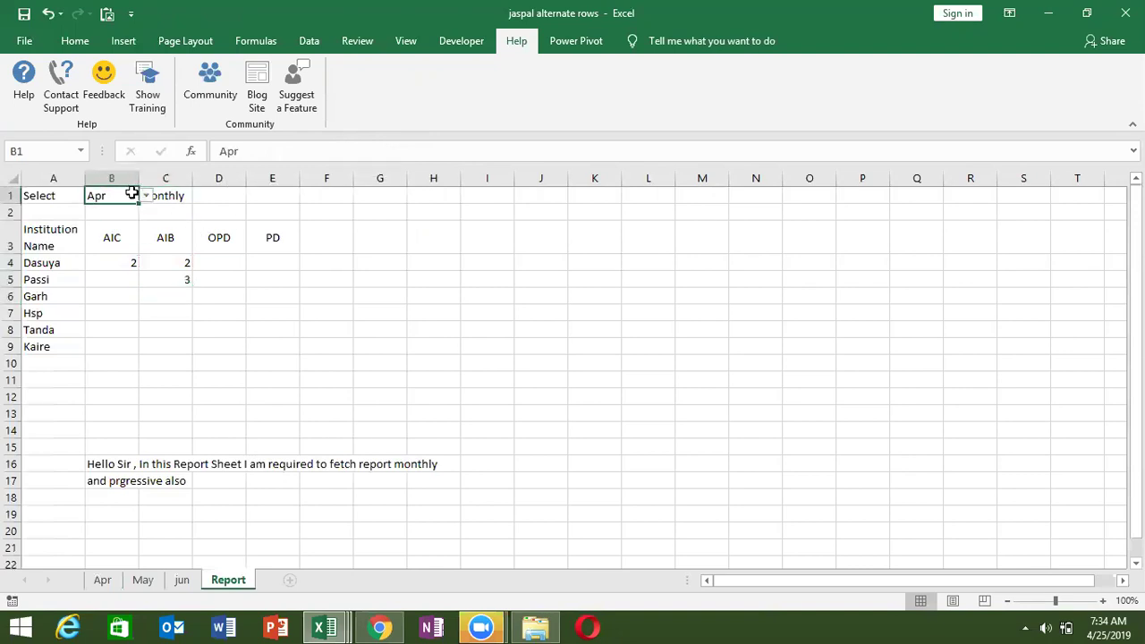
pyautogui.click(183, 281)
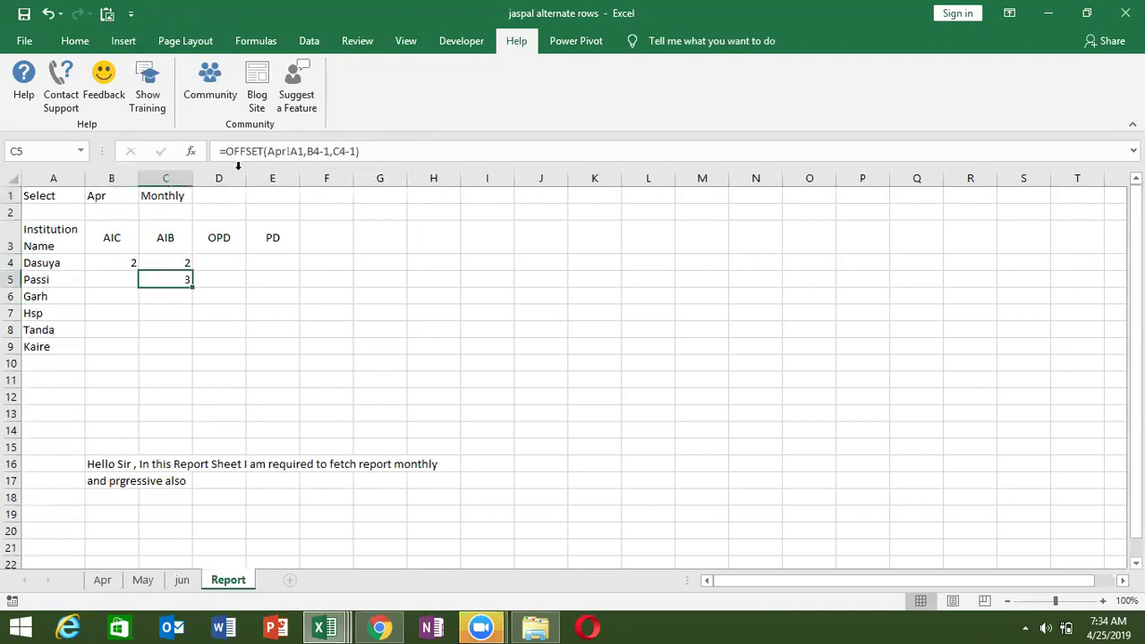
pyautogui.click(286, 150)
pyautogui.press('BackSpace')
pyautogui.press('BackSpace')
pyautogui.press('BackSpace')
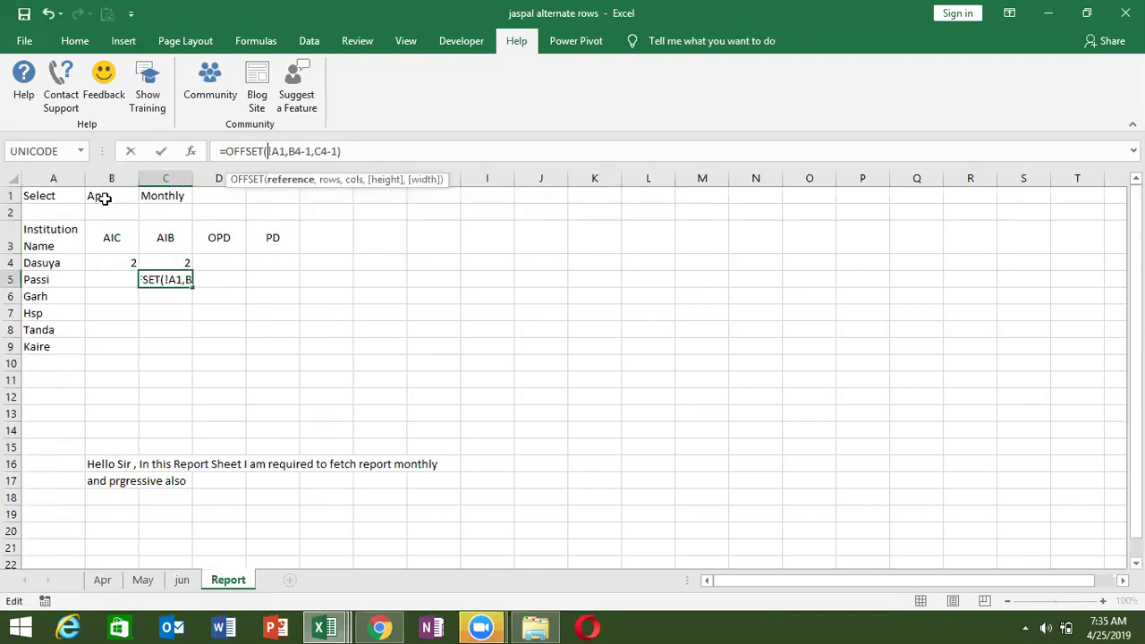
pyautogui.click(104, 199)
pyautogui.write('&"')
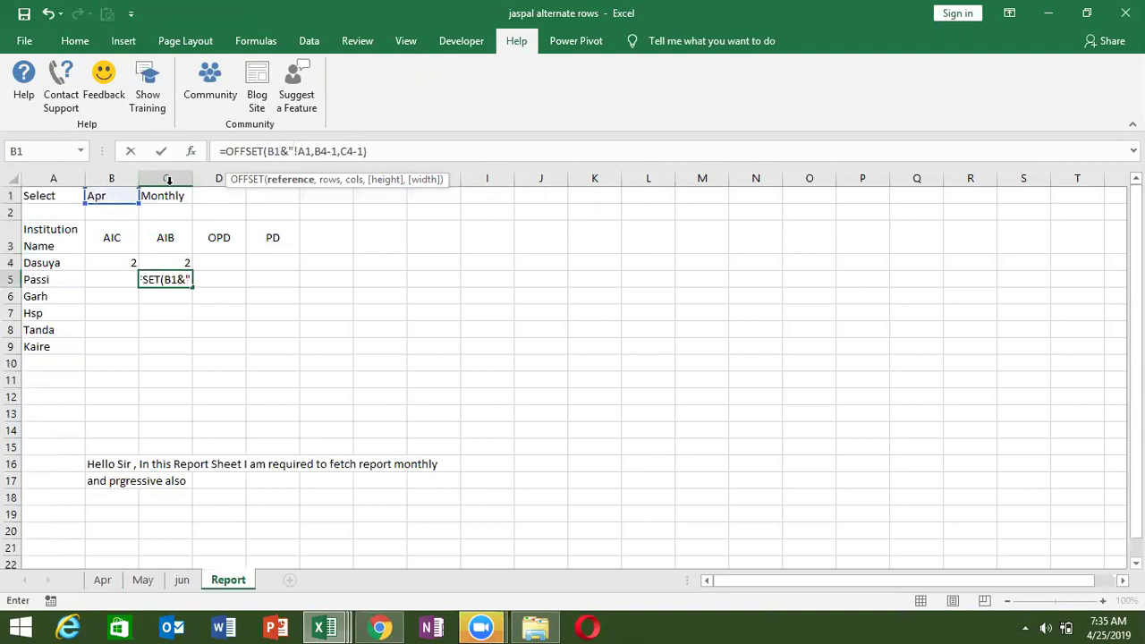
pyautogui.click(312, 150)
pyautogui.write('"')
# Step: Wrap the anchor in INDIRECT so C5 reads =OFFSET(INDIRECT(B1&"!A1"),B4-1,C4-1)
pyautogui.click(268, 151)
pyautogui.write('in')
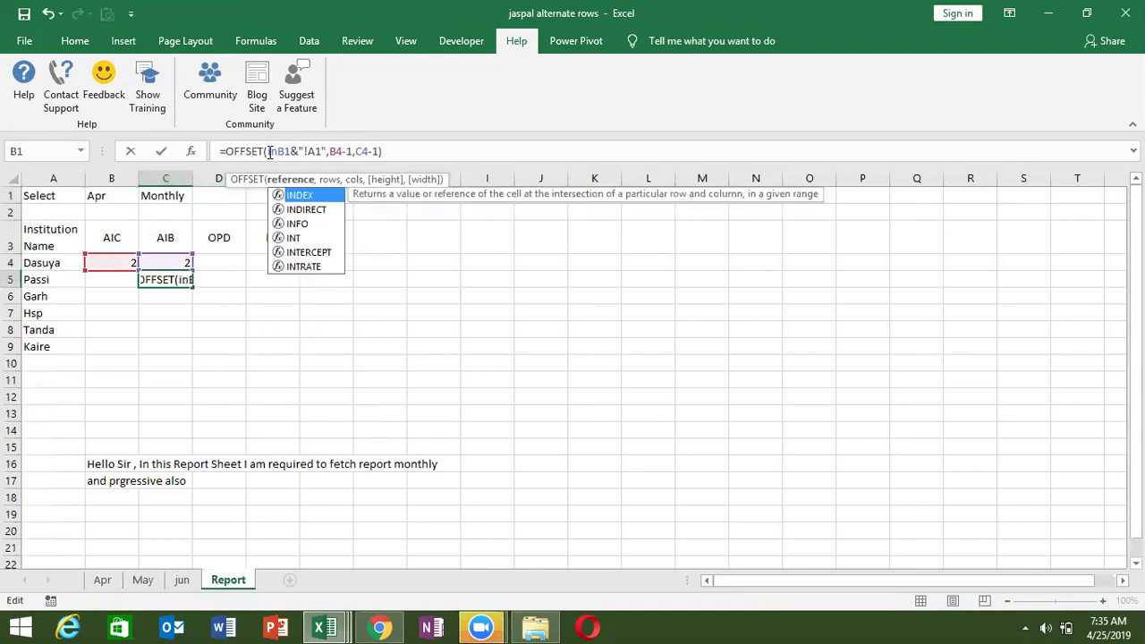
pyautogui.press('Down')
pyautogui.press('Tab')
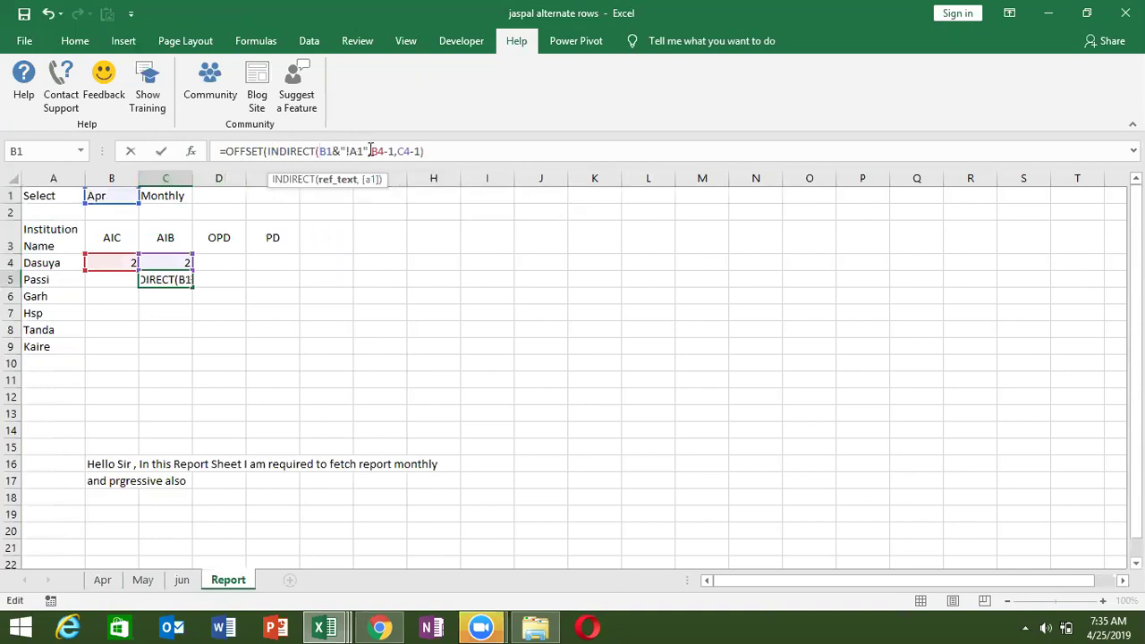
pyautogui.click(366, 152)
pyautogui.write('"')
pyautogui.write(')')
pyautogui.press('Return')
pyautogui.press('Up')
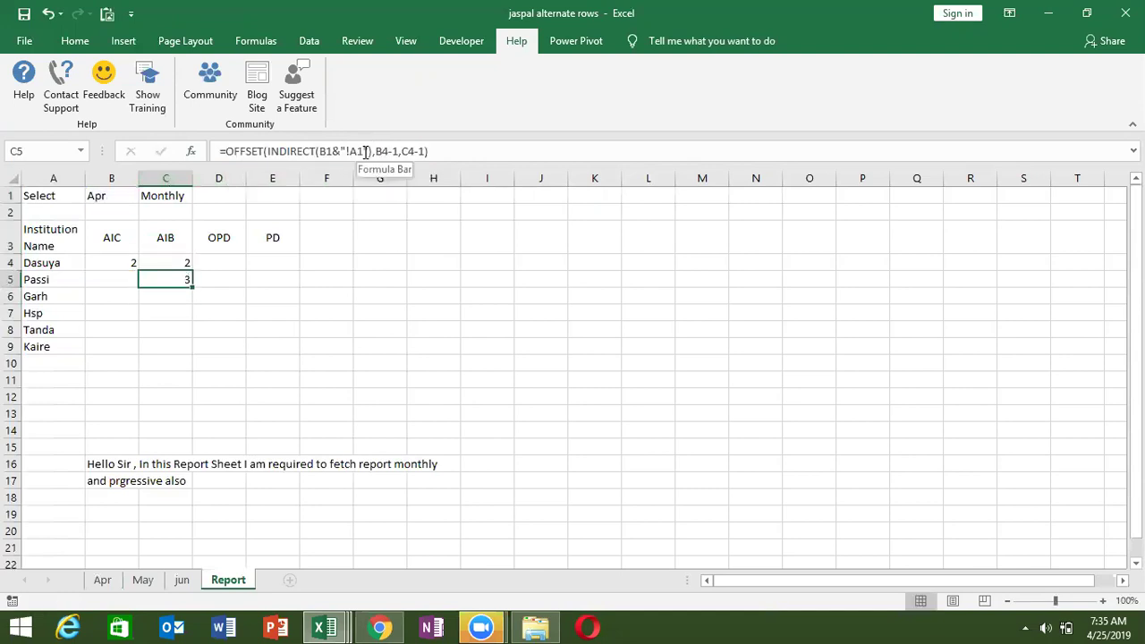
pyautogui.click(111, 194)
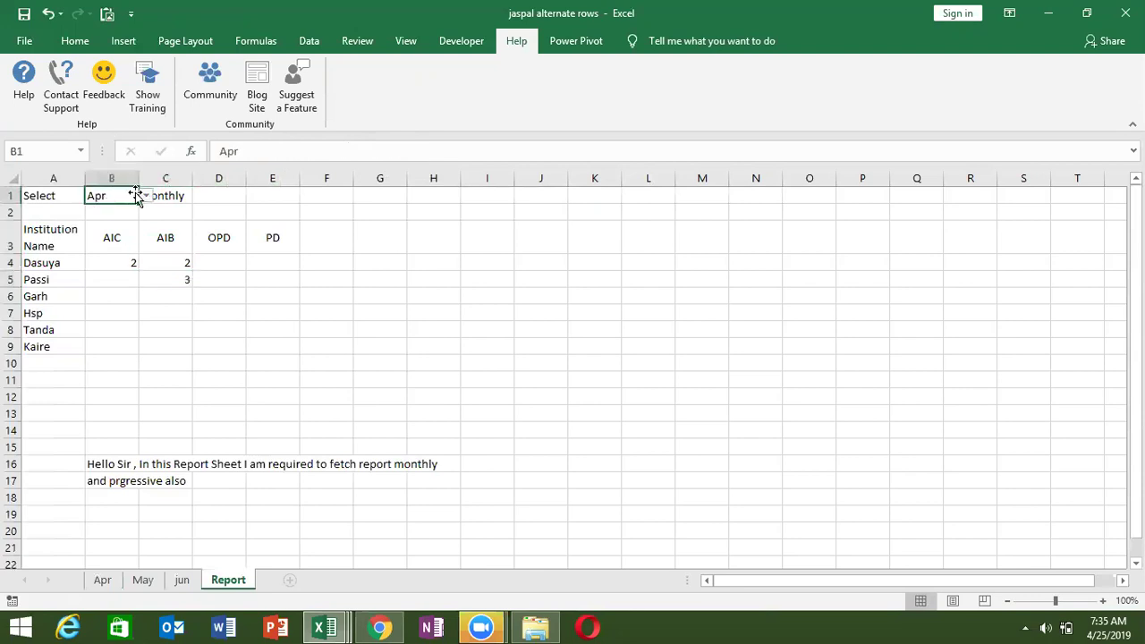
pyautogui.click(144, 195)
pyautogui.click(120, 227)
pyautogui.click(145, 195)
pyautogui.click(126, 234)
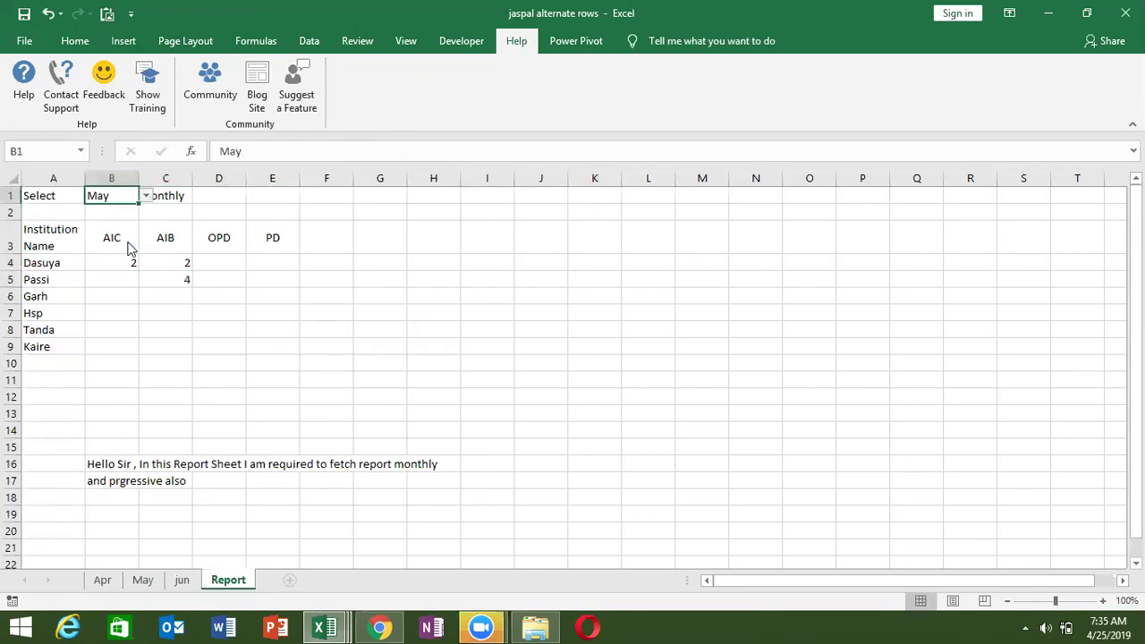
pyautogui.click(145, 196)
pyautogui.click(125, 234)
pyautogui.click(128, 266)
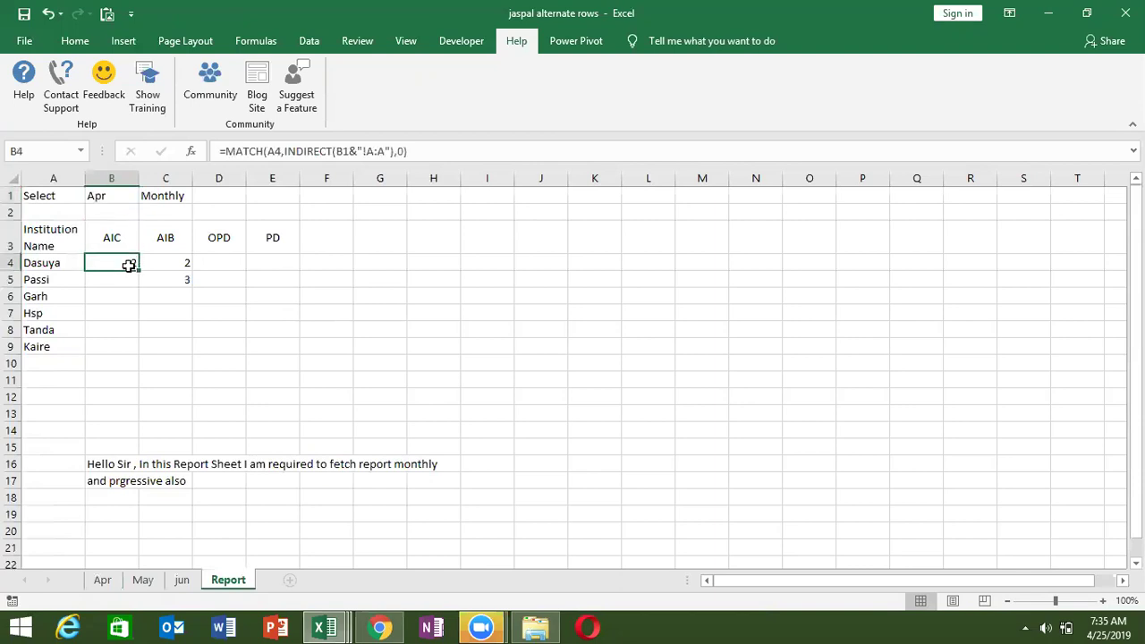
# Step: Paste the row MATCH lookup over the B4 reference in C5's OFFSET formula
pyautogui.click(227, 150)
pyautogui.moveTo(227, 150); pyautogui.dragTo(438, 159)
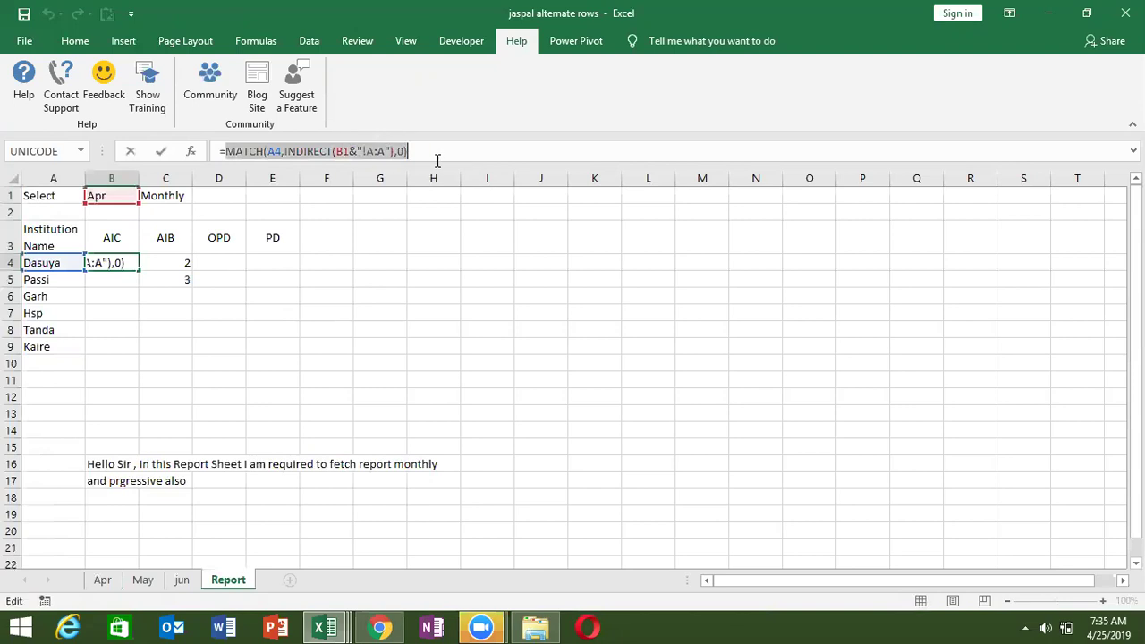
pyautogui.press('Escape')
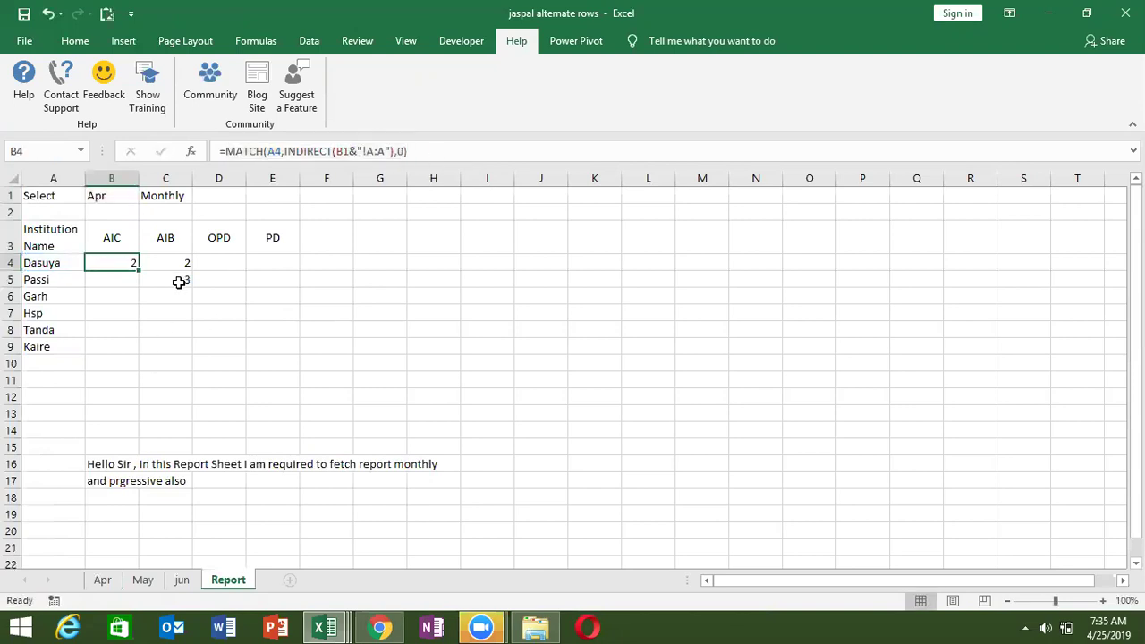
pyautogui.click(179, 280)
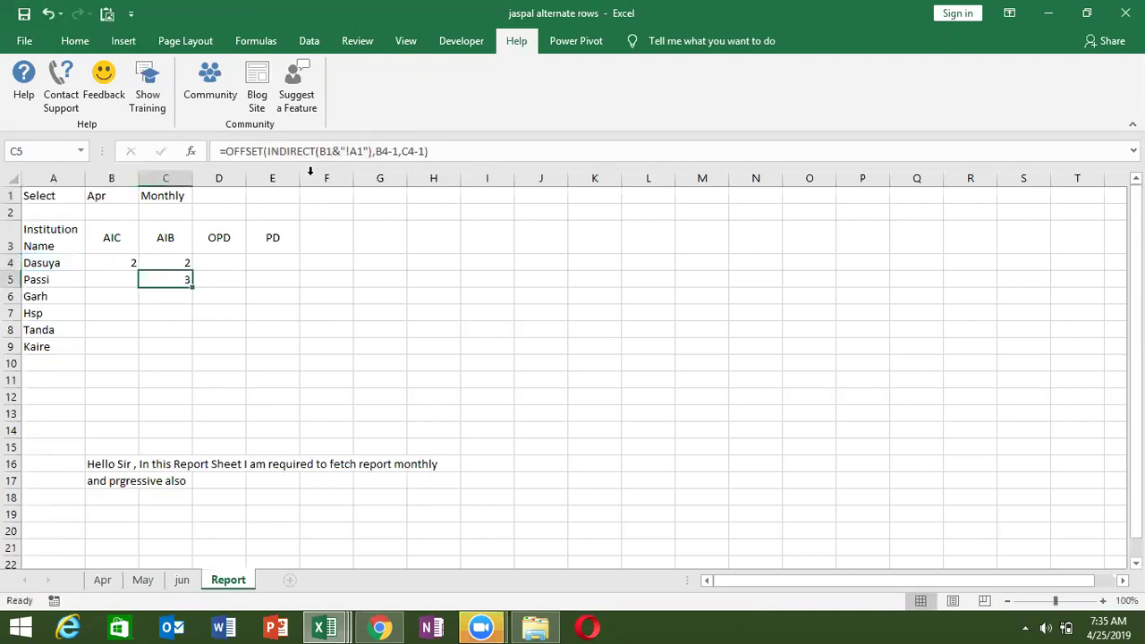
pyautogui.click(379, 150)
pyautogui.moveTo(375, 150); pyautogui.dragTo(384, 150)
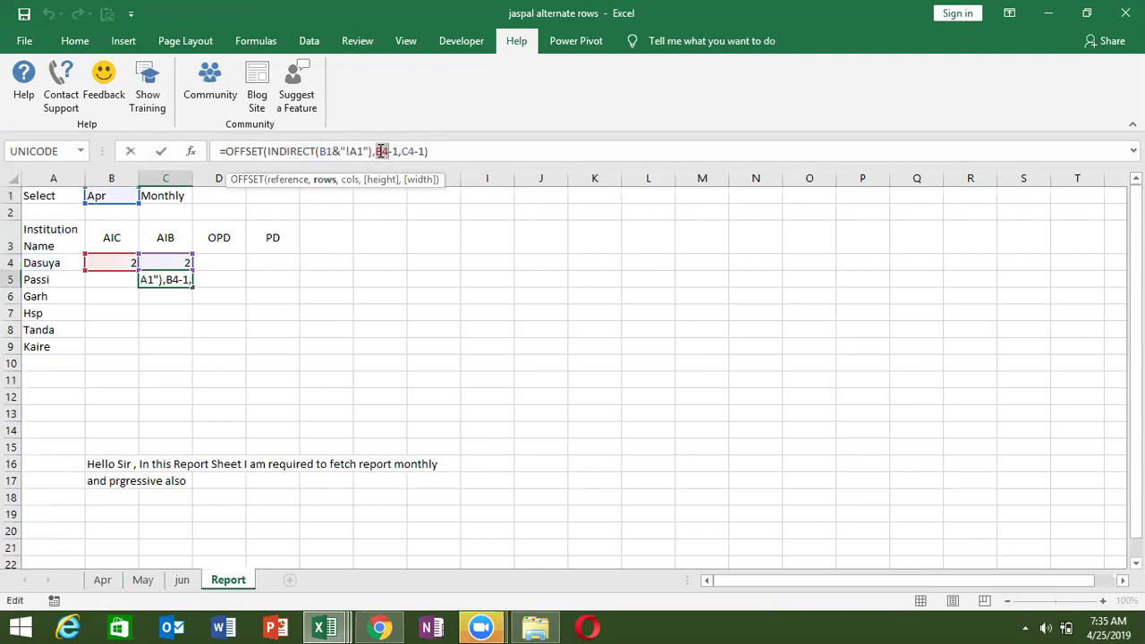
pyautogui.write('MATCH(A4,INDIRECT(B1&"!A:A"),0)')
pyautogui.hotkey('ctrl', 'Return')
# Step: Replace the C4 reference in C5's formula with C4's column MATCH lookup
pyautogui.press('Up')
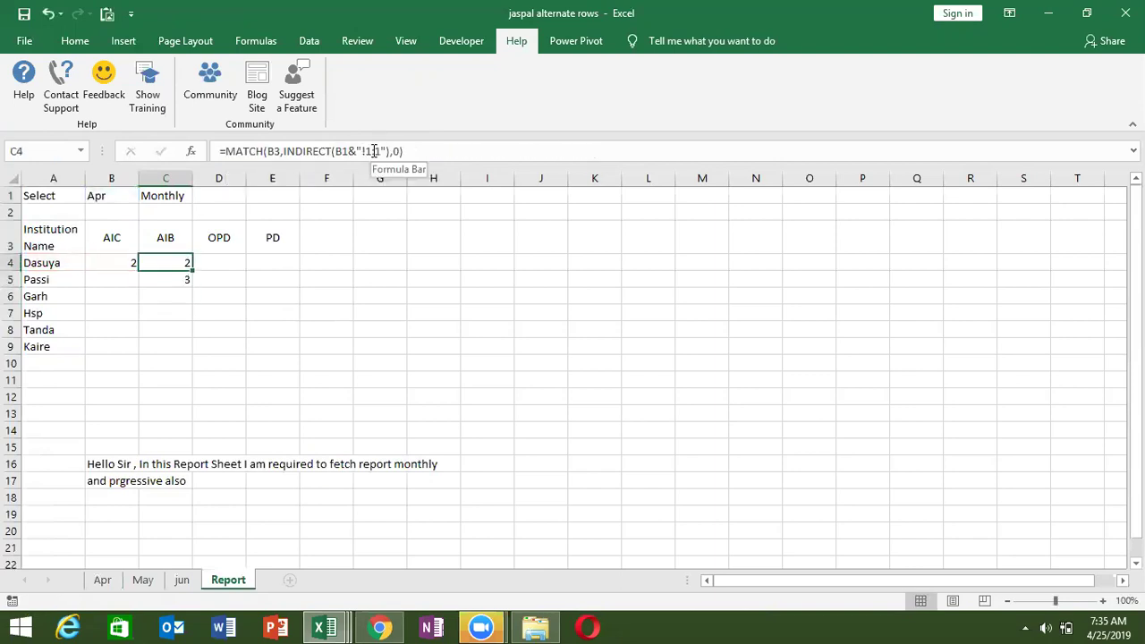
pyautogui.moveTo(227, 151); pyautogui.dragTo(407, 151)
pyautogui.hotkey('ctrl', 'c')
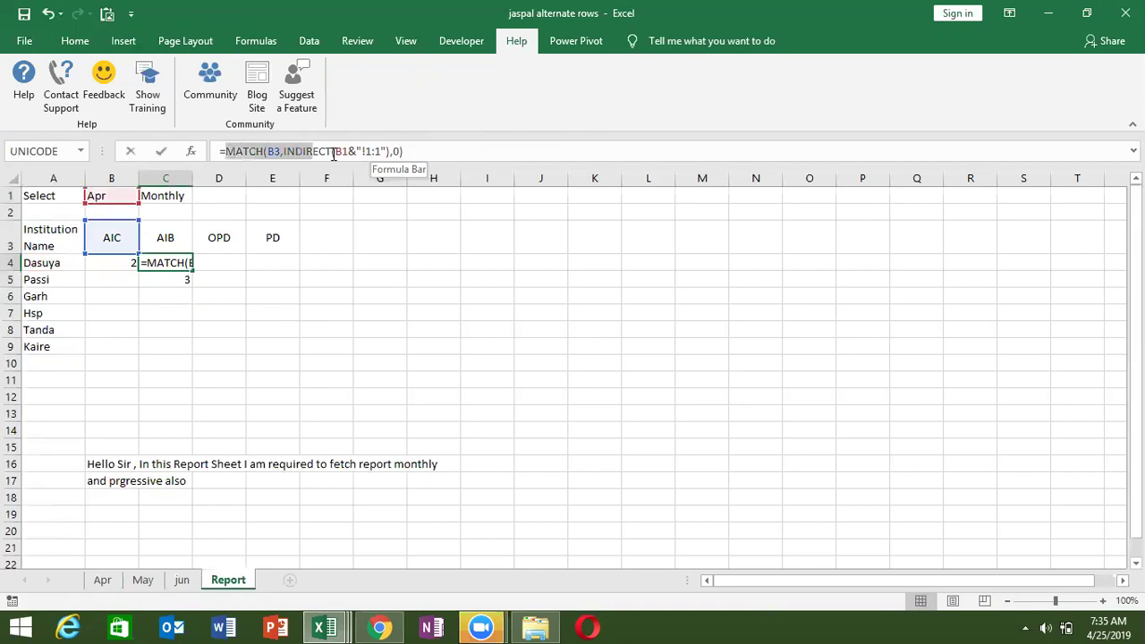
pyautogui.hotkey('ctrl', 'Return')
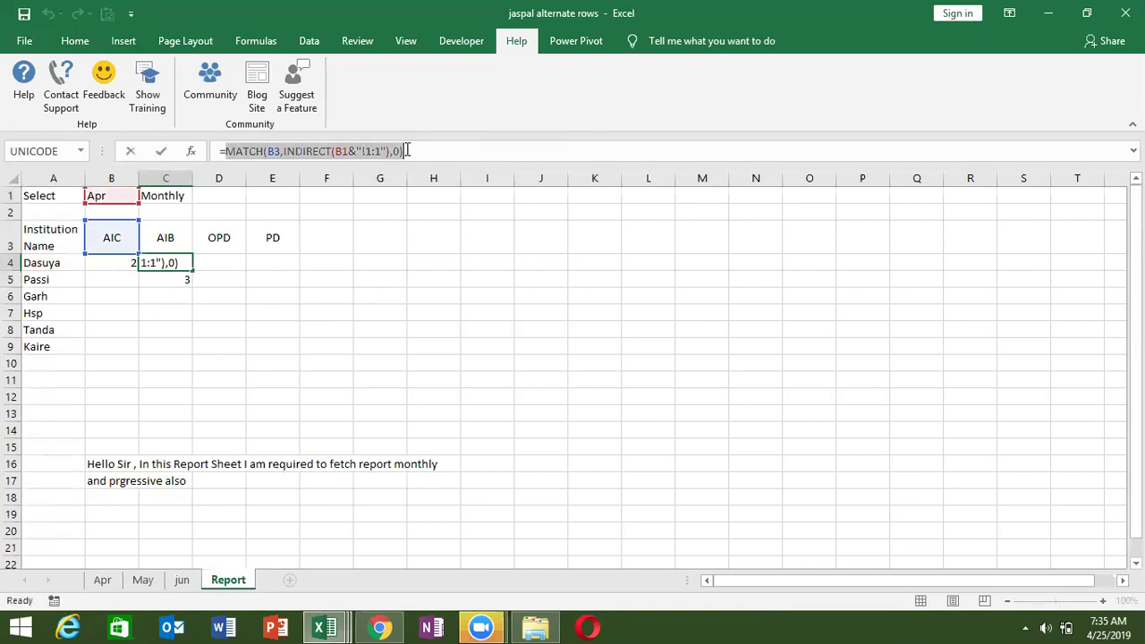
pyautogui.click(181, 280)
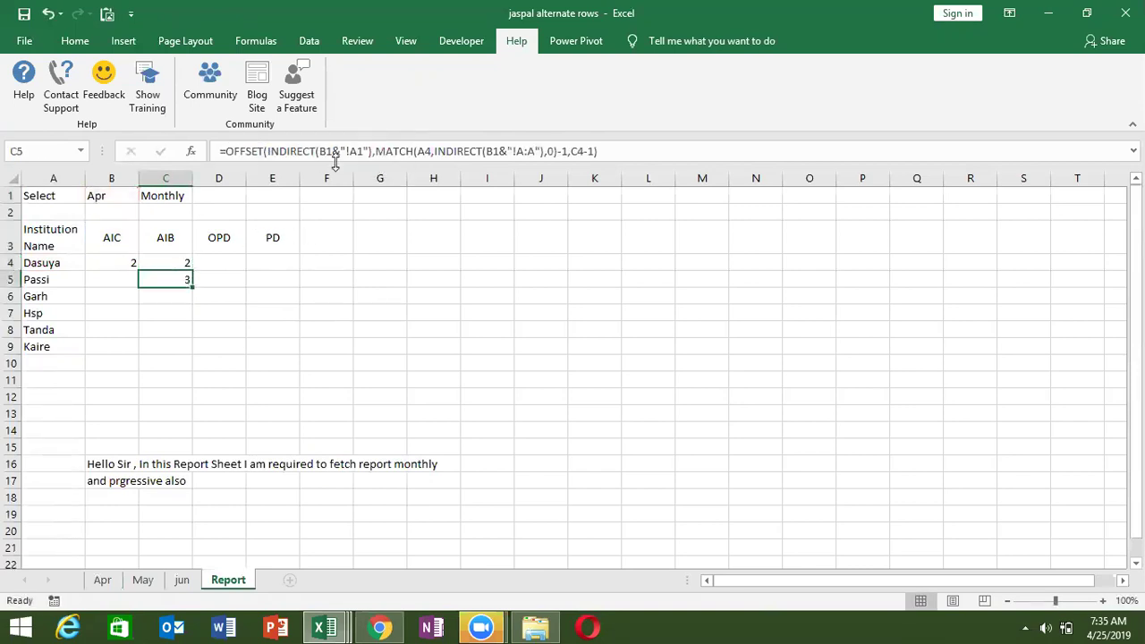
pyautogui.doubleClick(575, 151)
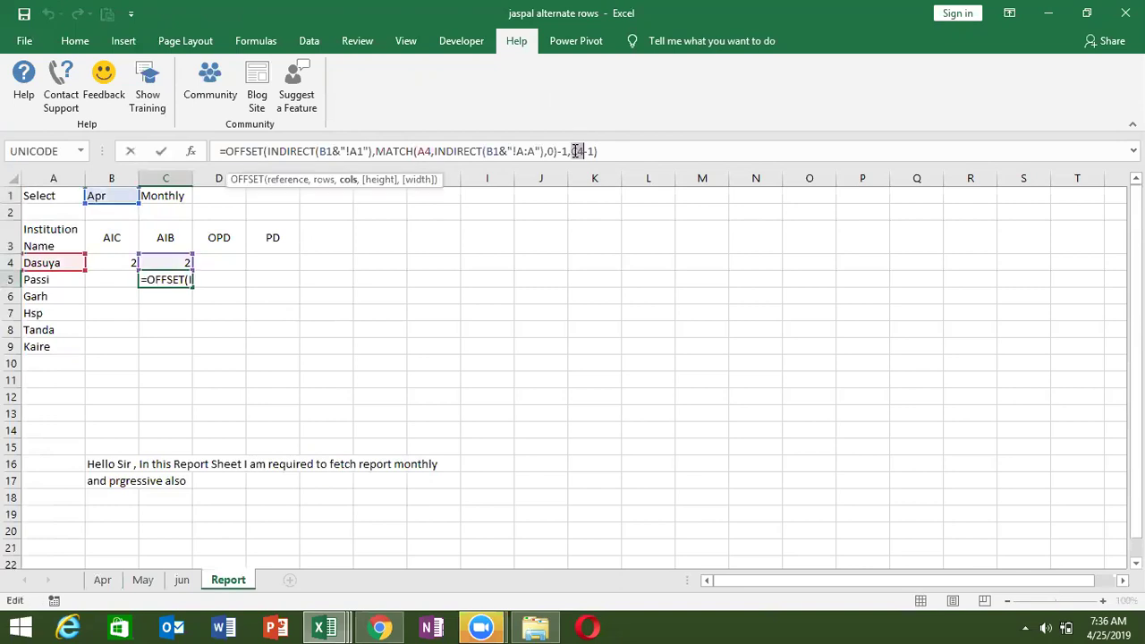
pyautogui.hotkey('ctrl', 'v')
pyautogui.hotkey('ctrl', 'Return')
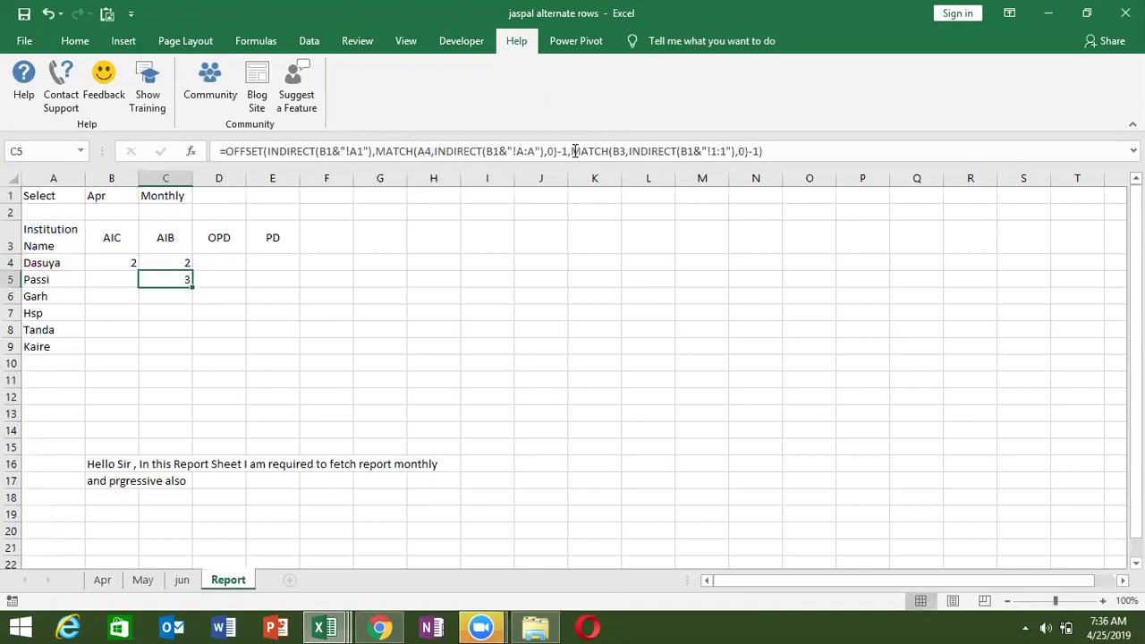
# Step: Move the combined formula from C5 into B4 and clear helper cell C4
pyautogui.hotkey('ctrl', 'x')
pyautogui.press('Left')
pyautogui.press('Up')
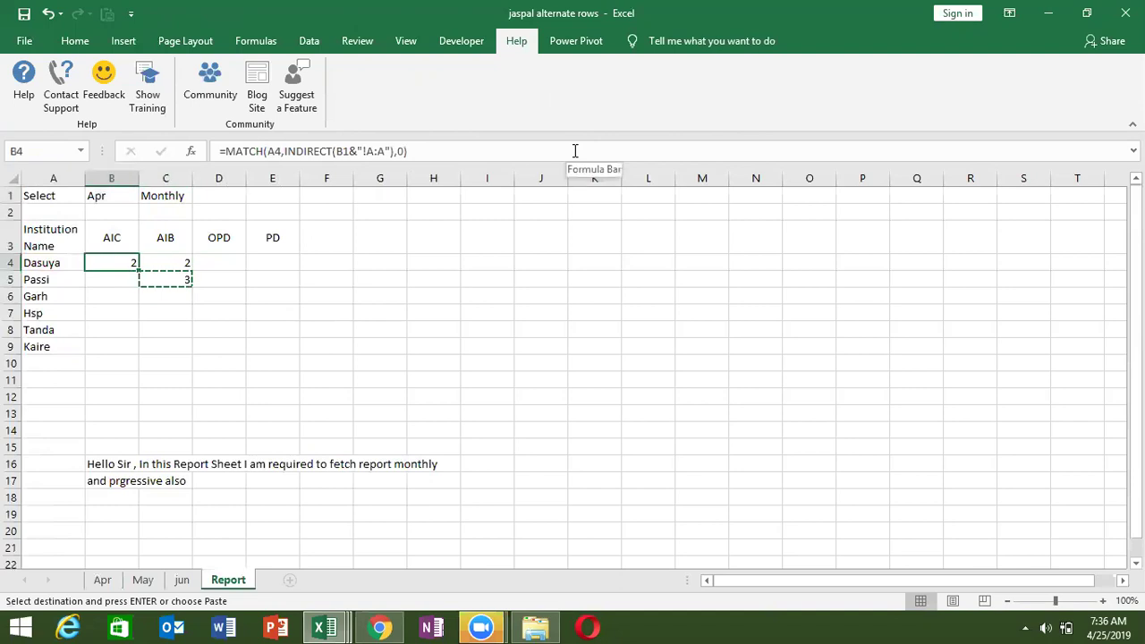
pyautogui.press('Return')
pyautogui.press('Right')
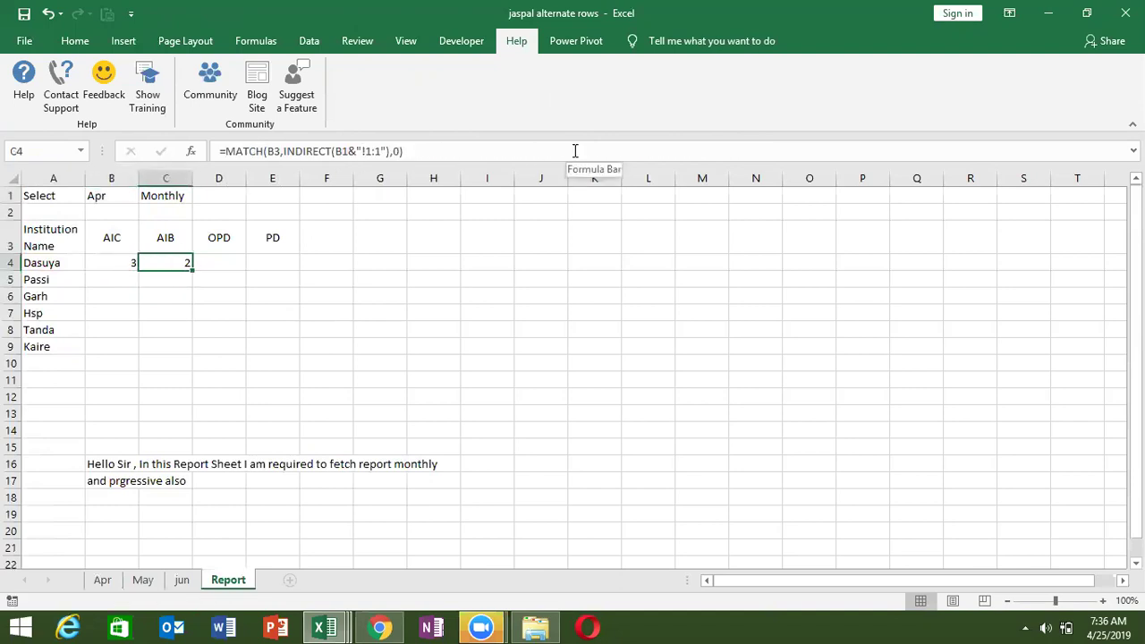
pyautogui.press('Delete')
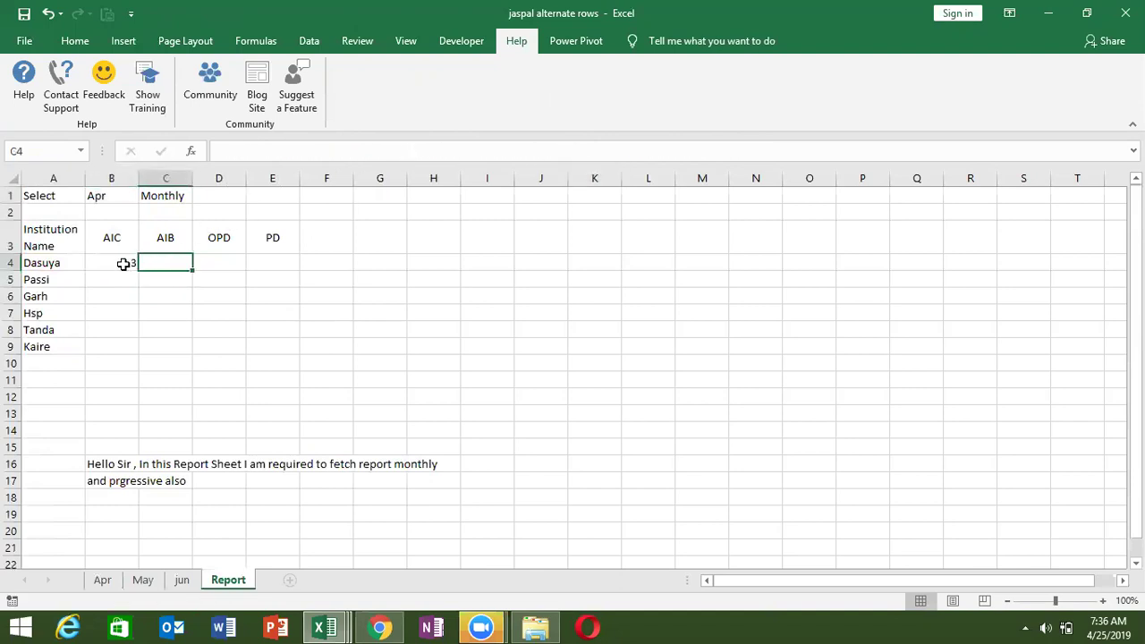
pyautogui.click(123, 264)
pyautogui.click(179, 199)
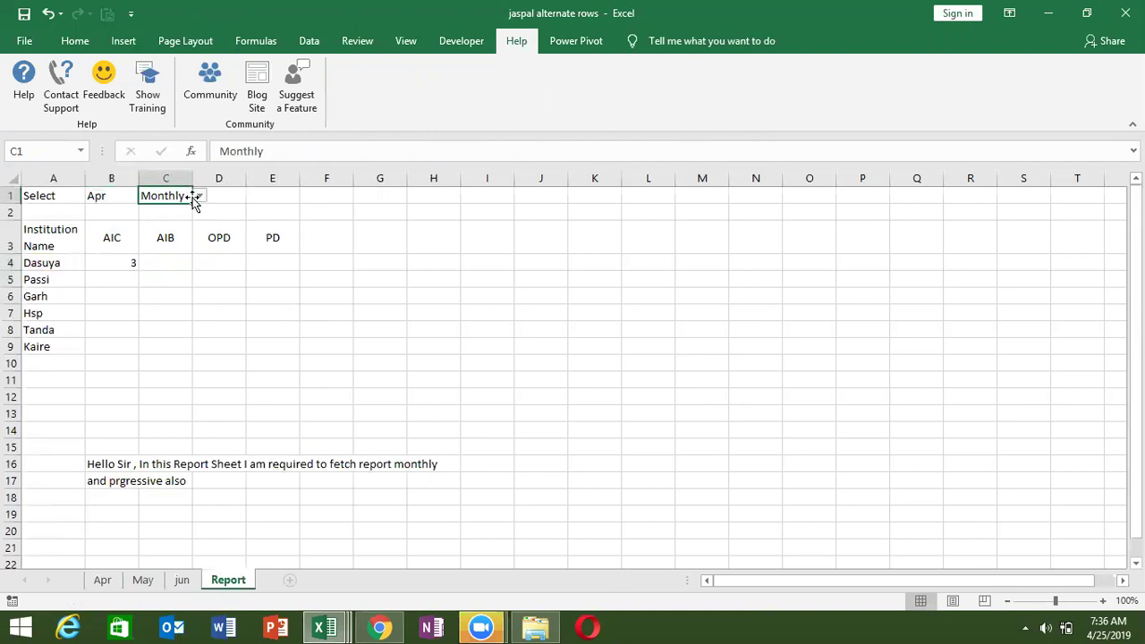
pyautogui.click(198, 196)
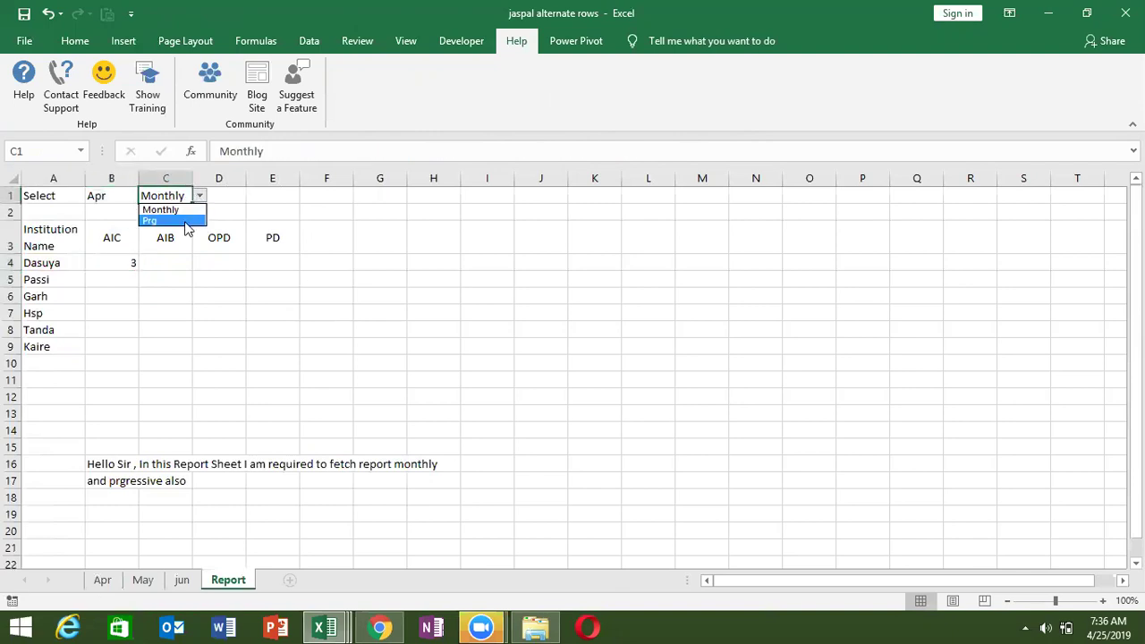
pyautogui.click(185, 223)
pyautogui.click(202, 195)
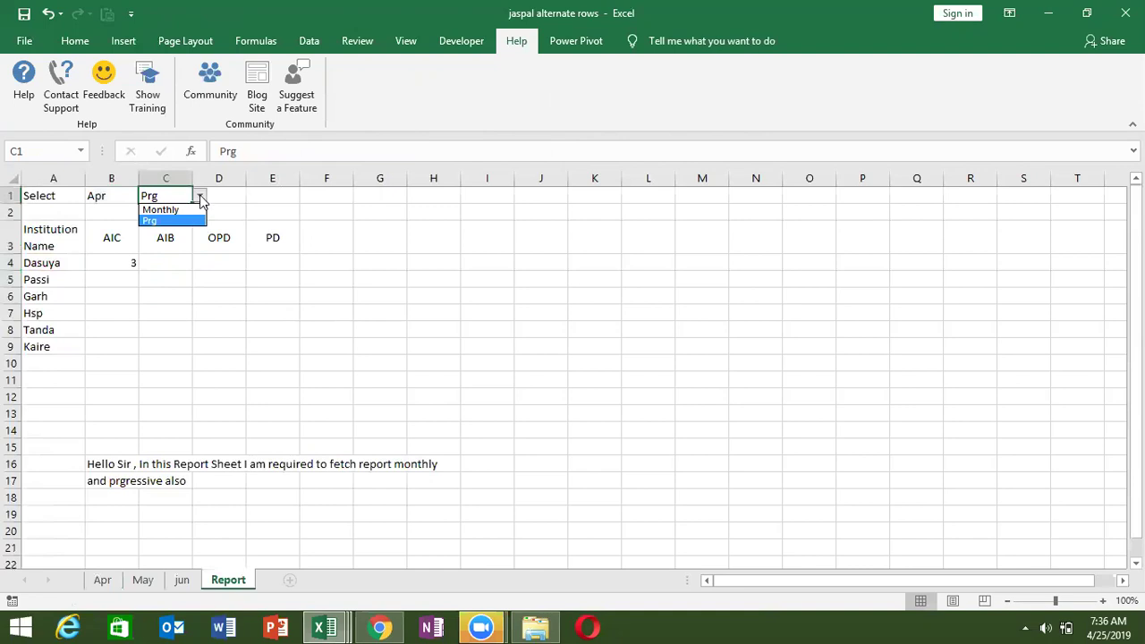
pyautogui.click(170, 209)
pyautogui.click(131, 265)
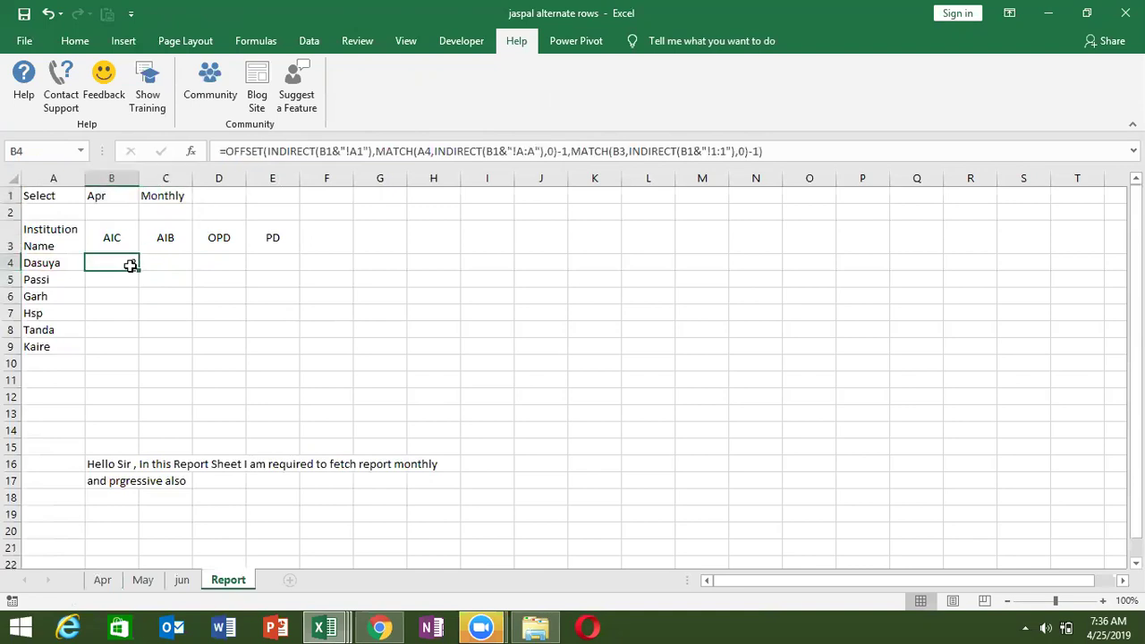
# Step: Start an IF test C1="Prg" around the row argument in B4's formula
pyautogui.doubleClick(131, 264)
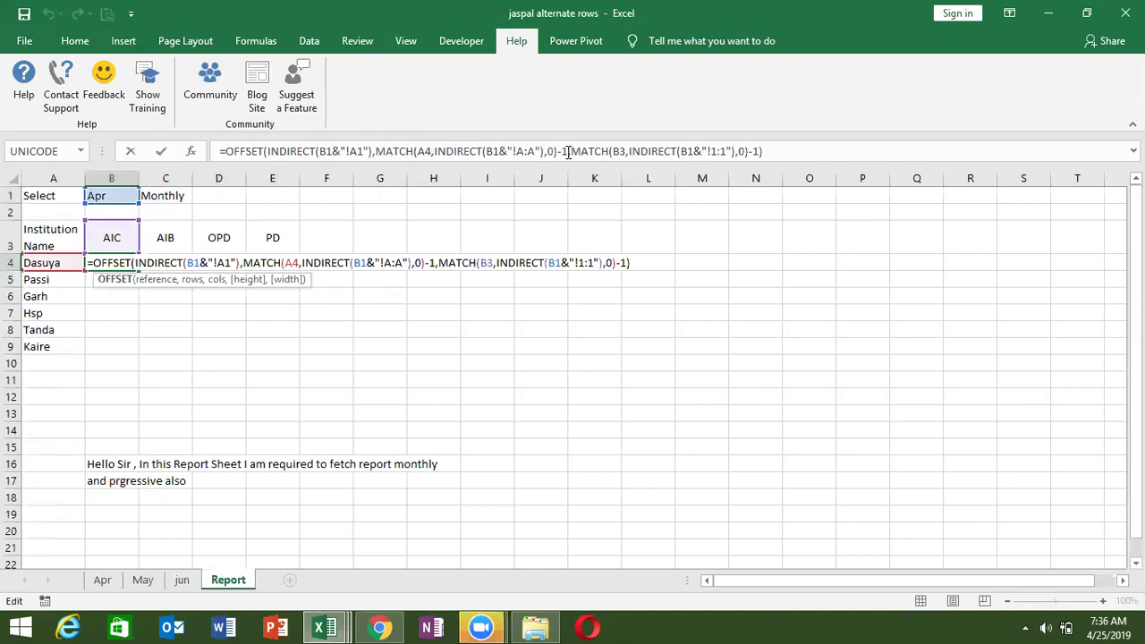
pyautogui.click(568, 152)
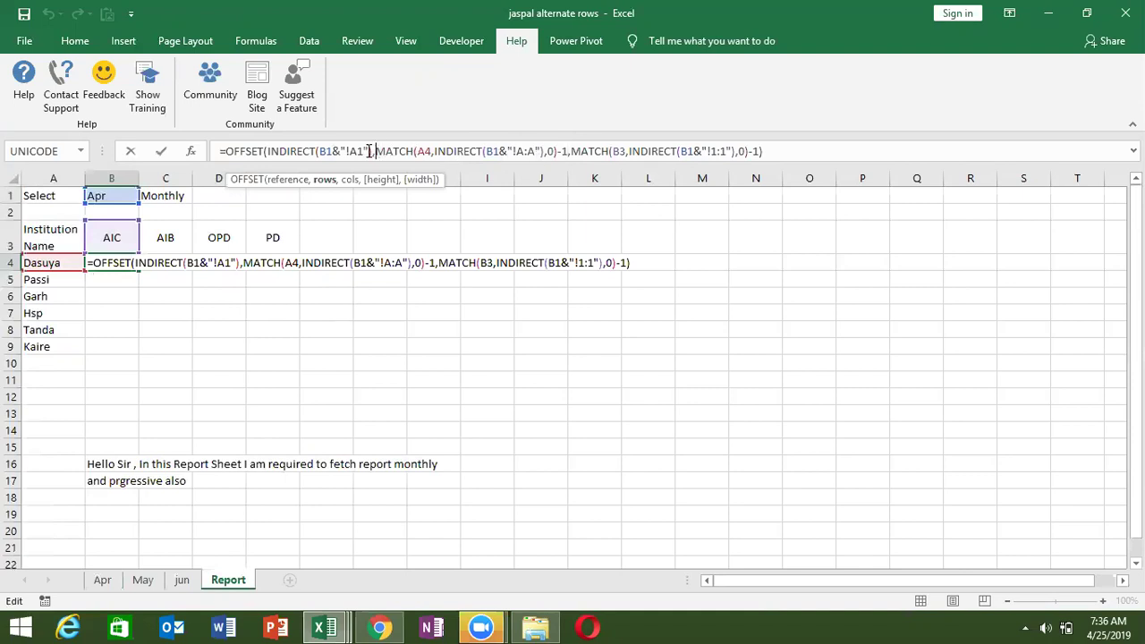
pyautogui.write('IF(')
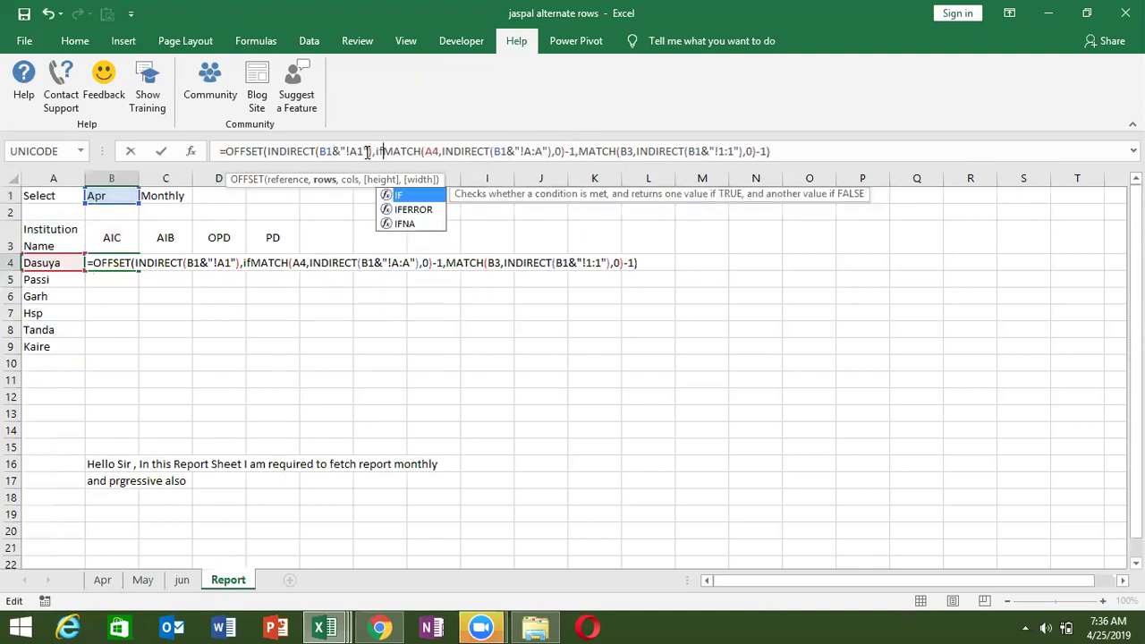
pyautogui.click(182, 193)
pyautogui.write('="pr')
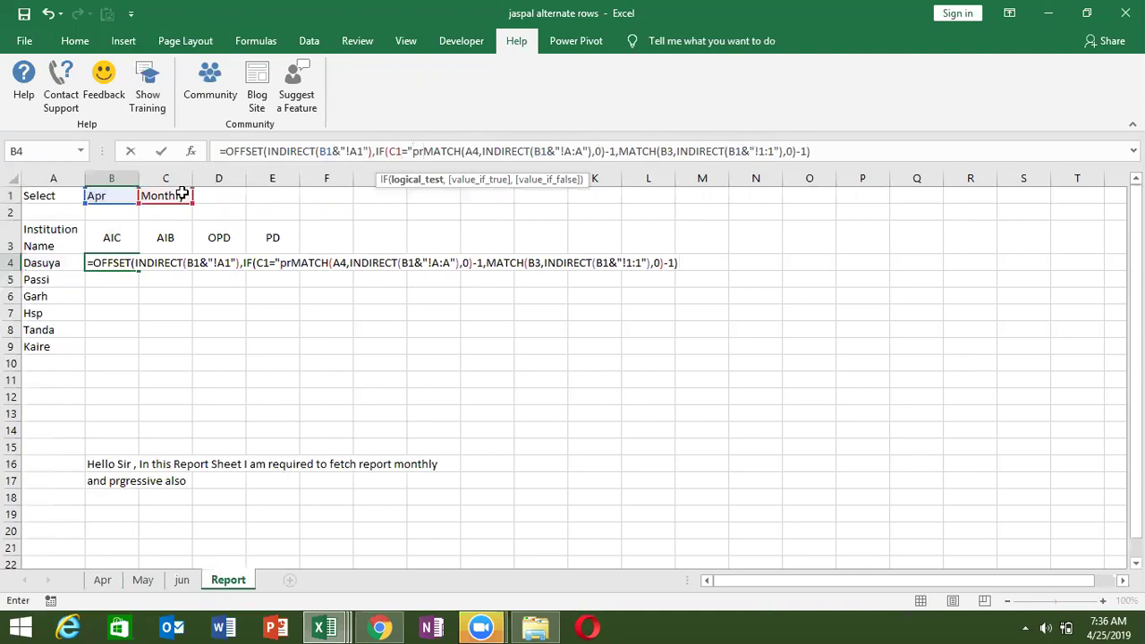
pyautogui.press('BackSpace')
pyautogui.press('BackSpace')
pyautogui.write('"pr')
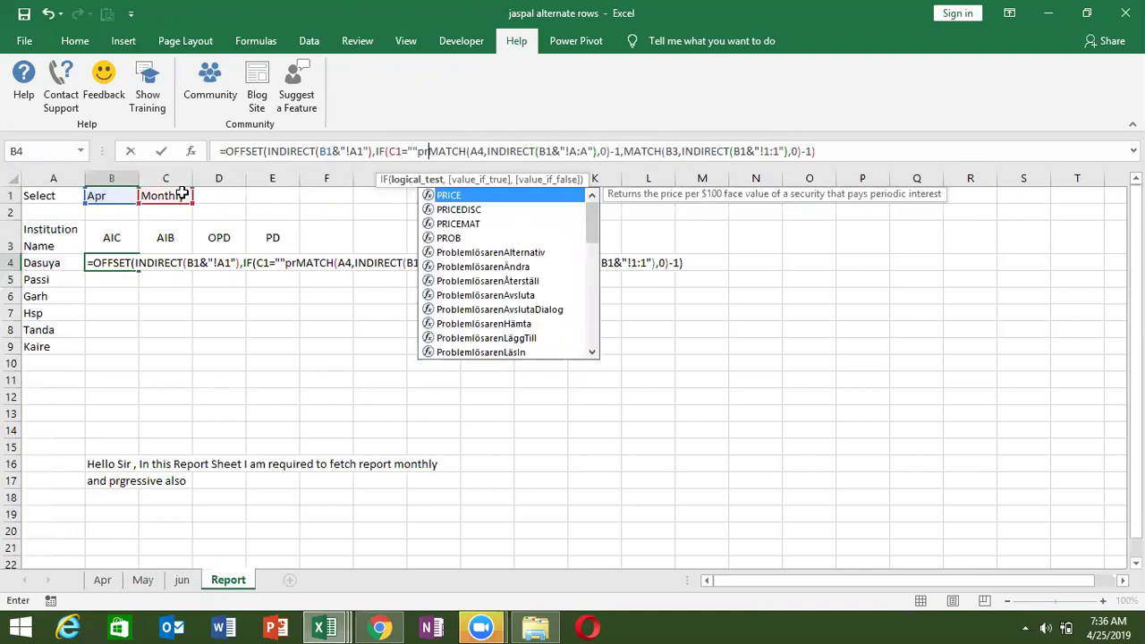
pyautogui.press('BackSpace')
pyautogui.press('BackSpace')
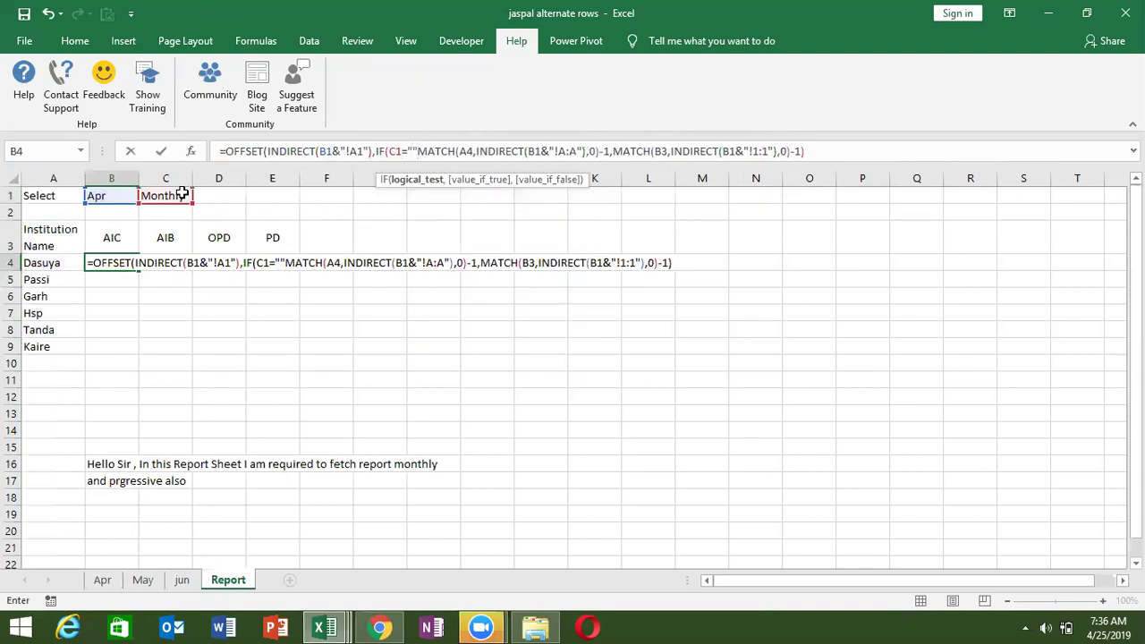
pyautogui.write('p')
pyautogui.write('p')
pyautogui.press('BackSpace')
pyautogui.press('BackSpace')
pyautogui.press('BackSpace')
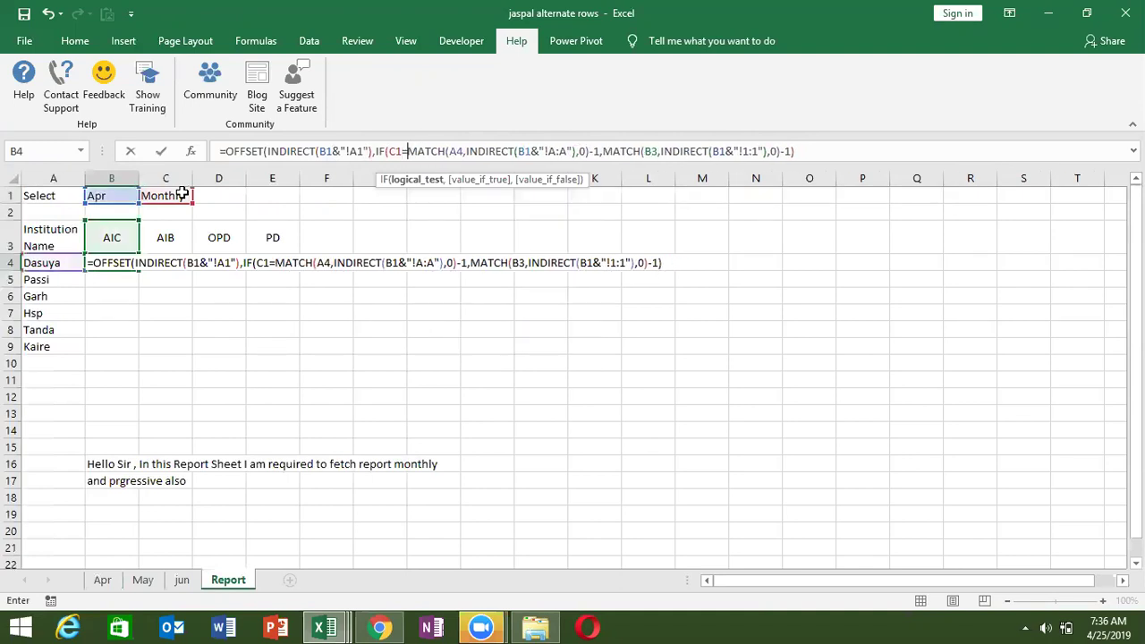
pyautogui.write('"Prg"')
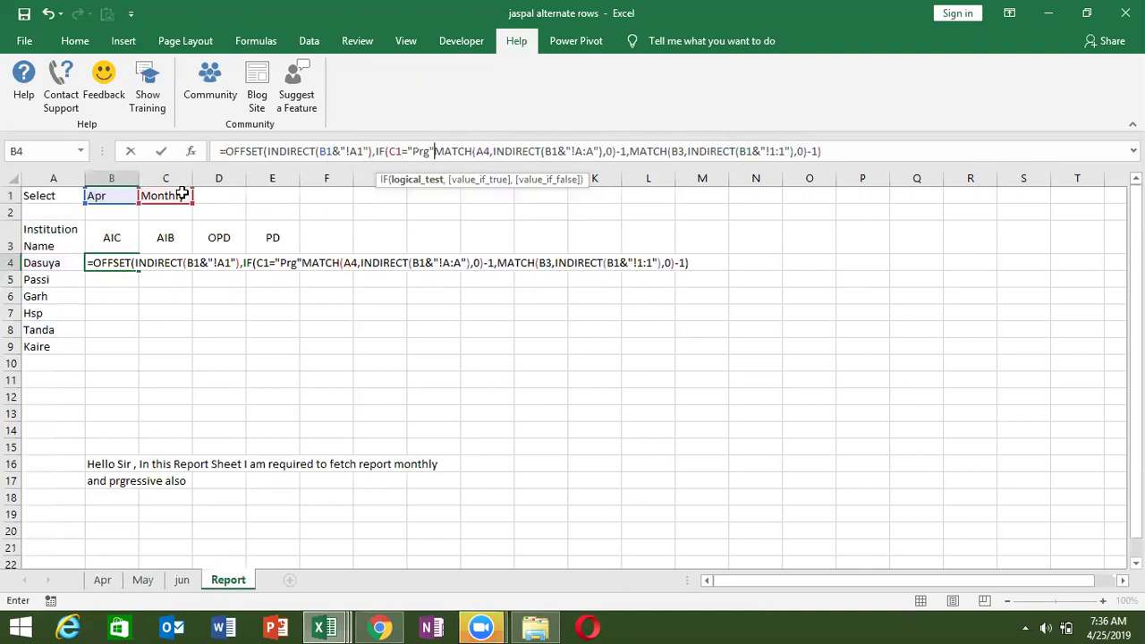
pyautogui.write(',')
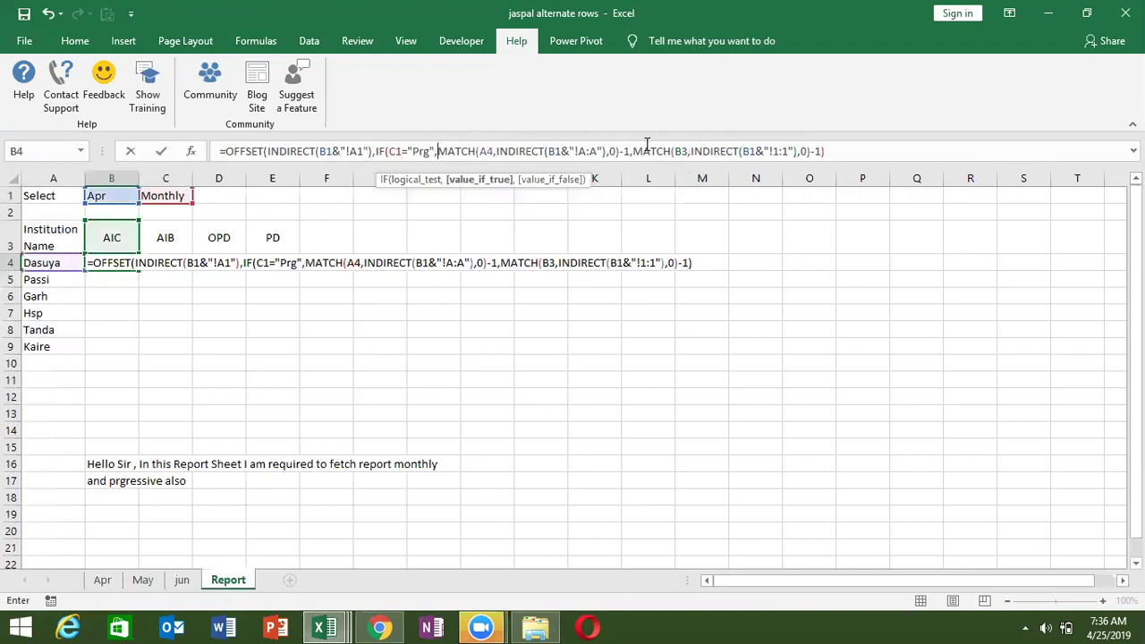
# Step: Complete the IF: plain row MATCH when Prg, MATCH minus 1 otherwise, and commit B4
pyautogui.click(630, 151)
pyautogui.press('BackSpace')
pyautogui.press('BackSpace')
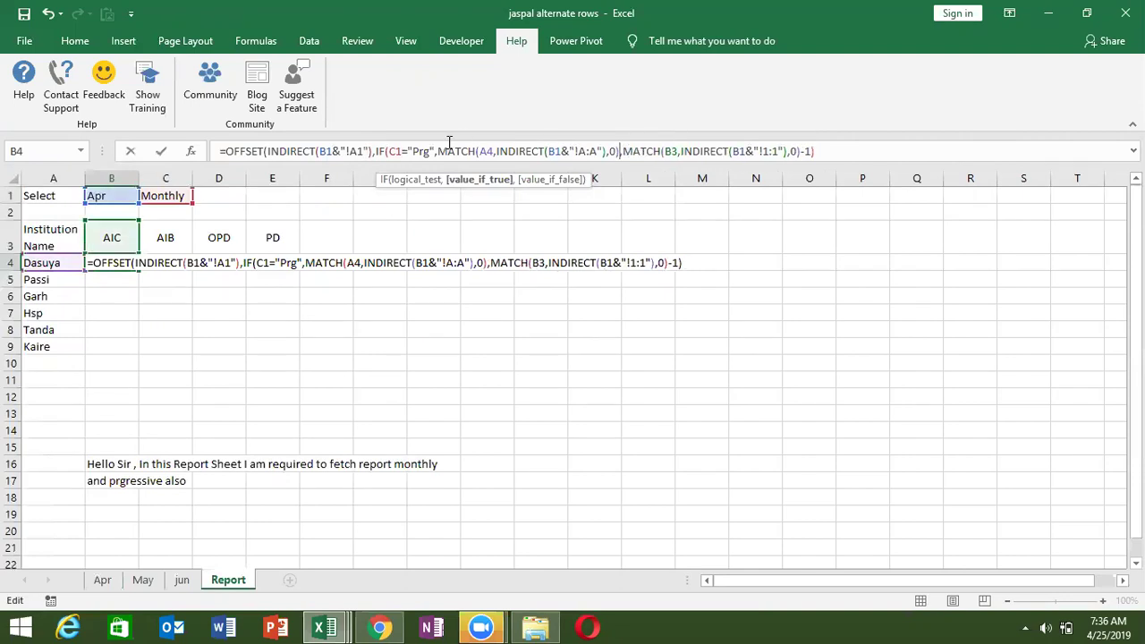
pyautogui.moveTo(438, 152); pyautogui.dragTo(613, 151)
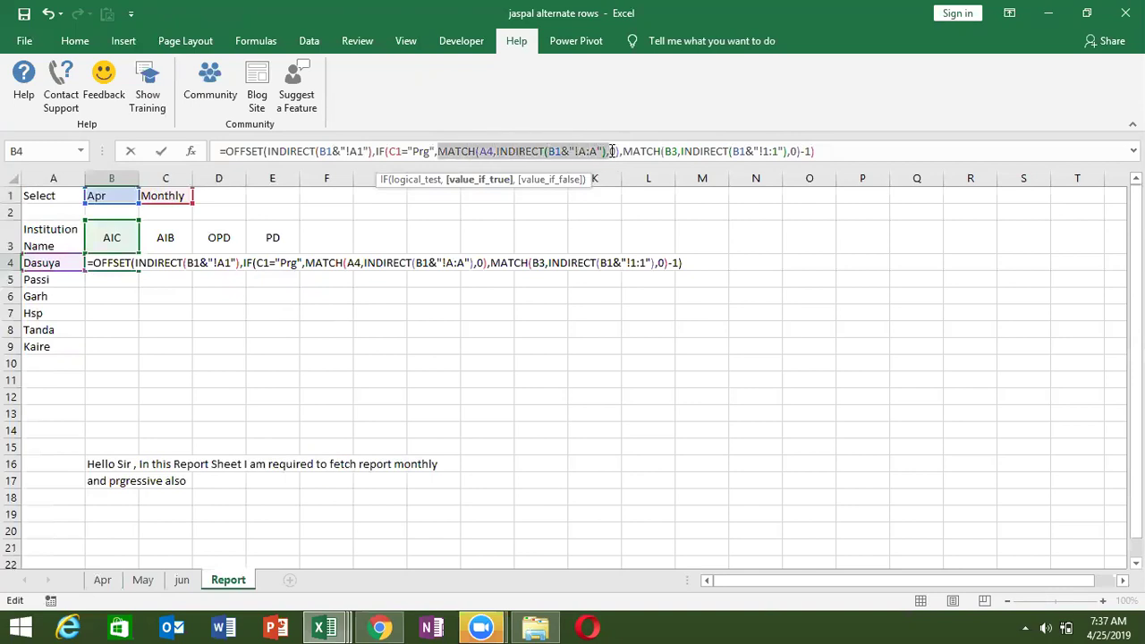
pyautogui.moveTo(612, 151); pyautogui.dragTo(622, 151)
pyautogui.hotkey('ctrl', 'c')
pyautogui.click(623, 151)
pyautogui.hotkey('ctrl', 'v')
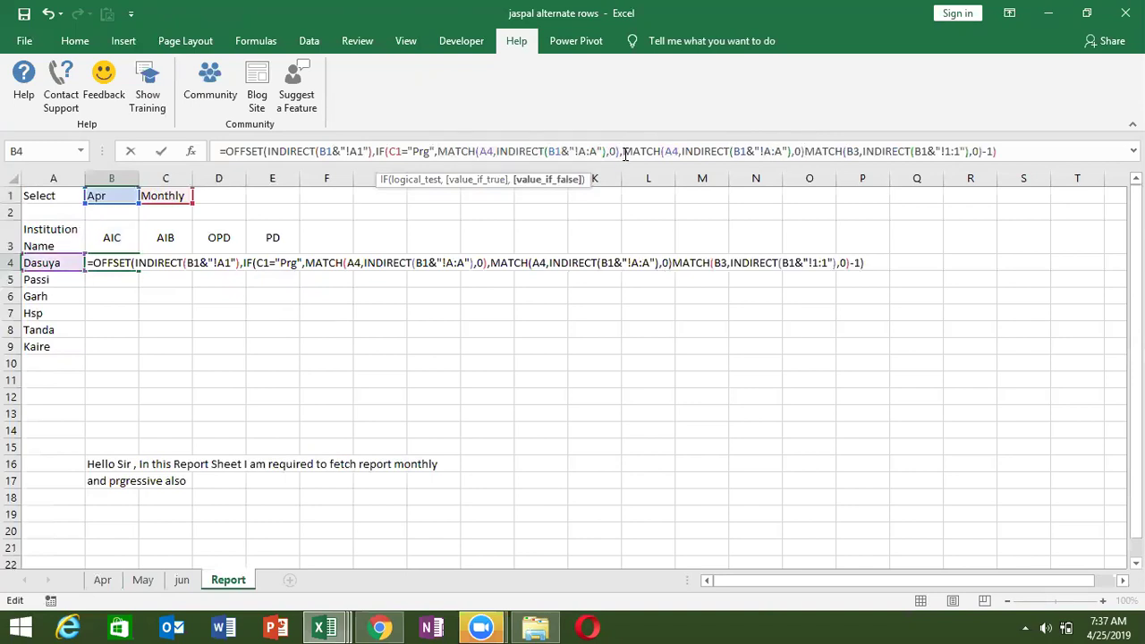
pyautogui.write('-1)')
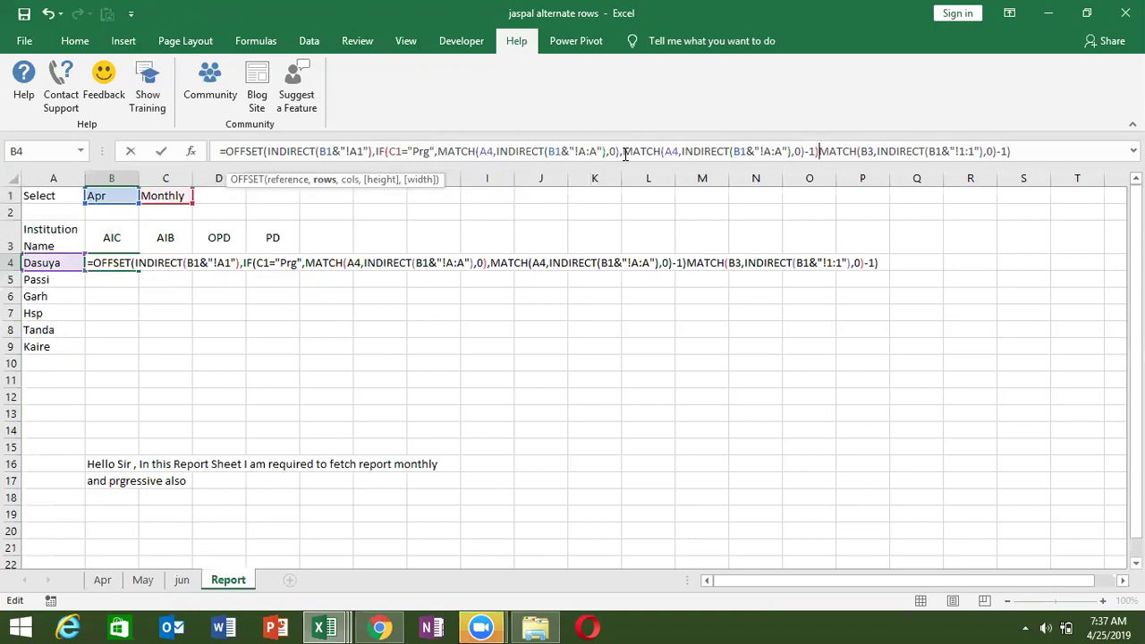
pyautogui.write(',')
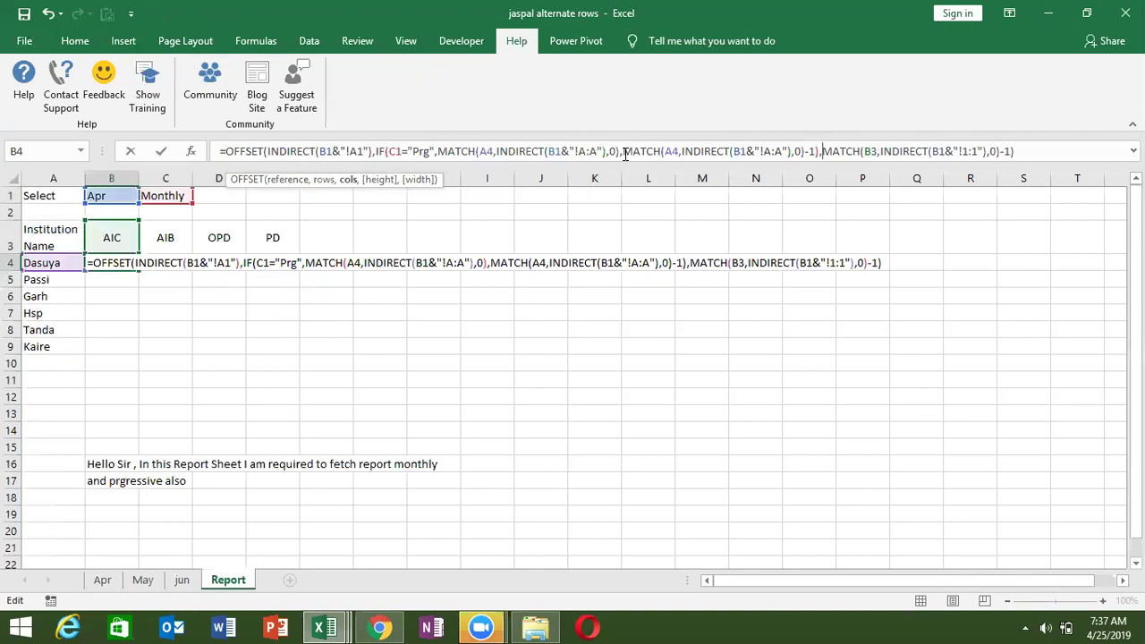
pyautogui.press('Return')
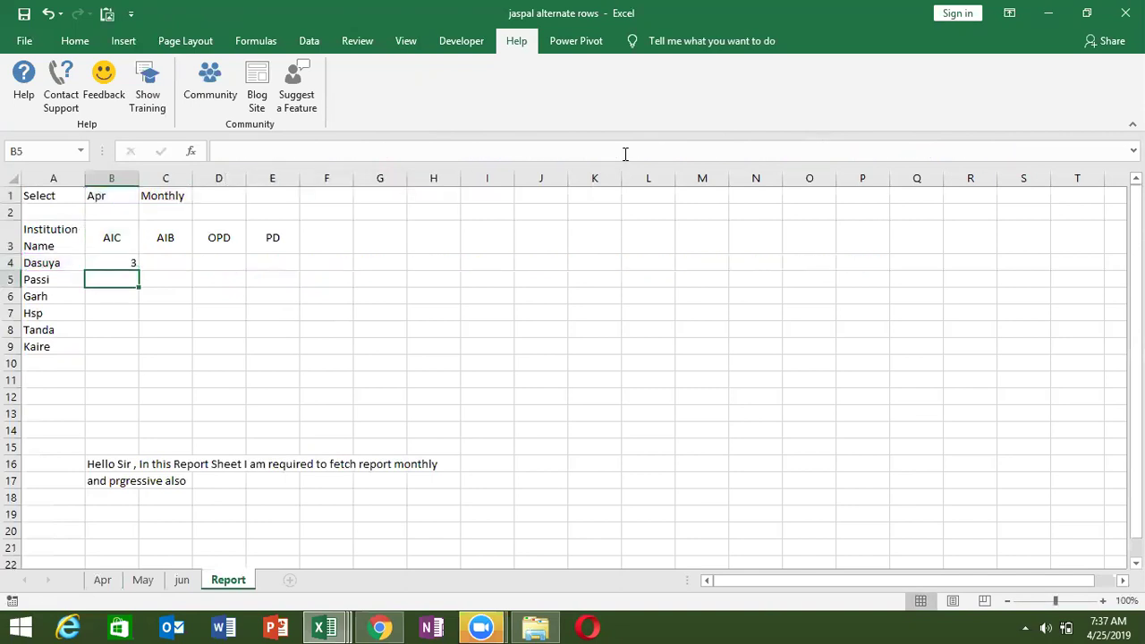
pyautogui.press('Up')
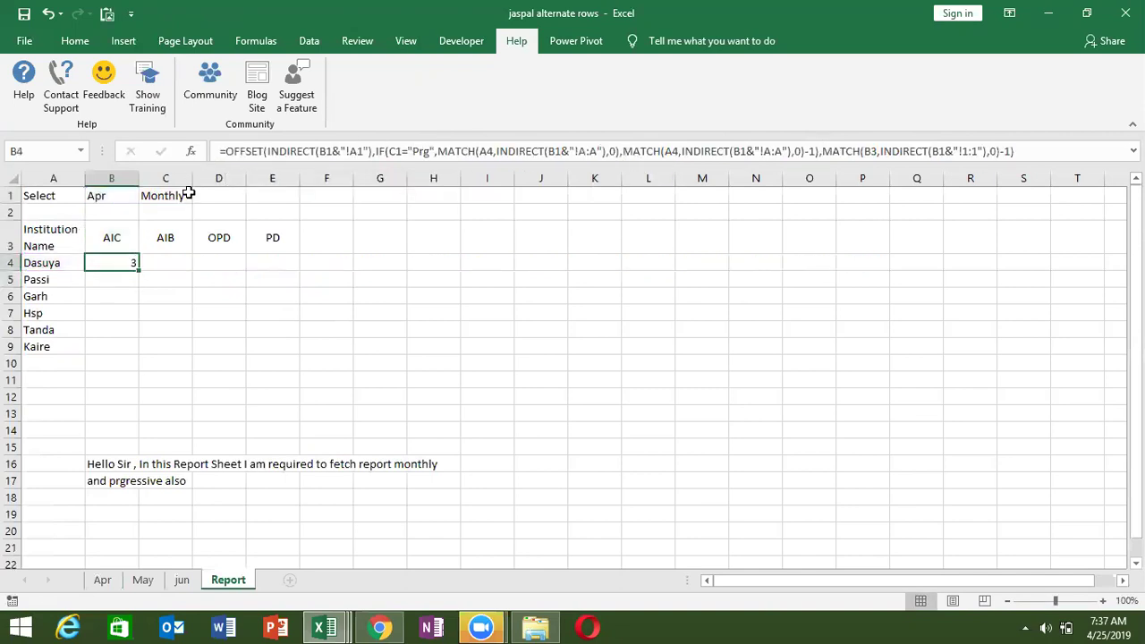
# Step: Set C1 to Prg and B1 to May, then select B4 showing 7
pyautogui.click(188, 193)
pyautogui.click(201, 197)
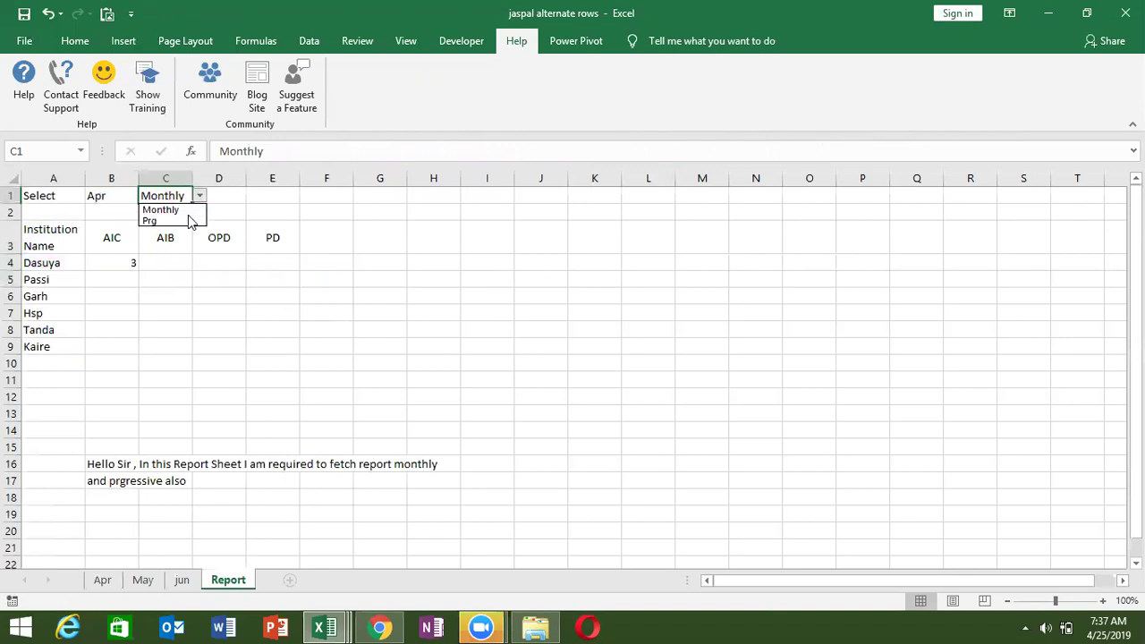
pyautogui.click(190, 220)
pyautogui.click(100, 195)
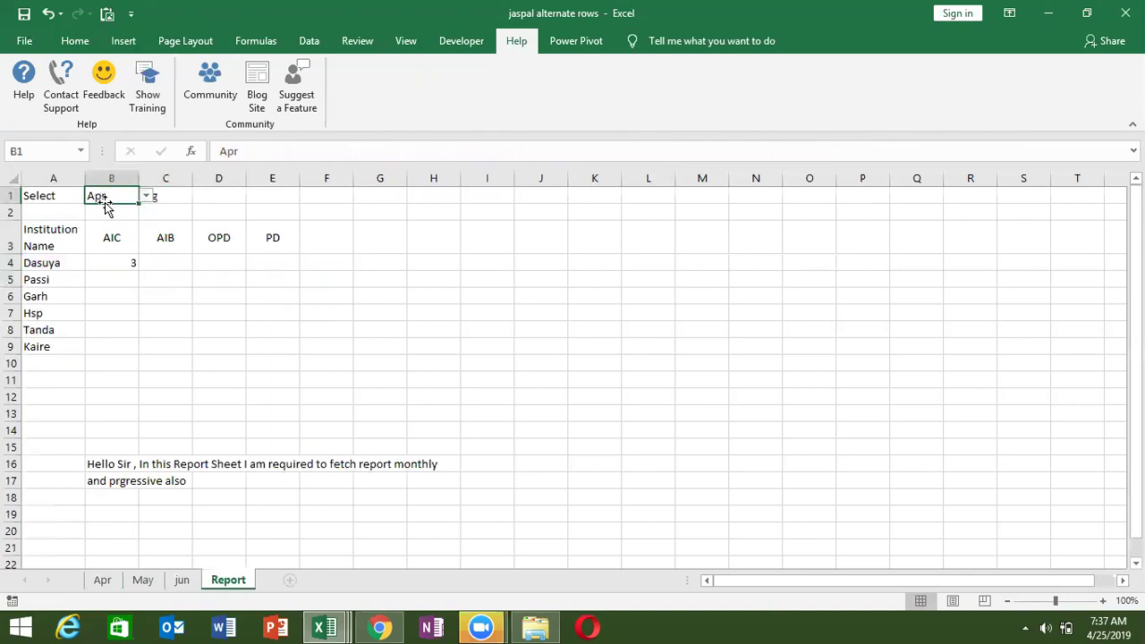
pyautogui.click(149, 196)
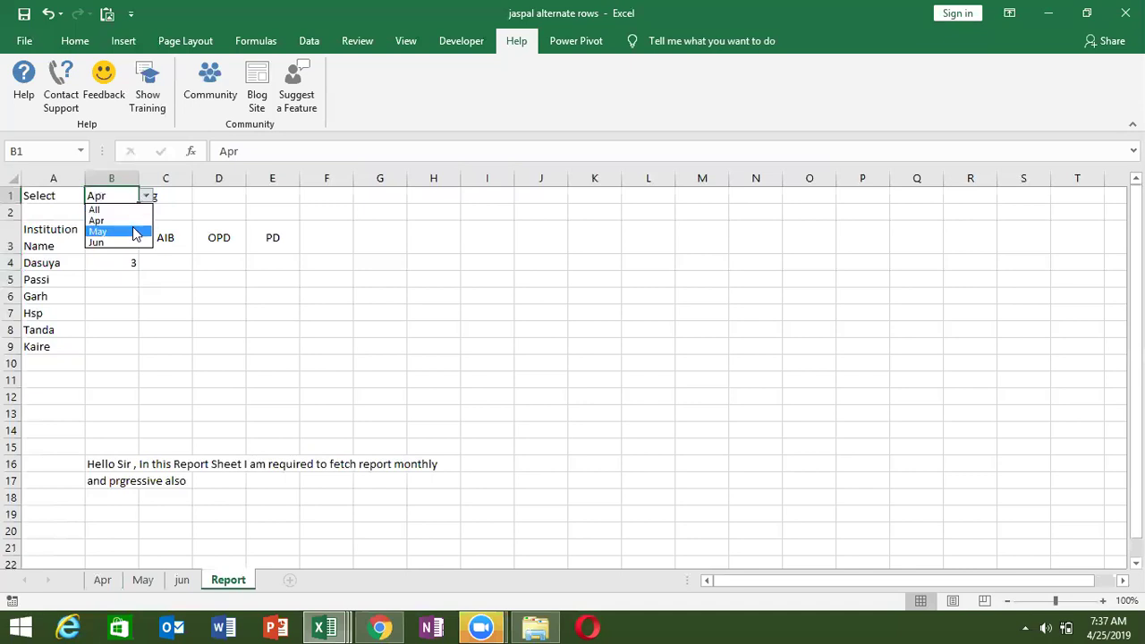
pyautogui.click(135, 233)
pyautogui.click(170, 196)
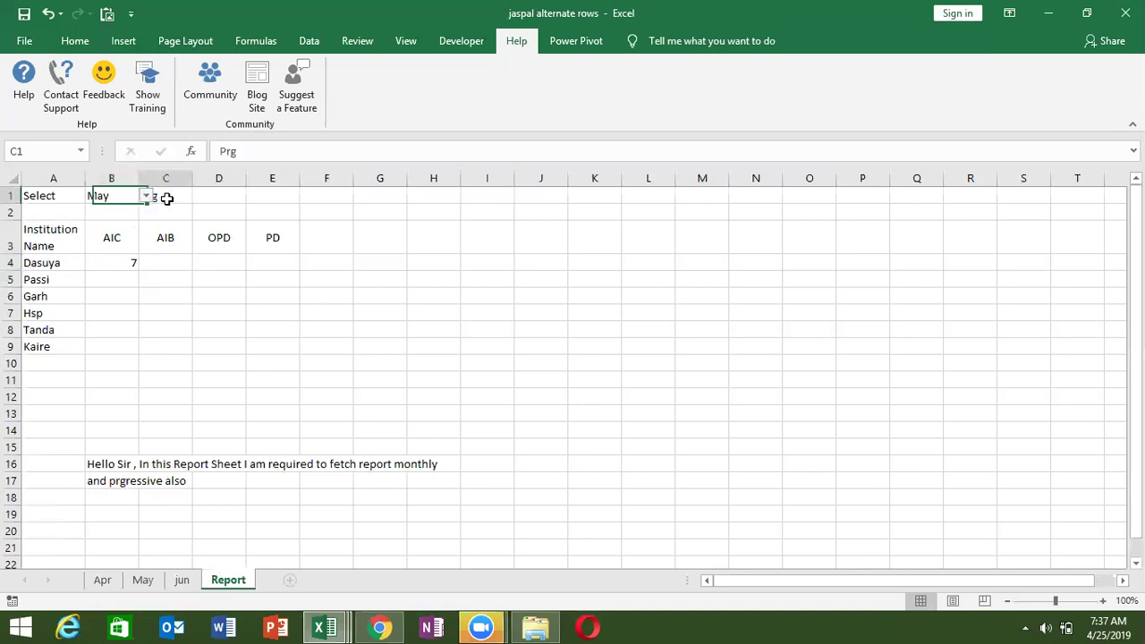
pyautogui.click(124, 259)
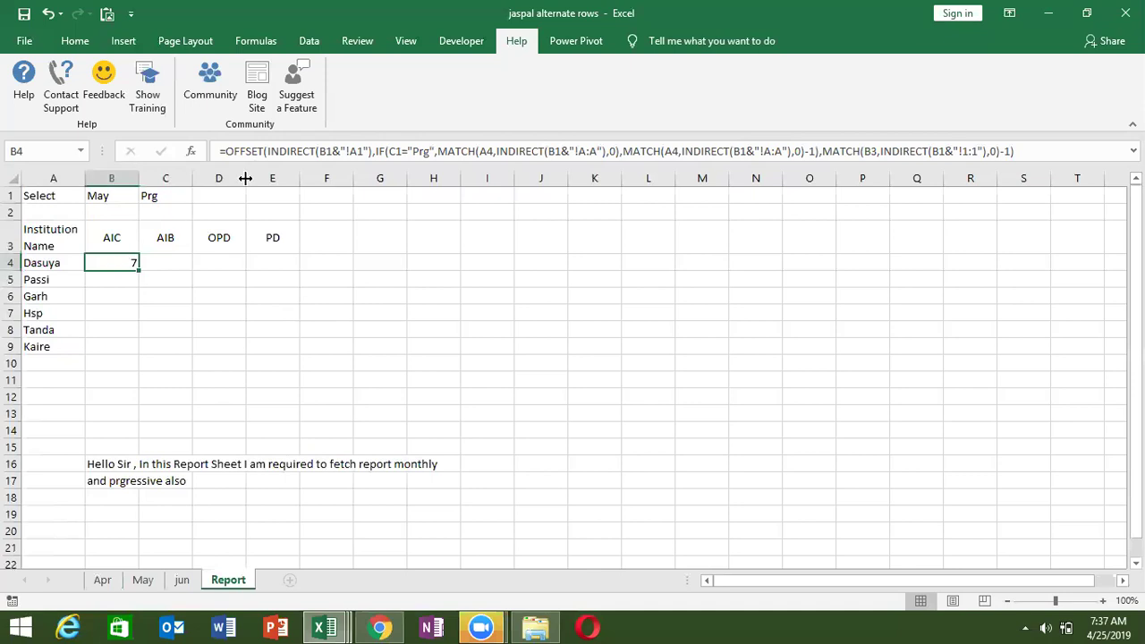
# Step: Anchor B4's first references as $B$1, $C$1, $A4 and the next $B$1
pyautogui.click(328, 154)
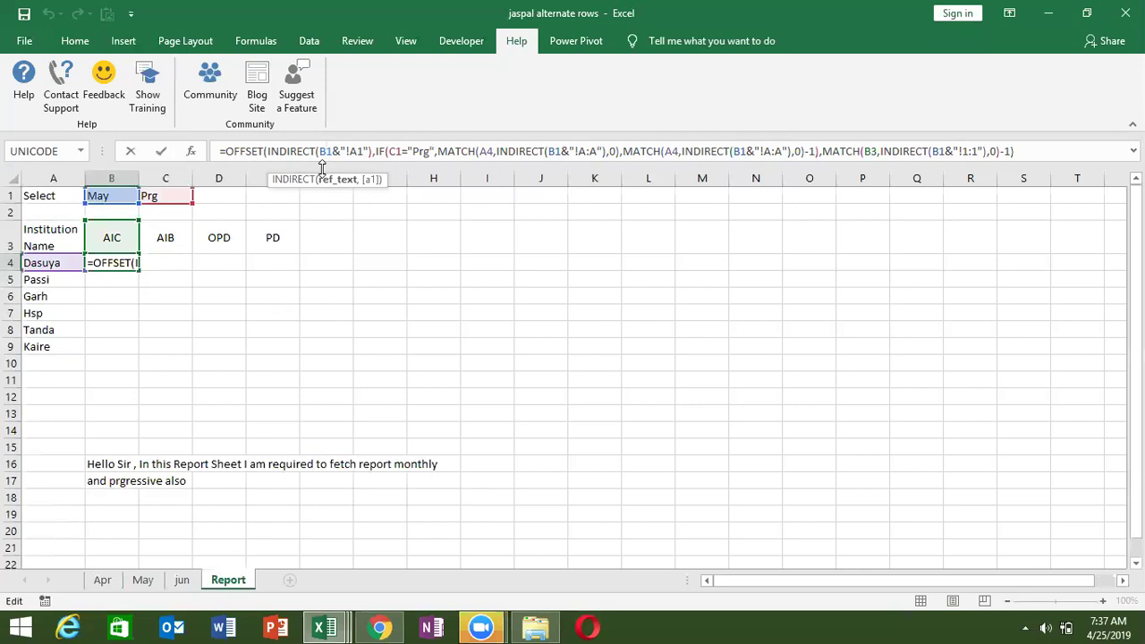
pyautogui.press('F4')
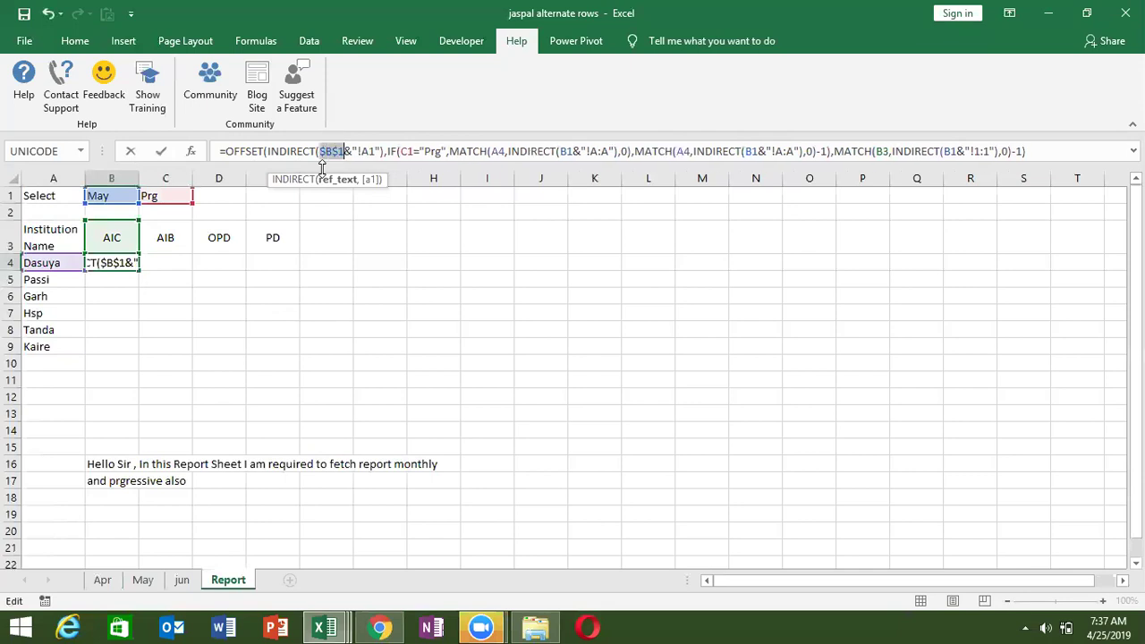
pyautogui.click(410, 154)
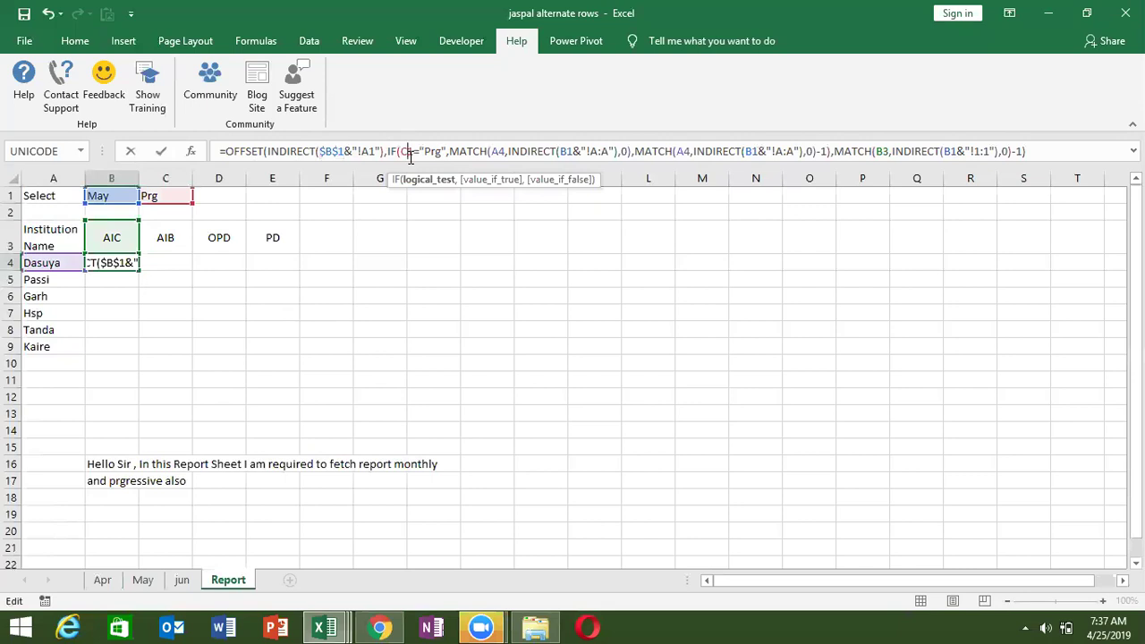
pyautogui.press('F4')
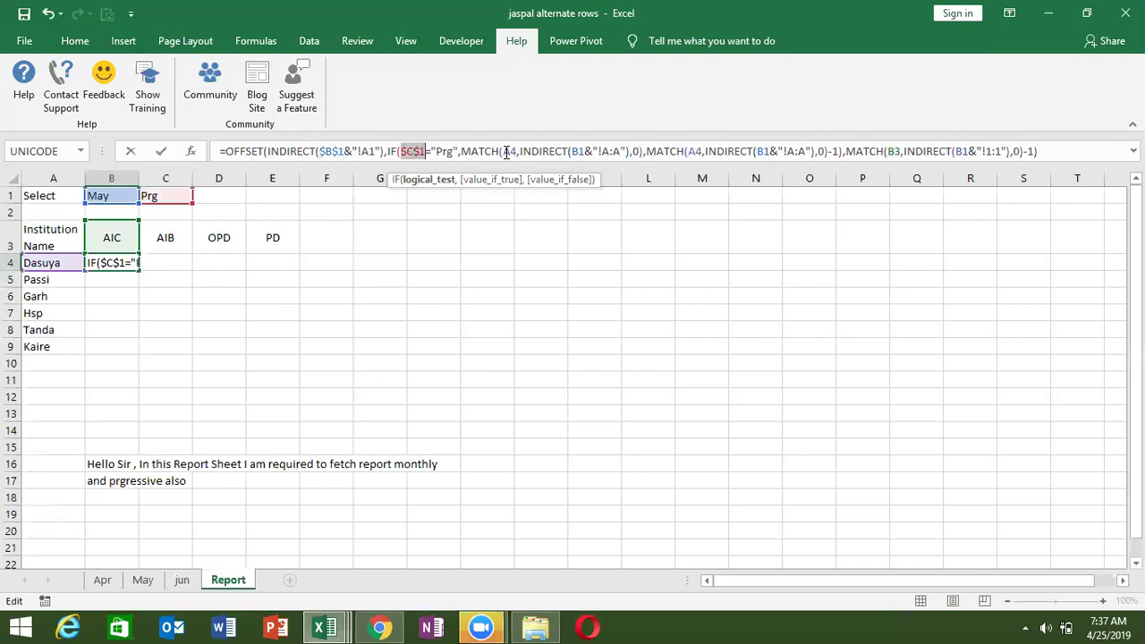
pyautogui.click(505, 152)
pyautogui.write('$')
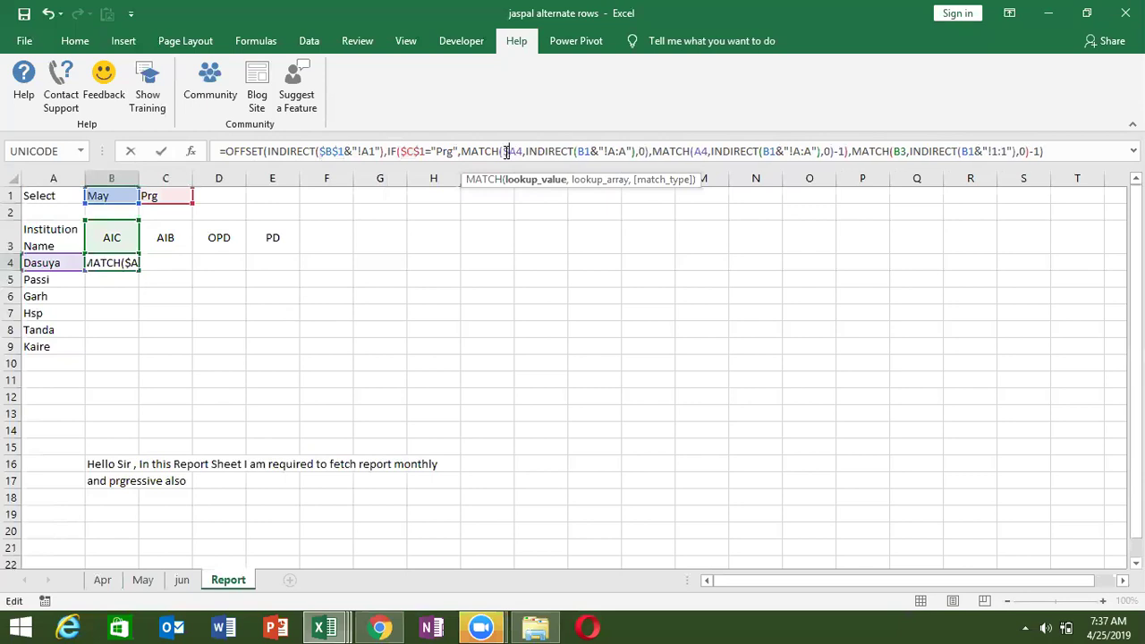
pyautogui.click(590, 151)
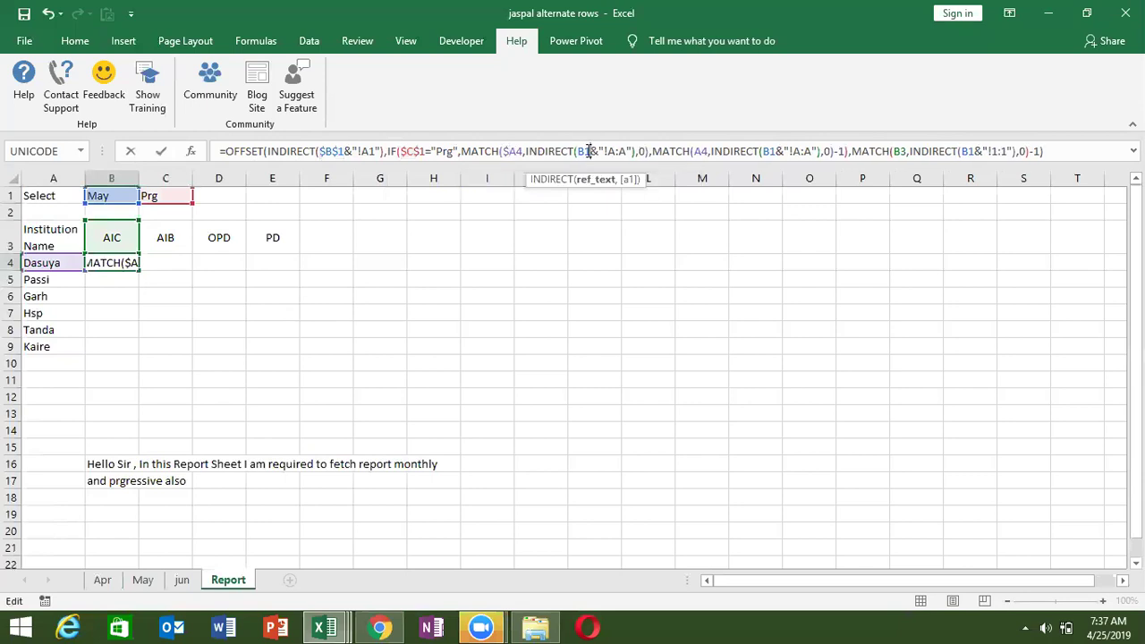
pyautogui.press('F4')
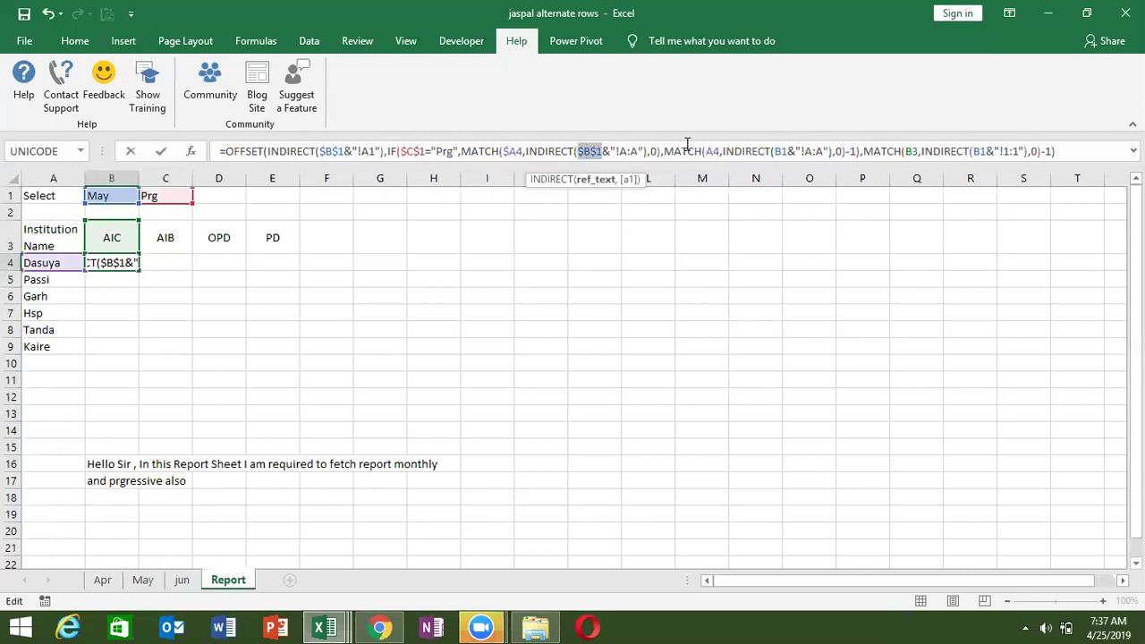
# Step: Anchor the remaining references as $A4, $B$1, B$3 and $B$1, then commit B4
pyautogui.click(715, 152)
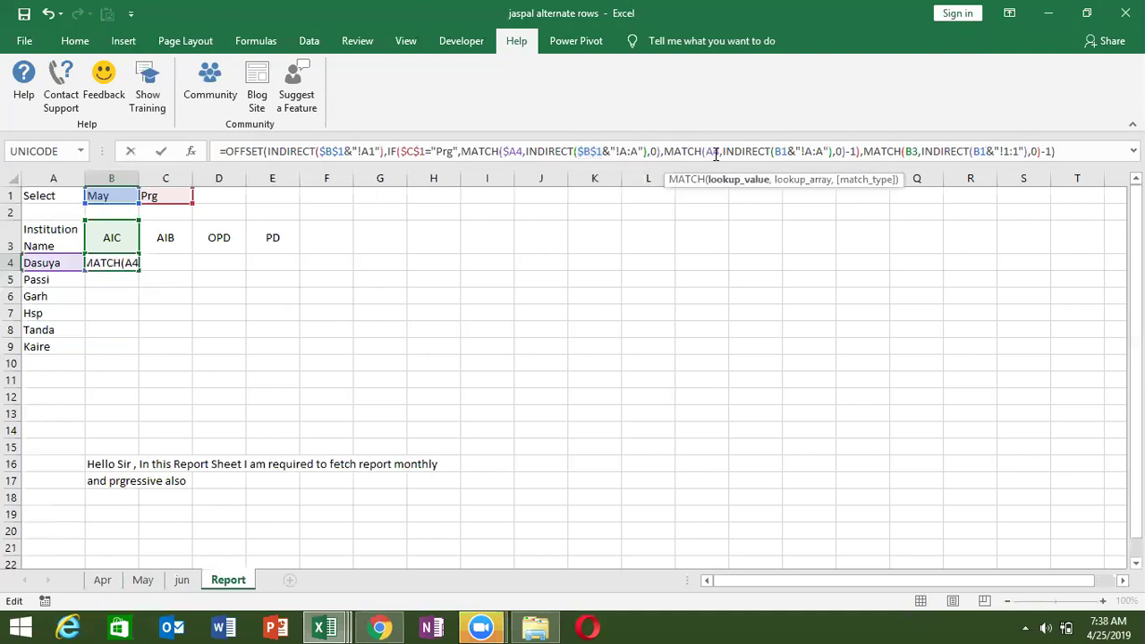
pyautogui.write('$')
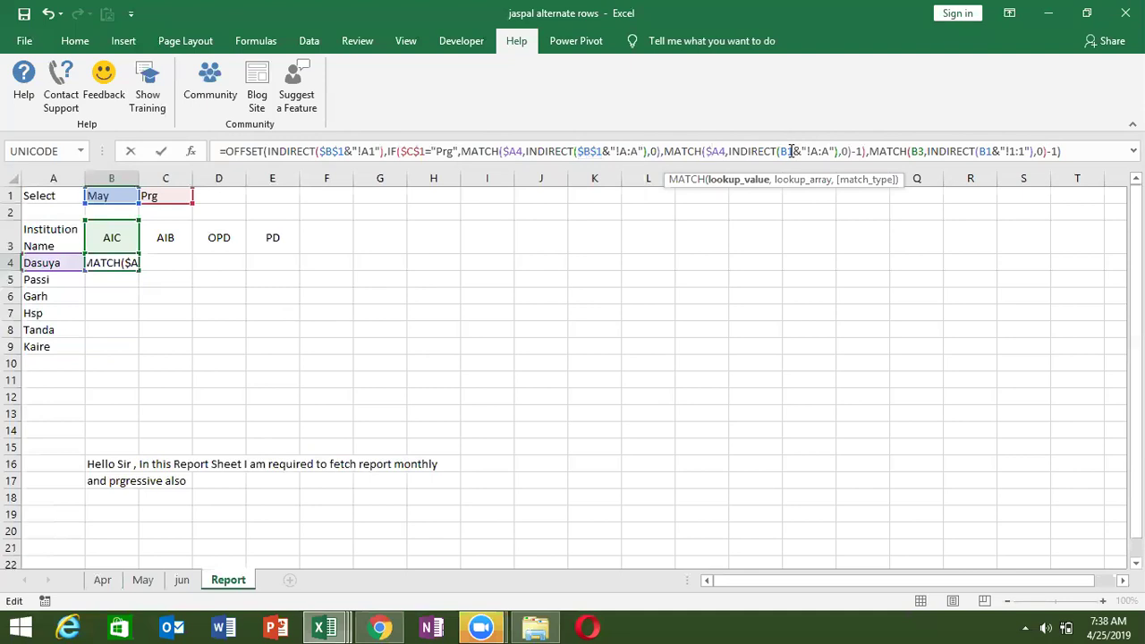
pyautogui.click(791, 151)
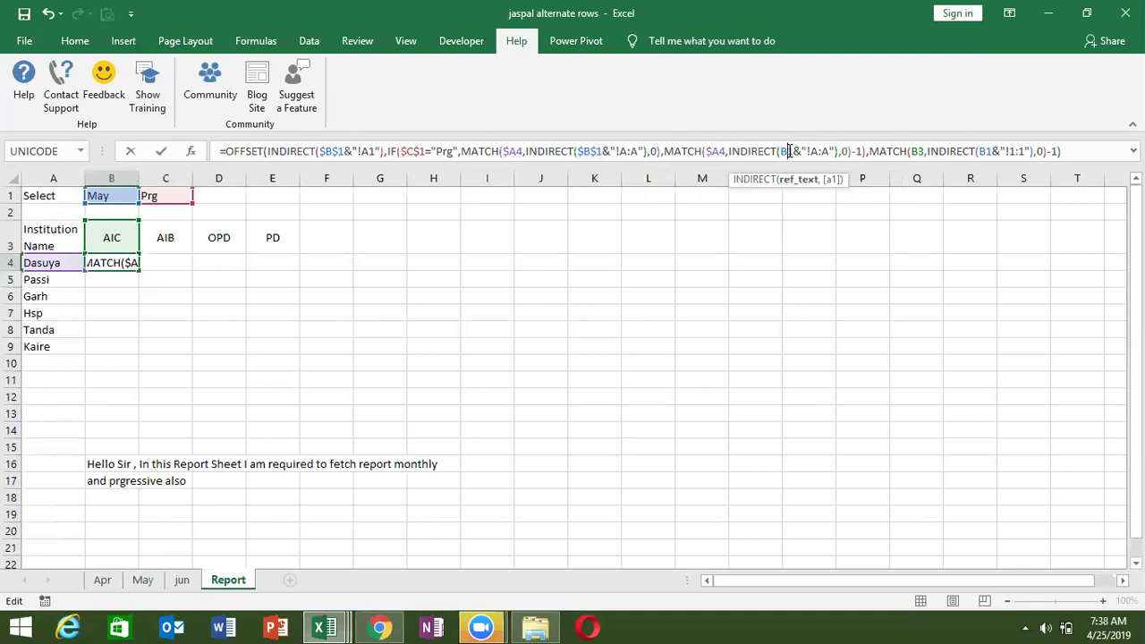
pyautogui.press('F4')
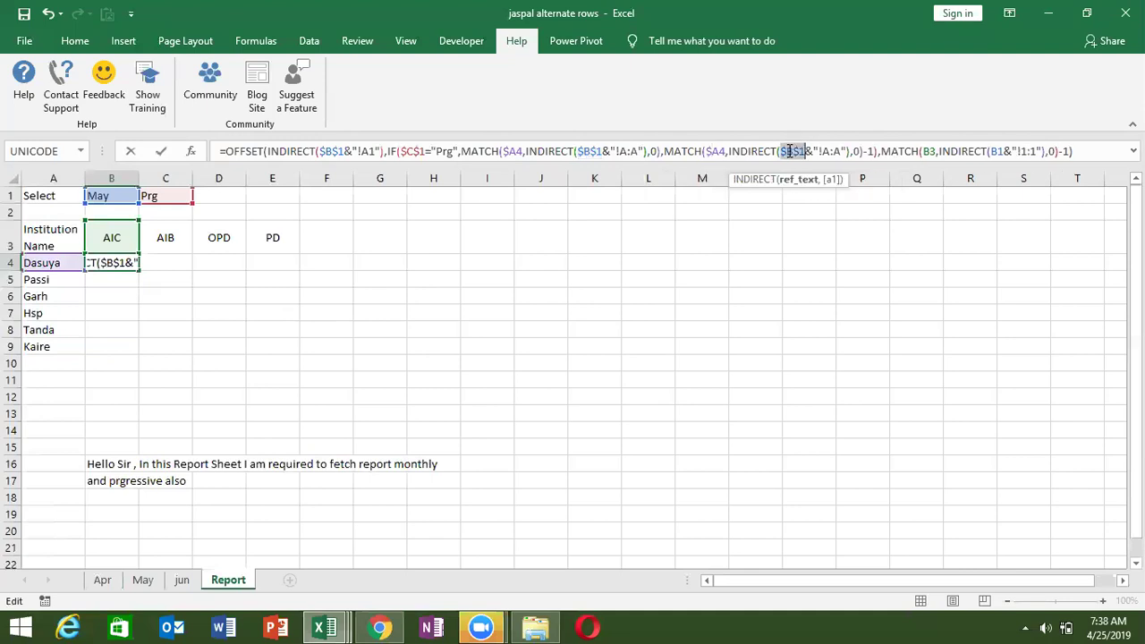
pyautogui.click(932, 151)
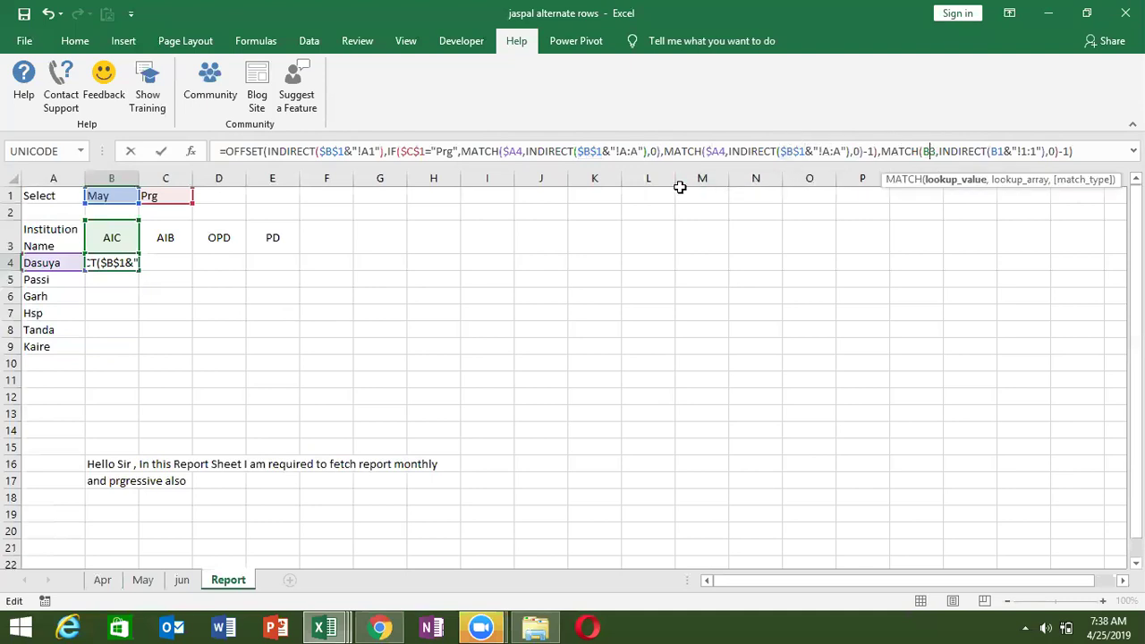
pyautogui.write('$')
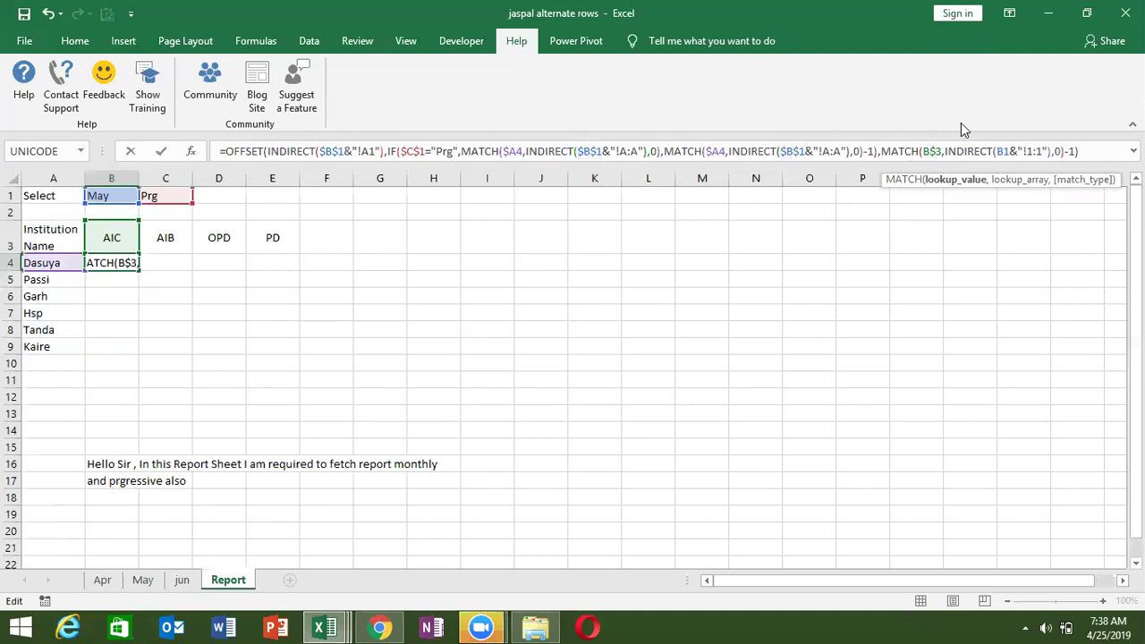
pyautogui.click(1004, 151)
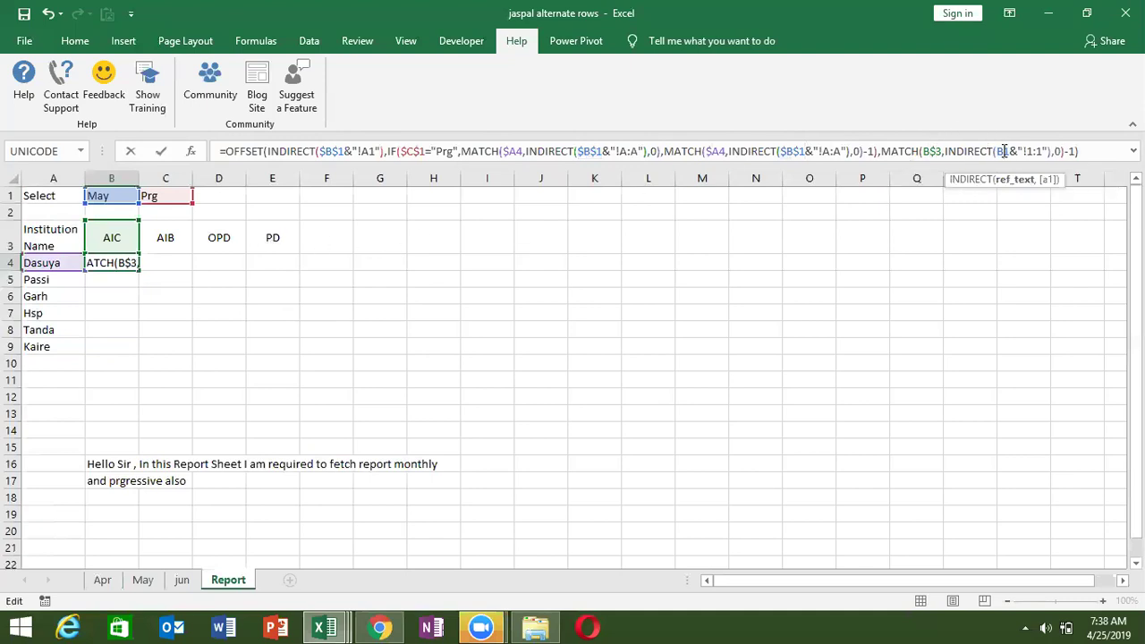
pyautogui.press('F4')
pyautogui.press('Return')
pyautogui.press('Up')
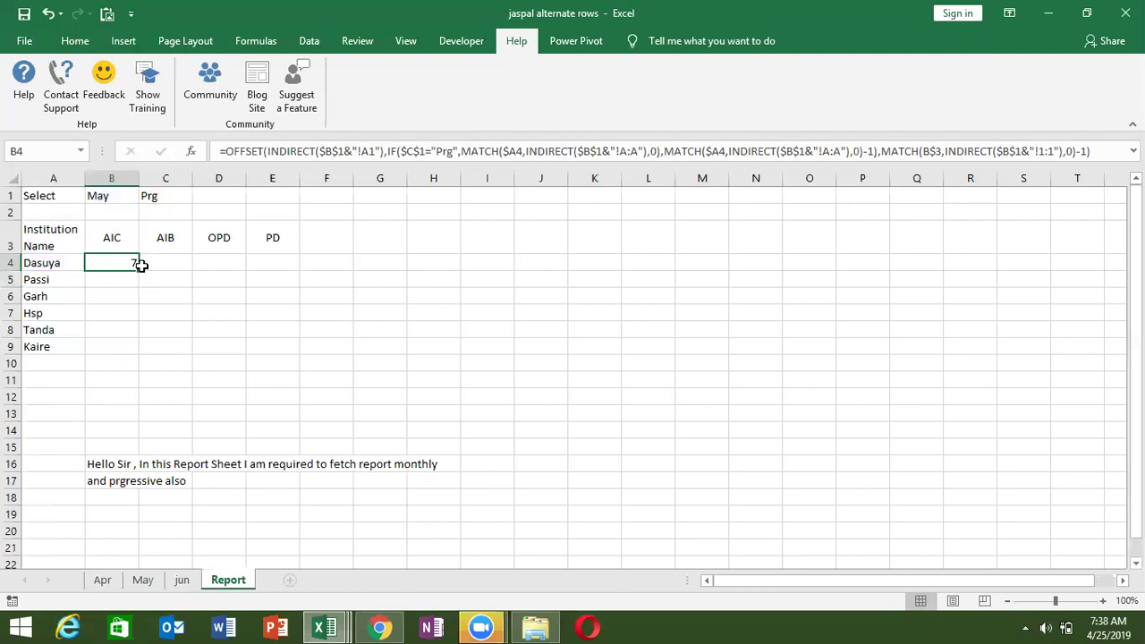
# Step: Fill B4's formula through B4:E9 and test B1 set to Apr, then May
pyautogui.moveTo(138, 268); pyautogui.dragTo(279, 266)
pyautogui.moveTo(303, 314); pyautogui.dragTo(301, 353)
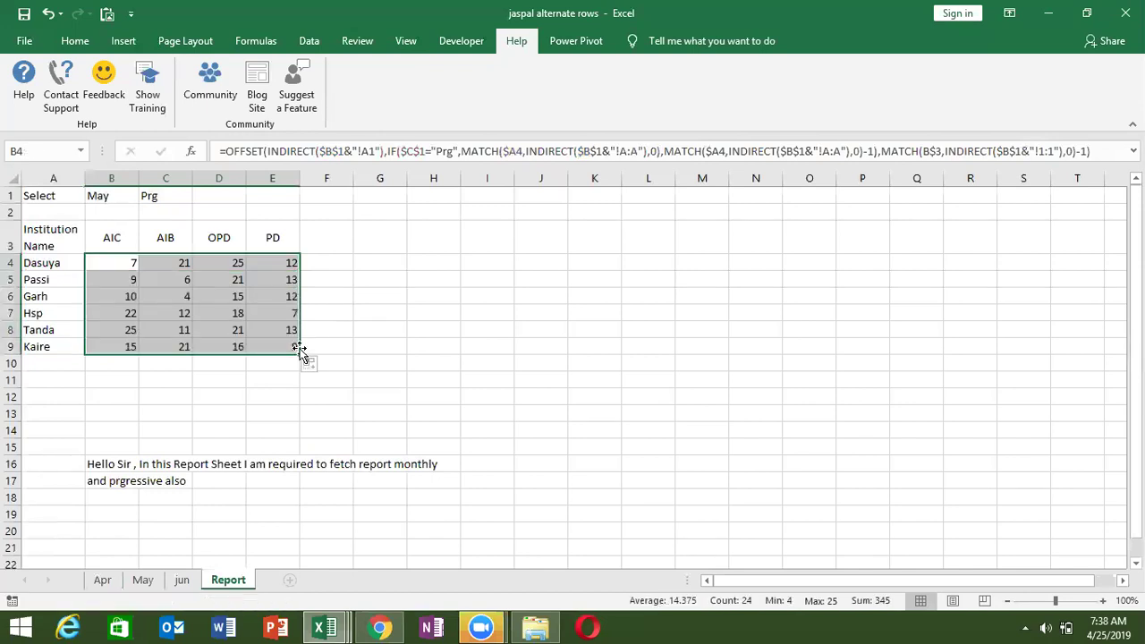
pyautogui.click(111, 196)
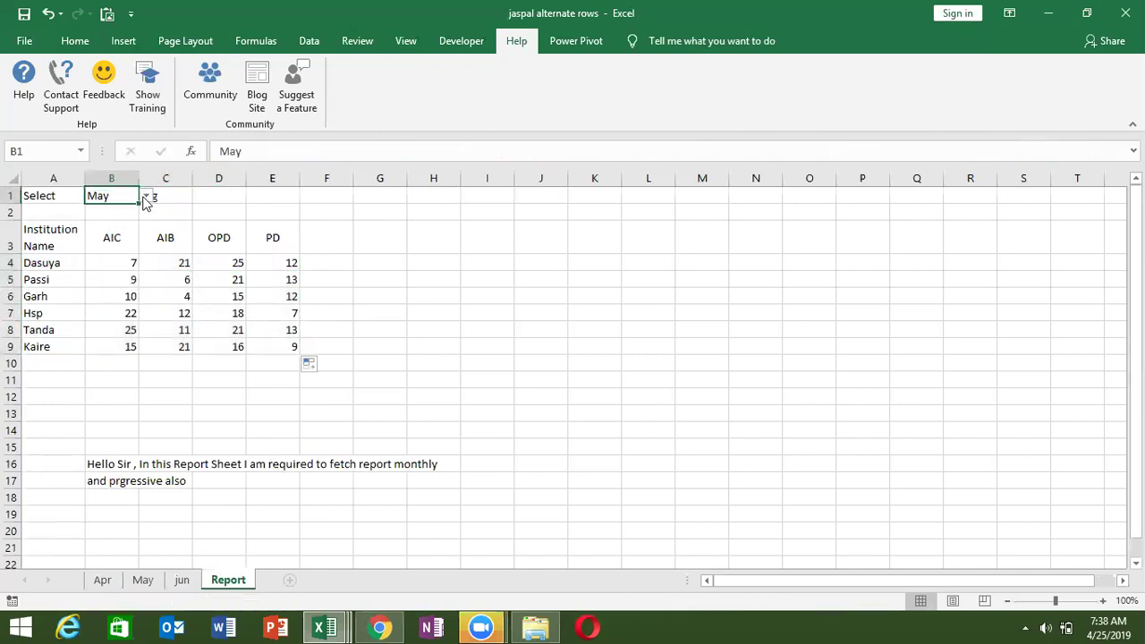
pyautogui.click(144, 198)
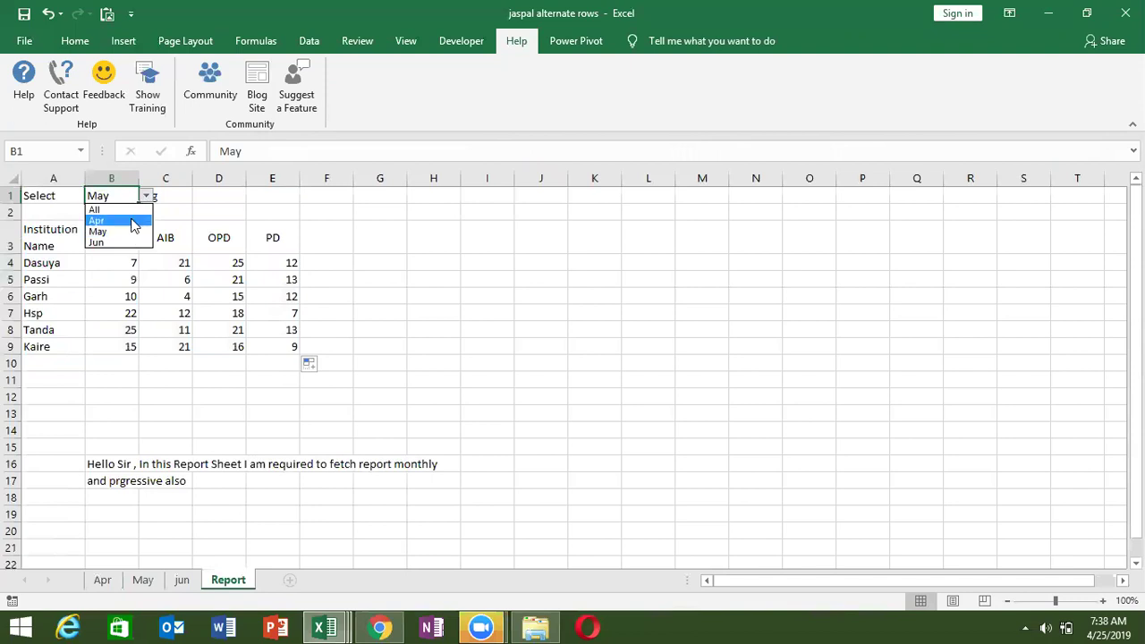
pyautogui.click(131, 221)
pyautogui.click(145, 196)
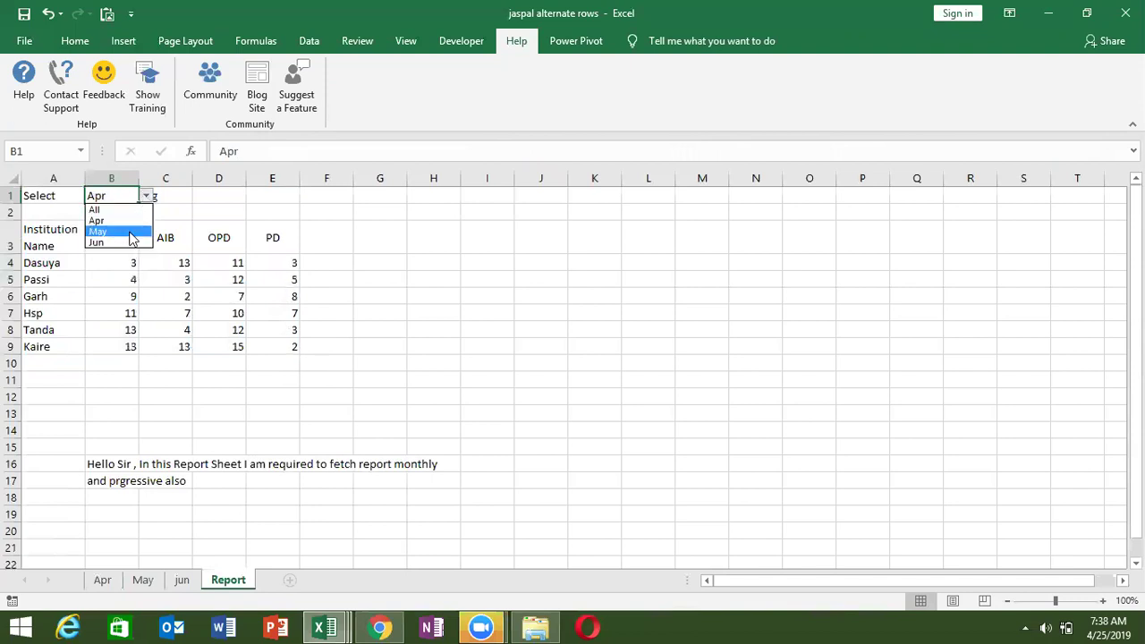
pyautogui.click(130, 233)
# Step: Switch B1 to Jun, then to All, which leaves #REF! errors
pyautogui.click(153, 191)
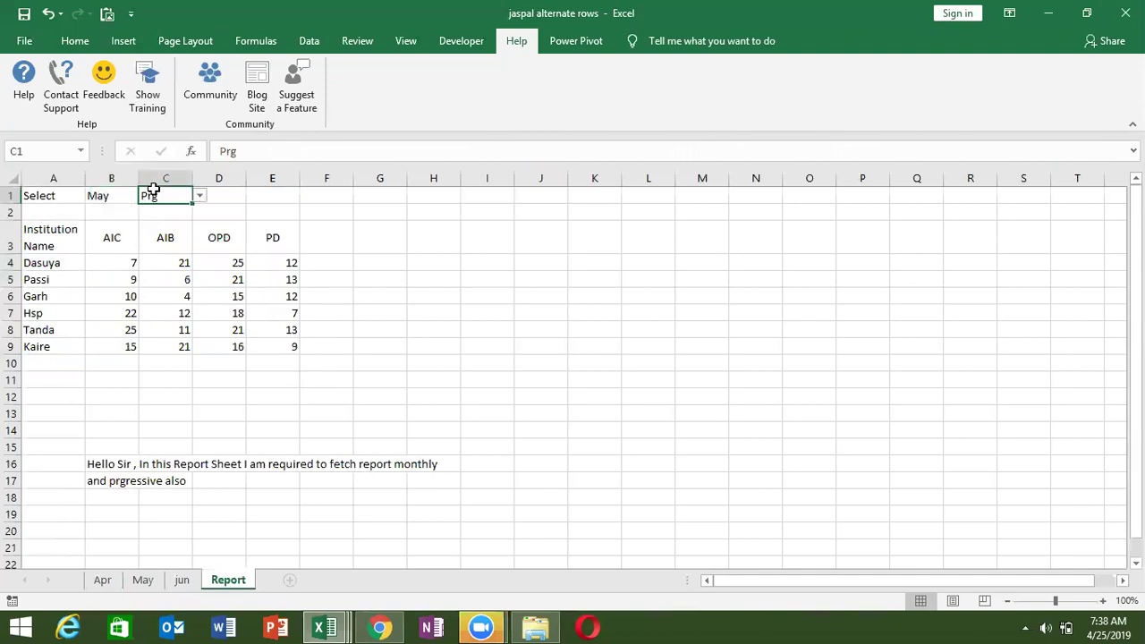
pyautogui.click(134, 195)
pyautogui.click(145, 196)
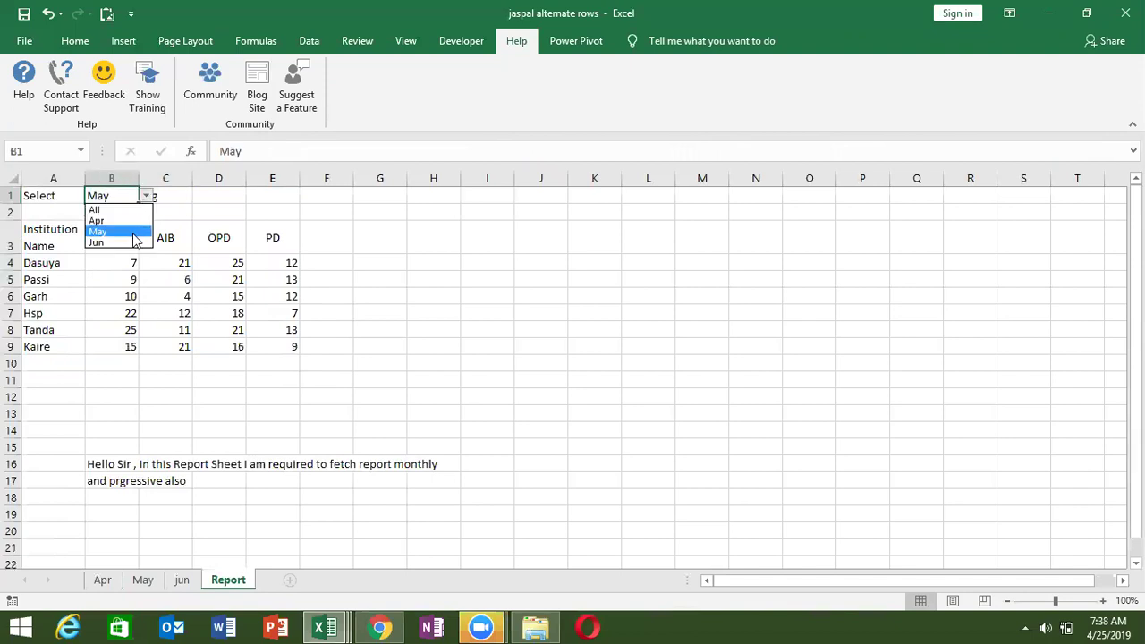
pyautogui.click(133, 244)
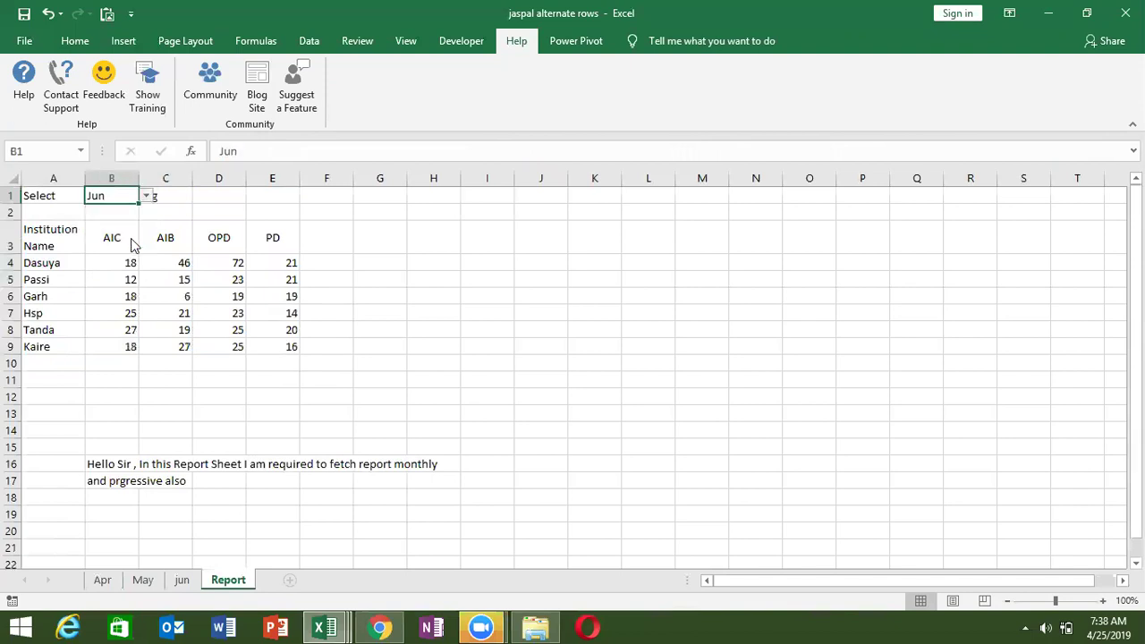
pyautogui.click(145, 196)
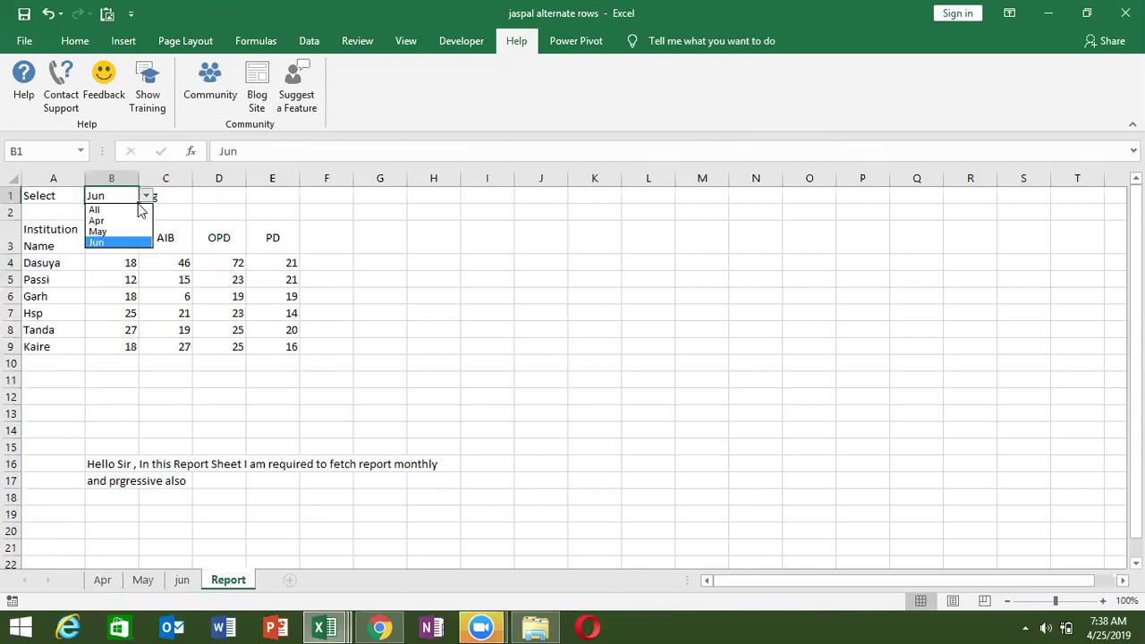
pyautogui.click(139, 211)
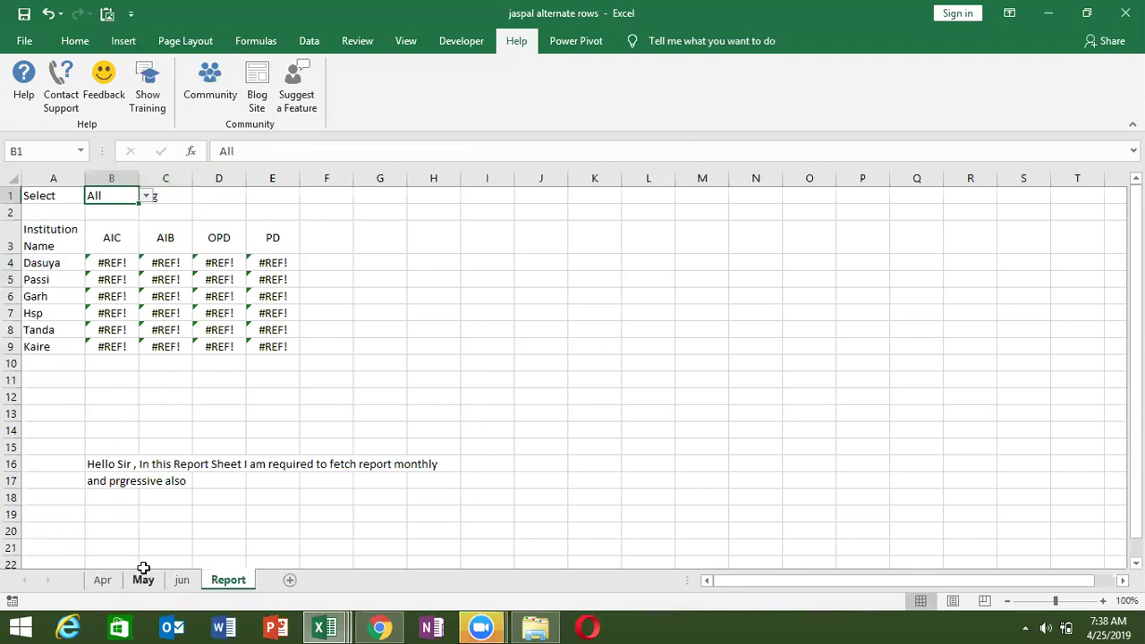
# Step: Review the figures on the Apr, May and jun sheets, including Apr B2, then return to Report
pyautogui.click(184, 580)
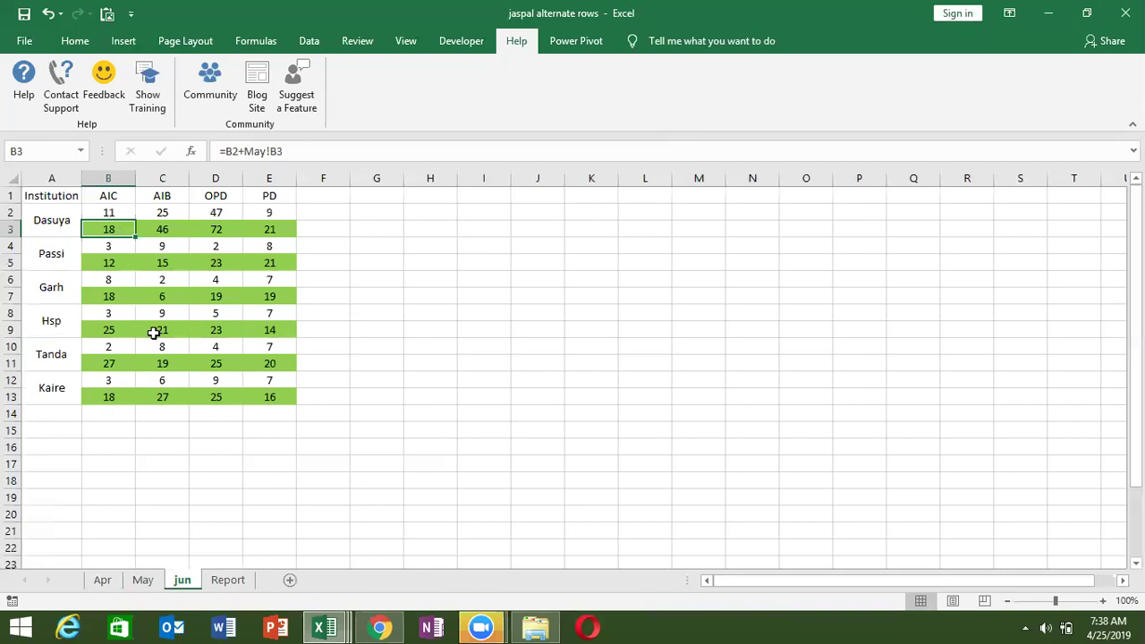
pyautogui.click(102, 585)
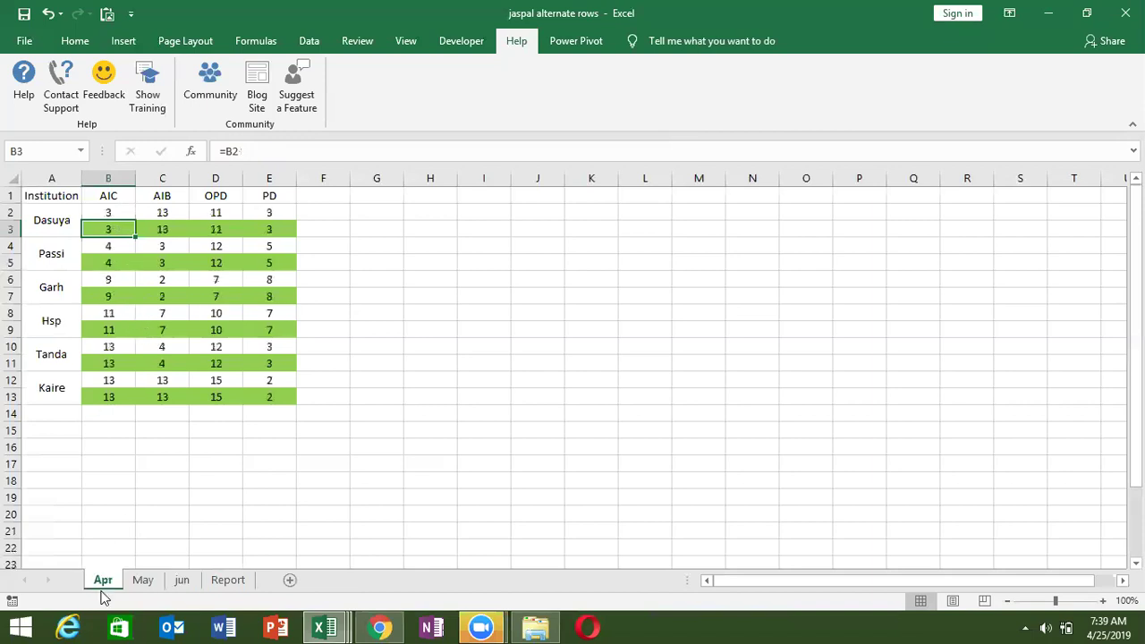
pyautogui.click(130, 585)
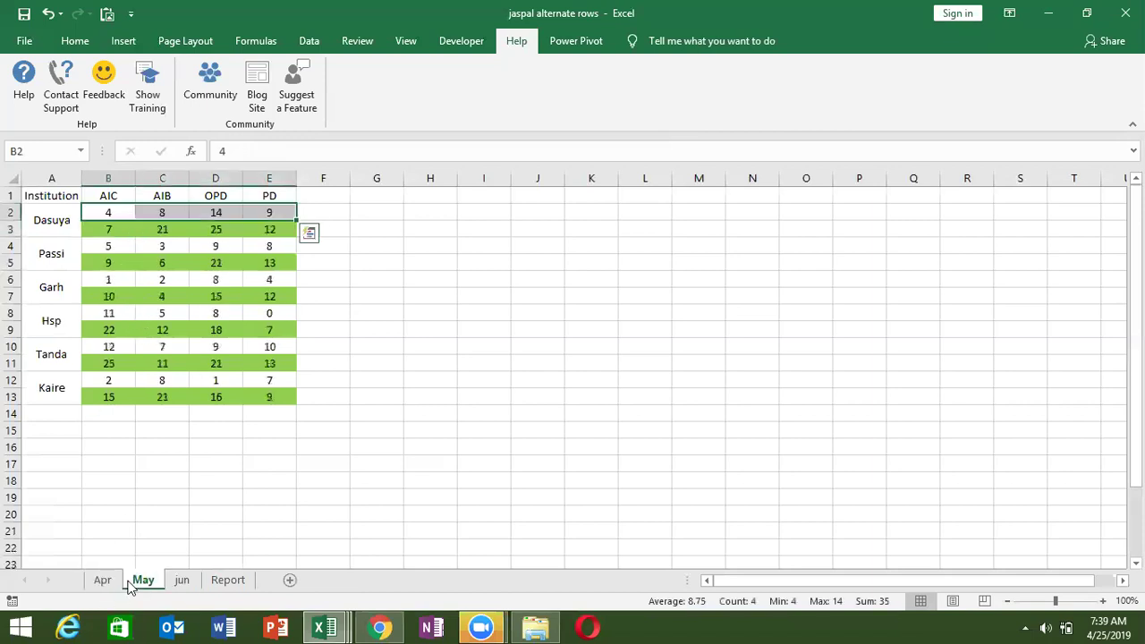
pyautogui.click(177, 579)
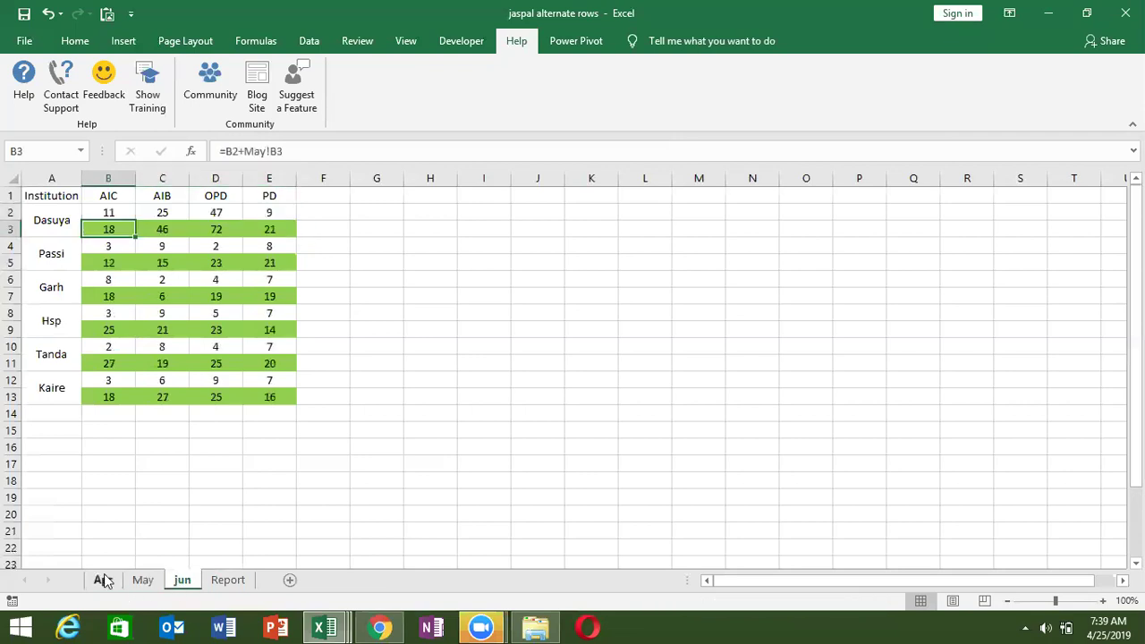
pyautogui.click(102, 580)
pyautogui.click(109, 215)
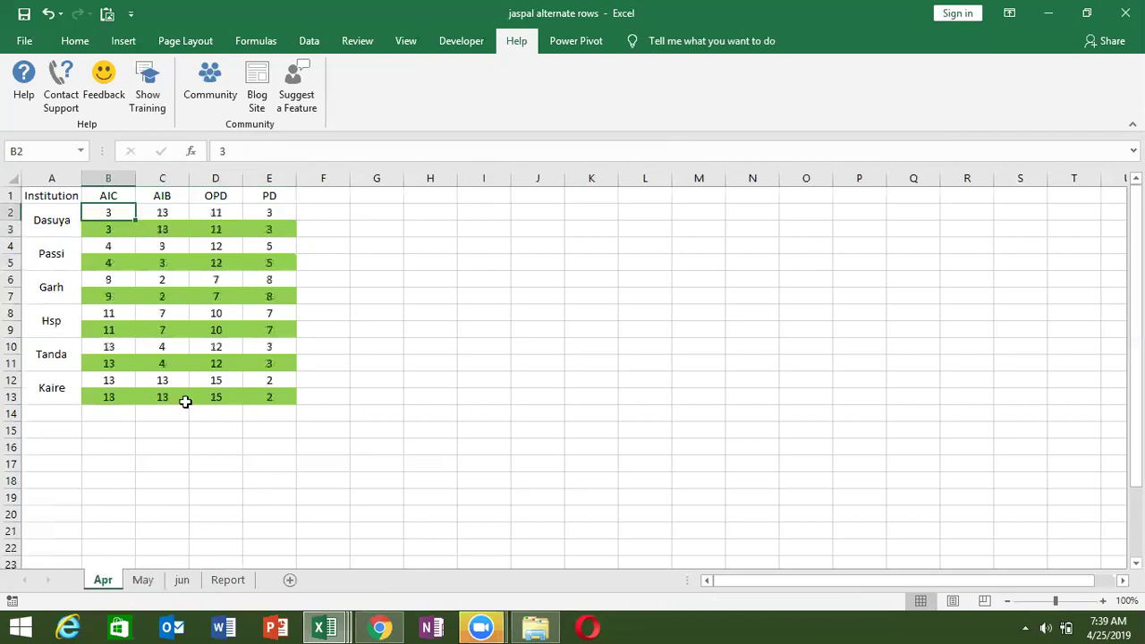
pyautogui.click(181, 580)
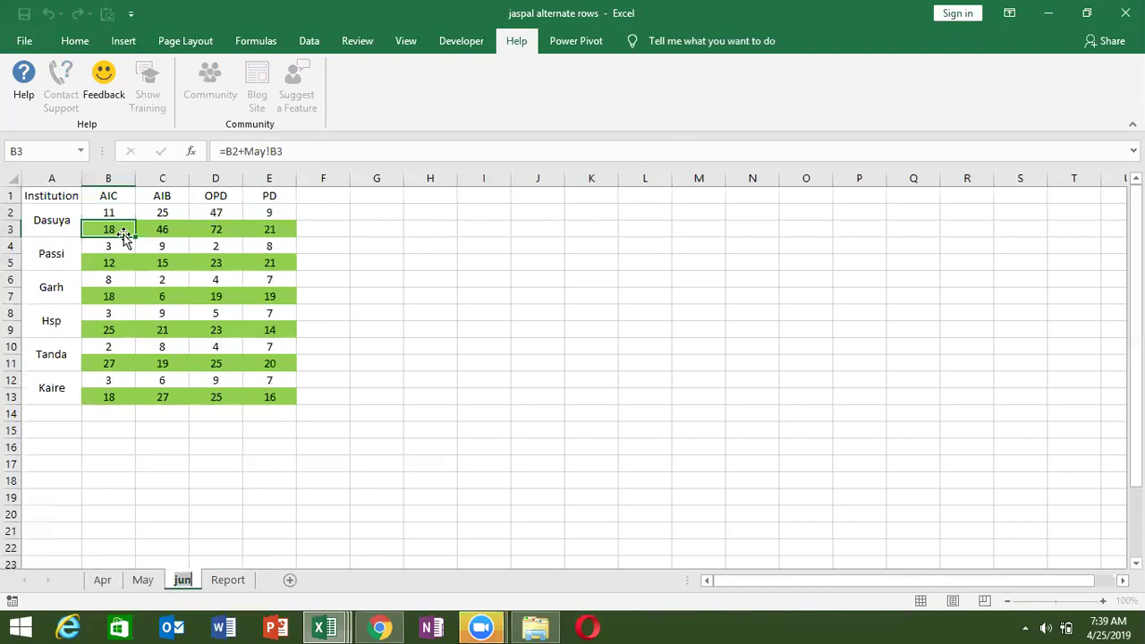
pyautogui.click(210, 465)
pyautogui.click(229, 580)
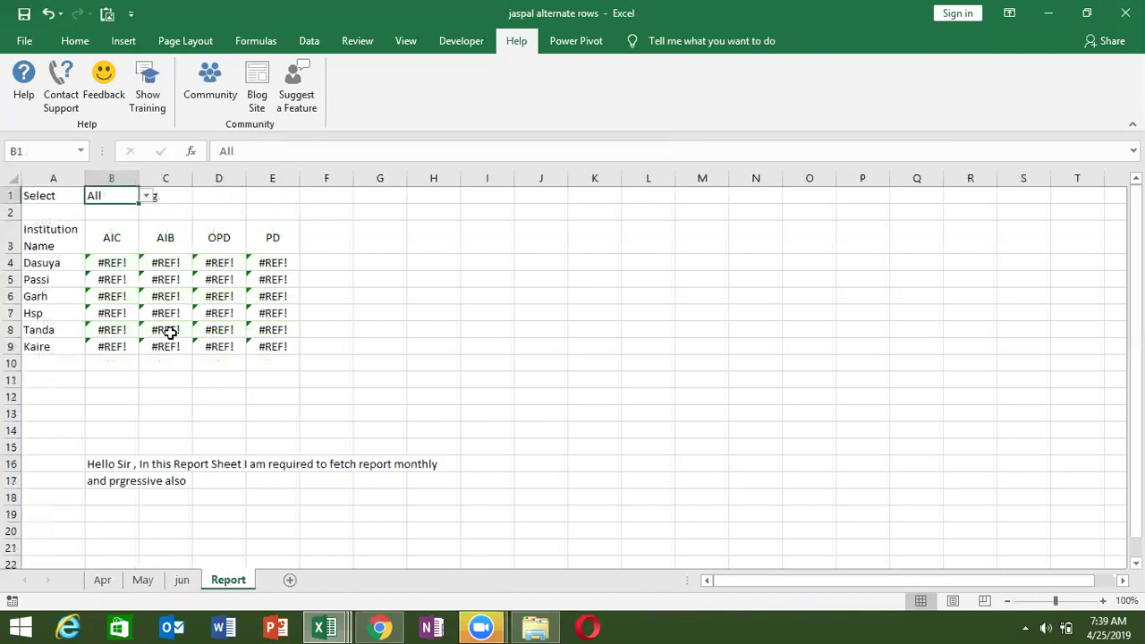
# Step: Step through the #REF! lookup formulas in B4:E9 of the Report table
pyautogui.click(107, 267)
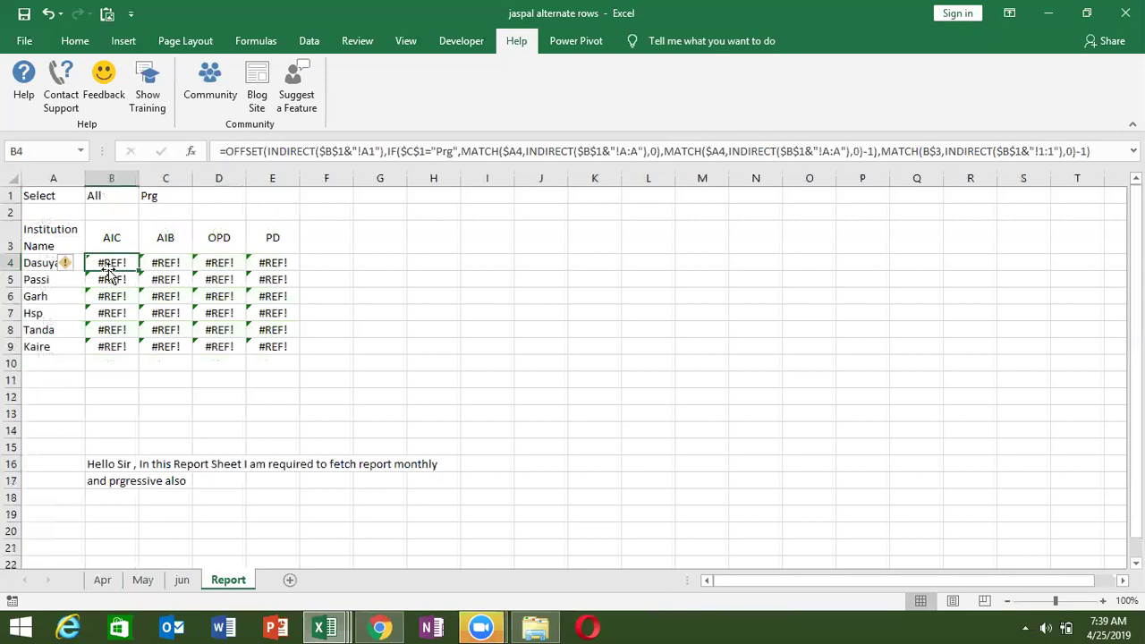
pyautogui.press('Right')
pyautogui.press('Right')
pyautogui.press('Right')
pyautogui.press('Down')
pyautogui.press('Down')
pyautogui.press('Down')
pyautogui.press('Down')
pyautogui.press('Down')
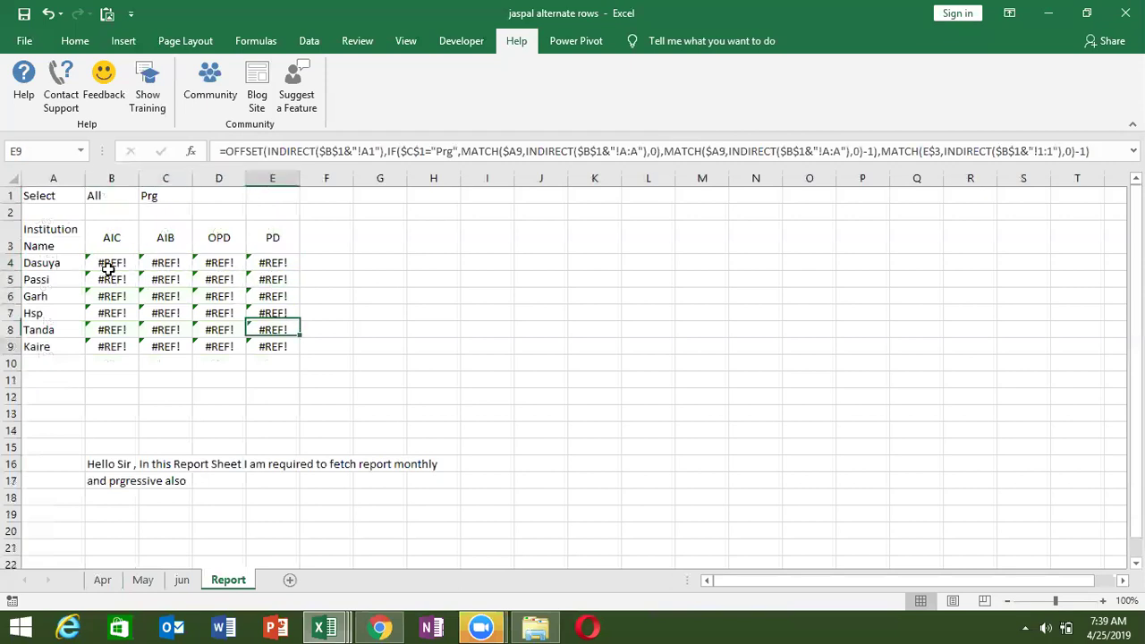
pyautogui.press('Down')
pyautogui.press('Down')
pyautogui.press('Left')
pyautogui.press('Up')
pyautogui.press('Up')
pyautogui.press('Left')
pyautogui.press('Left')
pyautogui.press('Left')
pyautogui.press('Up')
pyautogui.press('Up')
pyautogui.press('Up')
pyautogui.press('Up')
pyautogui.press('Right')
pyautogui.press('Right')
pyautogui.press('Up')
pyautogui.press('Left')
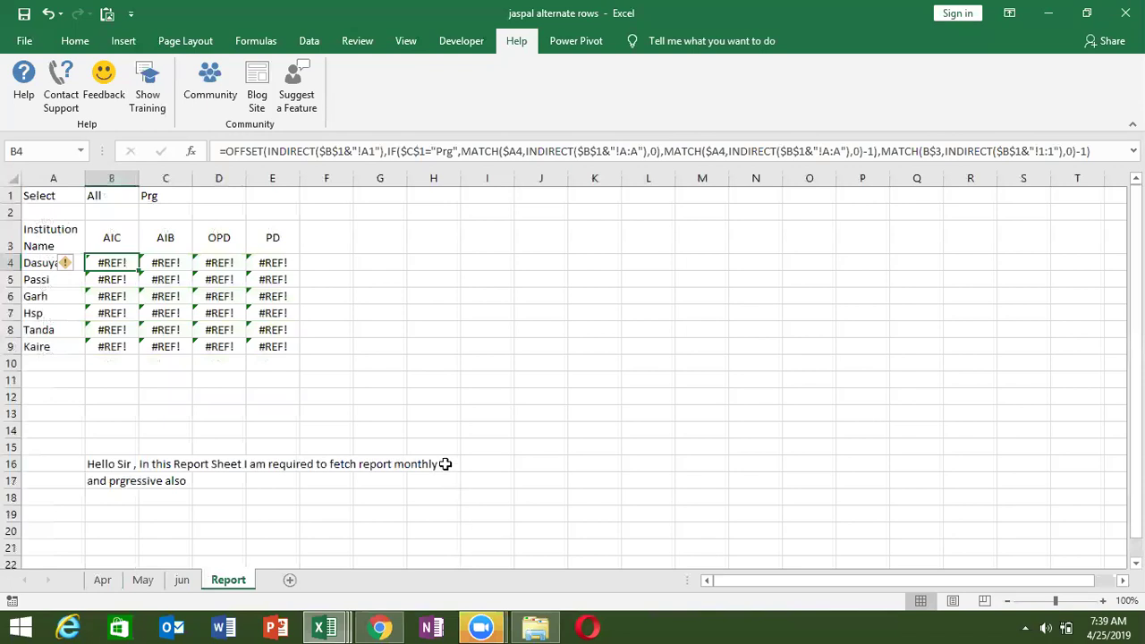
pyautogui.click(372, 266)
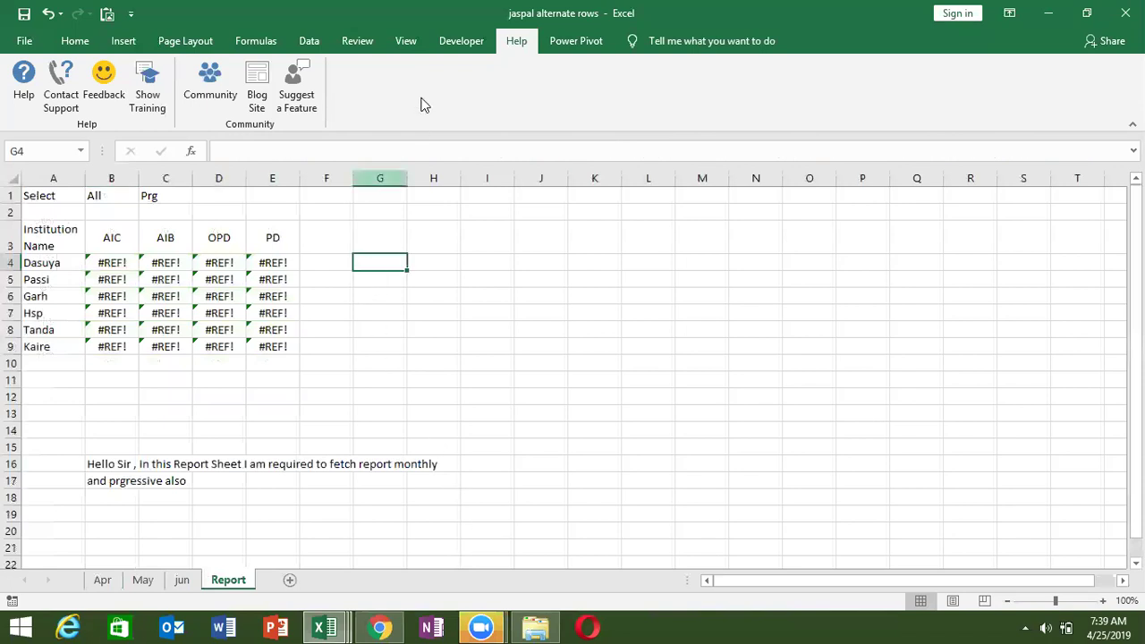
# Step: From the Developer tab, open Module2's VBA code with the mm and ALmm functions
pyautogui.click(462, 52)
pyautogui.click(20, 94)
pyautogui.click(362, 515)
# Step: Below ALmm, write Function SN() with SN = Sheets(Sheets.Count - 1)
pyautogui.press('Return')
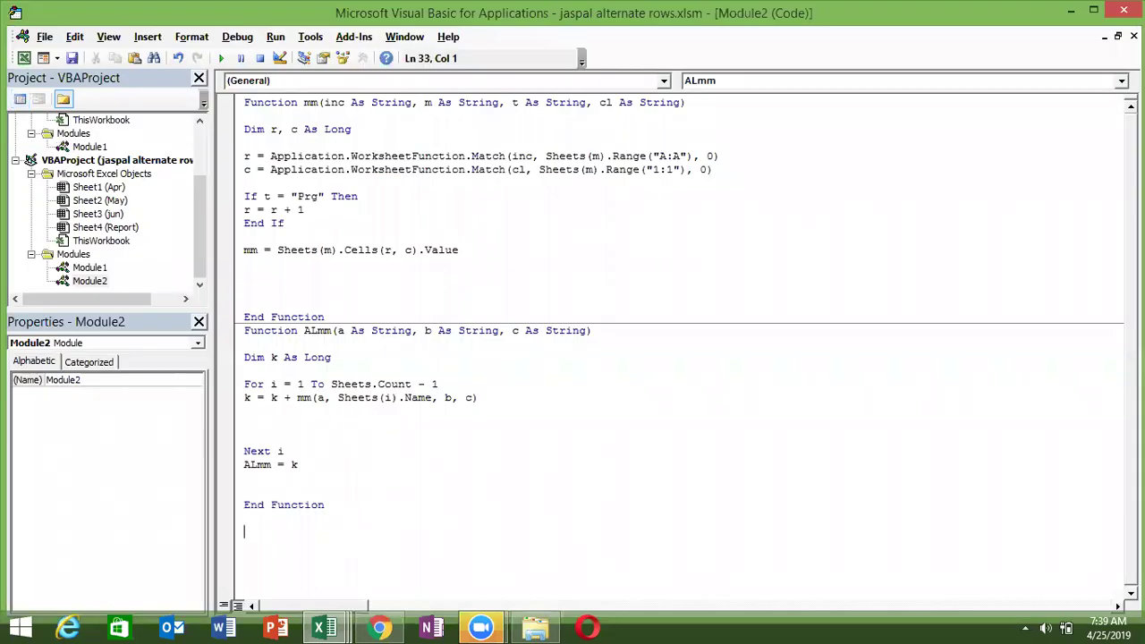
pyautogui.press('Return')
pyautogui.press('Return')
pyautogui.press('Return')
pyautogui.press('Return')
pyautogui.press('Return')
pyautogui.press('Return')
pyautogui.press('Return')
pyautogui.press('Return')
pyautogui.press('Return')
pyautogui.press('BackSpace')
pyautogui.press('BackSpace')
pyautogui.press('BackSpace')
pyautogui.press('BackSpace')
pyautogui.press('BackSpace')
pyautogui.press('BackSpace')
pyautogui.press('BackSpace')
pyautogui.write('function SN')
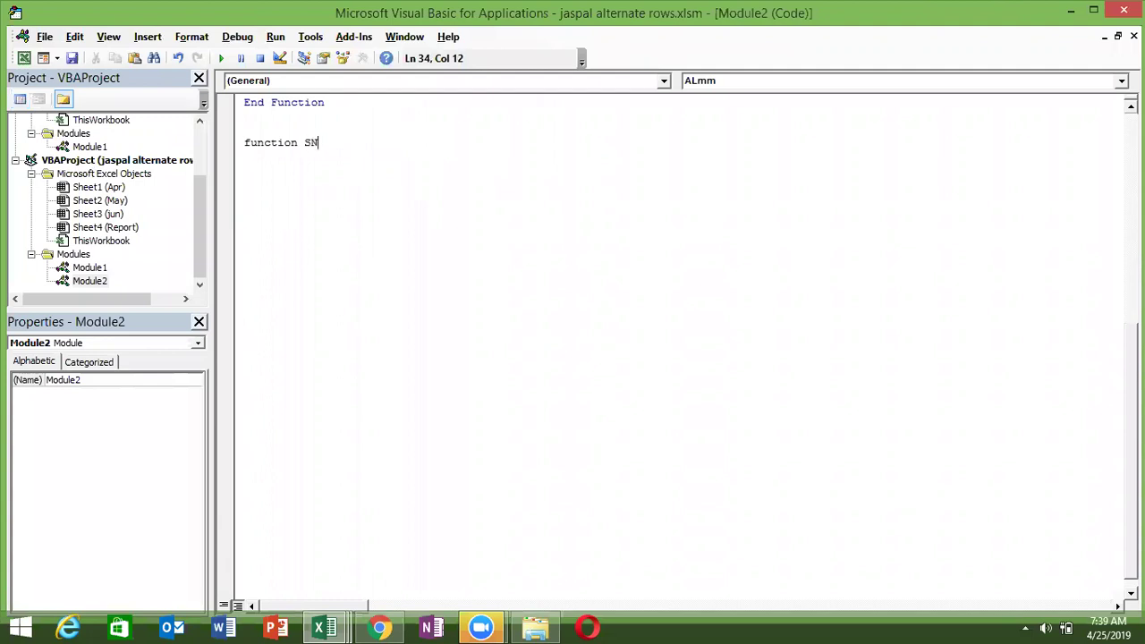
pyautogui.write('(')
pyautogui.press('Return')
pyautogui.press('Return')
pyautogui.press('Return')
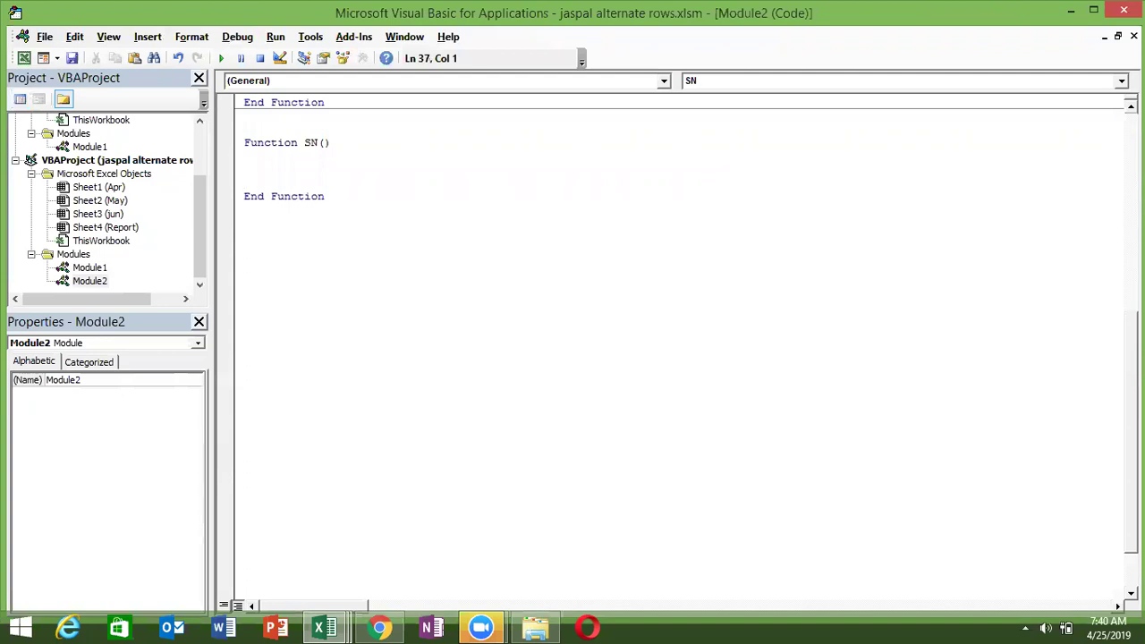
pyautogui.write('SN=sheets(')
pyautogui.write('sheet')
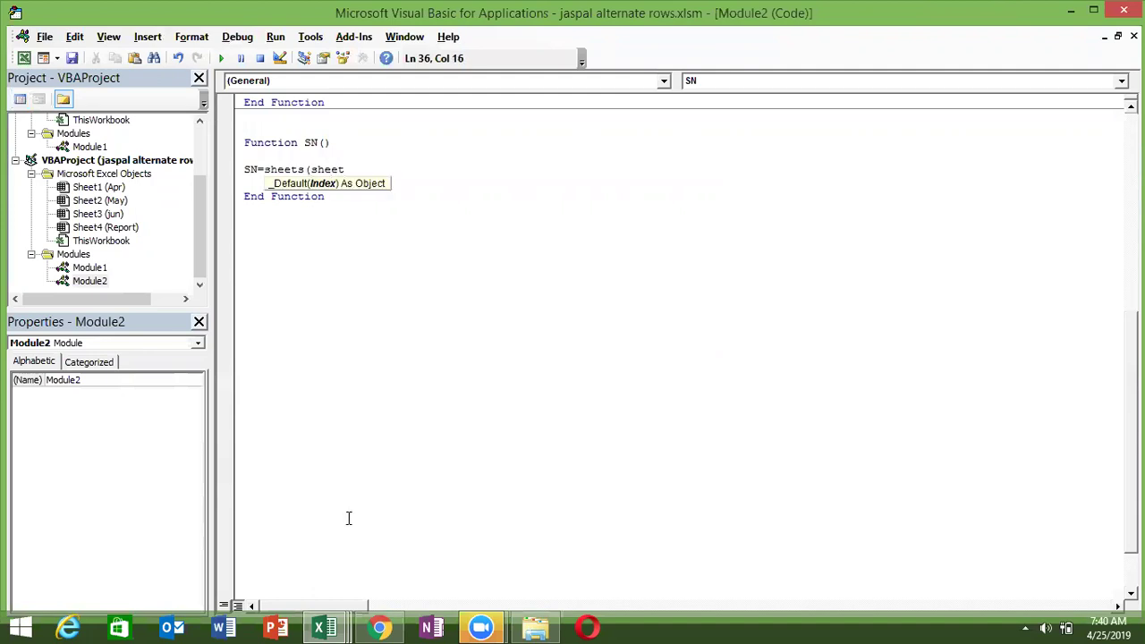
pyautogui.write('s.cou')
pyautogui.press('Tab')
pyautogui.write('-1')
pyautogui.write(')')
pyautogui.click(349, 519)
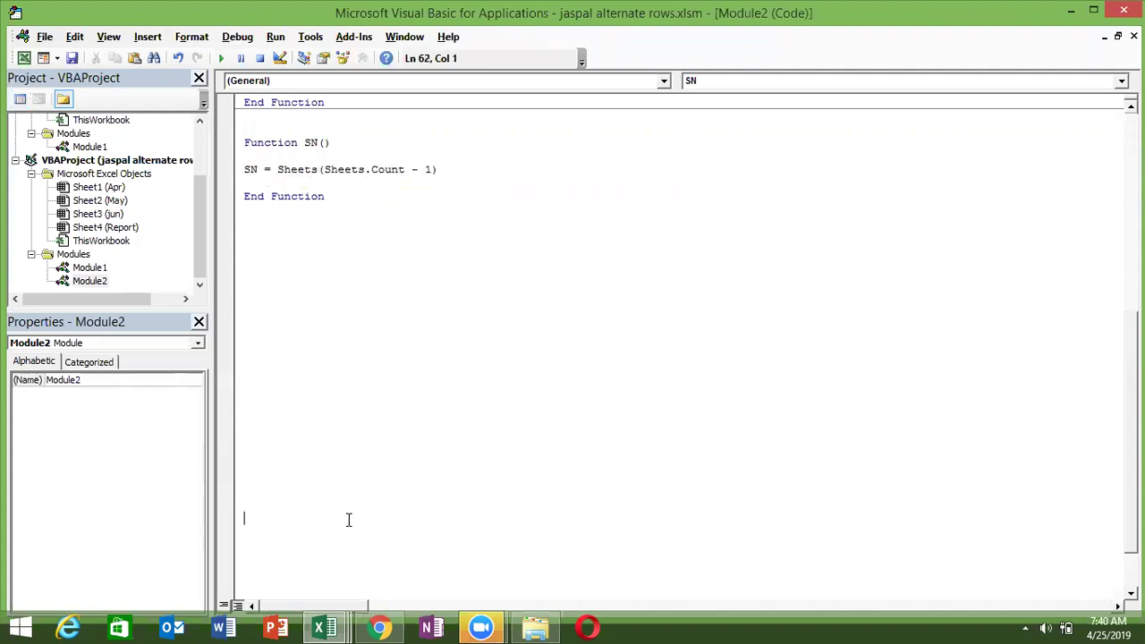
# Step: Append .Name to the SN line and return to Excel's Report sheet
pyautogui.click(449, 170)
pyautogui.press('BackSpace')
pyautogui.write('.name')
pyautogui.click(424, 200)
pyautogui.hotkey('alt', 'Tab')
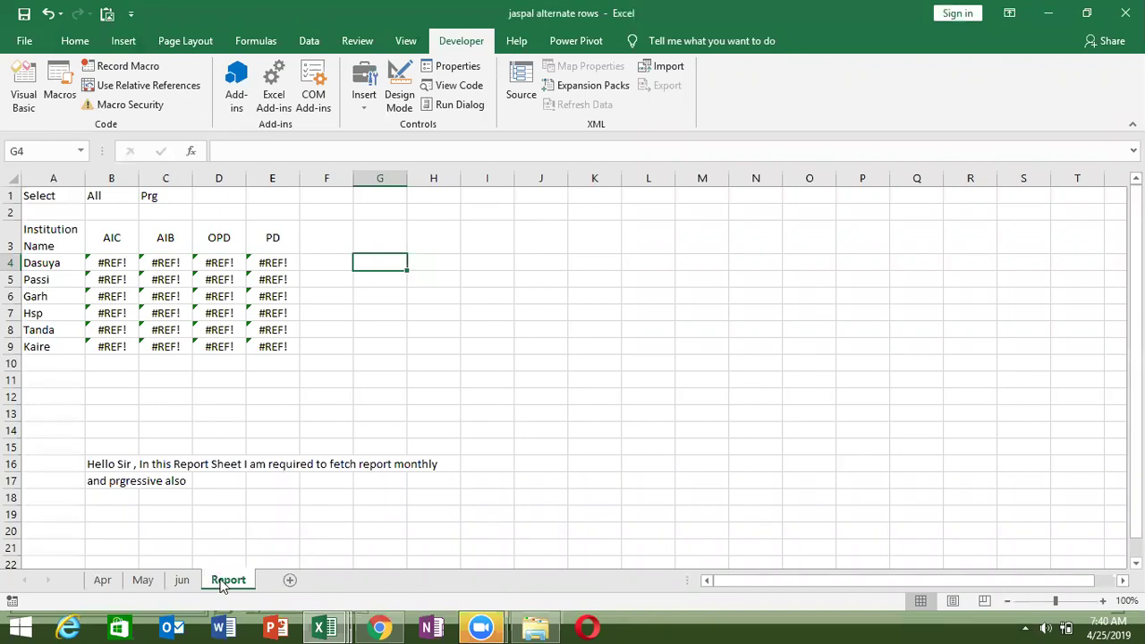
pyautogui.click(111, 264)
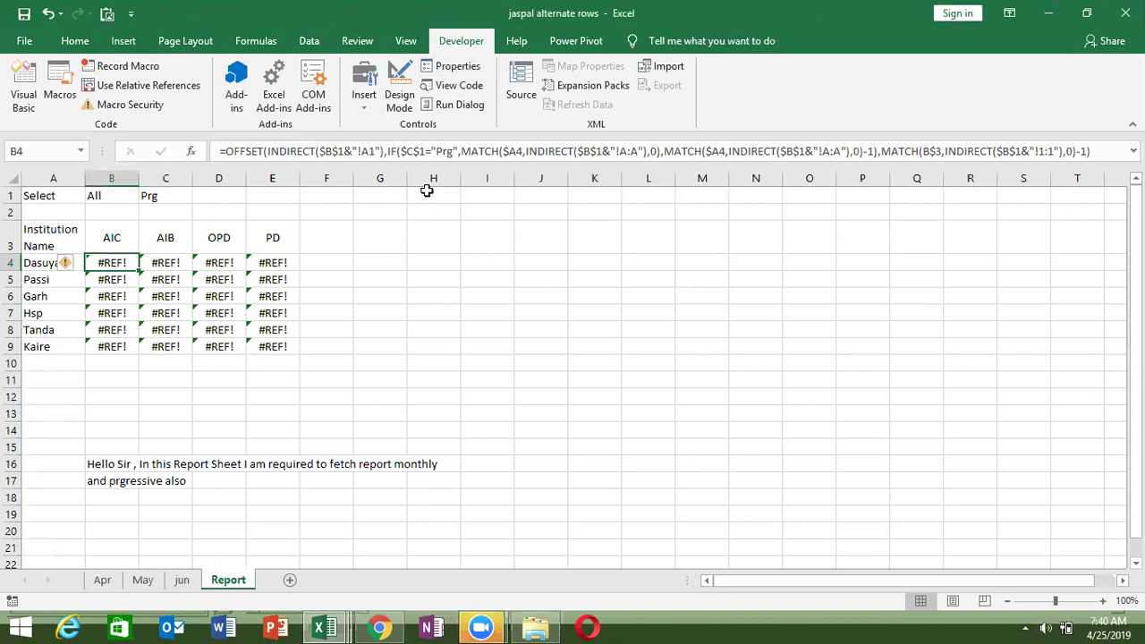
pyautogui.click(426, 154)
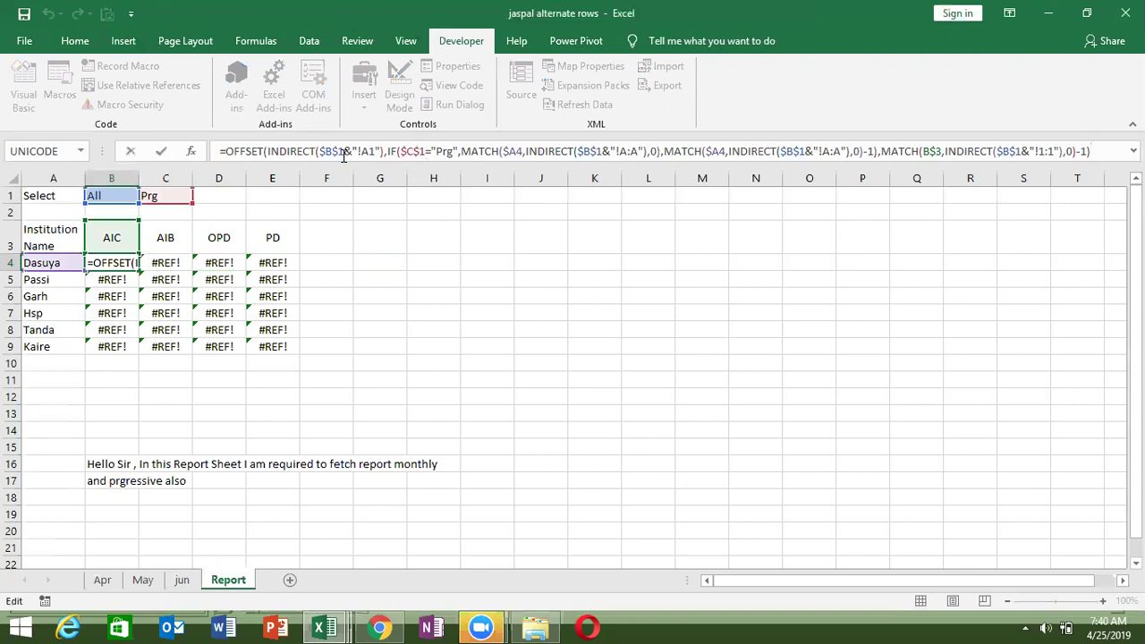
pyautogui.press('Escape')
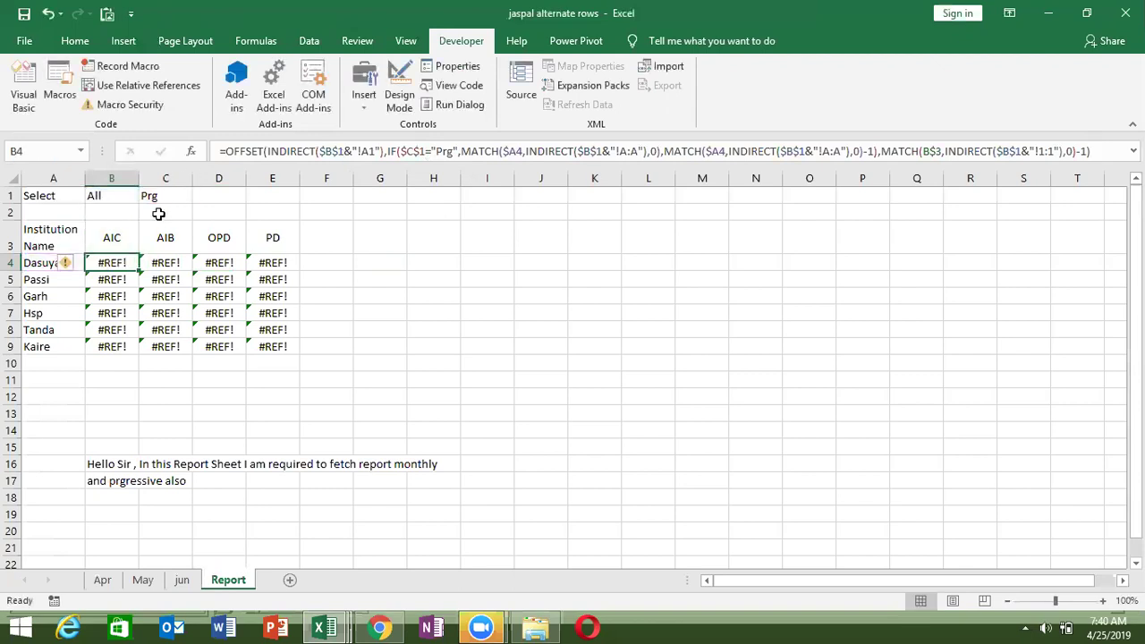
pyautogui.click(258, 45)
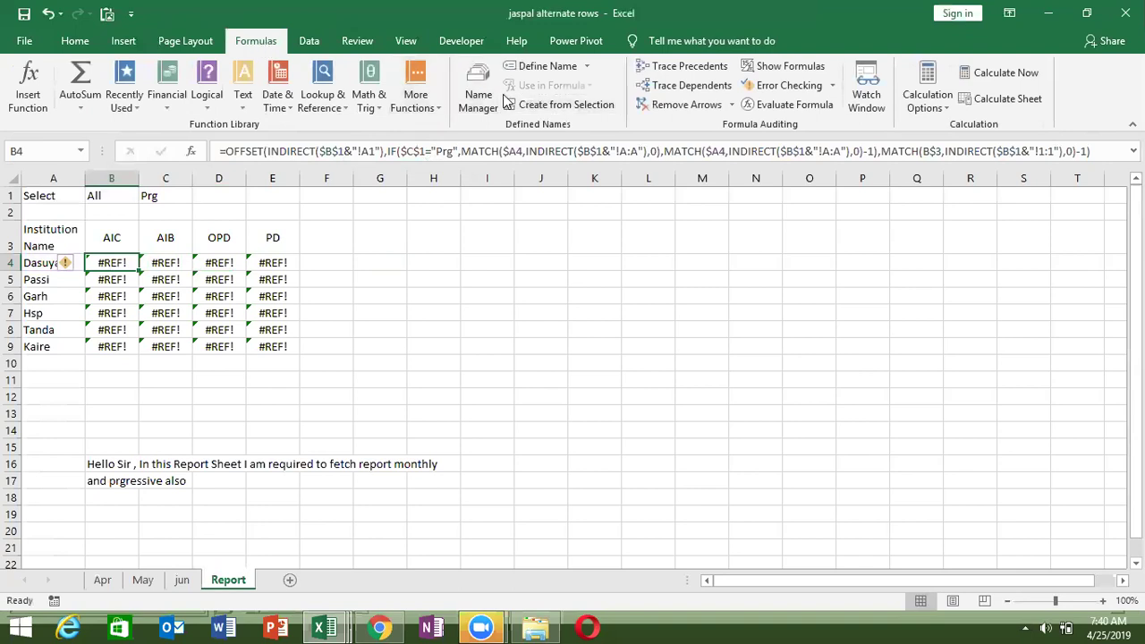
pyautogui.click(541, 67)
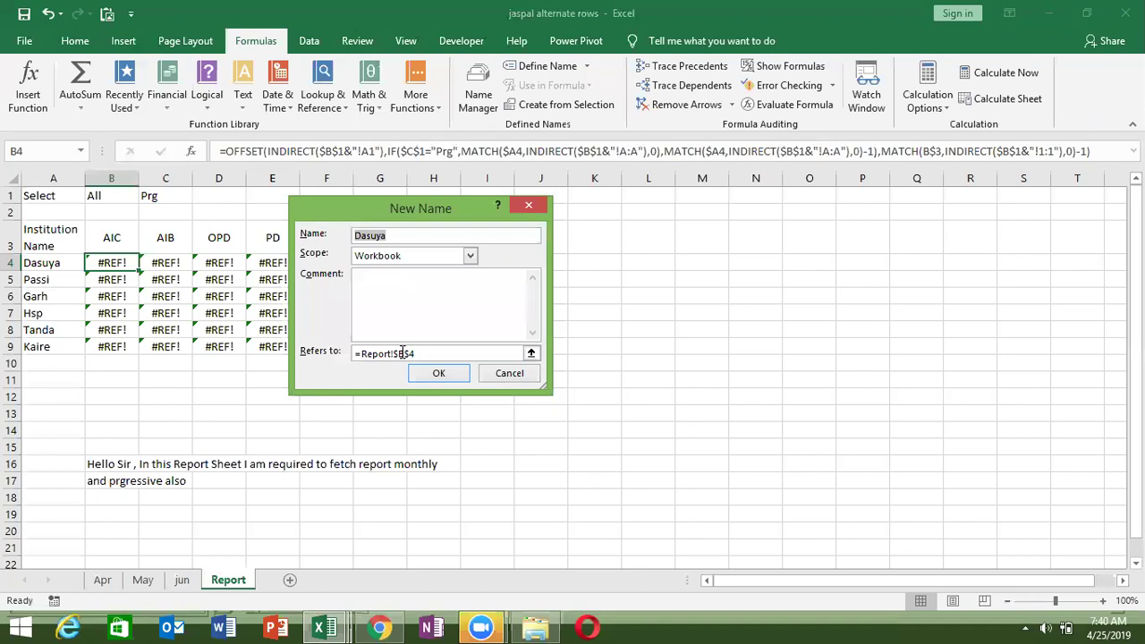
pyautogui.click(402, 353)
pyautogui.press('BackSpace')
pyautogui.press('BackSpace')
pyautogui.press('BackSpace')
pyautogui.press('BackSpace')
pyautogui.press('BackSpace')
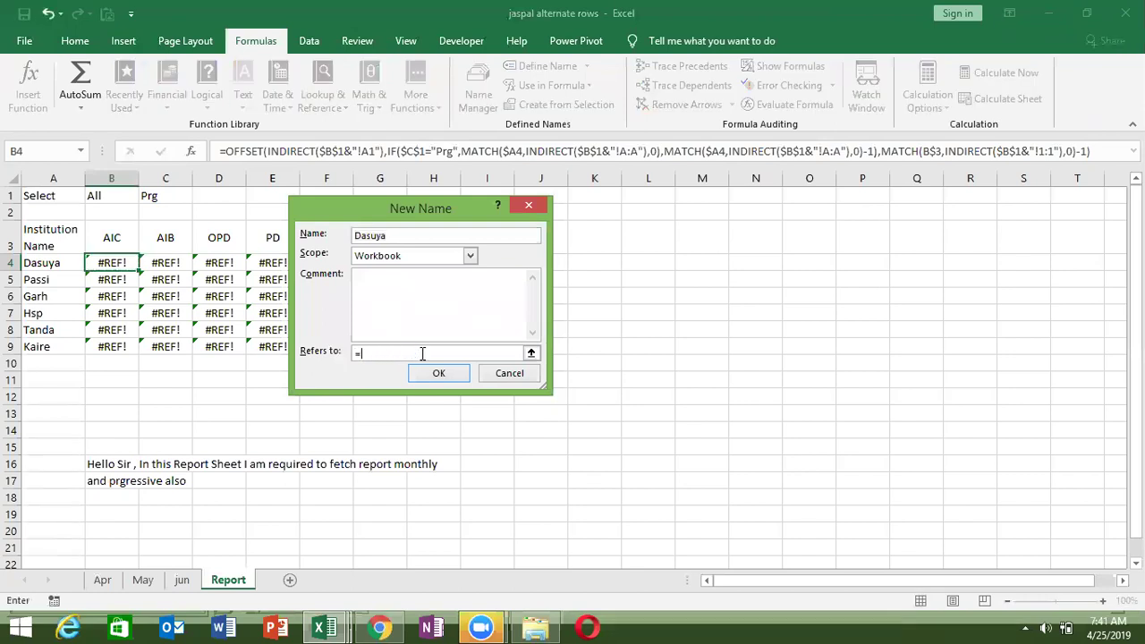
pyautogui.write('if')
pyautogui.press('Tab')
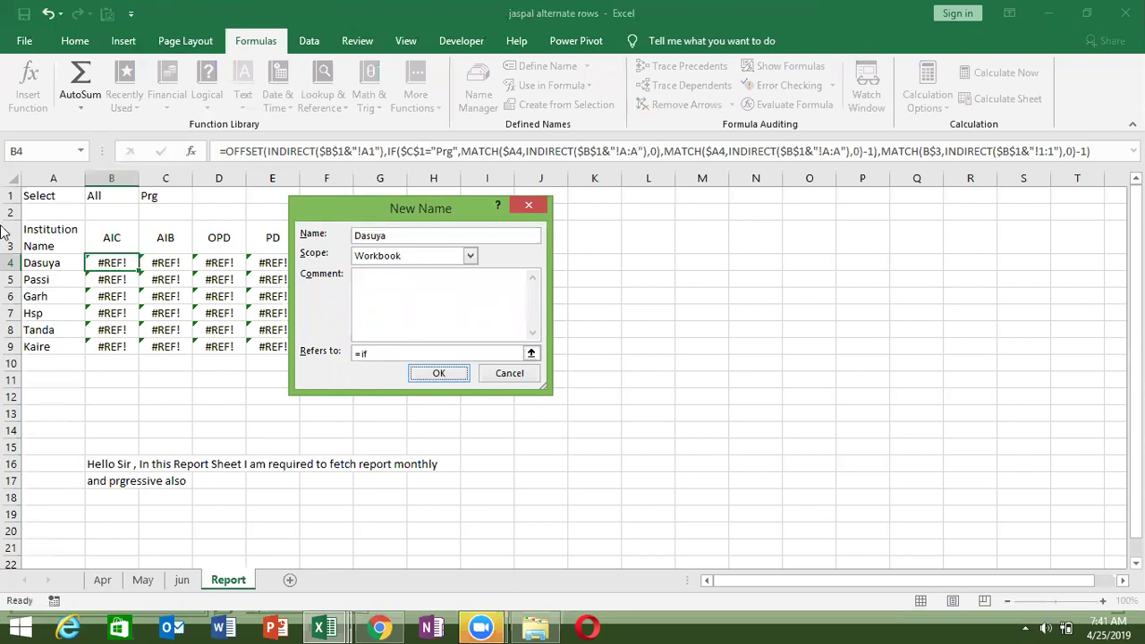
pyautogui.click(368, 352)
pyautogui.write('(')
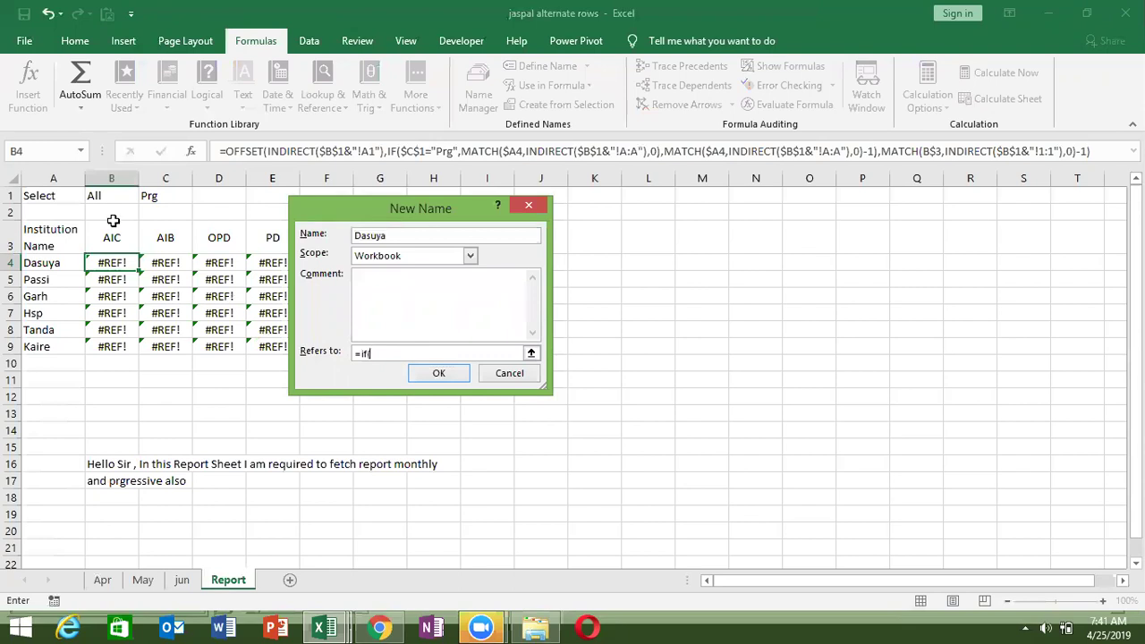
pyautogui.press('Escape')
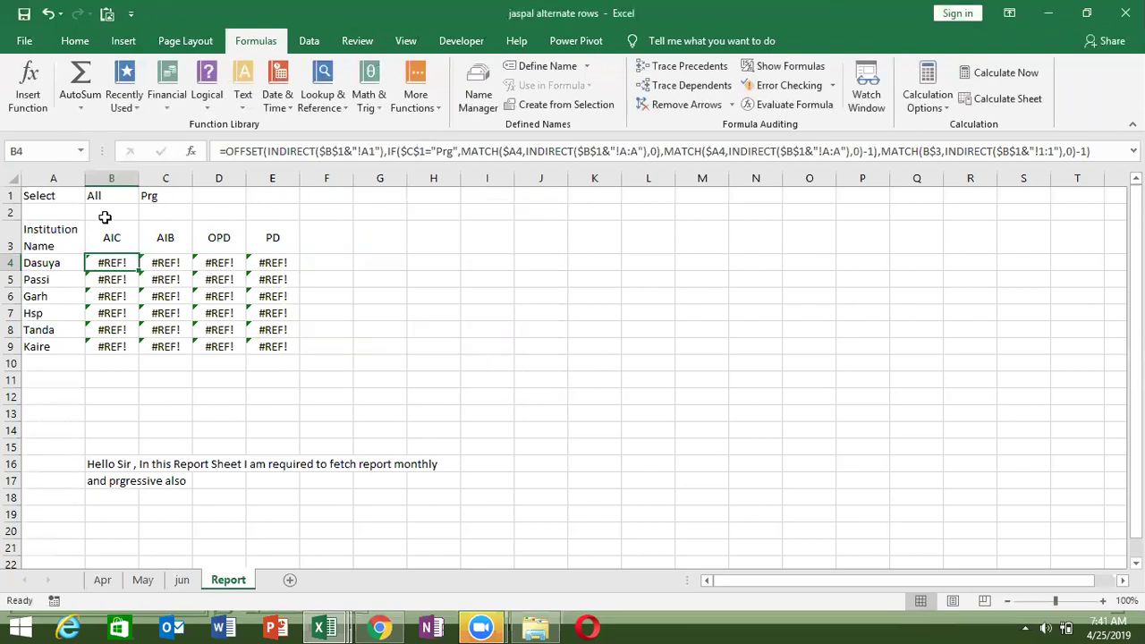
# Step: Enter =IF(B1="ALL",SN(),B1) in B2 so it displays jun
pyautogui.click(106, 214)
pyautogui.write('=')
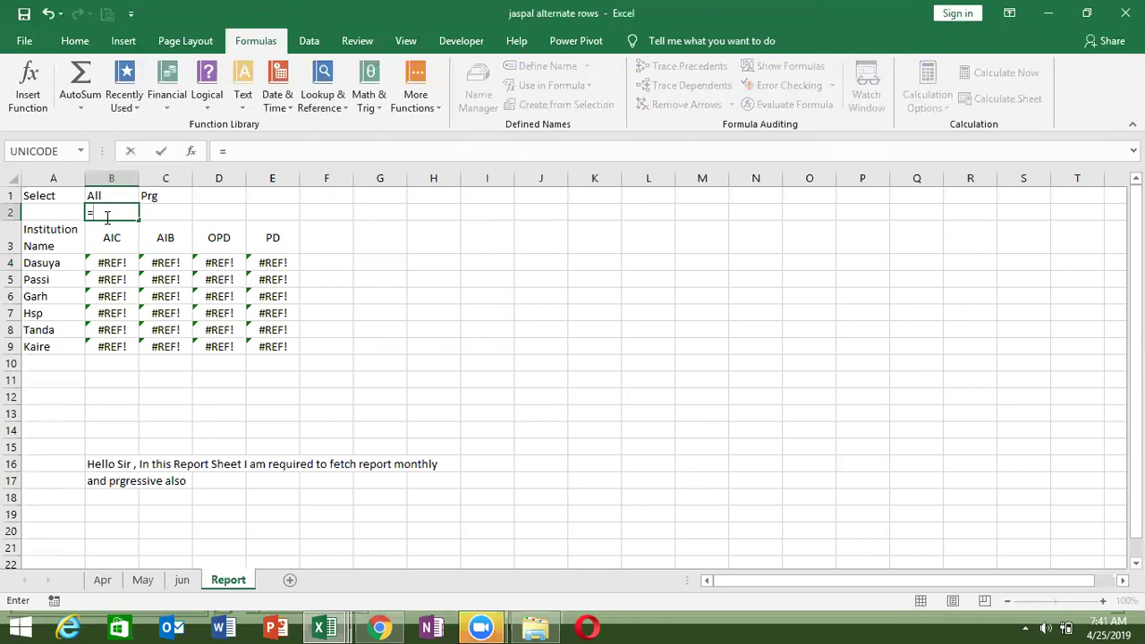
pyautogui.write('IF(')
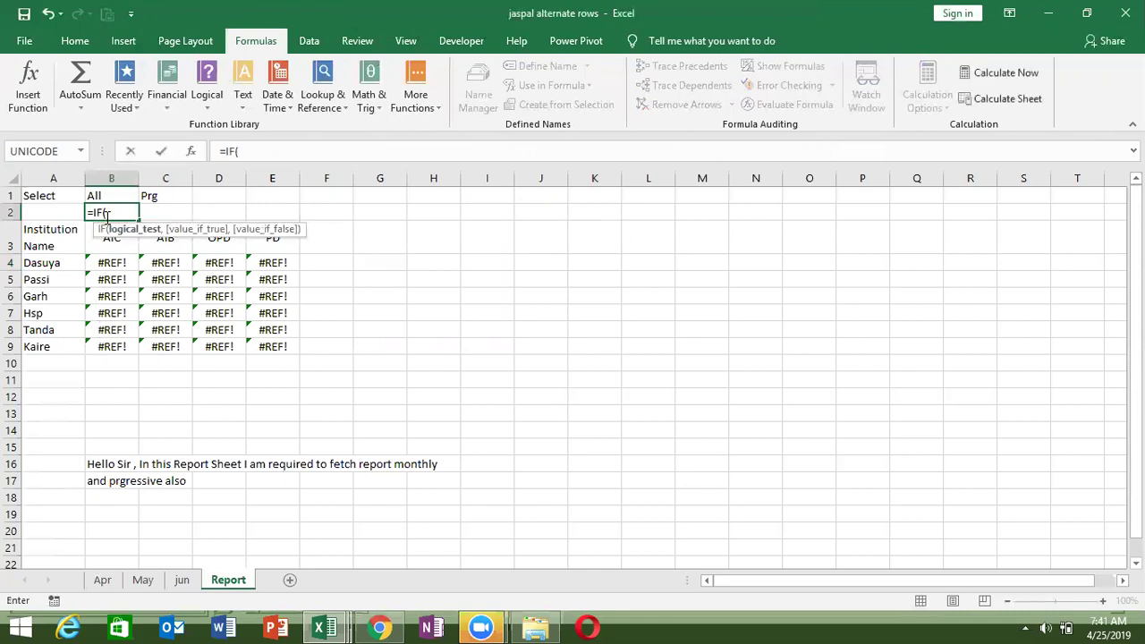
pyautogui.press('Up')
pyautogui.write('="ALL')
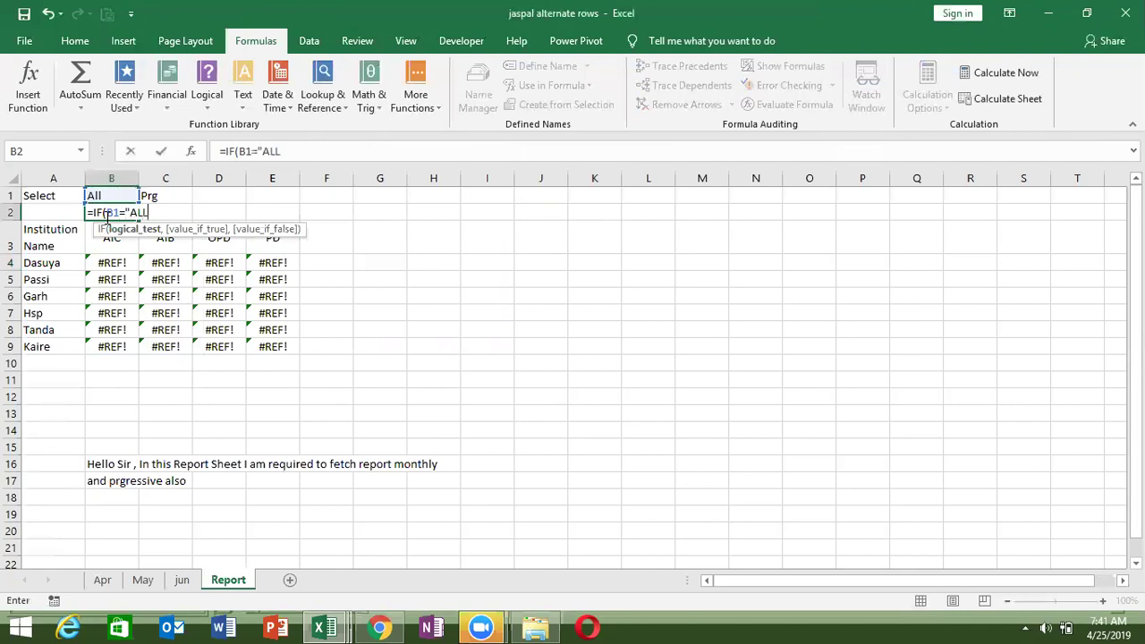
pyautogui.write('",')
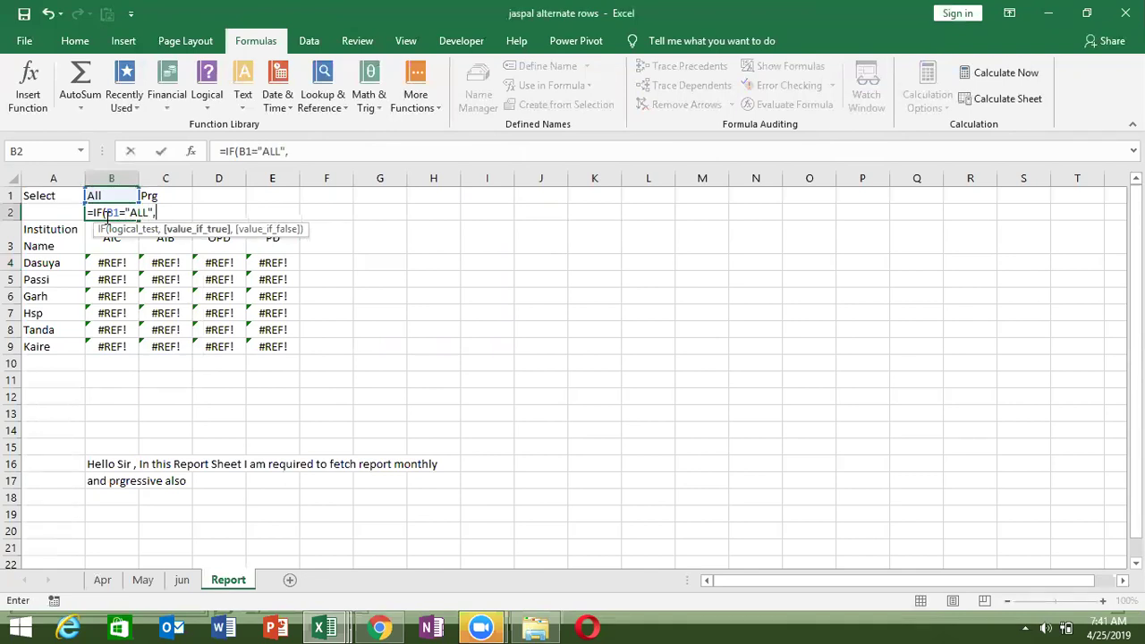
pyautogui.write('SHEET(')
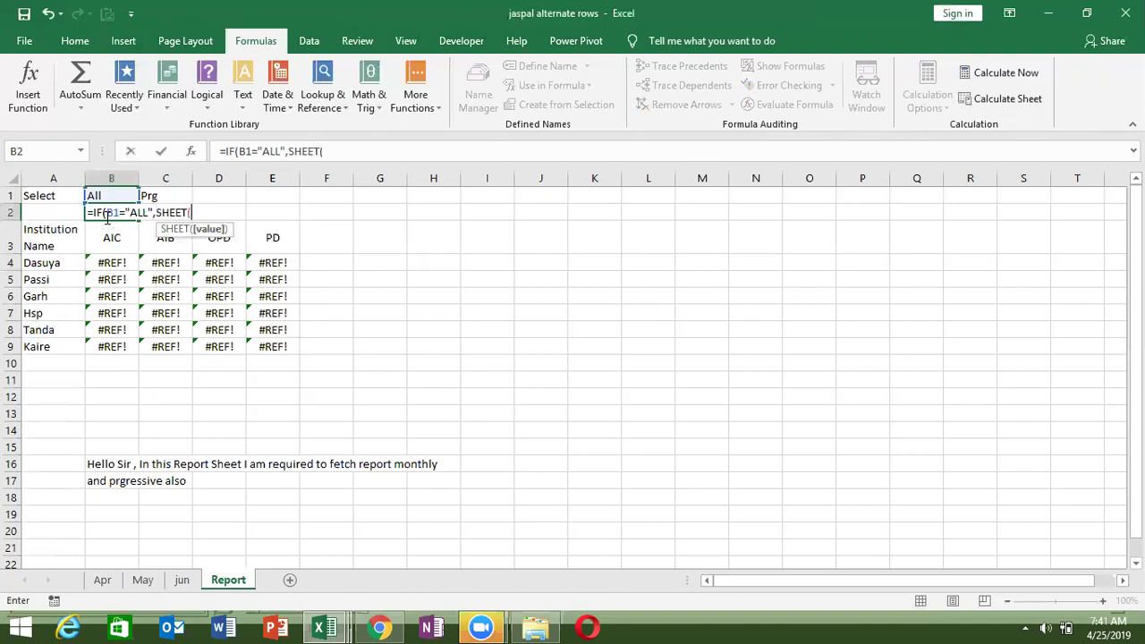
pyautogui.press('BackSpace')
pyautogui.press('BackSpace')
pyautogui.press('BackSpace')
pyautogui.press('BackSpace')
pyautogui.write('N(),')
pyautogui.click(114, 195)
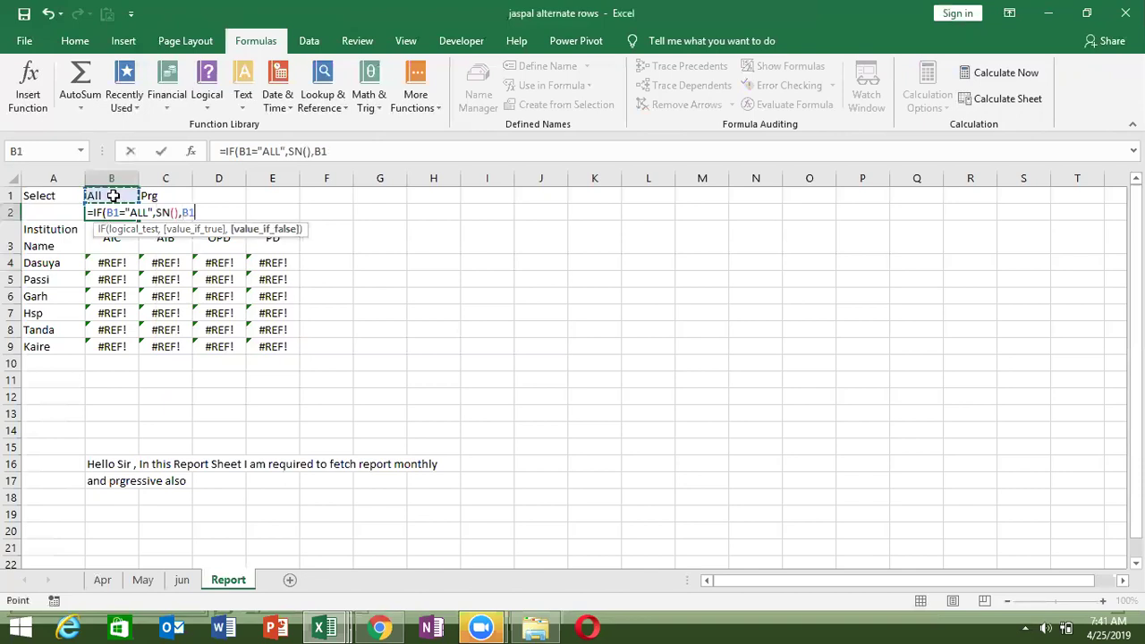
pyautogui.write(')')
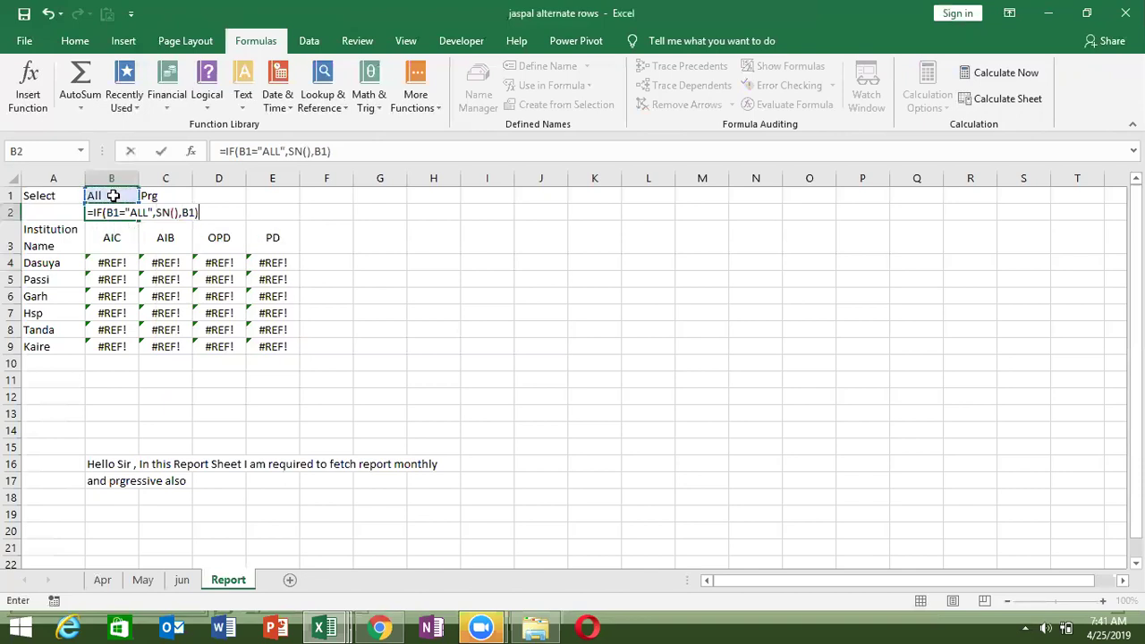
pyautogui.press('Return')
pyautogui.press('Left')
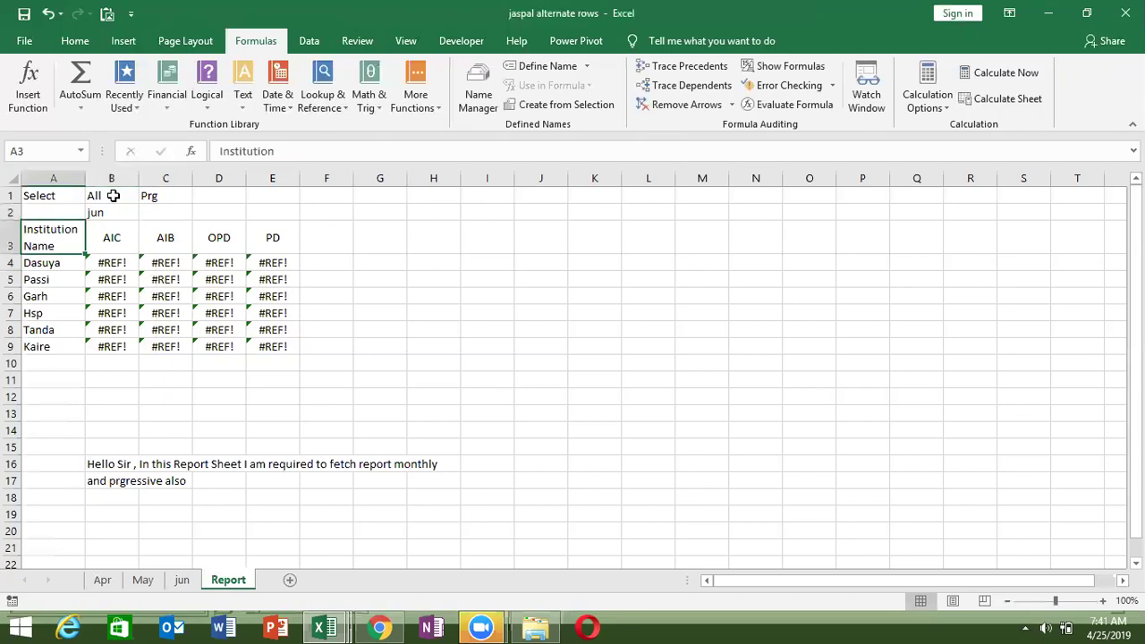
# Step: In B4's OFFSET formula, change the first $B$1 sheet reference to $B$2
pyautogui.press('Down')
pyautogui.press('Right')
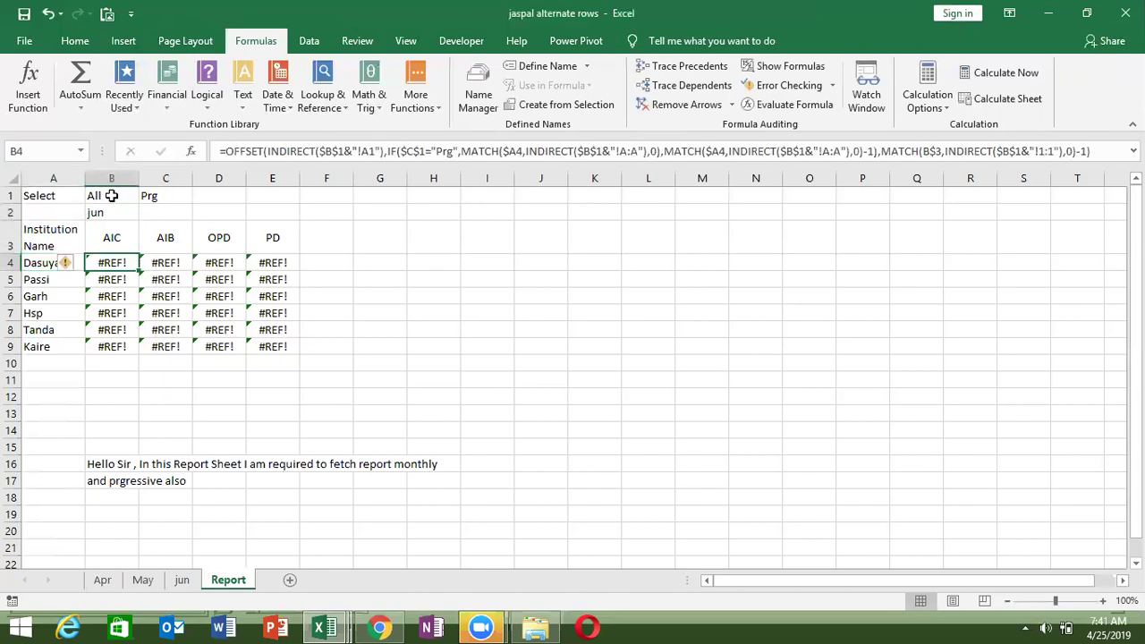
pyautogui.click(341, 154)
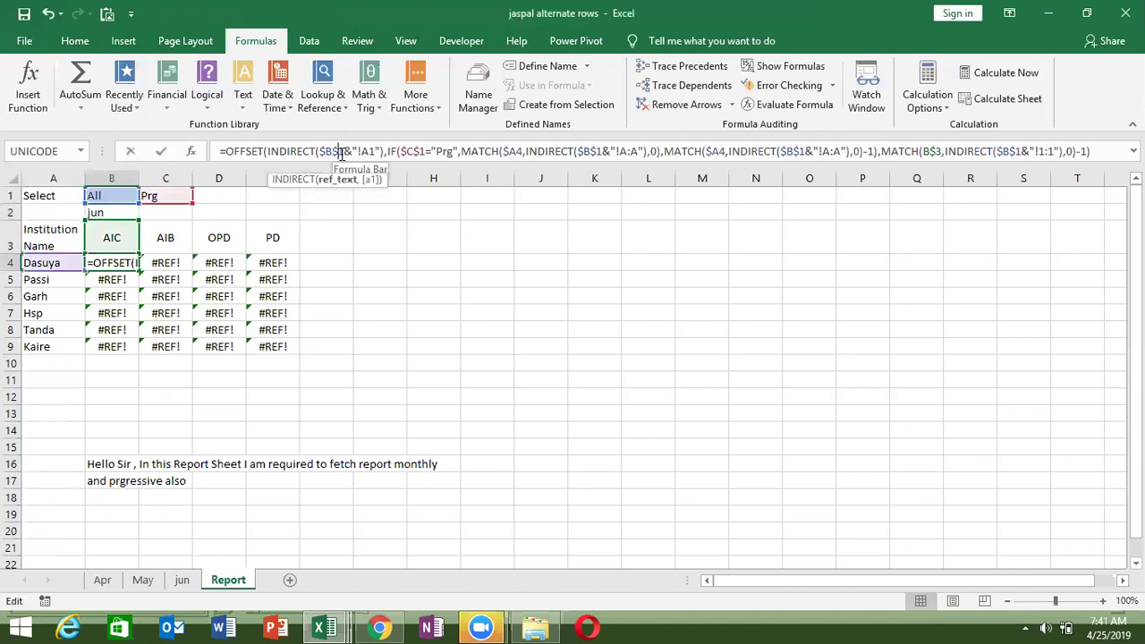
pyautogui.press('BackSpace')
pyautogui.write('2')
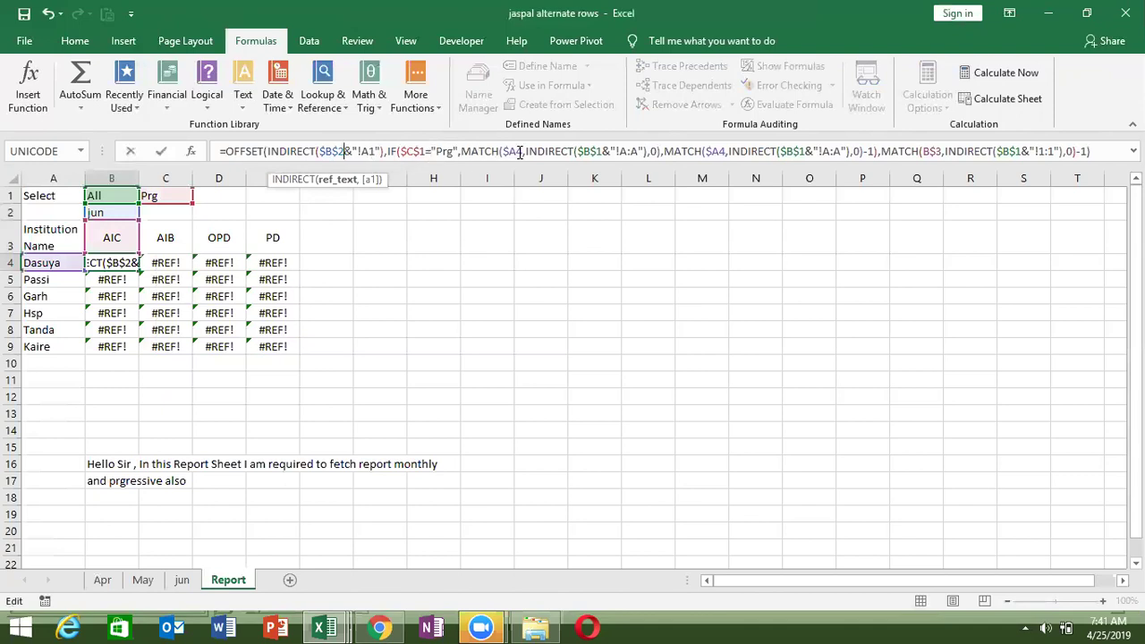
pyautogui.click(599, 150)
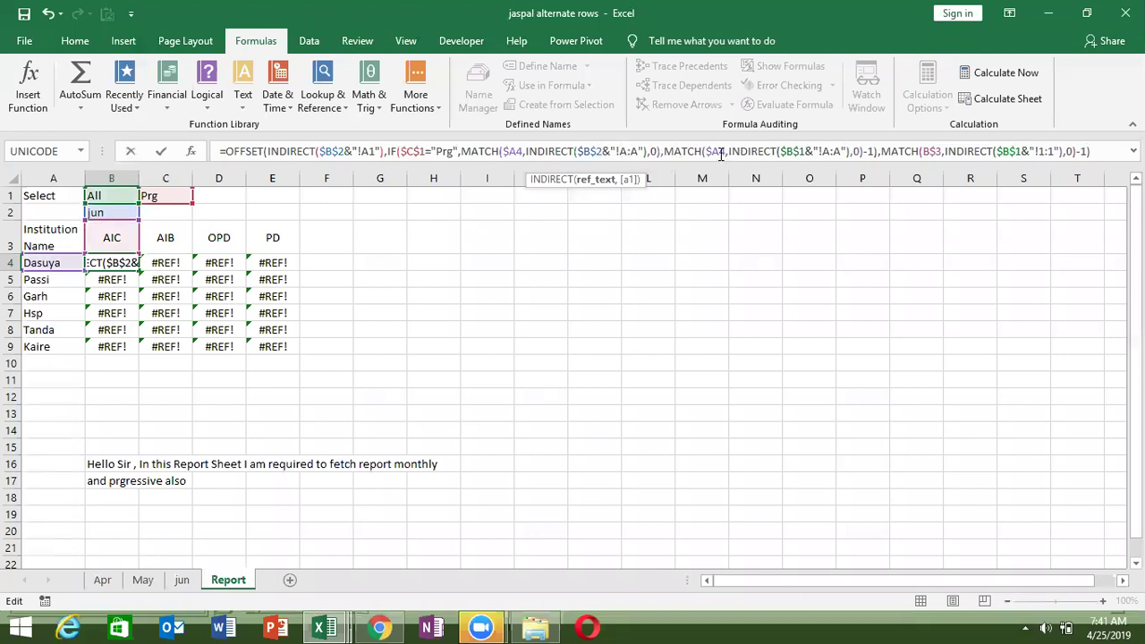
# Step: Change the remaining INDIRECT $B$1 references to $B$2 so B4 returns 18
pyautogui.click(802, 150)
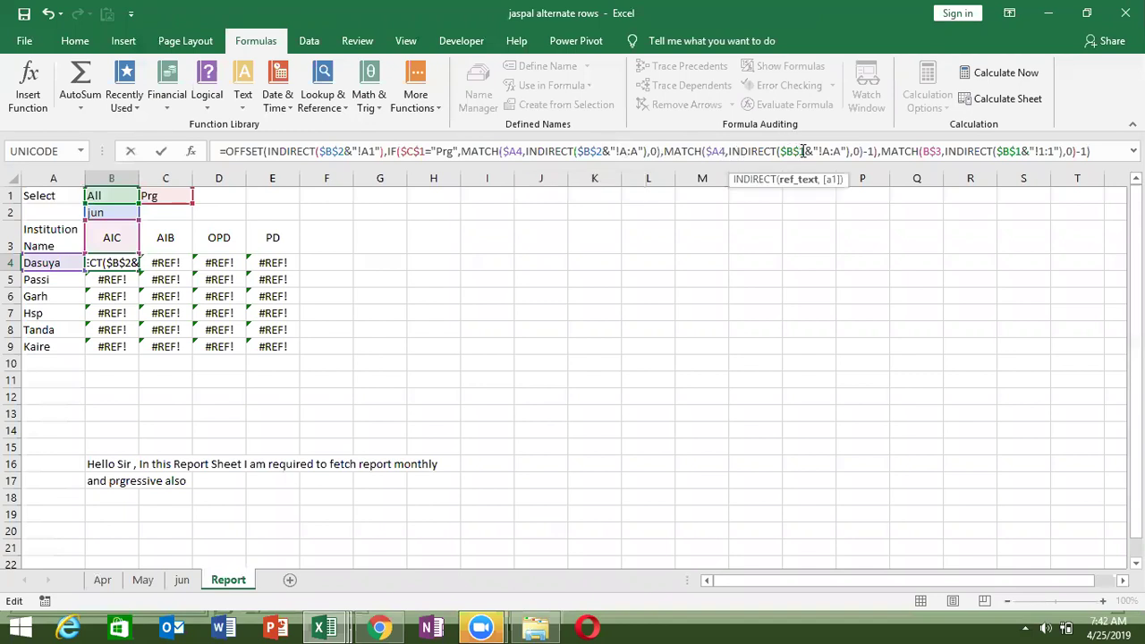
pyautogui.write('2')
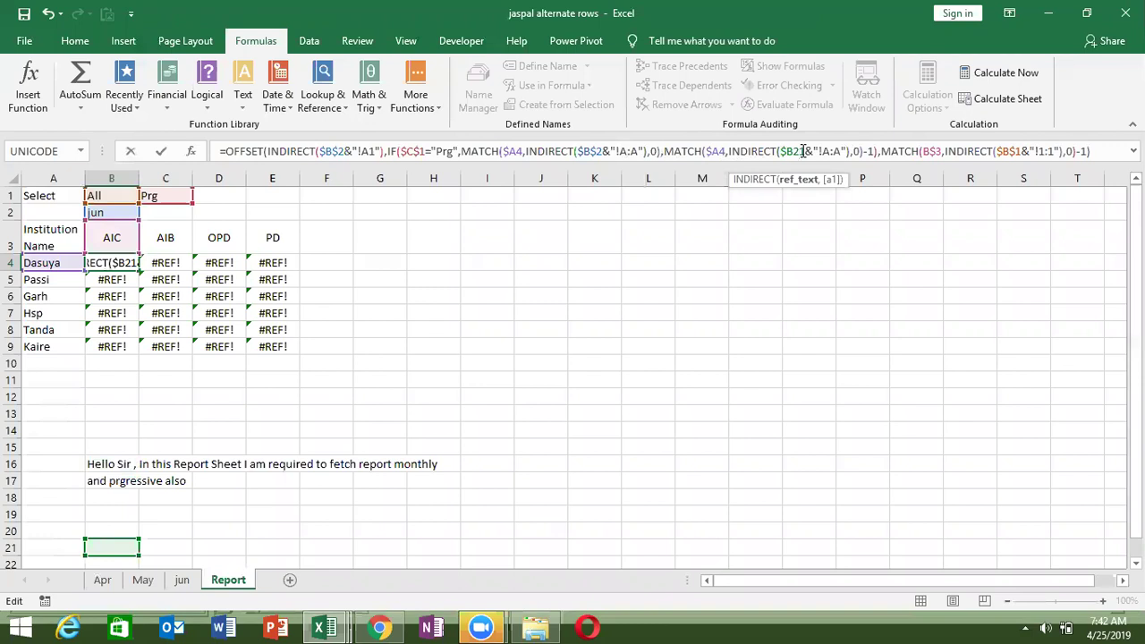
pyautogui.press('BackSpace')
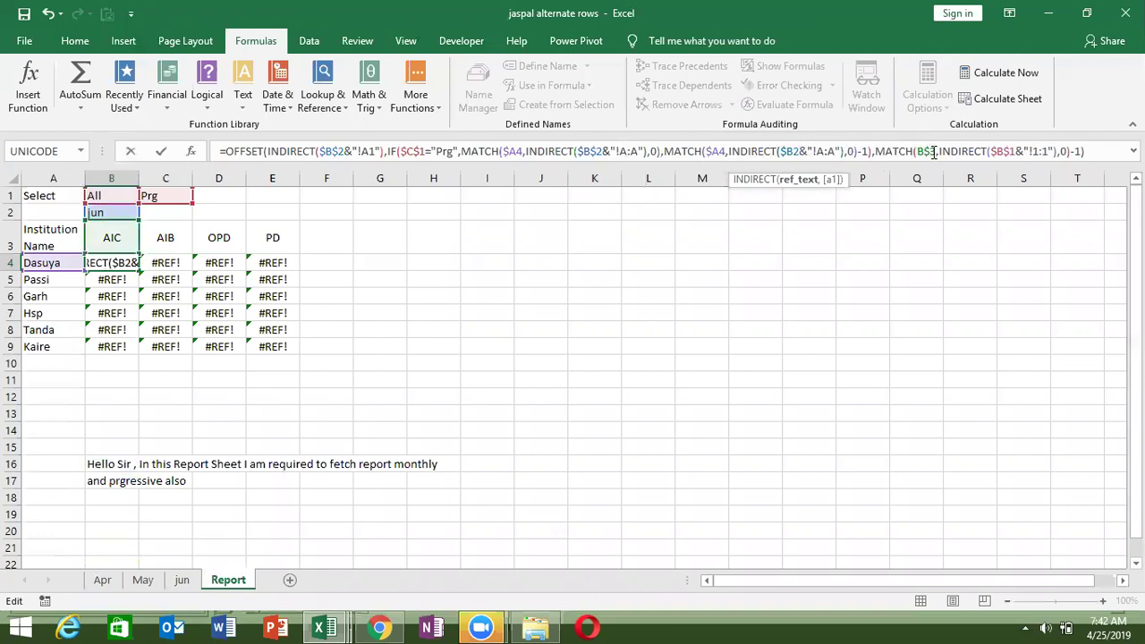
pyautogui.click(1016, 152)
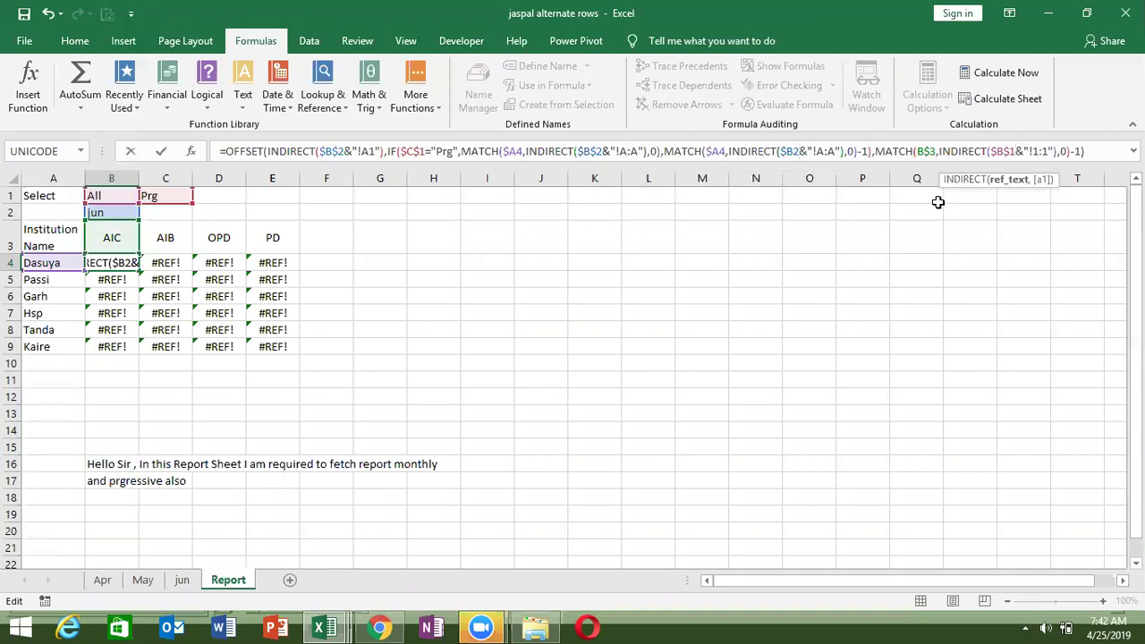
pyautogui.press('BackSpace')
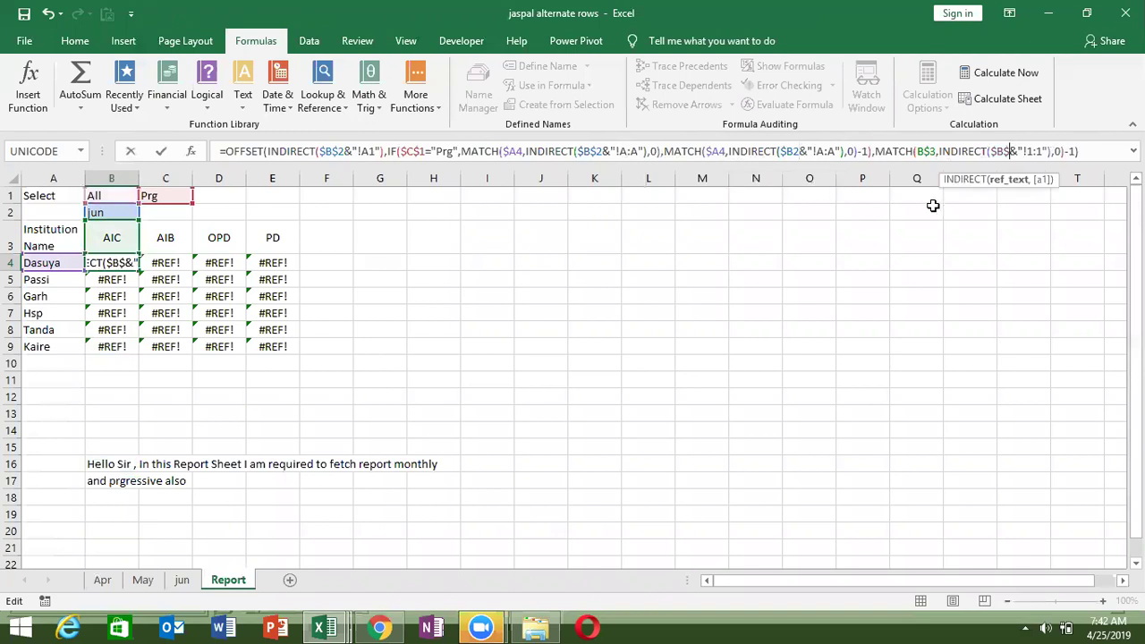
pyautogui.write('2')
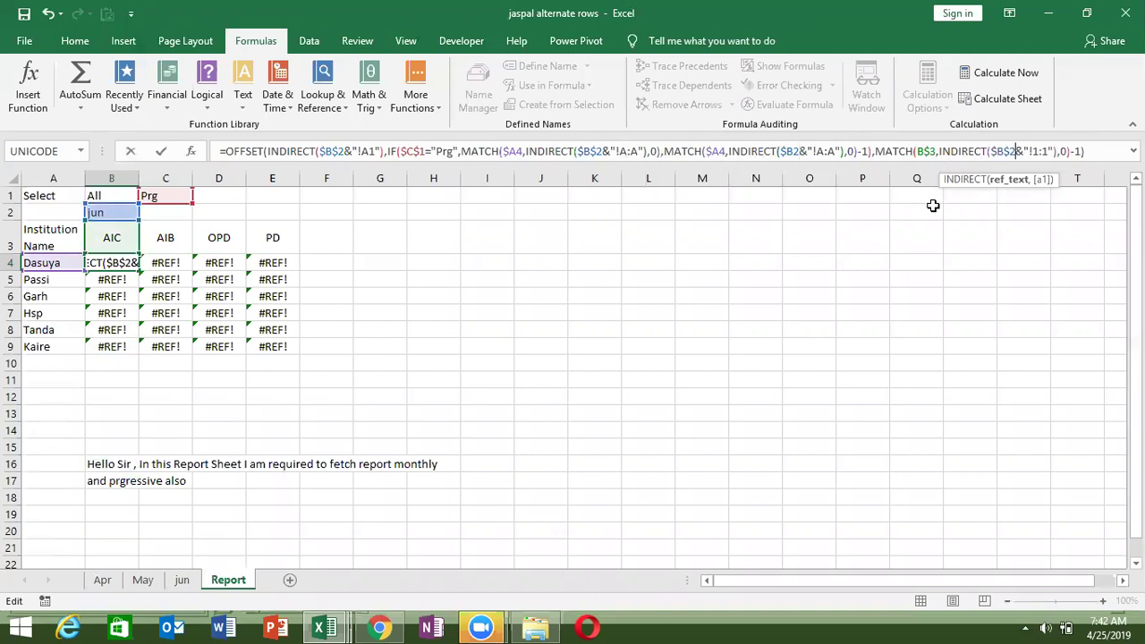
pyautogui.press('Return')
pyautogui.press('Up')
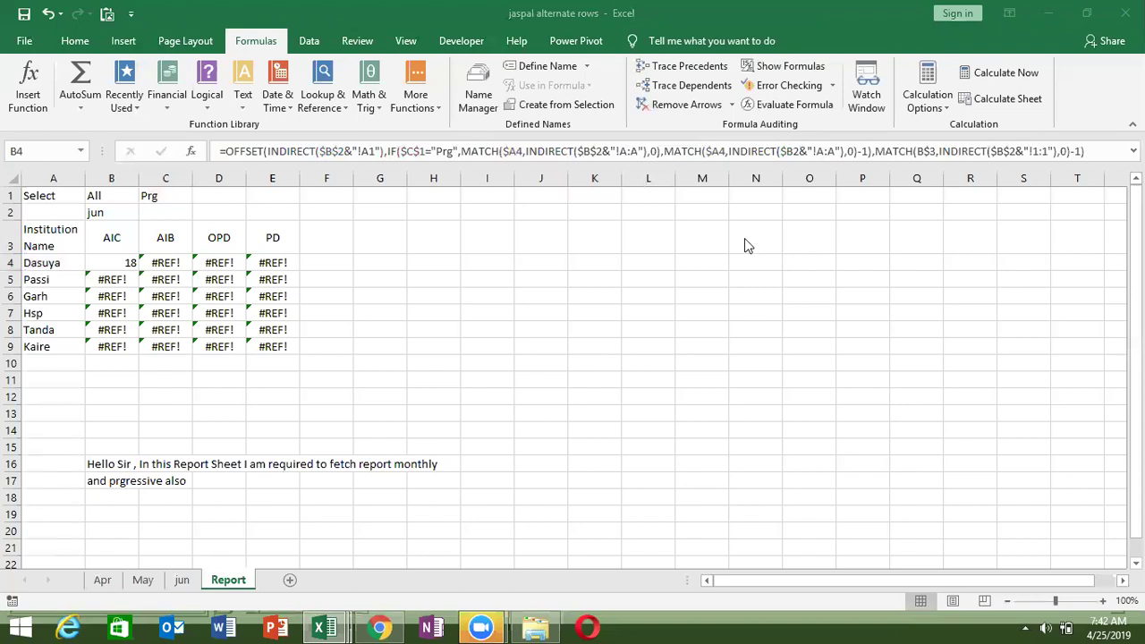
# Step: Fill B4's formula across to E4 and down to row 9, e.g. Dasuya 18, 46, 72, 21
pyautogui.click(117, 270)
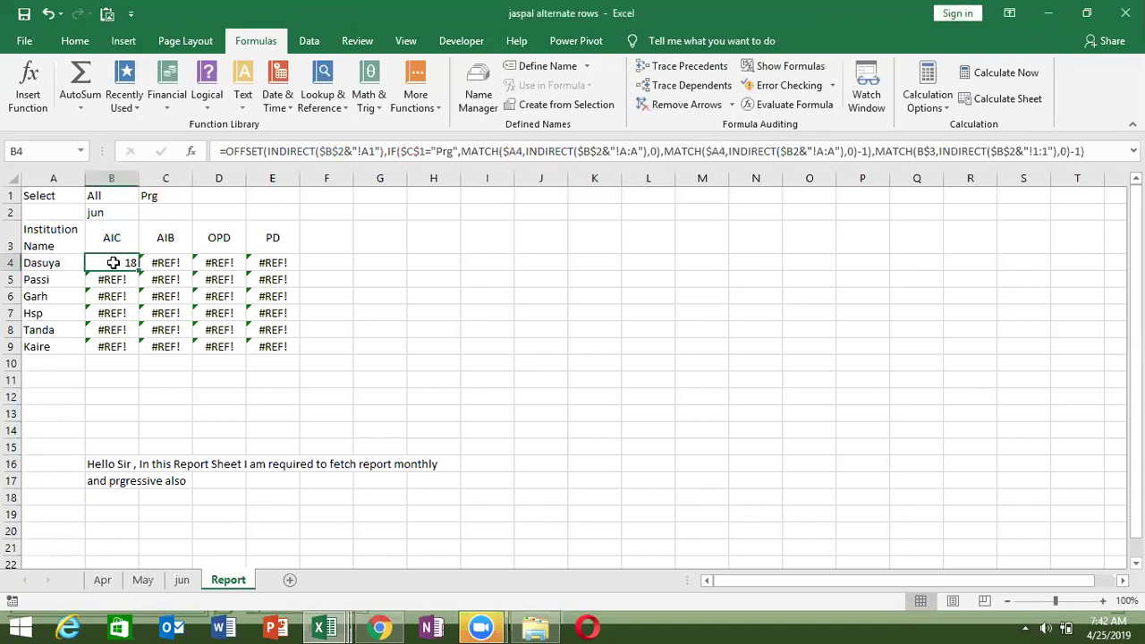
pyautogui.moveTo(139, 270); pyautogui.dragTo(274, 263)
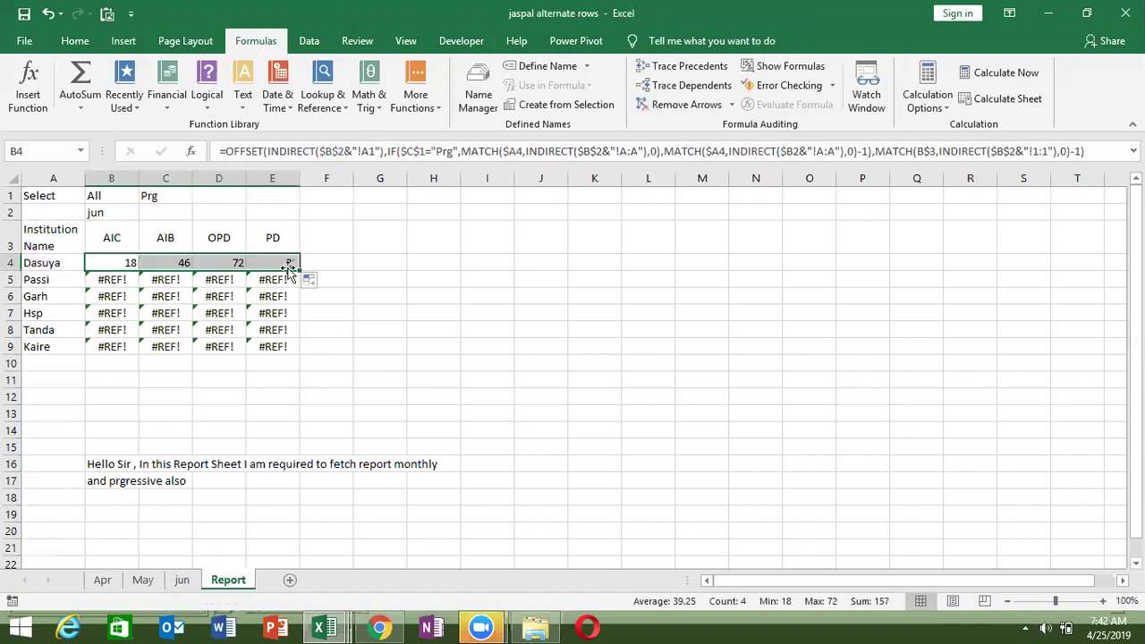
pyautogui.moveTo(297, 268); pyautogui.dragTo(294, 349)
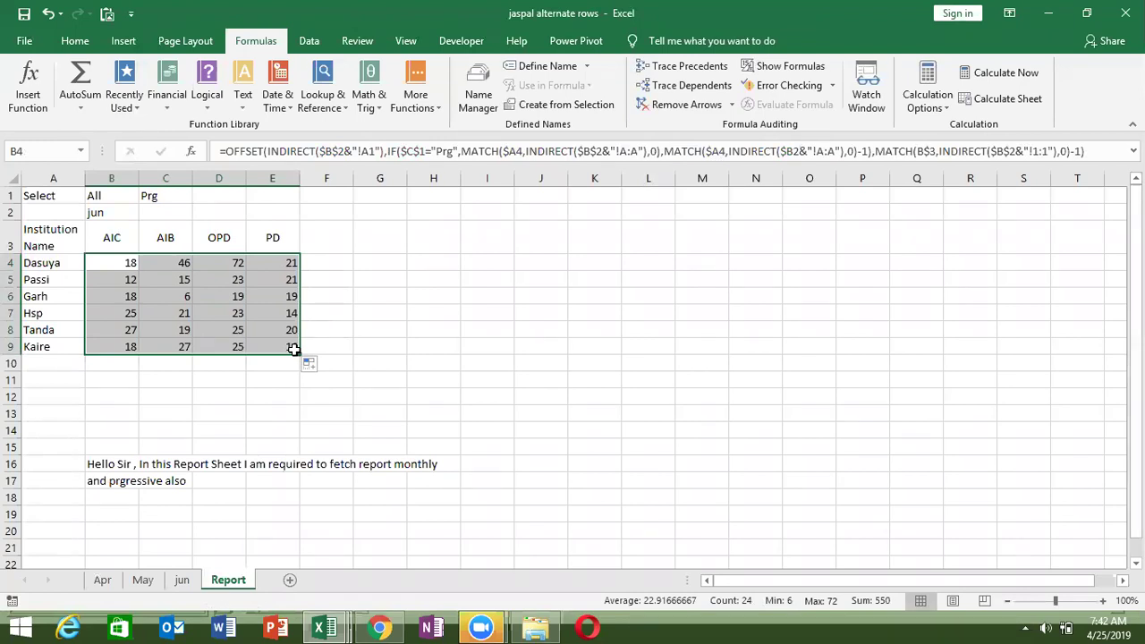
pyautogui.hotkey('shift', 'BackSpace')
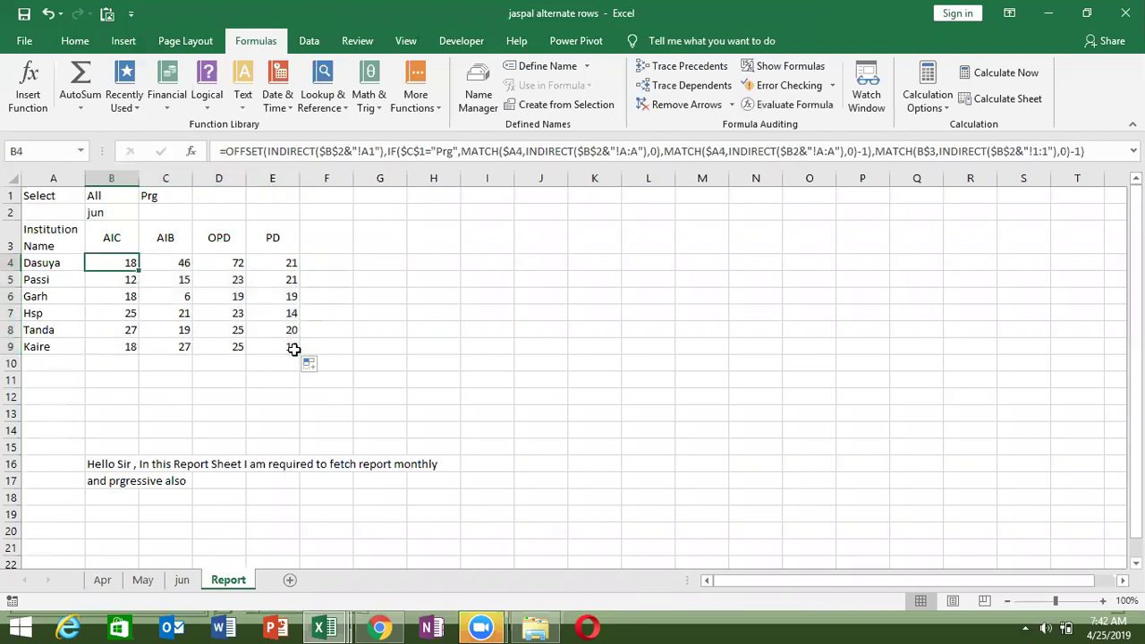
# Step: Set C1's report type to Monthly, then inspect B5, B1 and C1 as Passi shows #REF!
pyautogui.click(173, 198)
pyautogui.click(200, 196)
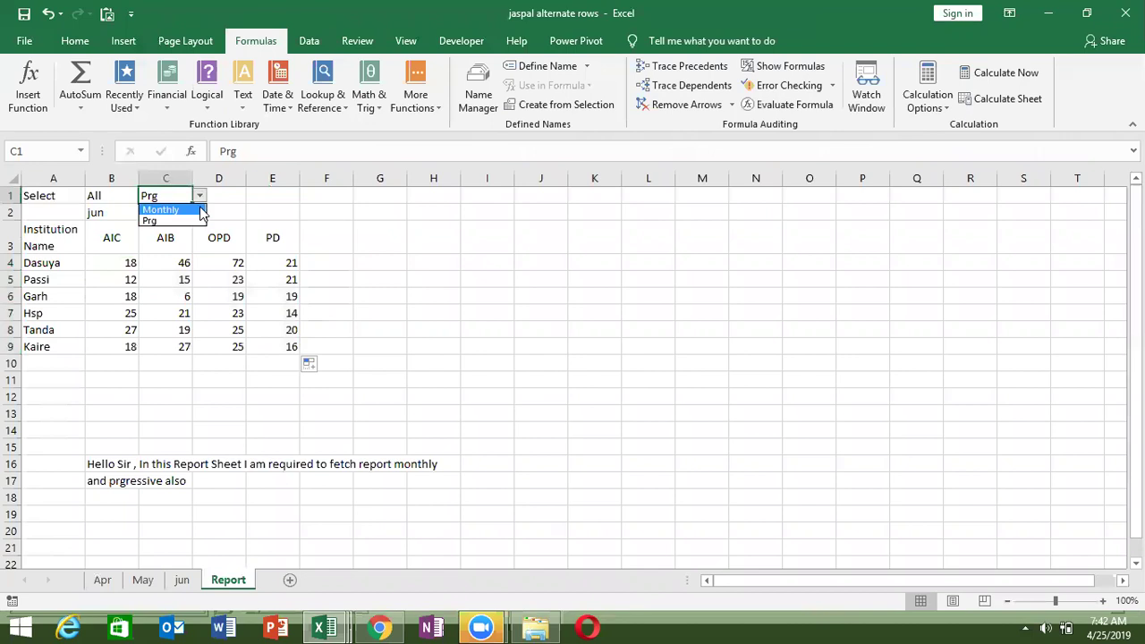
pyautogui.click(200, 211)
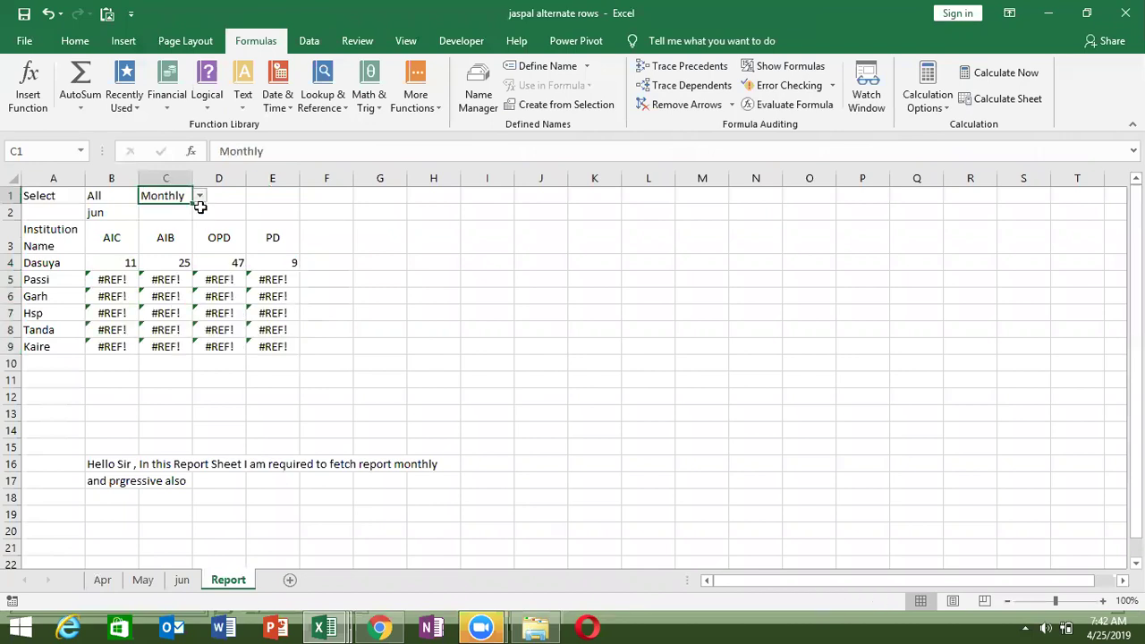
pyautogui.click(110, 283)
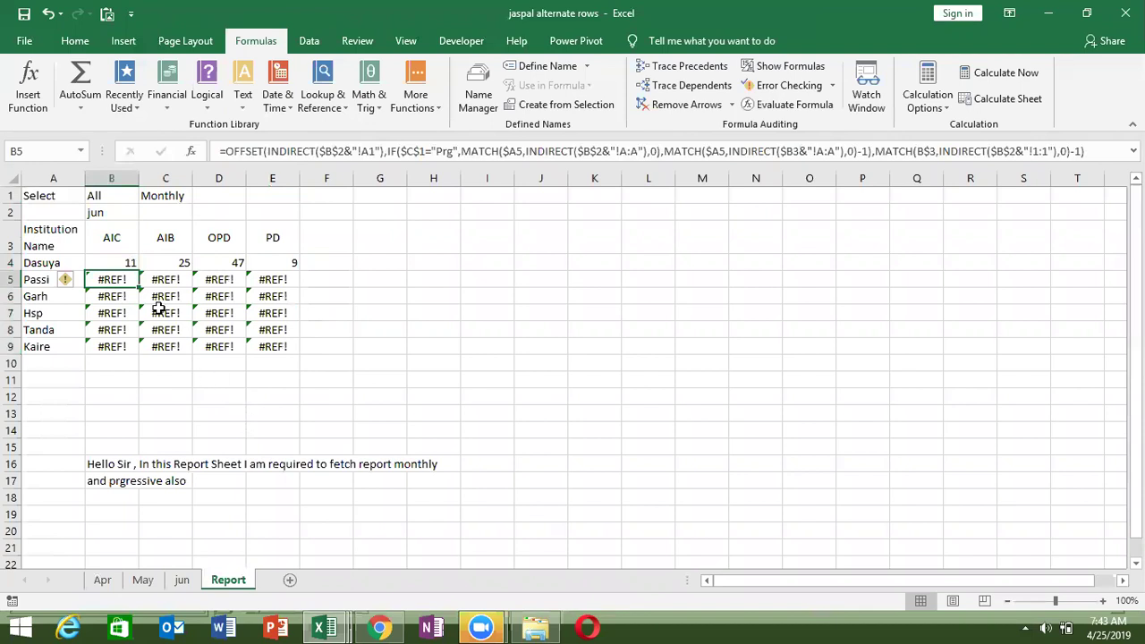
pyautogui.click(101, 191)
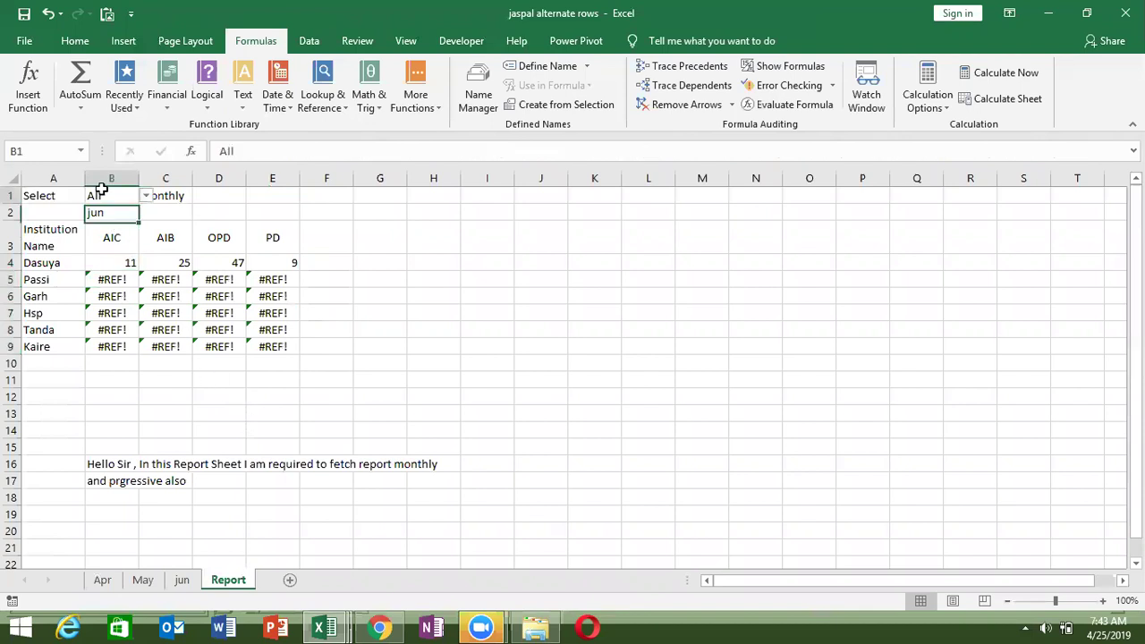
pyautogui.click(163, 189)
pyautogui.click(115, 278)
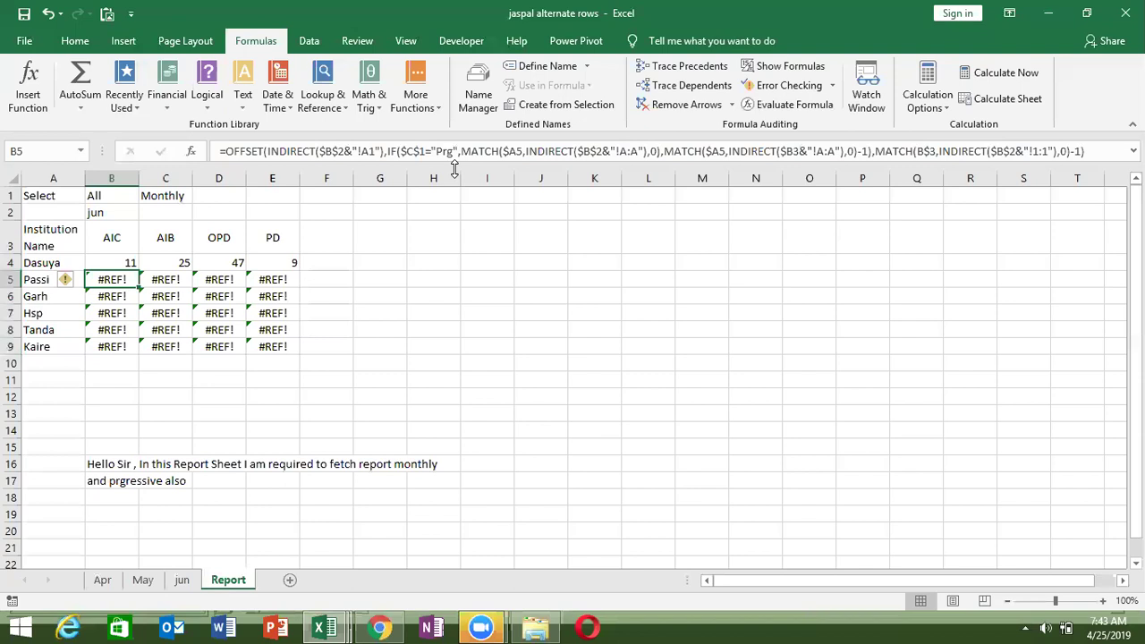
# Step: Change B5's IF test to AND($C$1="Prg",B1<>"All")
pyautogui.click(442, 151)
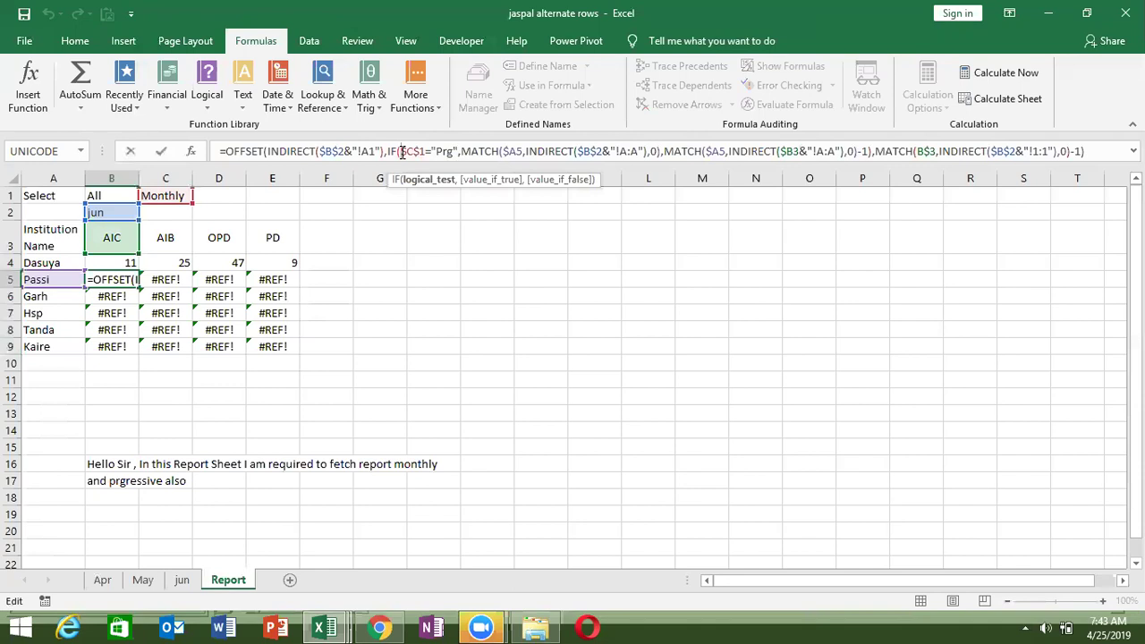
pyautogui.write('AND(')
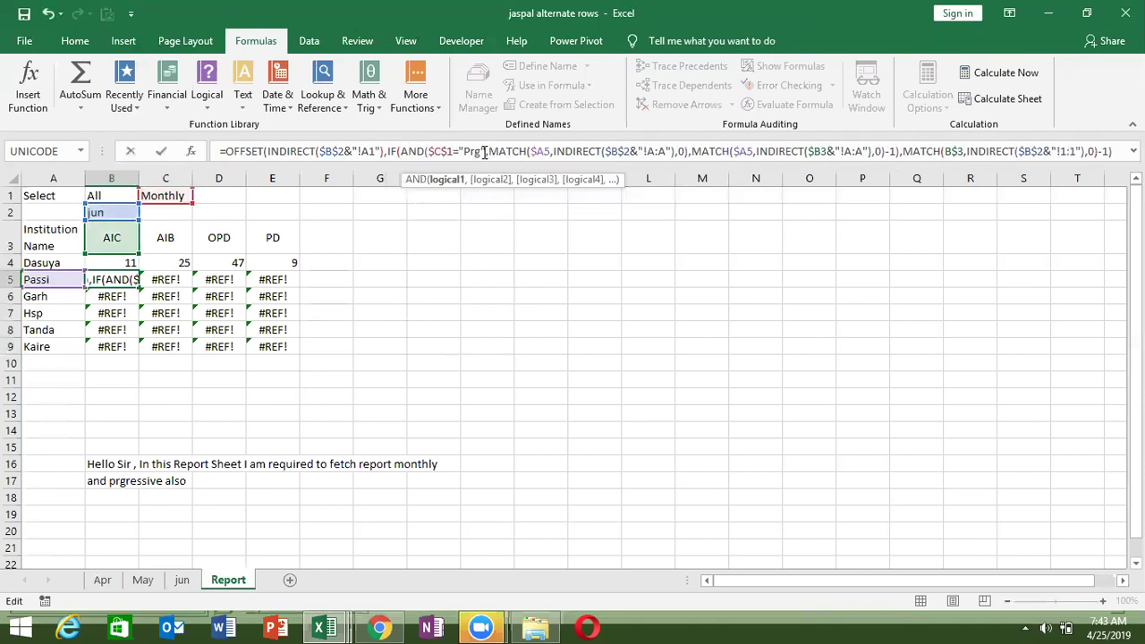
pyautogui.click(484, 151)
pyautogui.write('",')
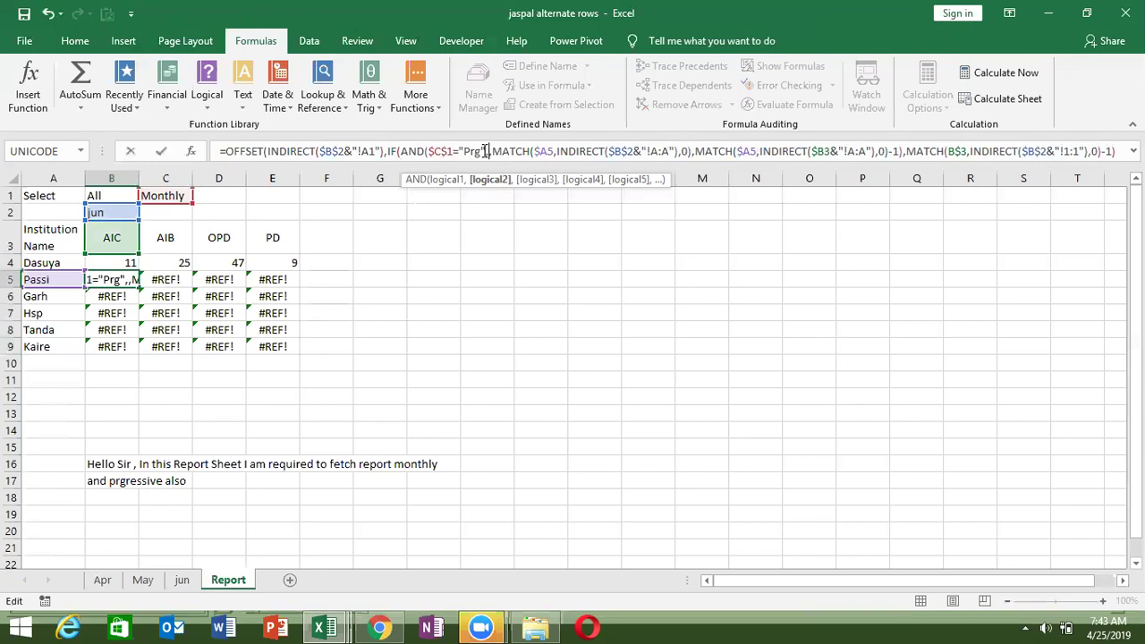
pyautogui.click(117, 199)
pyautogui.write('<>"All')
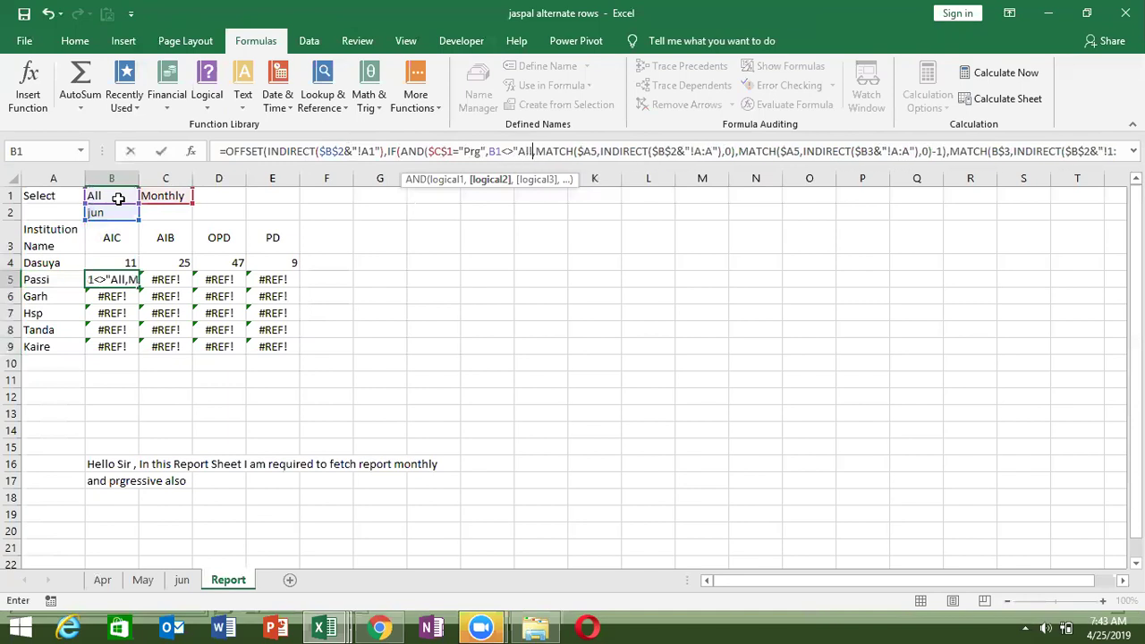
pyautogui.write('")')
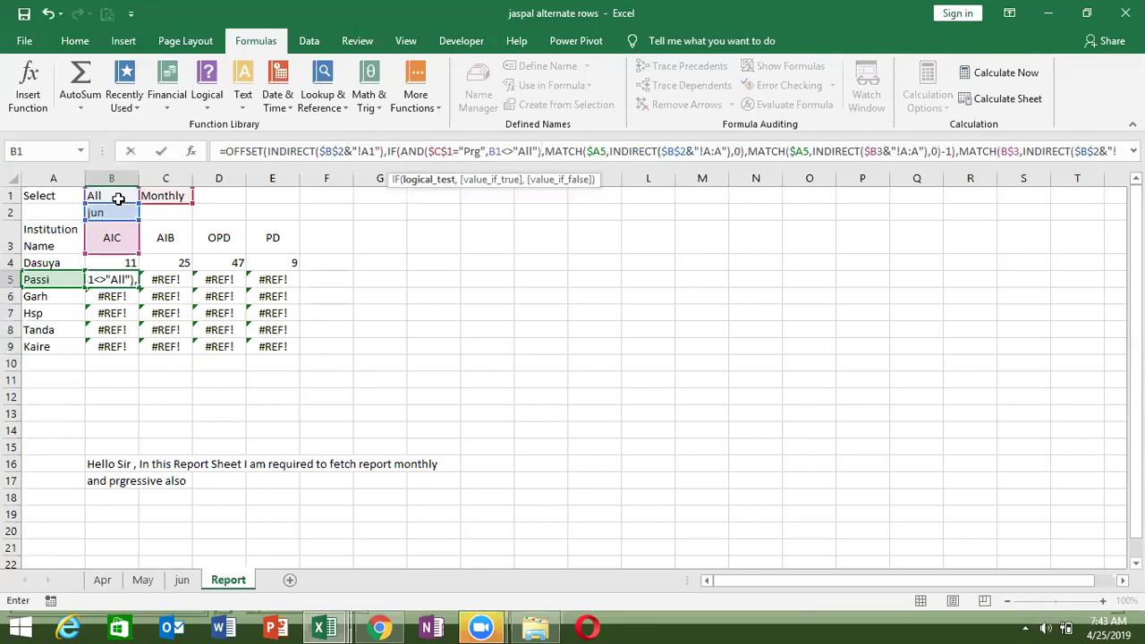
pyautogui.press('Return')
pyautogui.press('Up')
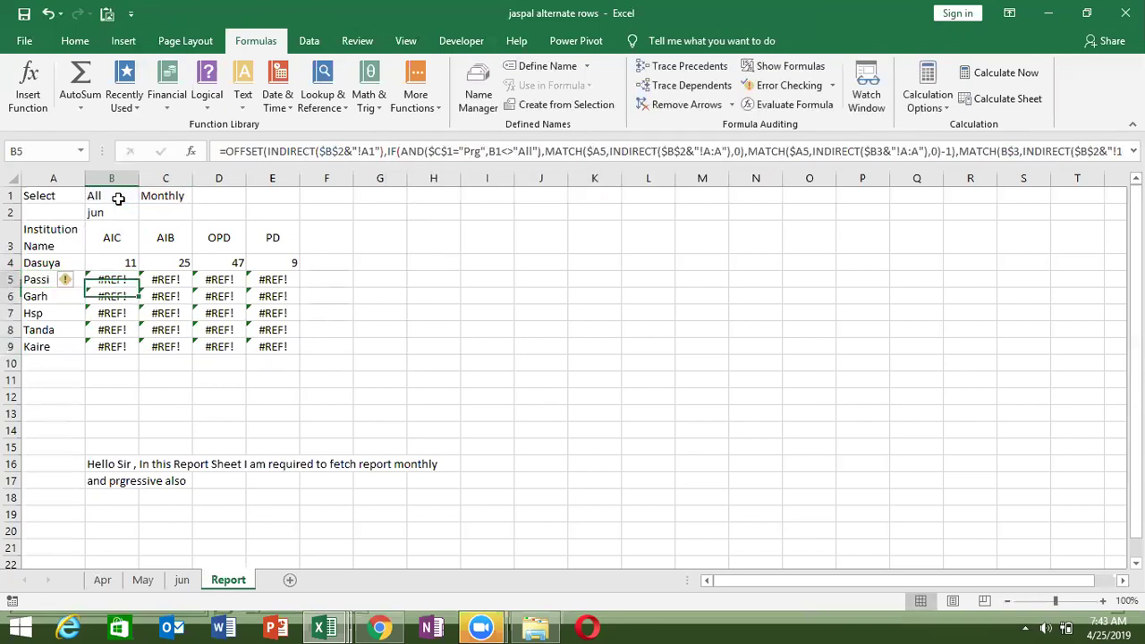
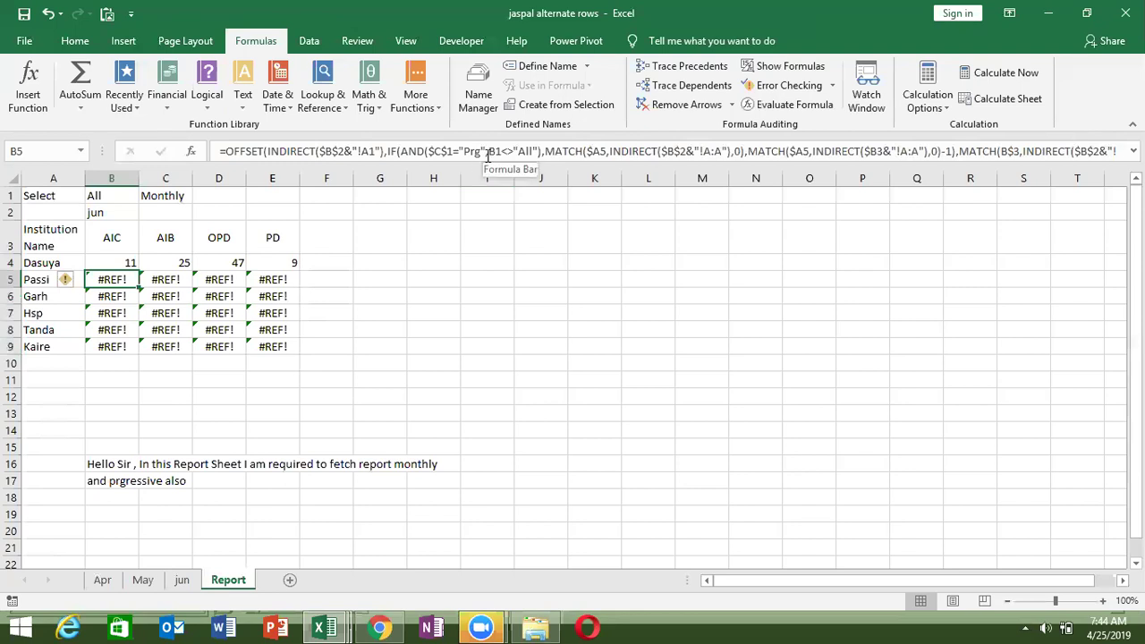
# Step: Replace the AND function with OR in B5's OFFSET/IF formula condition
pyautogui.click(490, 154)
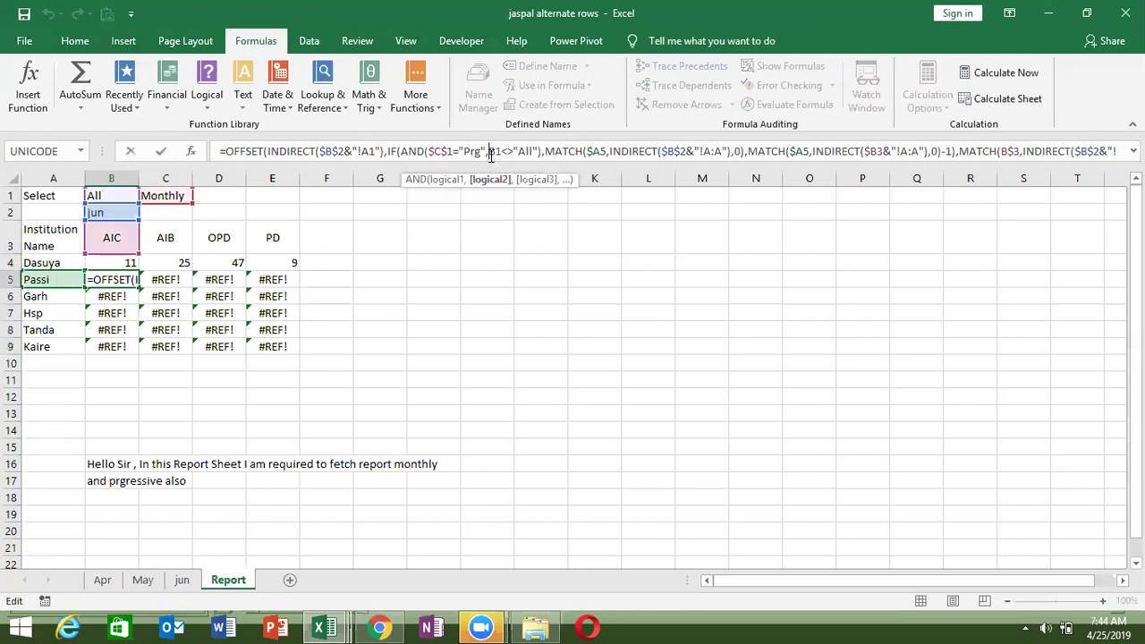
pyautogui.doubleClick(410, 151)
pyautogui.write('or')
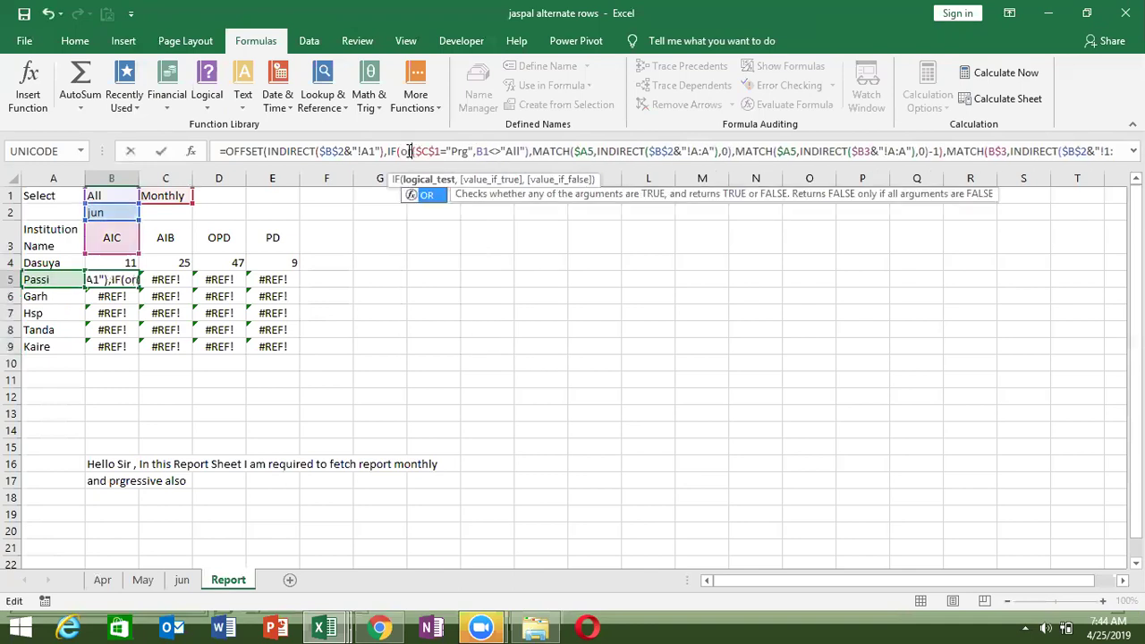
pyautogui.press('Tab')
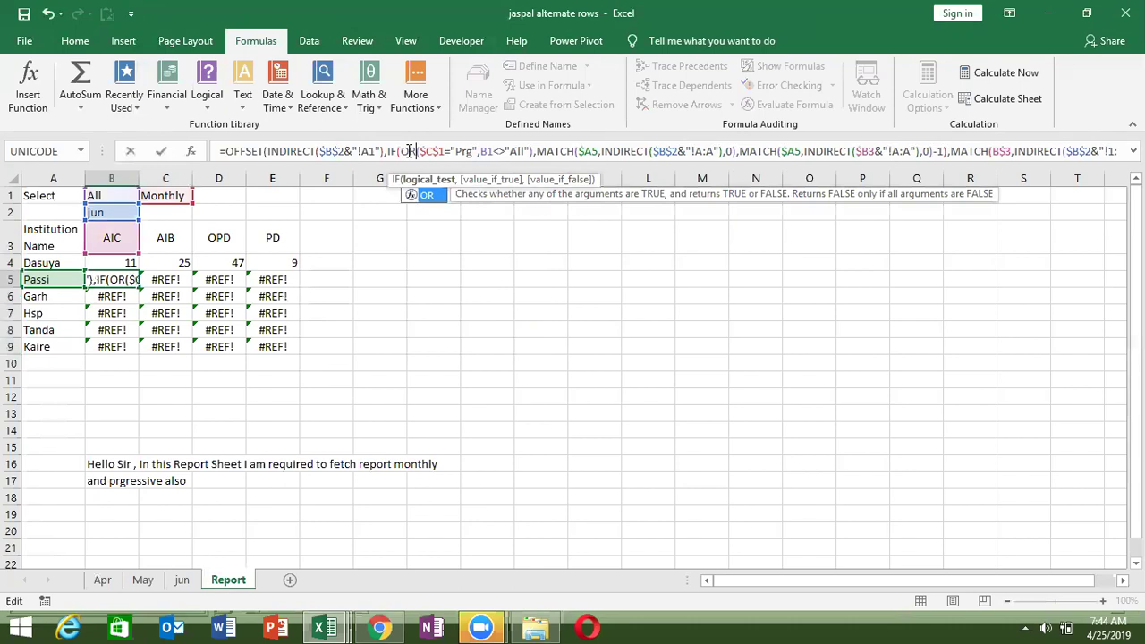
pyautogui.press('Return')
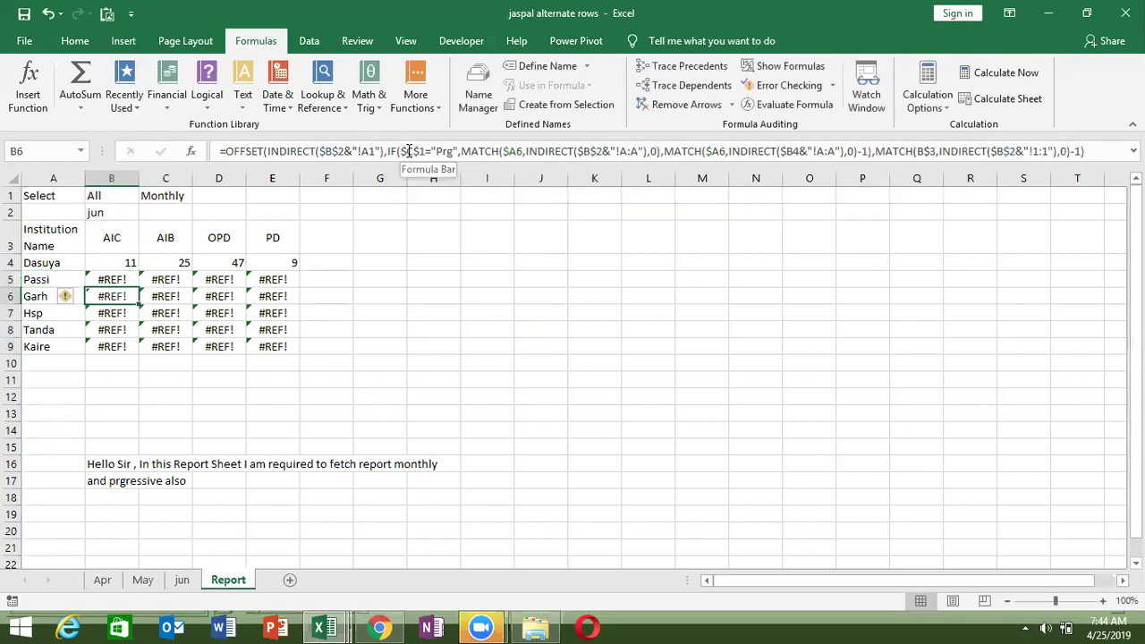
pyautogui.press('Up')
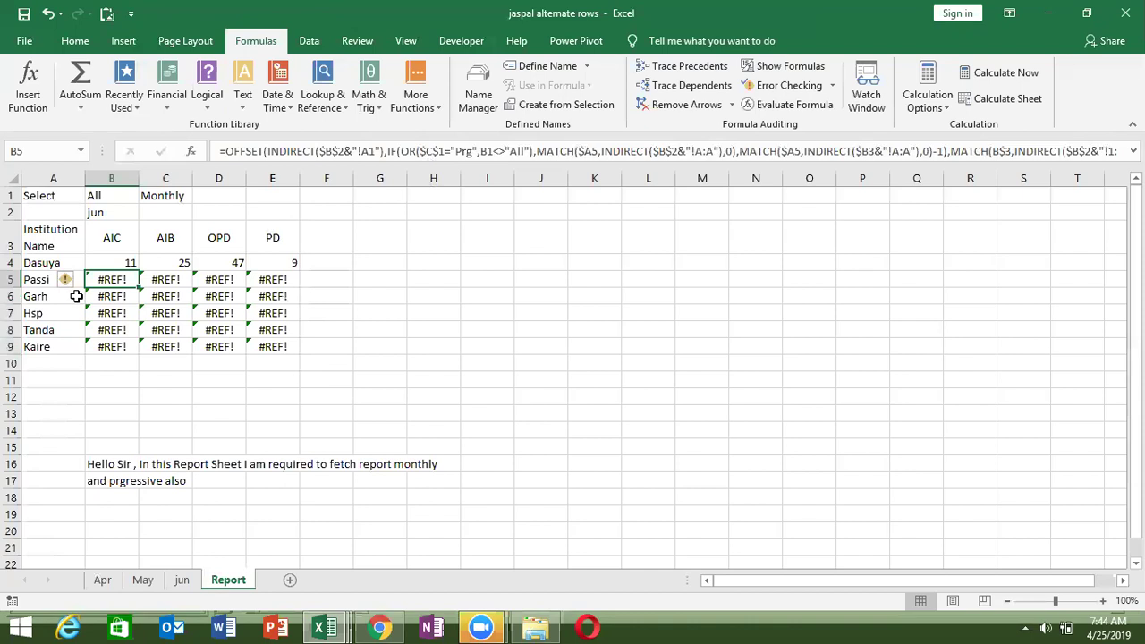
pyautogui.doubleClick(102, 275)
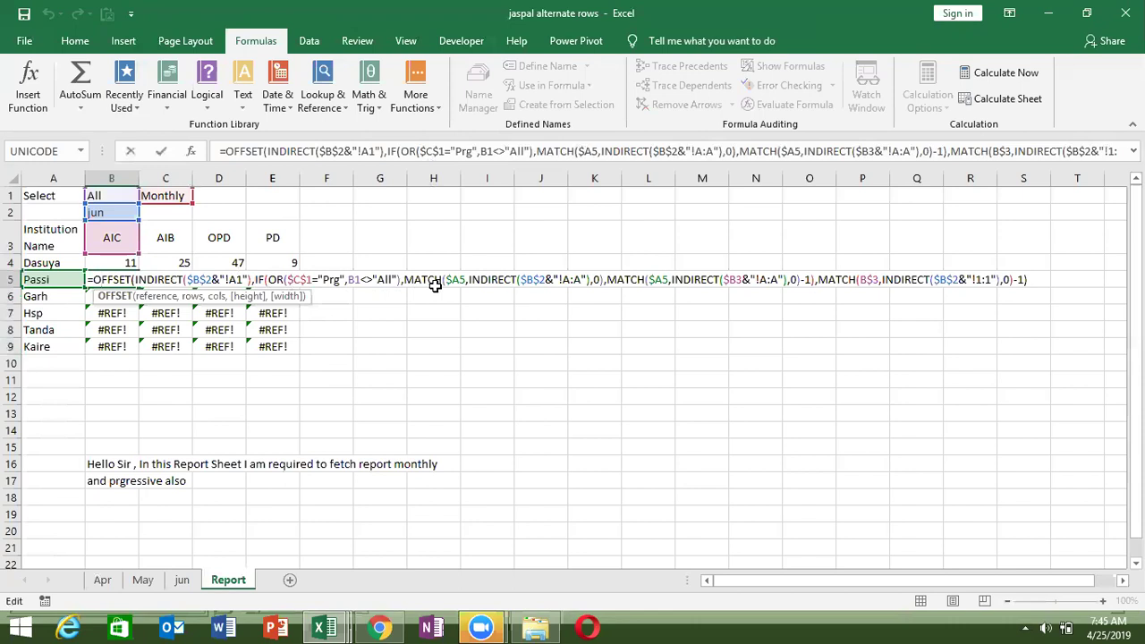
pyautogui.hotkey('ctrl', 'Return')
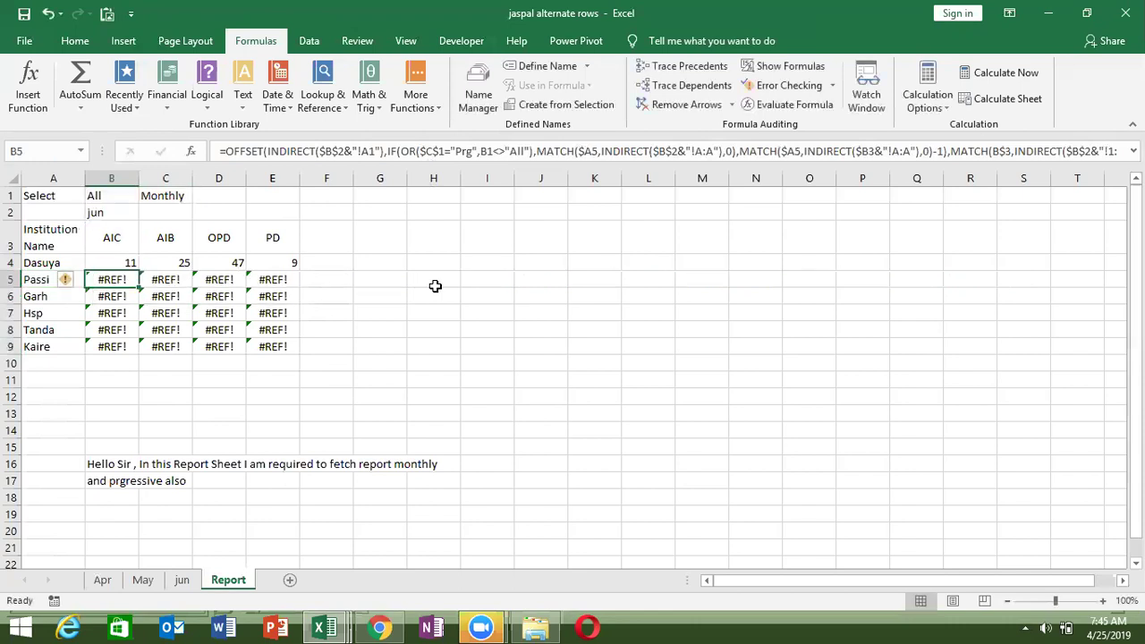
# Step: Evaluate B5's formula step by step, resolving jun!$A$1, until the condition shows OR(FALSE,FALSE)
pyautogui.click(788, 104)
pyautogui.click(387, 392)
pyautogui.click(387, 392)
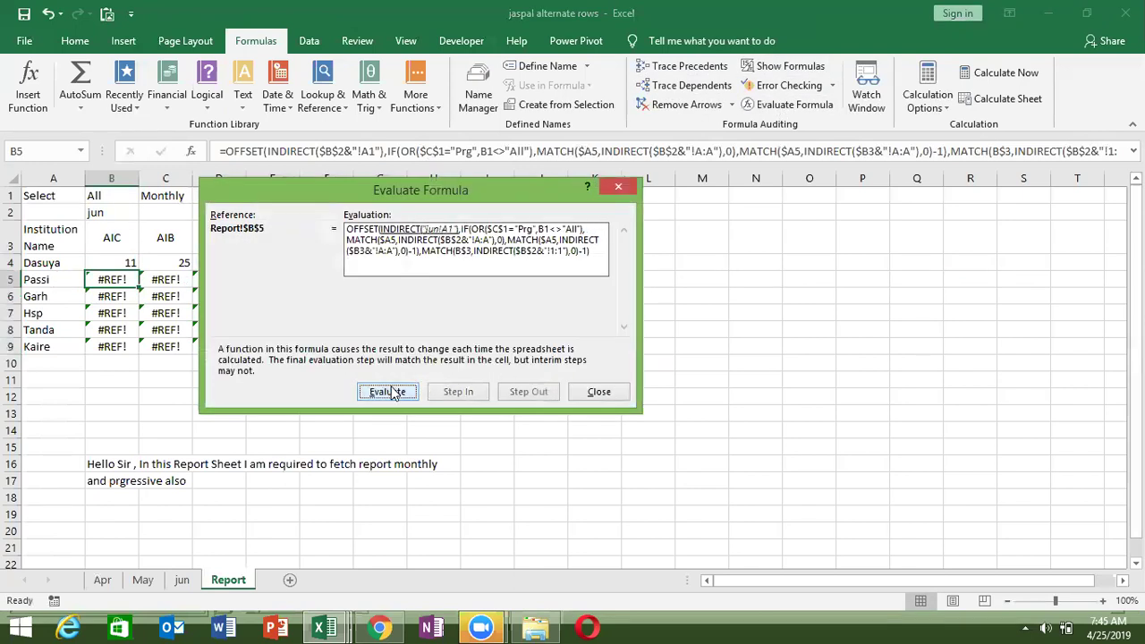
pyautogui.click(387, 392)
pyautogui.click(388, 392)
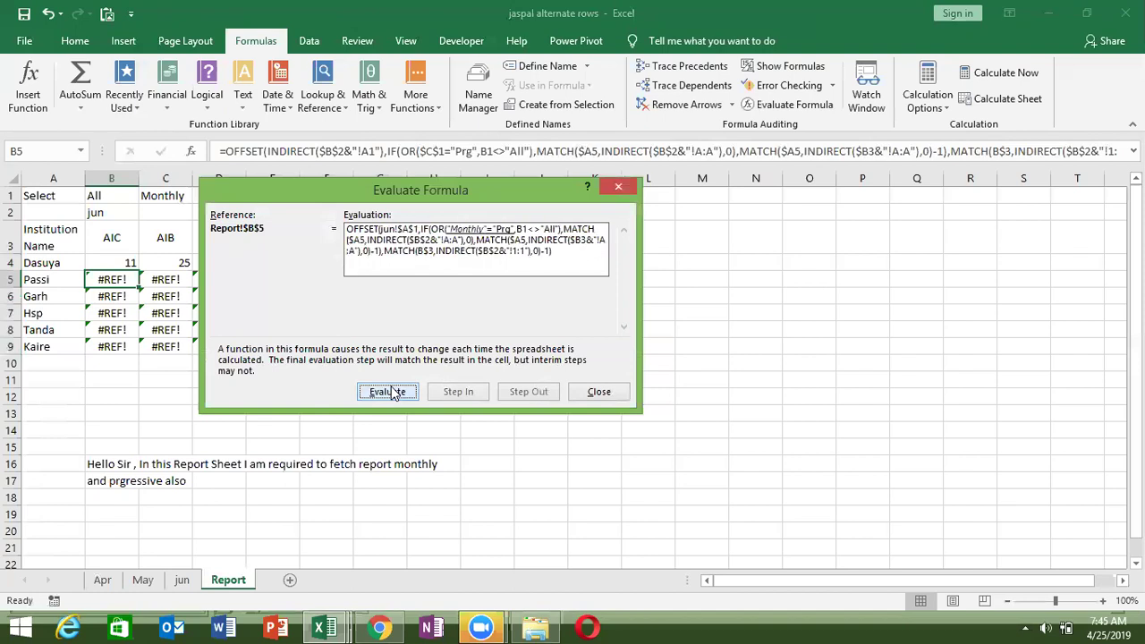
pyautogui.click(387, 392)
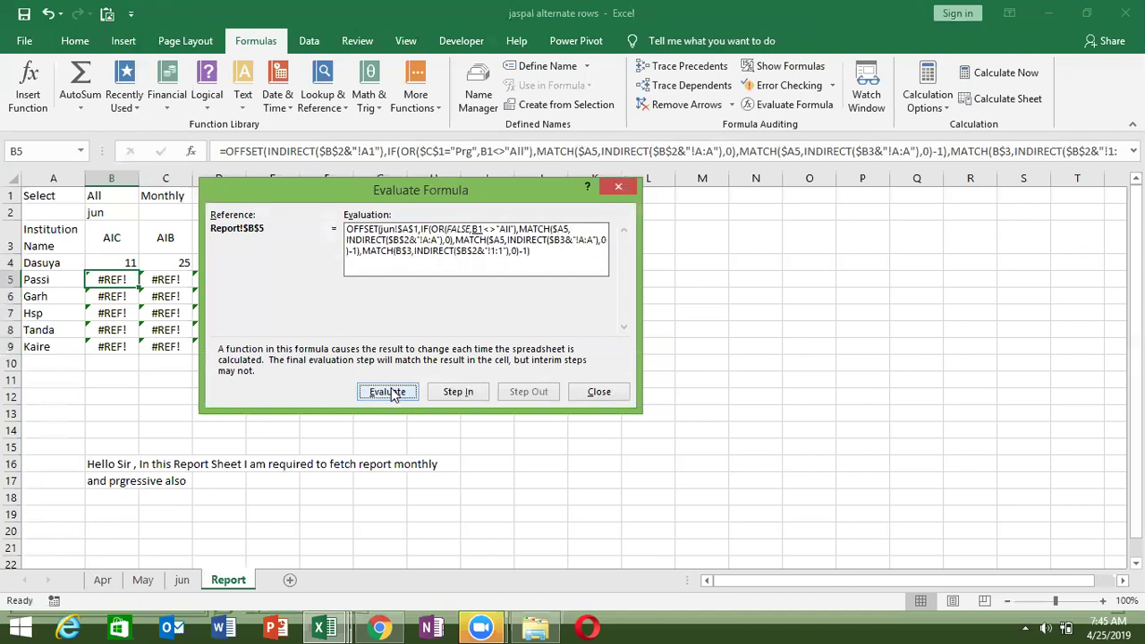
pyautogui.click(387, 392)
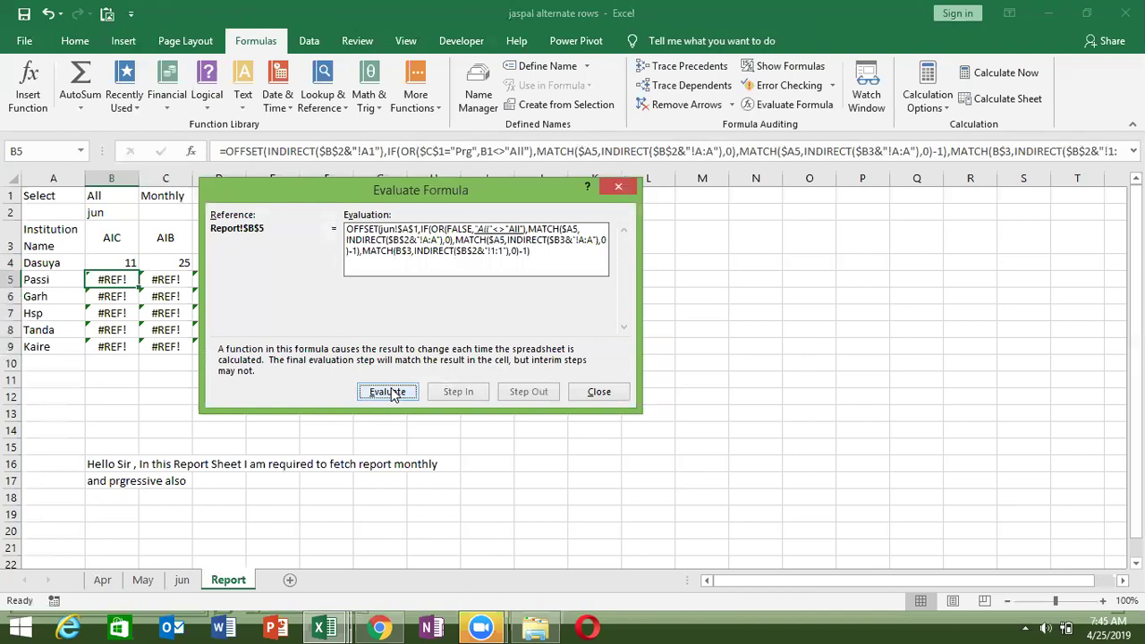
pyautogui.click(388, 392)
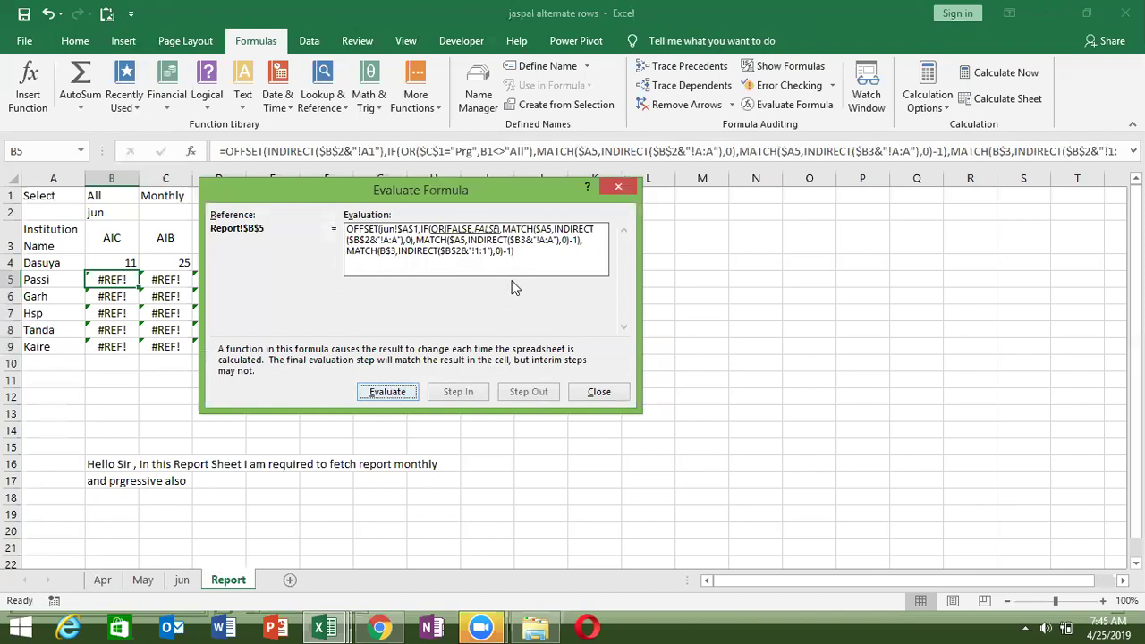
# Step: Change B1<>"All" to B1="All" in B5's condition so B5 returns 12, then compare with B4
pyautogui.click(619, 189)
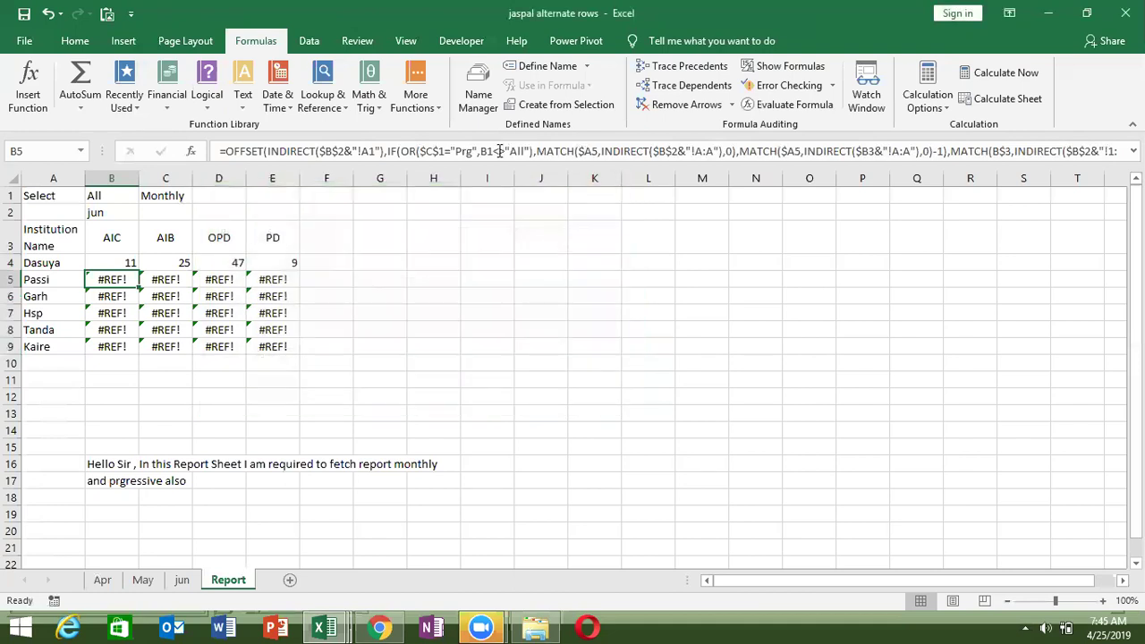
pyautogui.click(500, 151)
pyautogui.press('Delete')
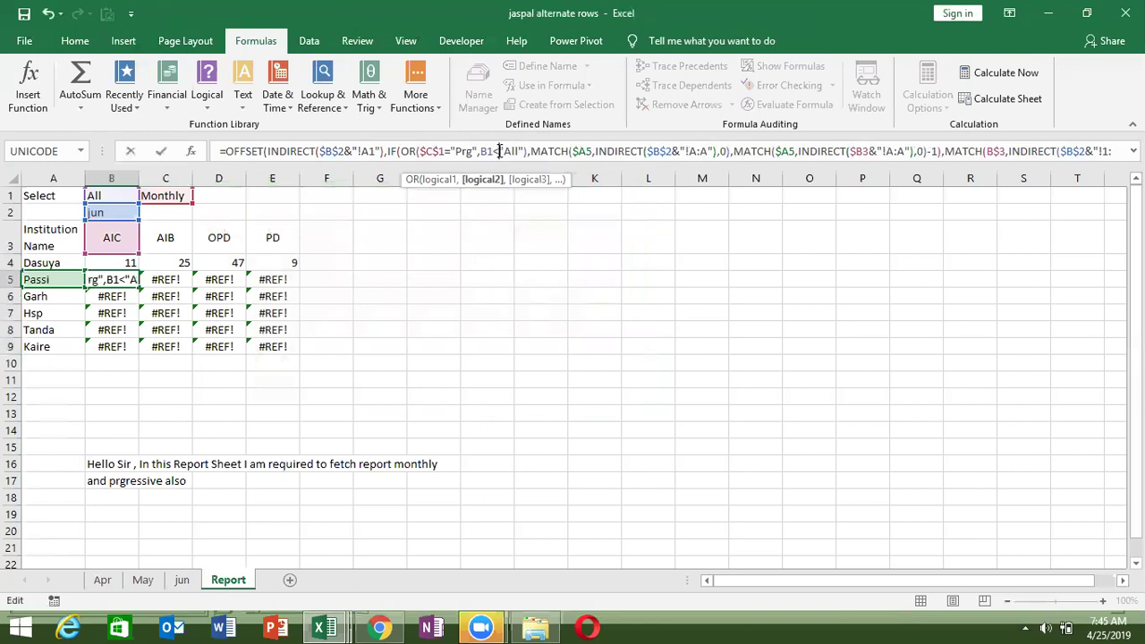
pyautogui.write('=')
pyautogui.press('Return')
pyautogui.press('Up')
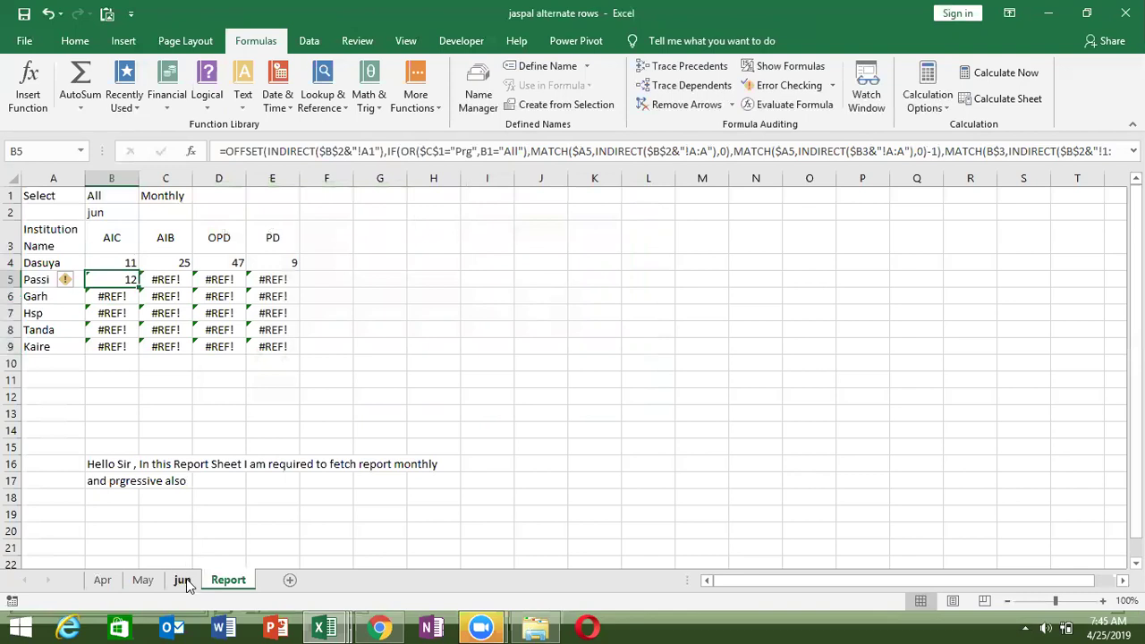
pyautogui.click(131, 261)
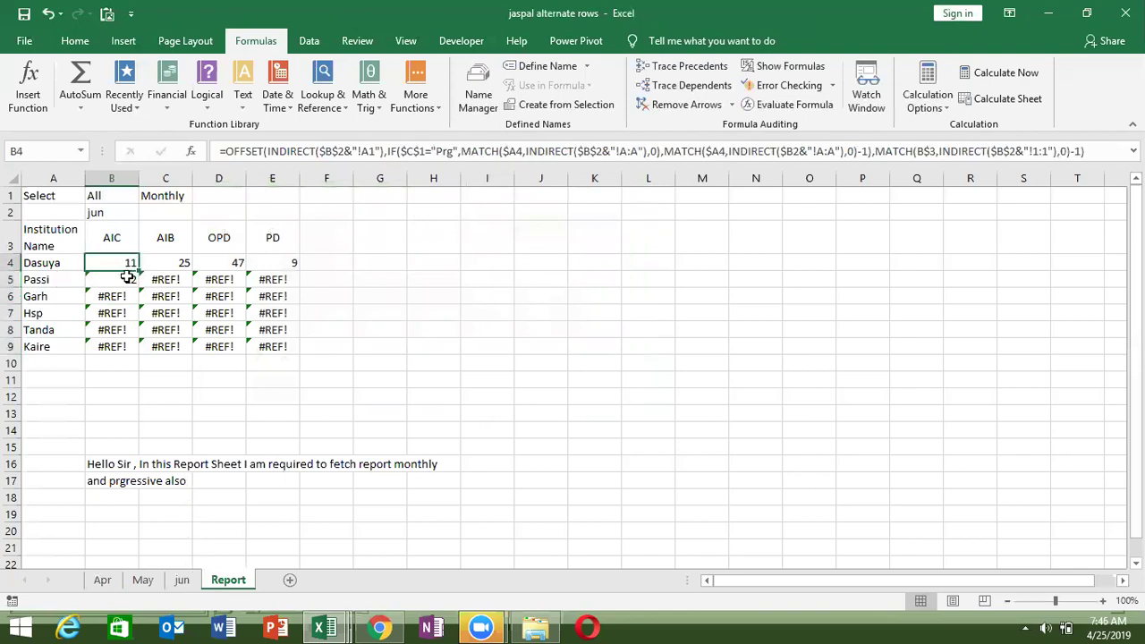
pyautogui.click(128, 278)
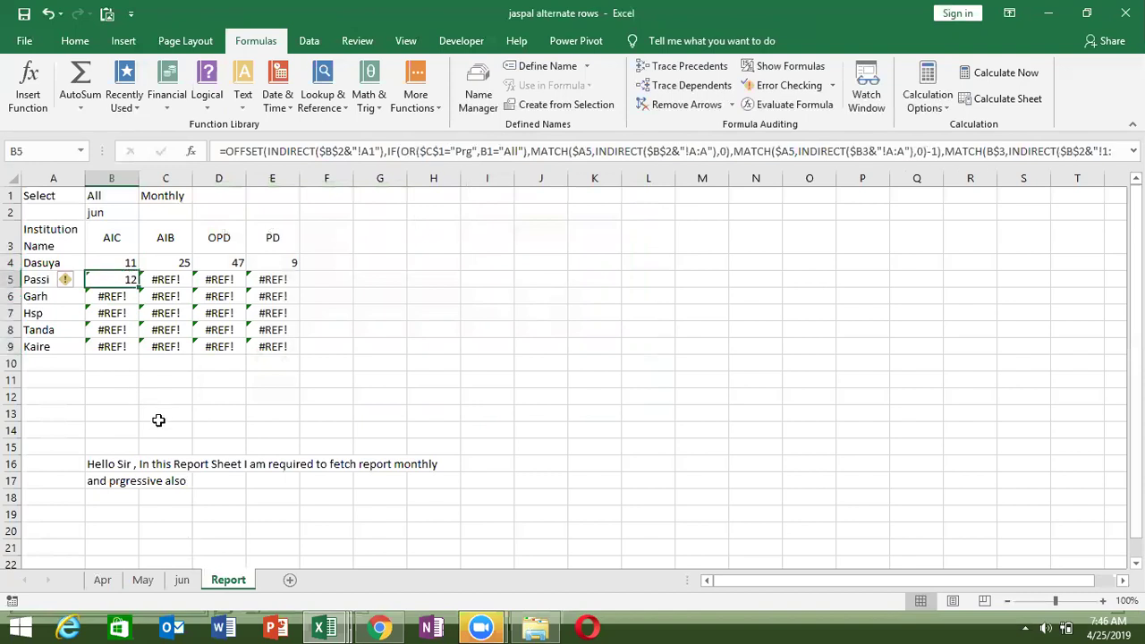
# Step: Check B5's value on the jun sheet, then return to the Report sheet
pyautogui.click(182, 580)
pyautogui.click(94, 266)
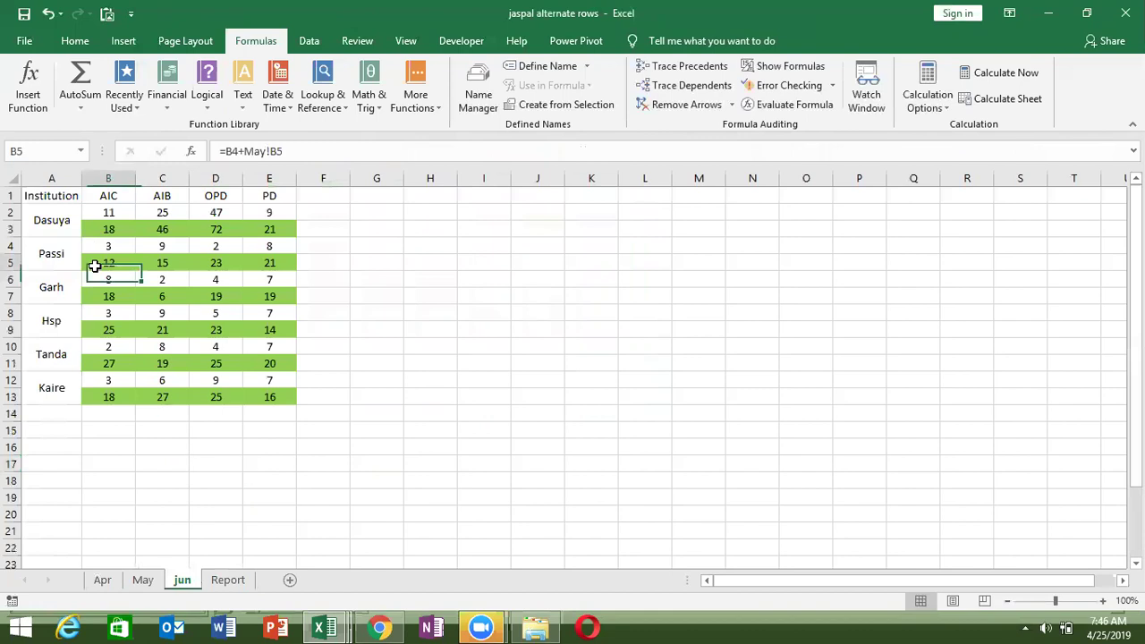
pyautogui.click(235, 579)
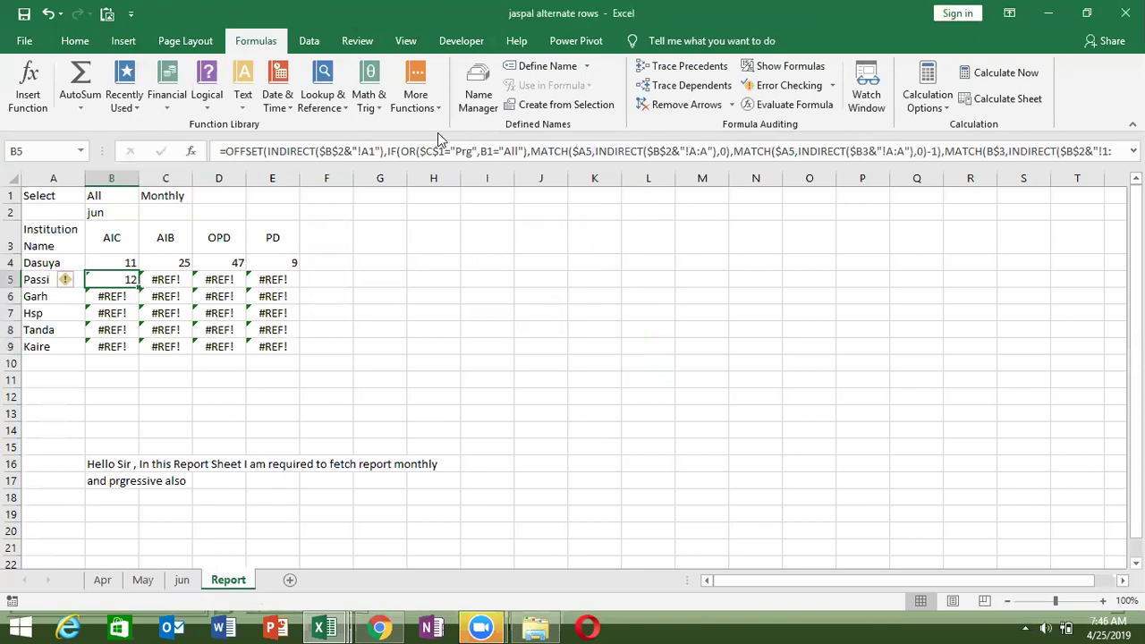
# Step: Lock the OR condition's B1 as $B$1 and fill B5's formula across B4:E9
pyautogui.click(489, 150)
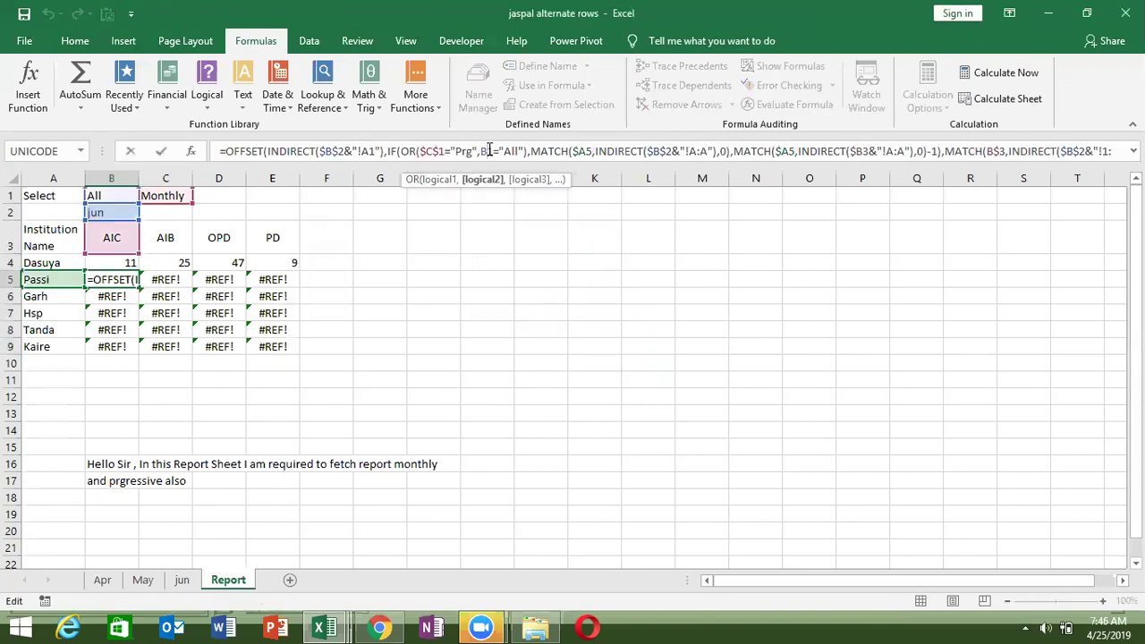
pyautogui.press('F4')
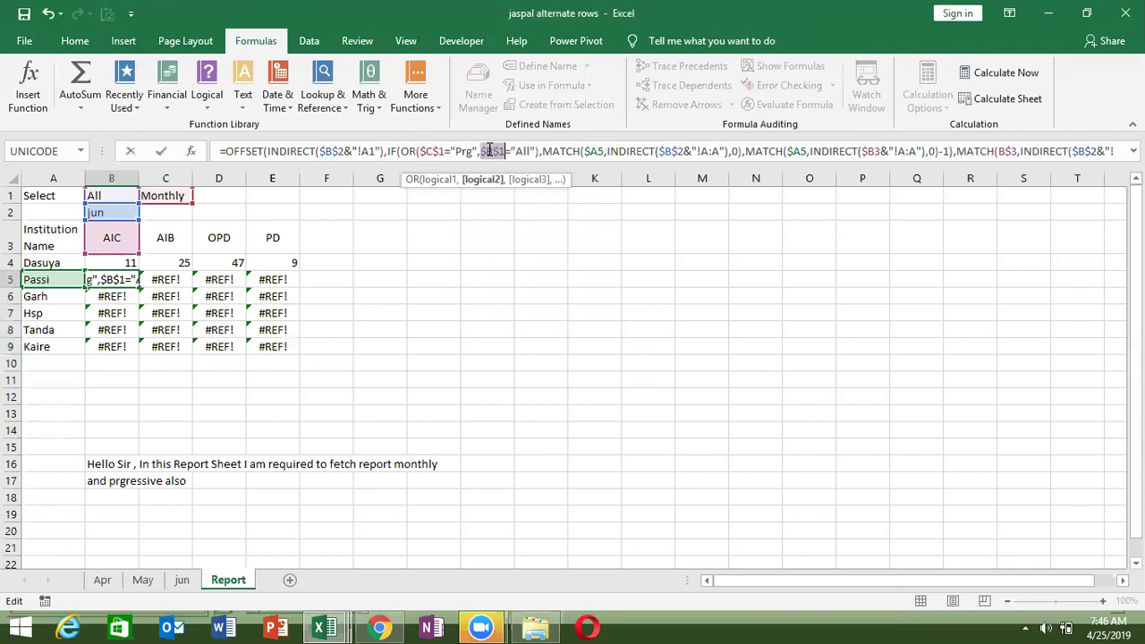
pyautogui.press('Return')
pyautogui.press('Up')
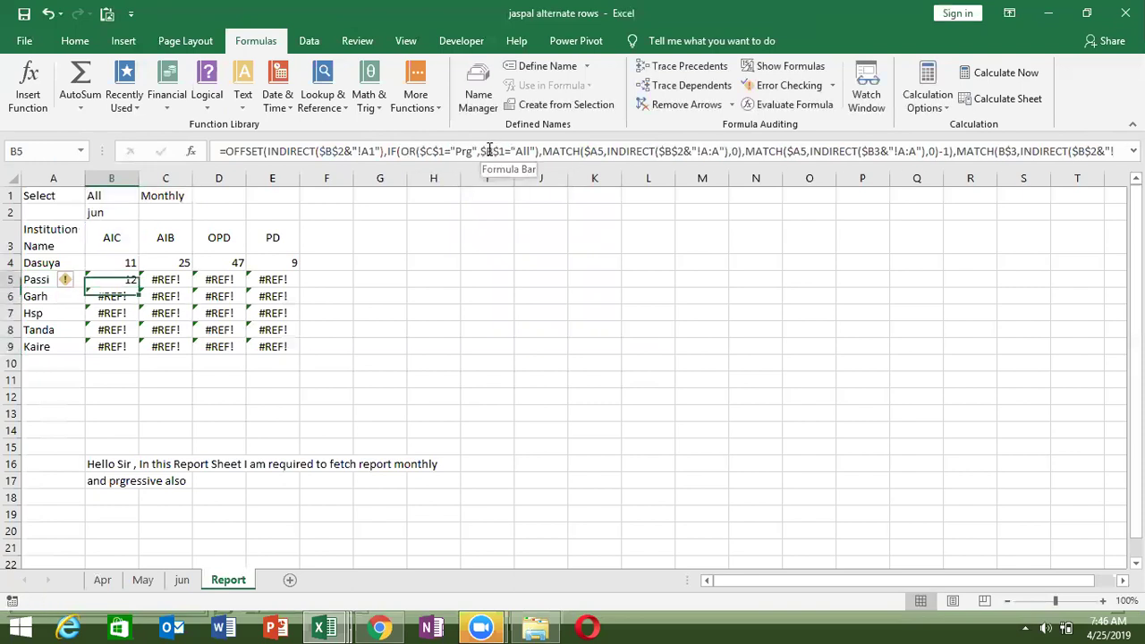
pyautogui.moveTo(139, 285)
pyautogui.mouseDown()
pyautogui.moveTo(135, 262)
pyautogui.moveTo(283, 280)
pyautogui.moveTo(291, 348)
pyautogui.mouseUp()
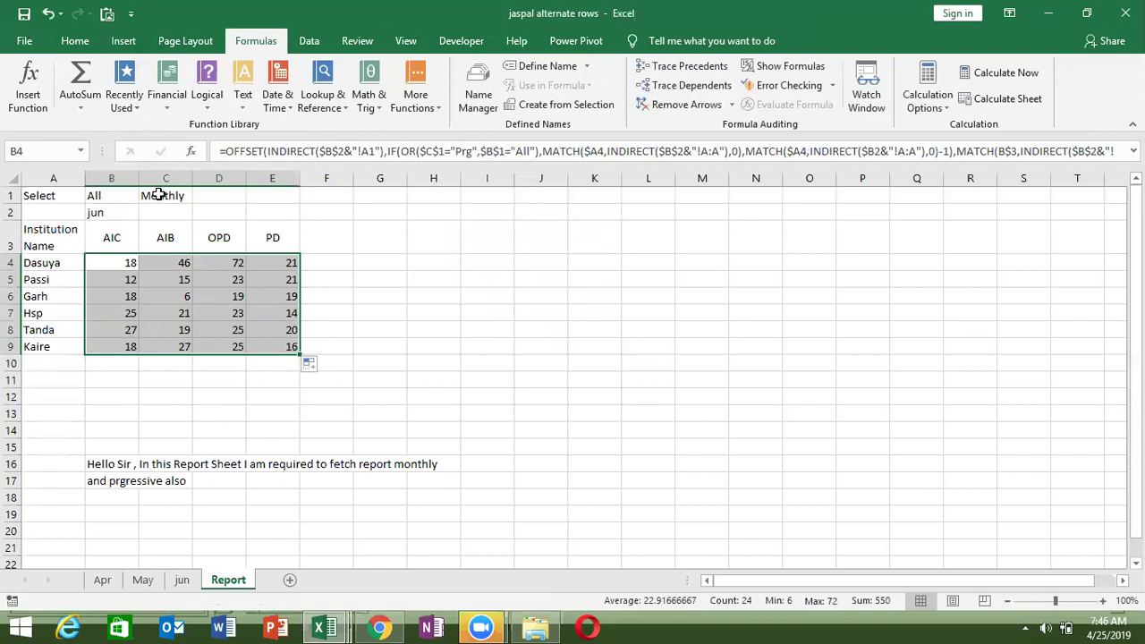
# Step: Review the institution rows below B4 and re-confirm B4's report formula
pyautogui.click(113, 269)
pyautogui.hotkey('ctrl', 'Down')
pyautogui.hotkey('ctrl', 'Up')
pyautogui.hotkey('ctrl', 'Down')
pyautogui.doubleClick(115, 268)
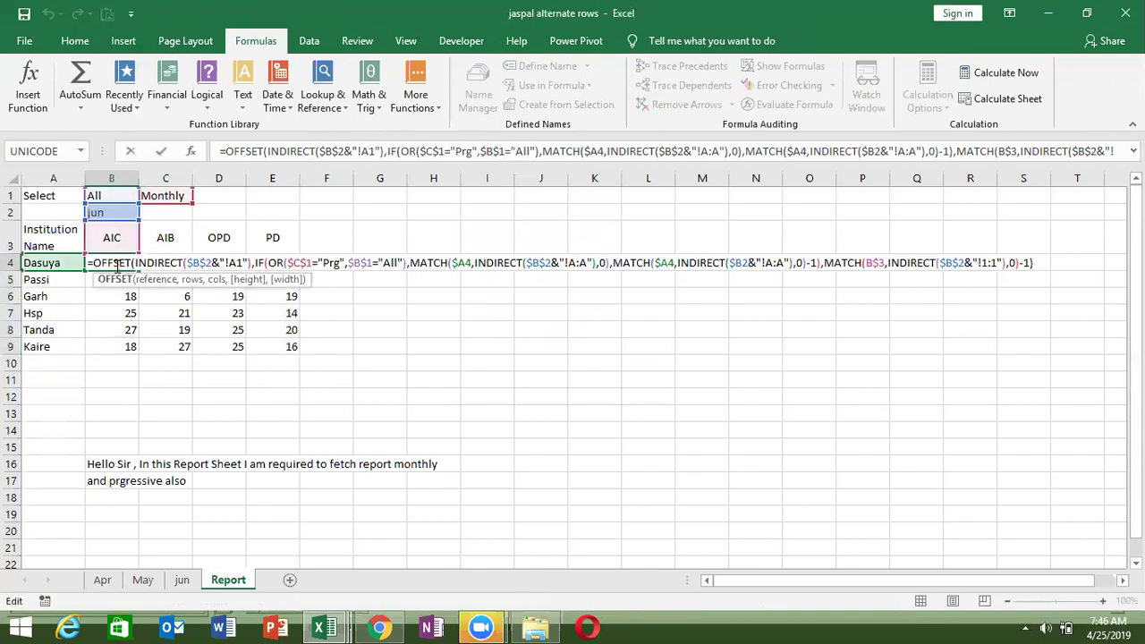
pyautogui.press('Return')
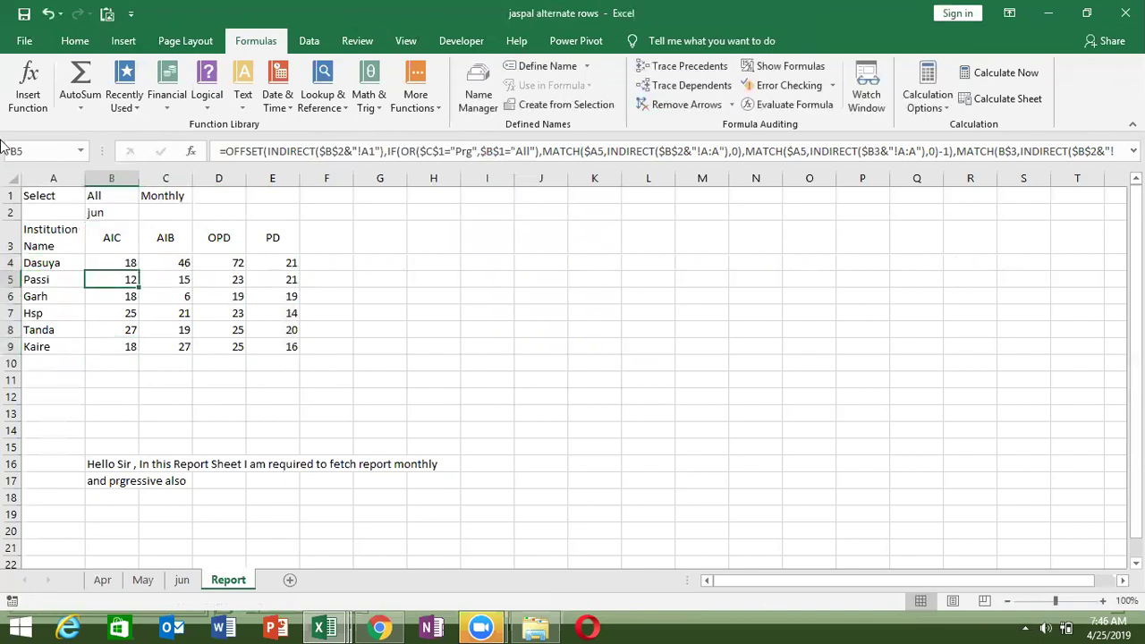
# Step: Save the workbook, accepting the personal-information warning
pyautogui.click(25, 15)
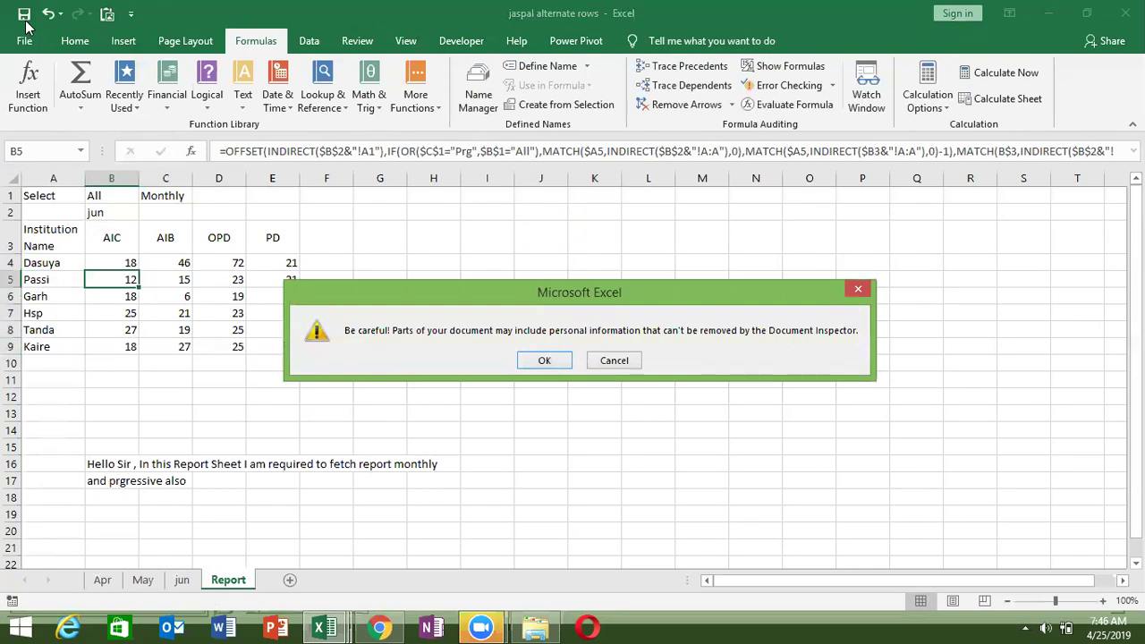
pyautogui.click(544, 360)
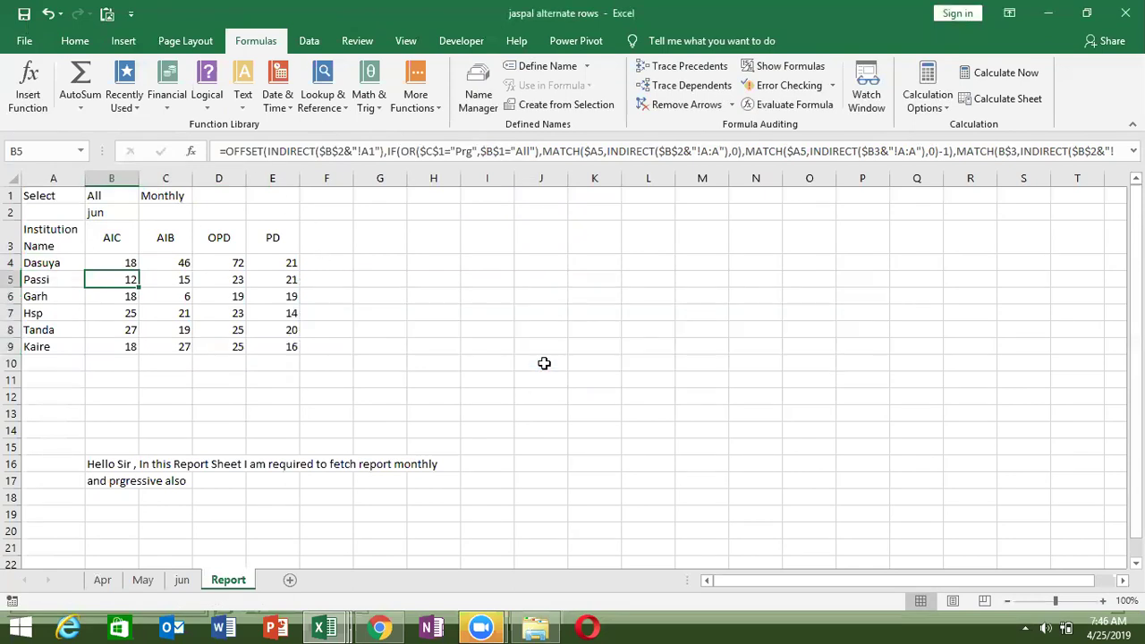
pyautogui.hotkey('alt', 'Tab')
pyautogui.press('Tab')
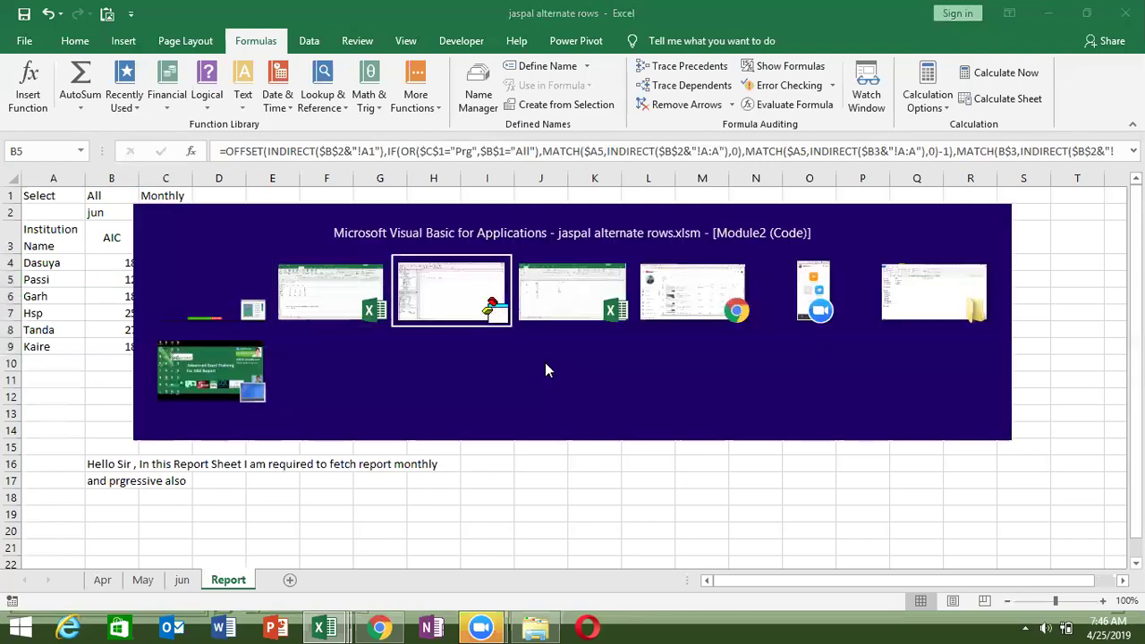
# Step: Review Module2's custom functions from the top, reselect D5 in Excel, then switch to Chrome
pyautogui.press('Up')
pyautogui.press('Up')
pyautogui.press('Up')
pyautogui.press('Up')
pyautogui.press('Up')
pyautogui.press('Up')
pyautogui.press('Up')
pyautogui.press('Up')
pyautogui.press('Up')
pyautogui.press('Up')
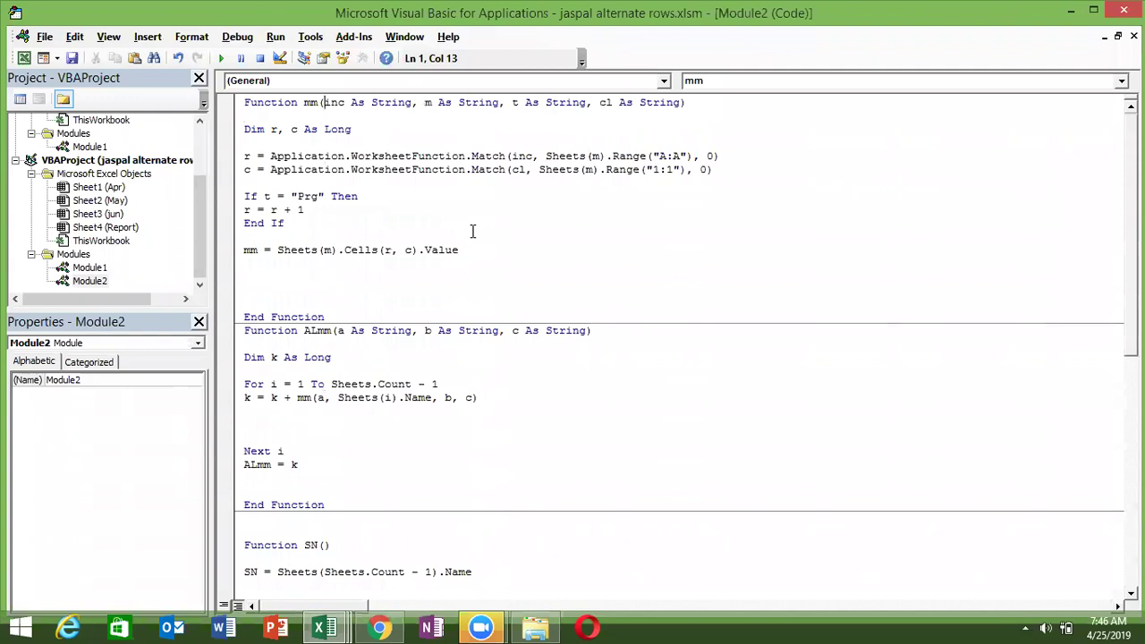
pyautogui.hotkey('alt', 'F11')
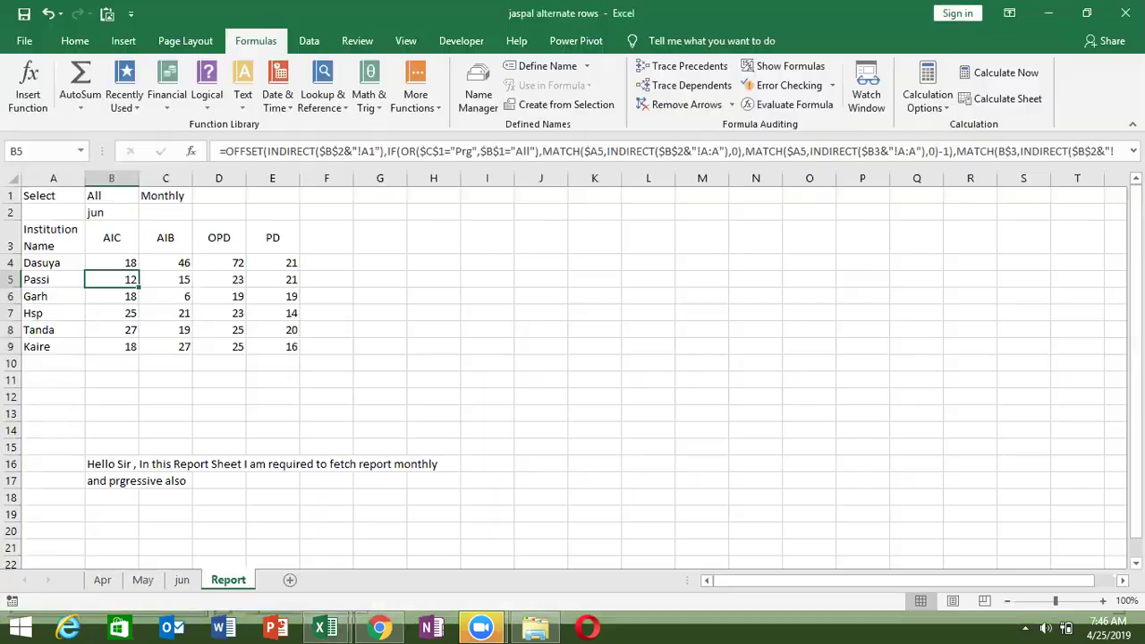
pyautogui.click(193, 278)
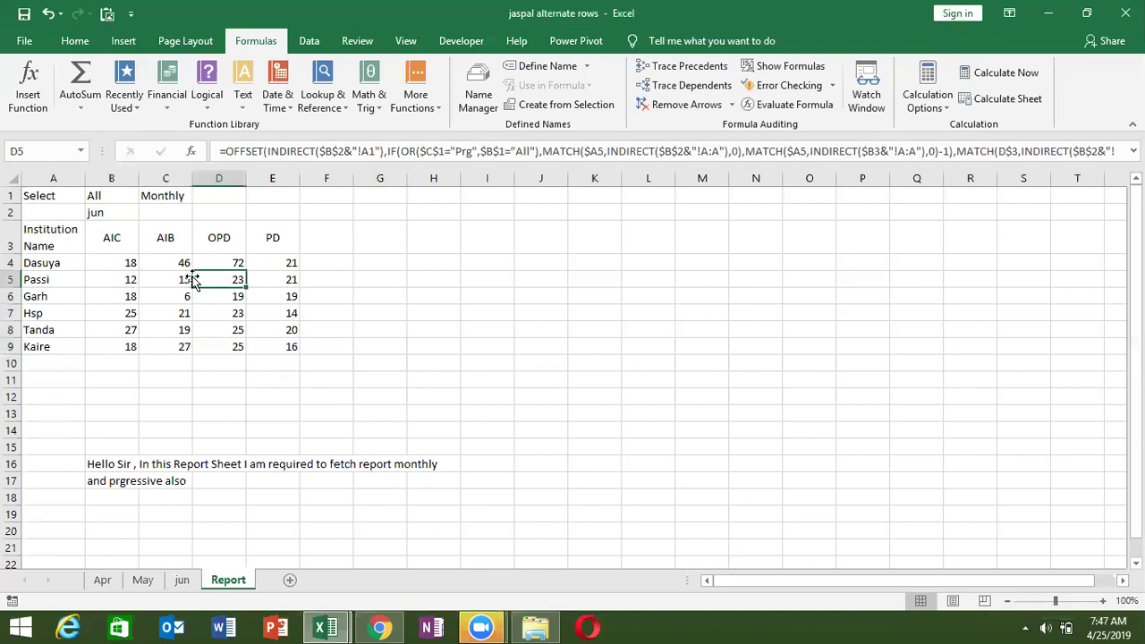
pyautogui.click(377, 626)
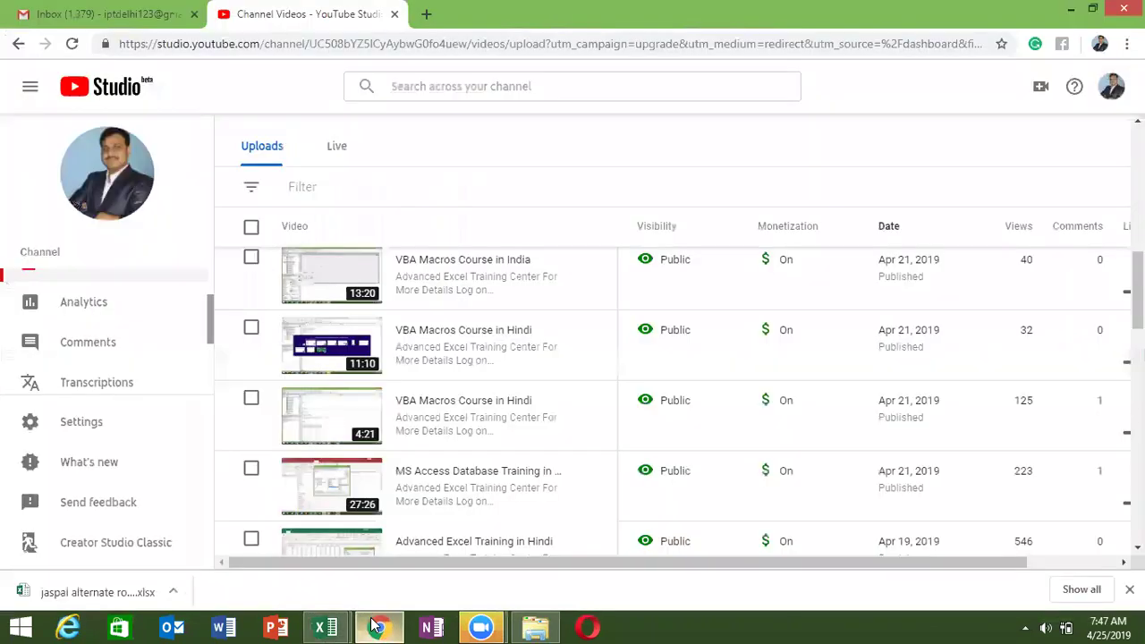
# Step: Trash the two checked ShopClues promotional emails and start a blank new message at its subject
pyautogui.click(109, 16)
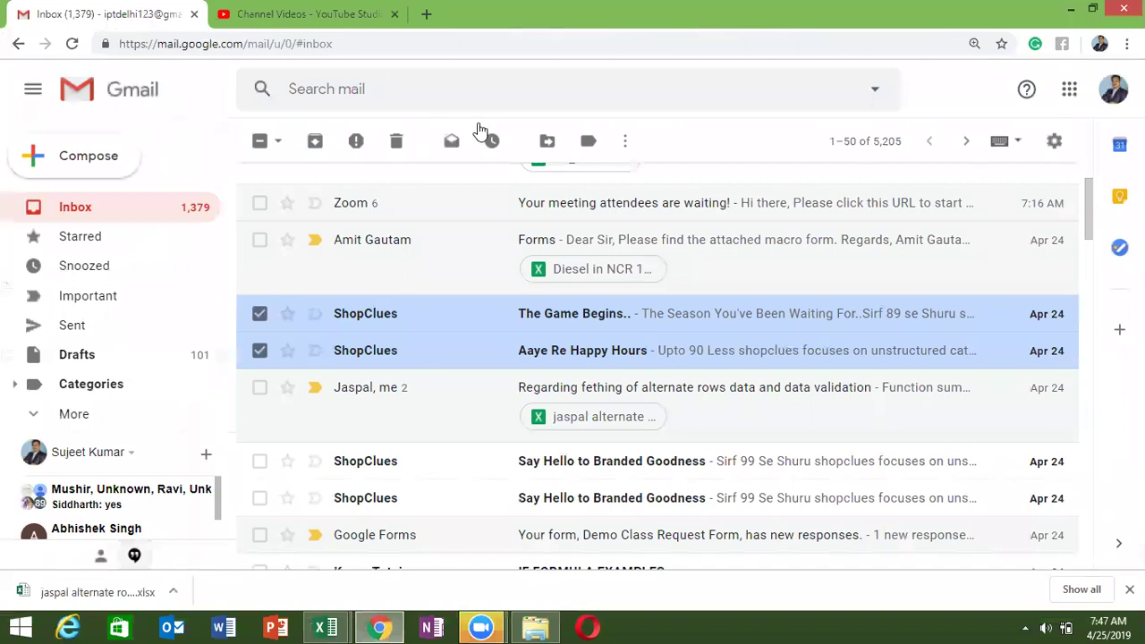
pyautogui.click(397, 144)
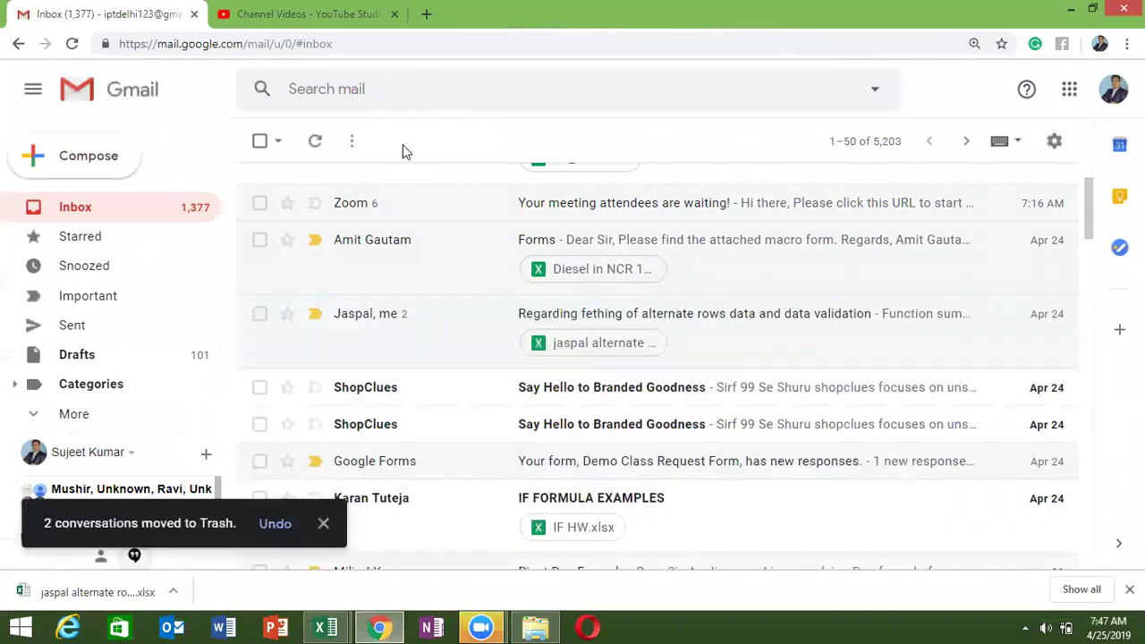
pyautogui.click(107, 167)
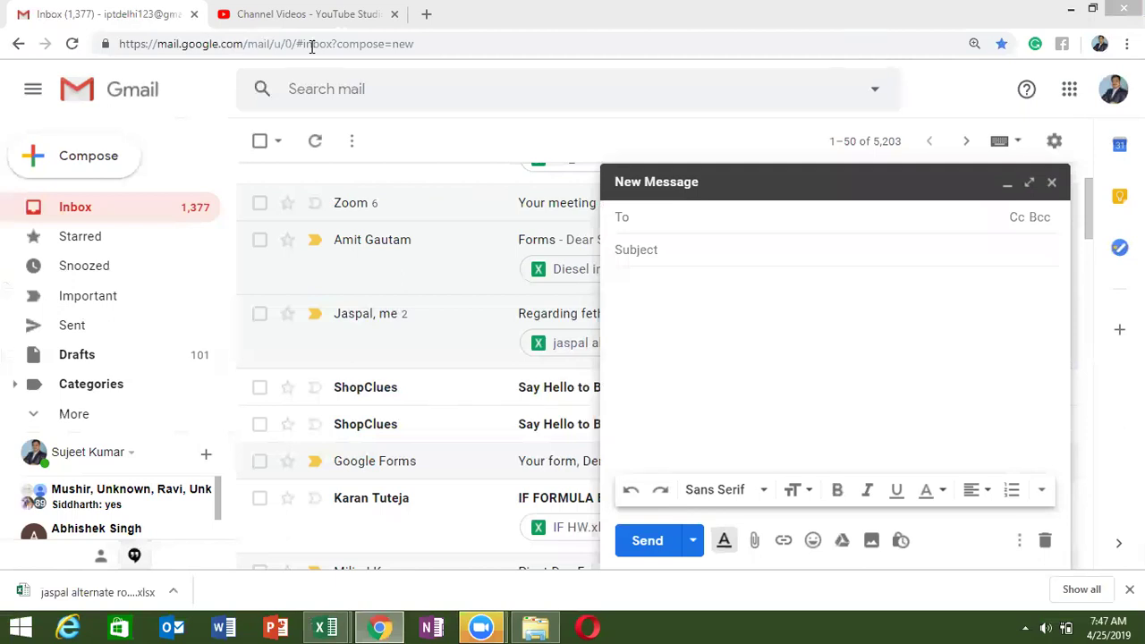
pyautogui.click(677, 245)
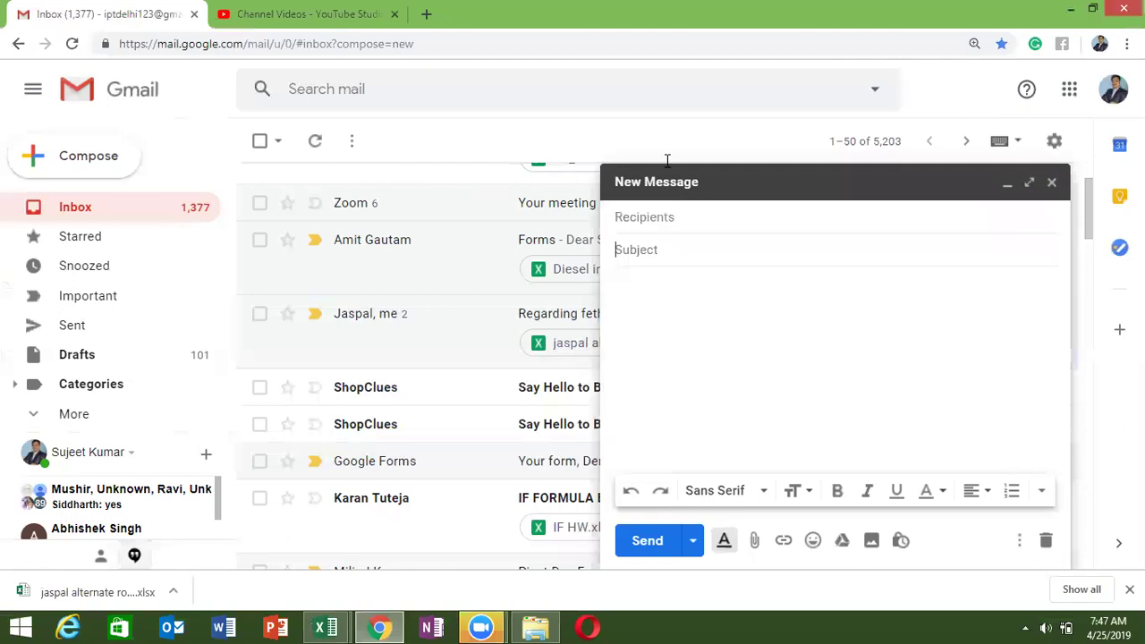